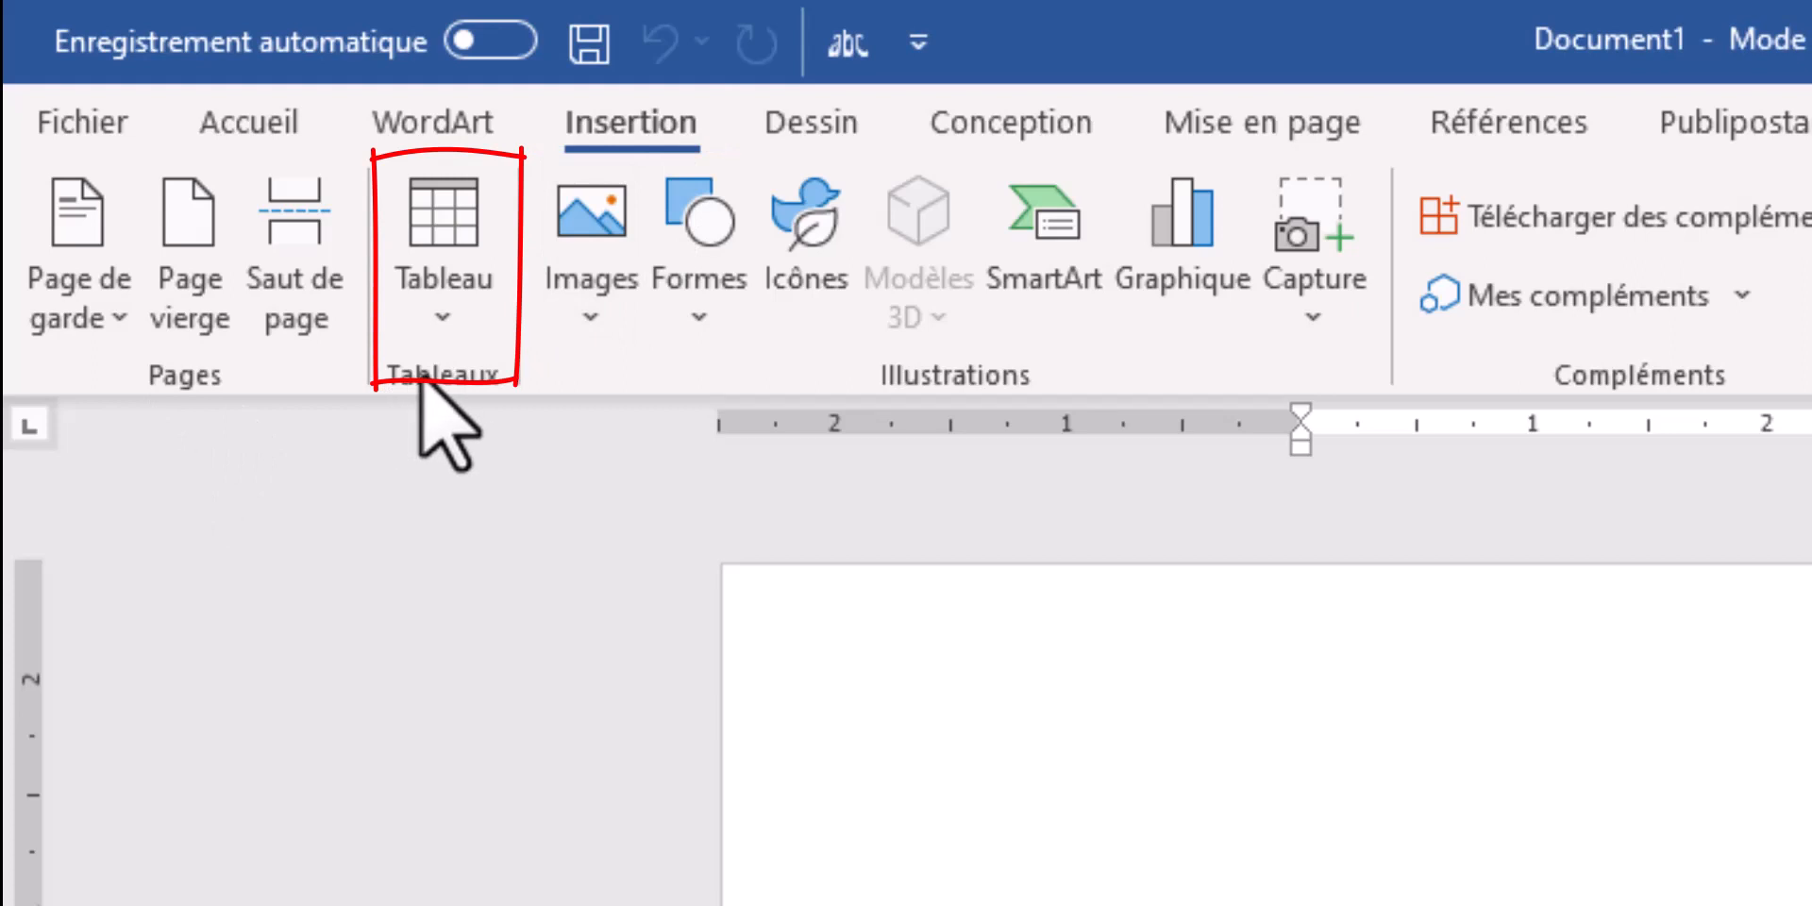
Insert a table with 7 columns and 12 rows, keeping the automatic fixed column width.
left_click(451, 326)
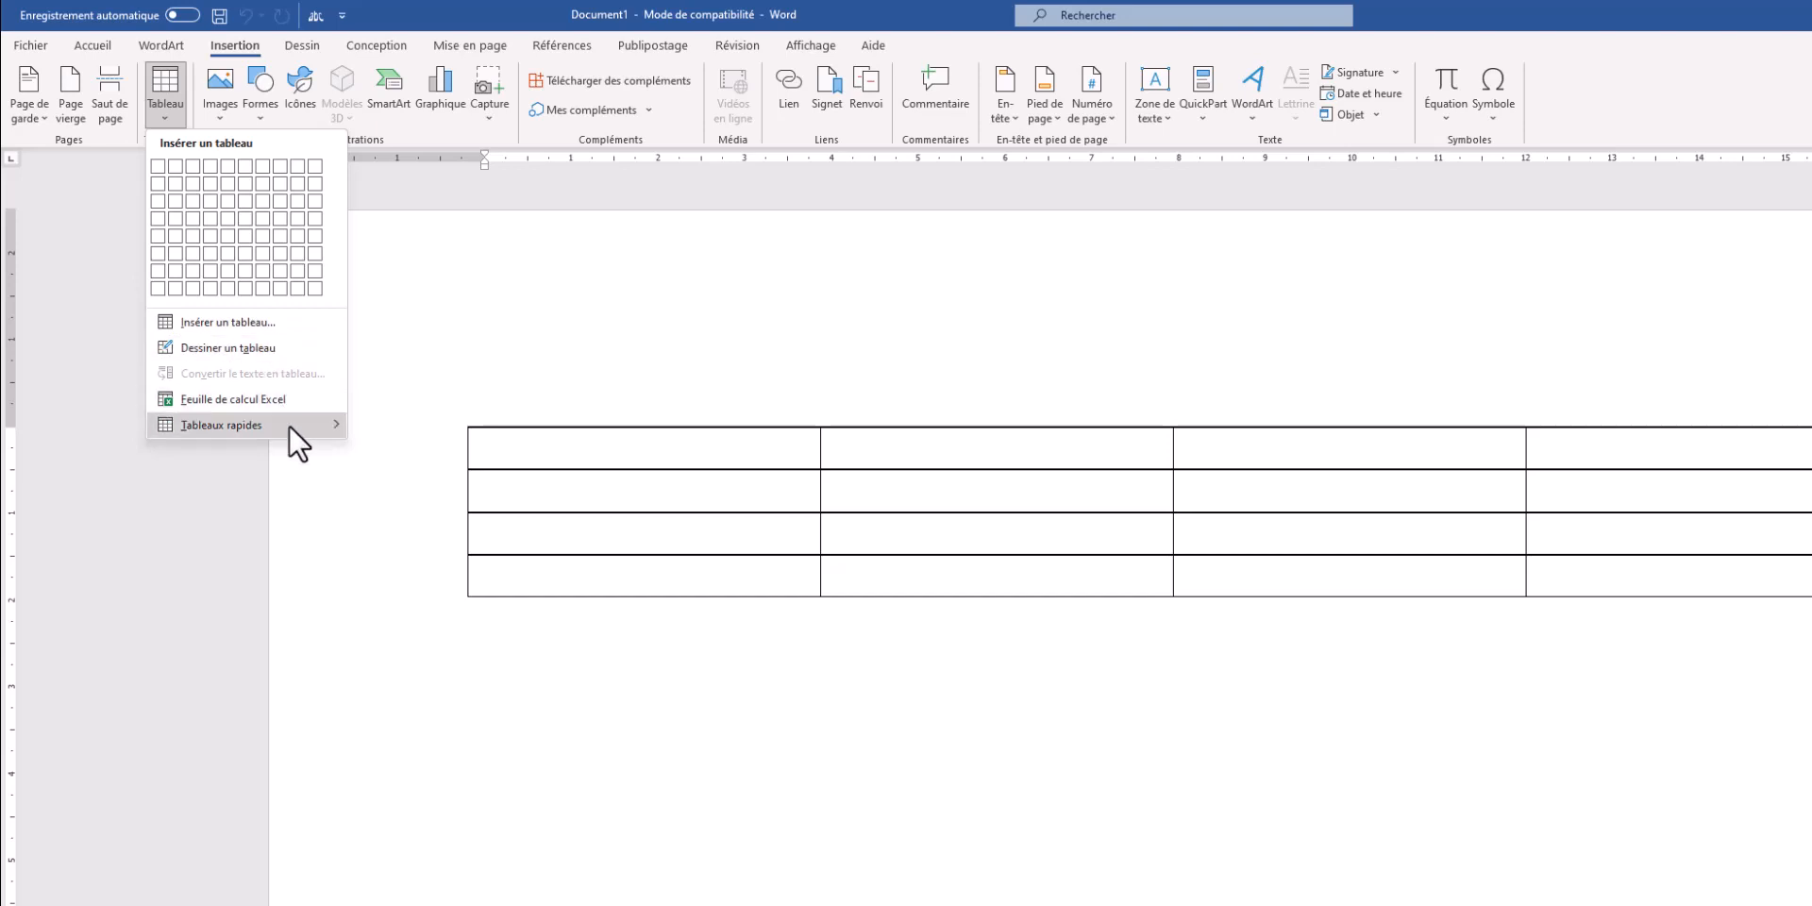
mouse_move(289, 425)
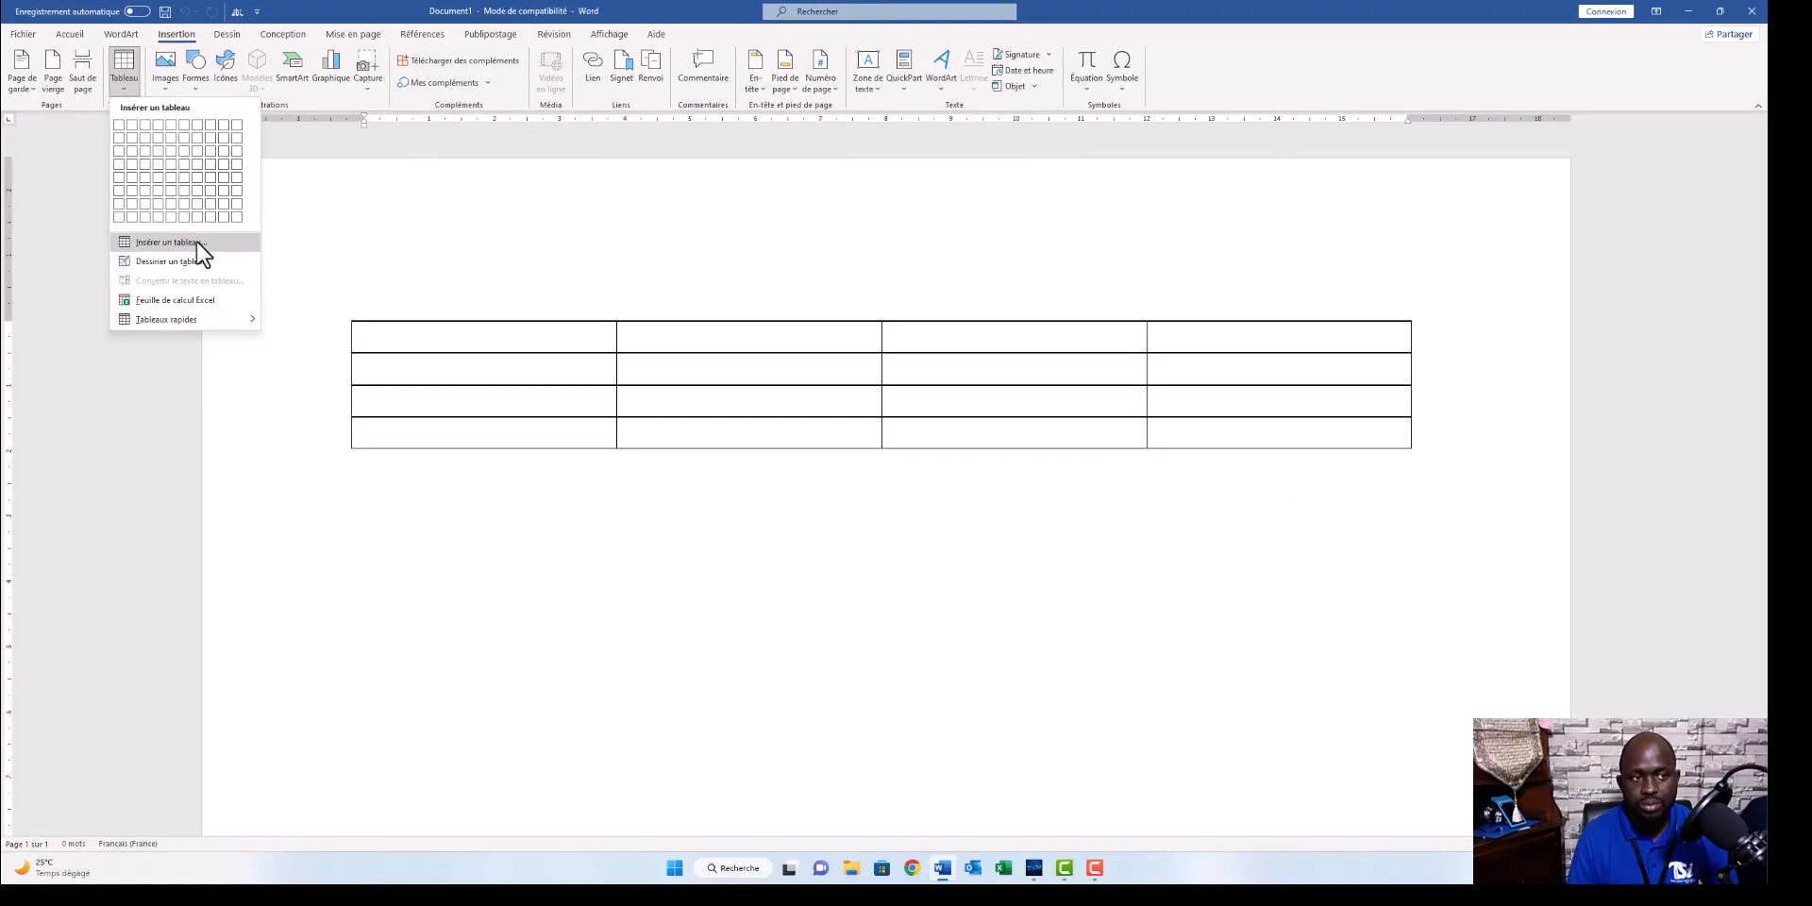
left_click(197, 243)
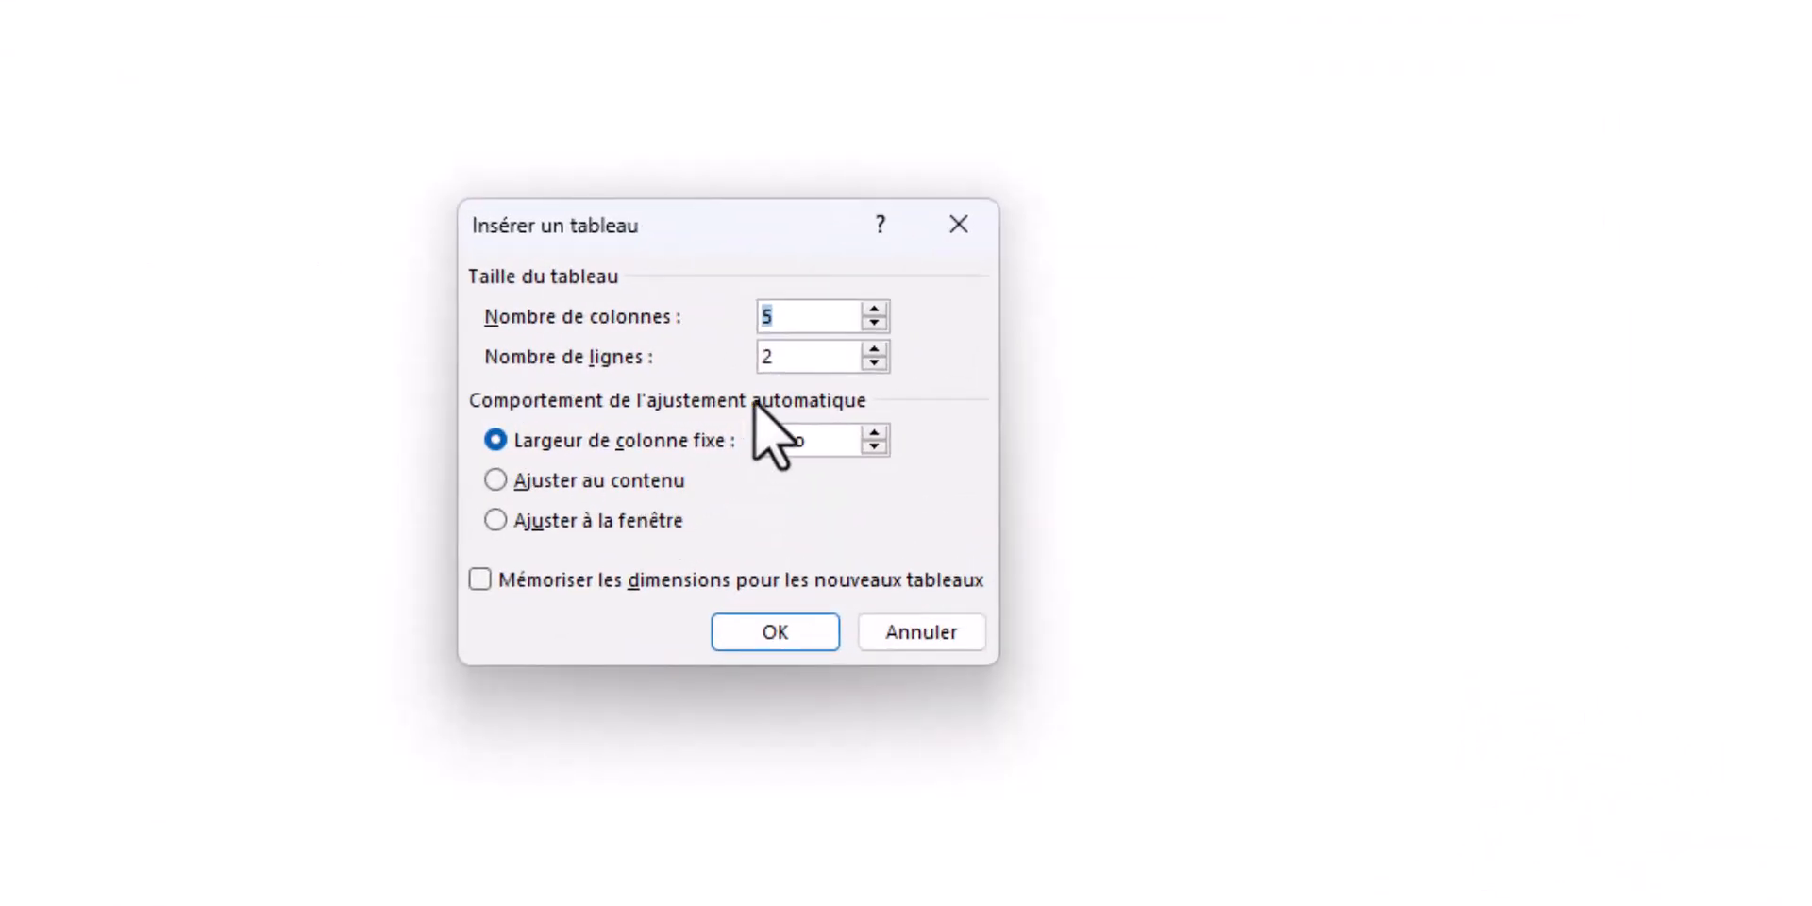
type("47")
key("BackSpace")
key("BackSpace")
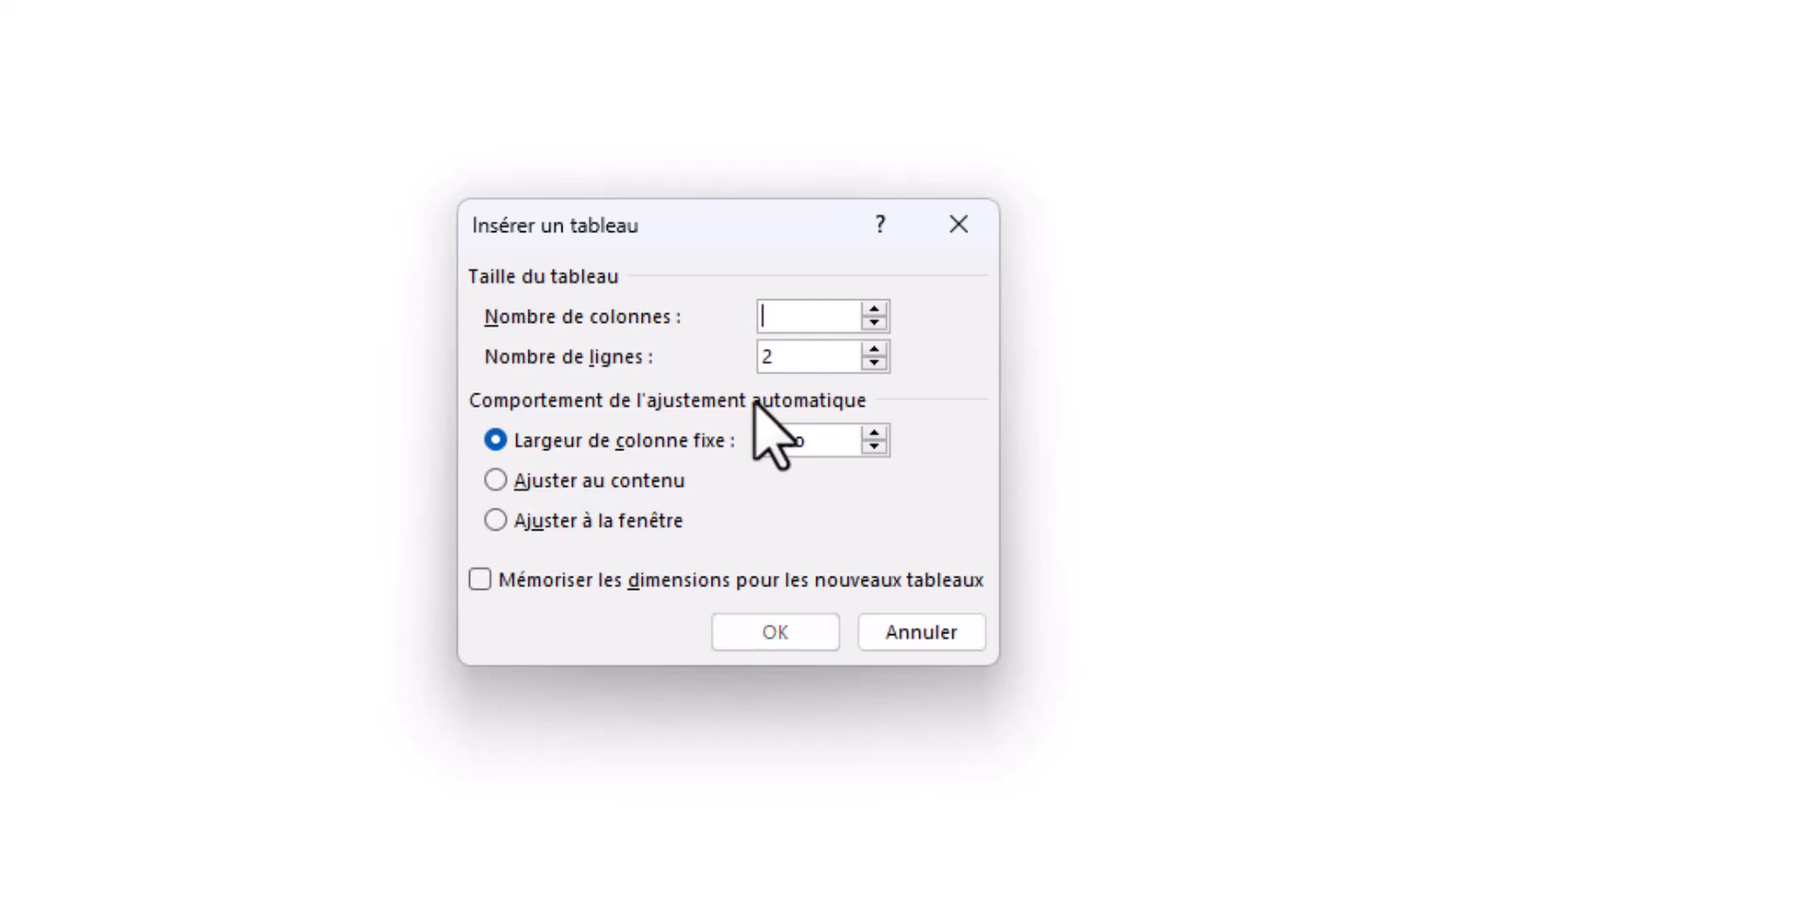
type("7")
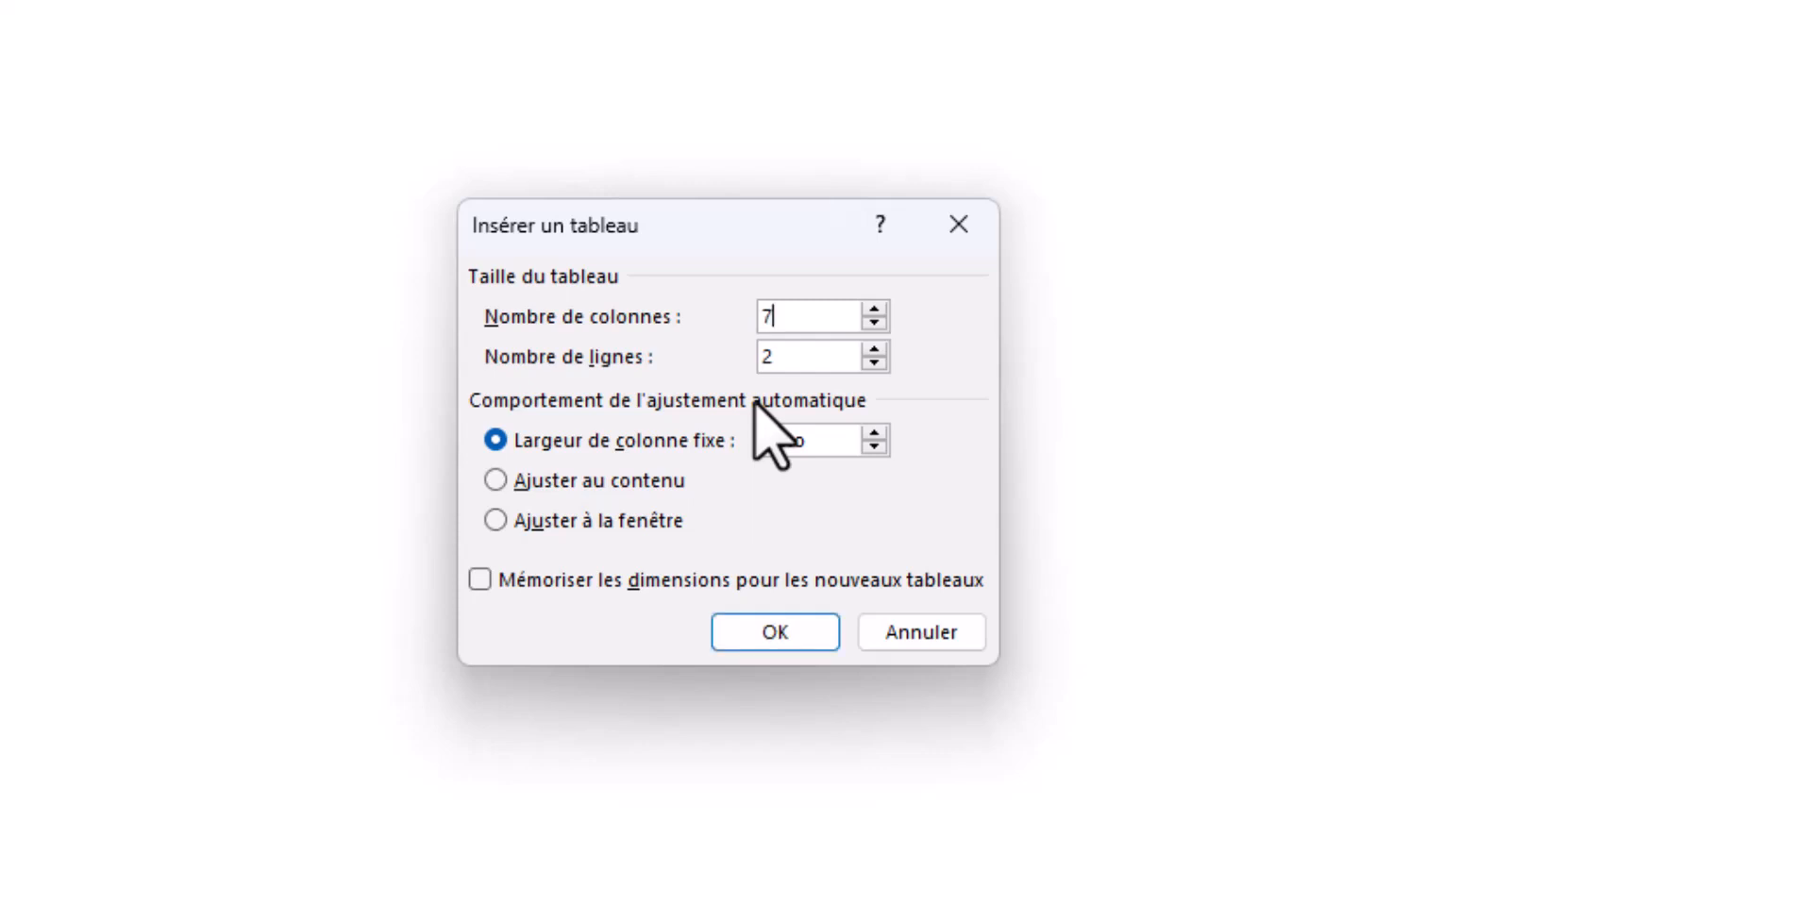
key("Tab")
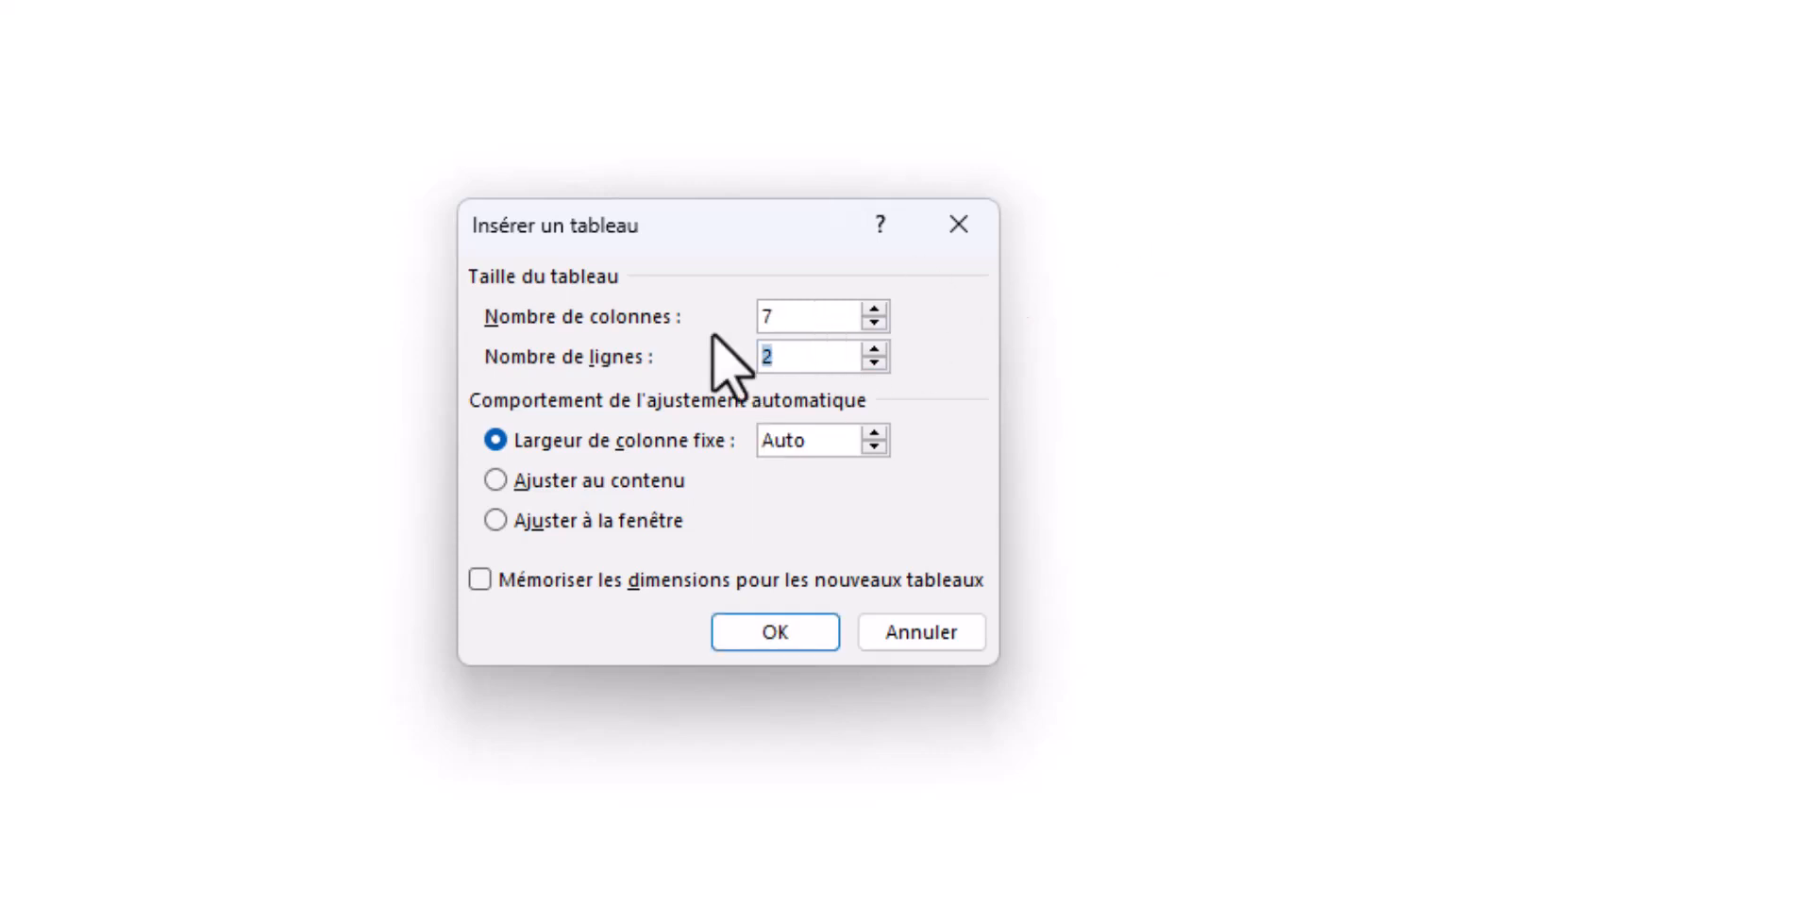
type("12")
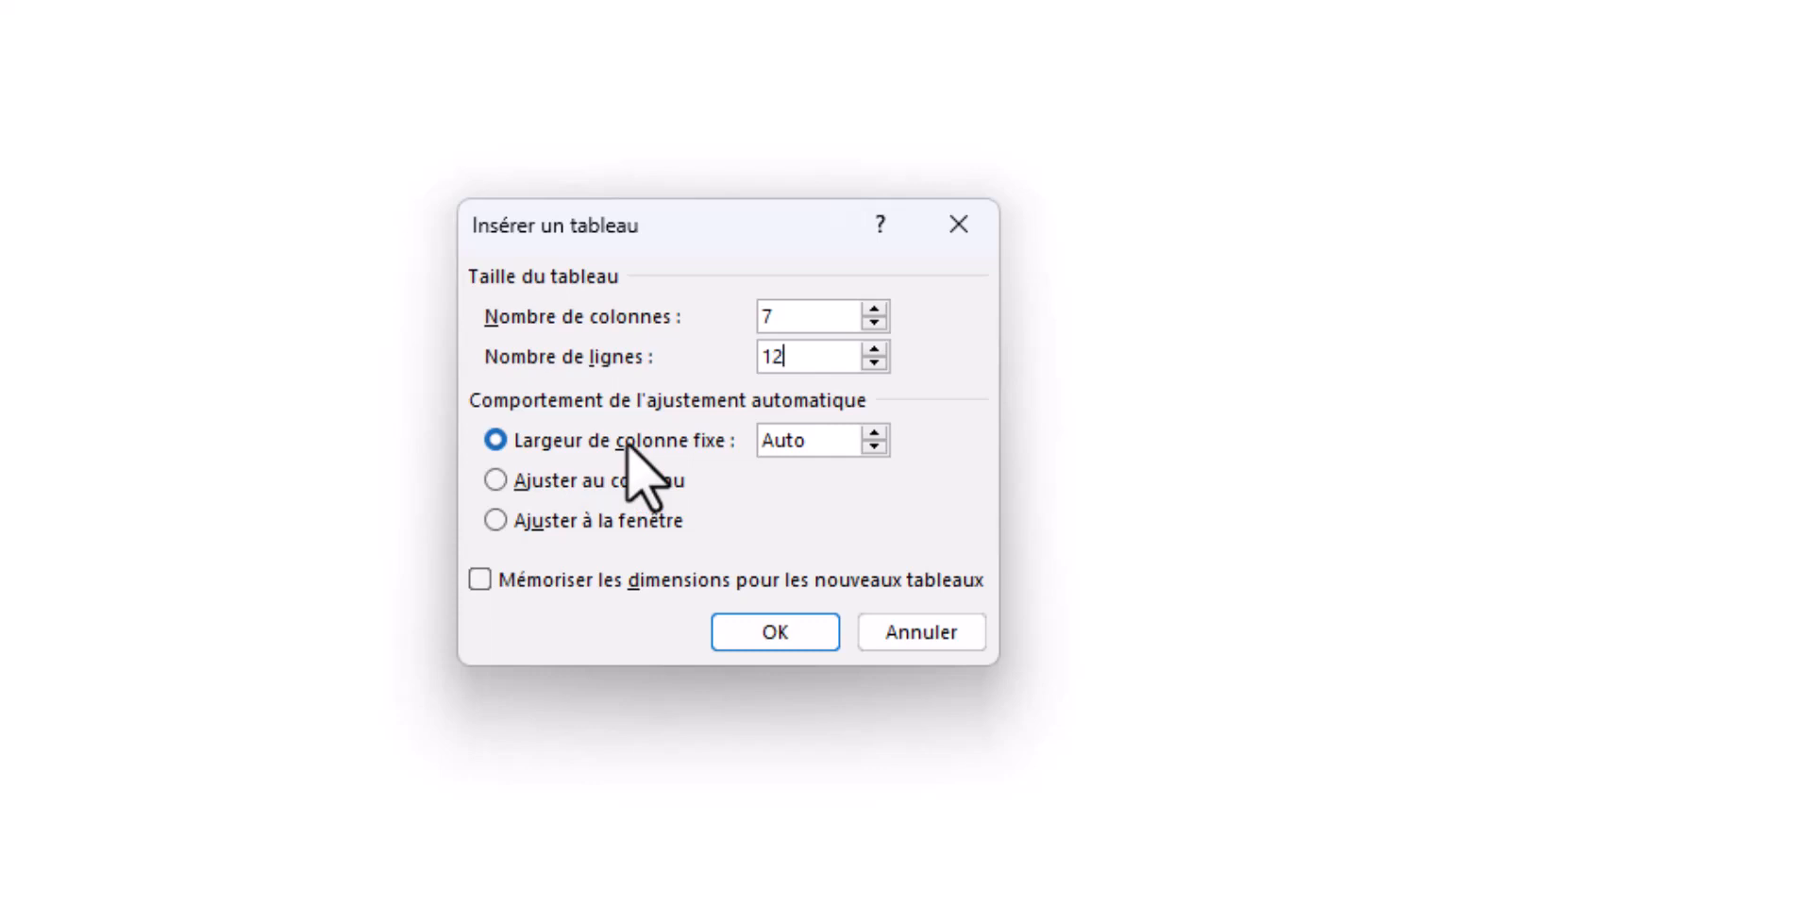
left_click(746, 632)
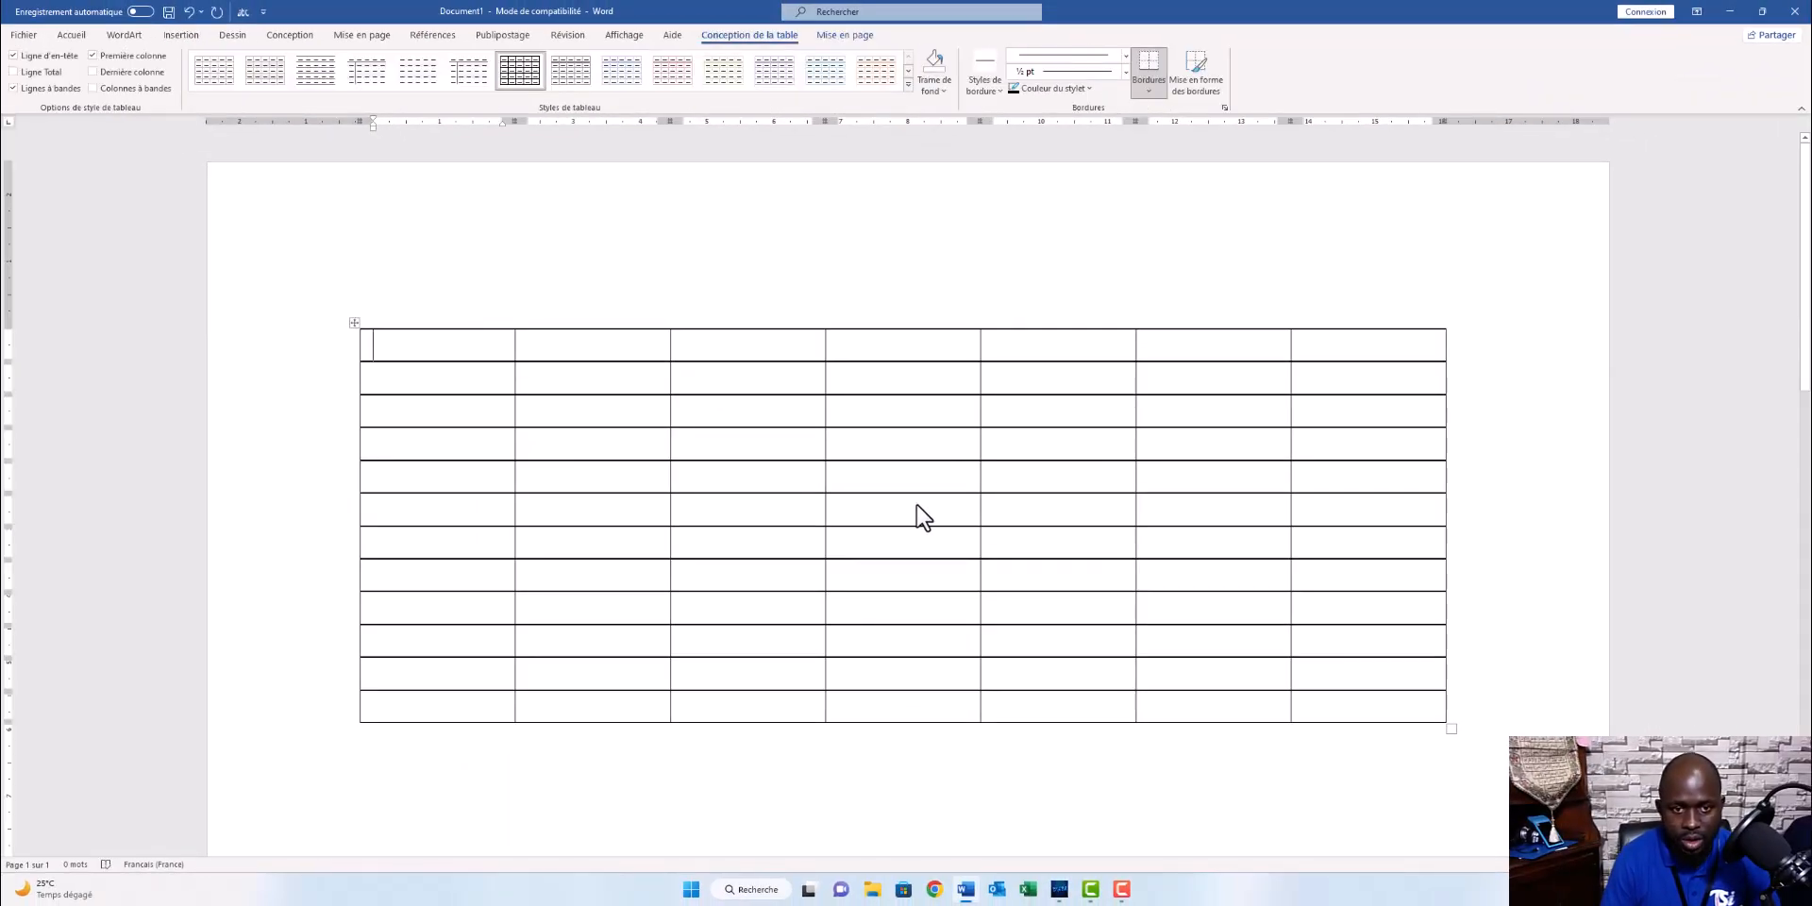
Enter the headers "Prenom" and "Nom" in the first two cells of the table's first row.
type("Per")
key("BackSpace")
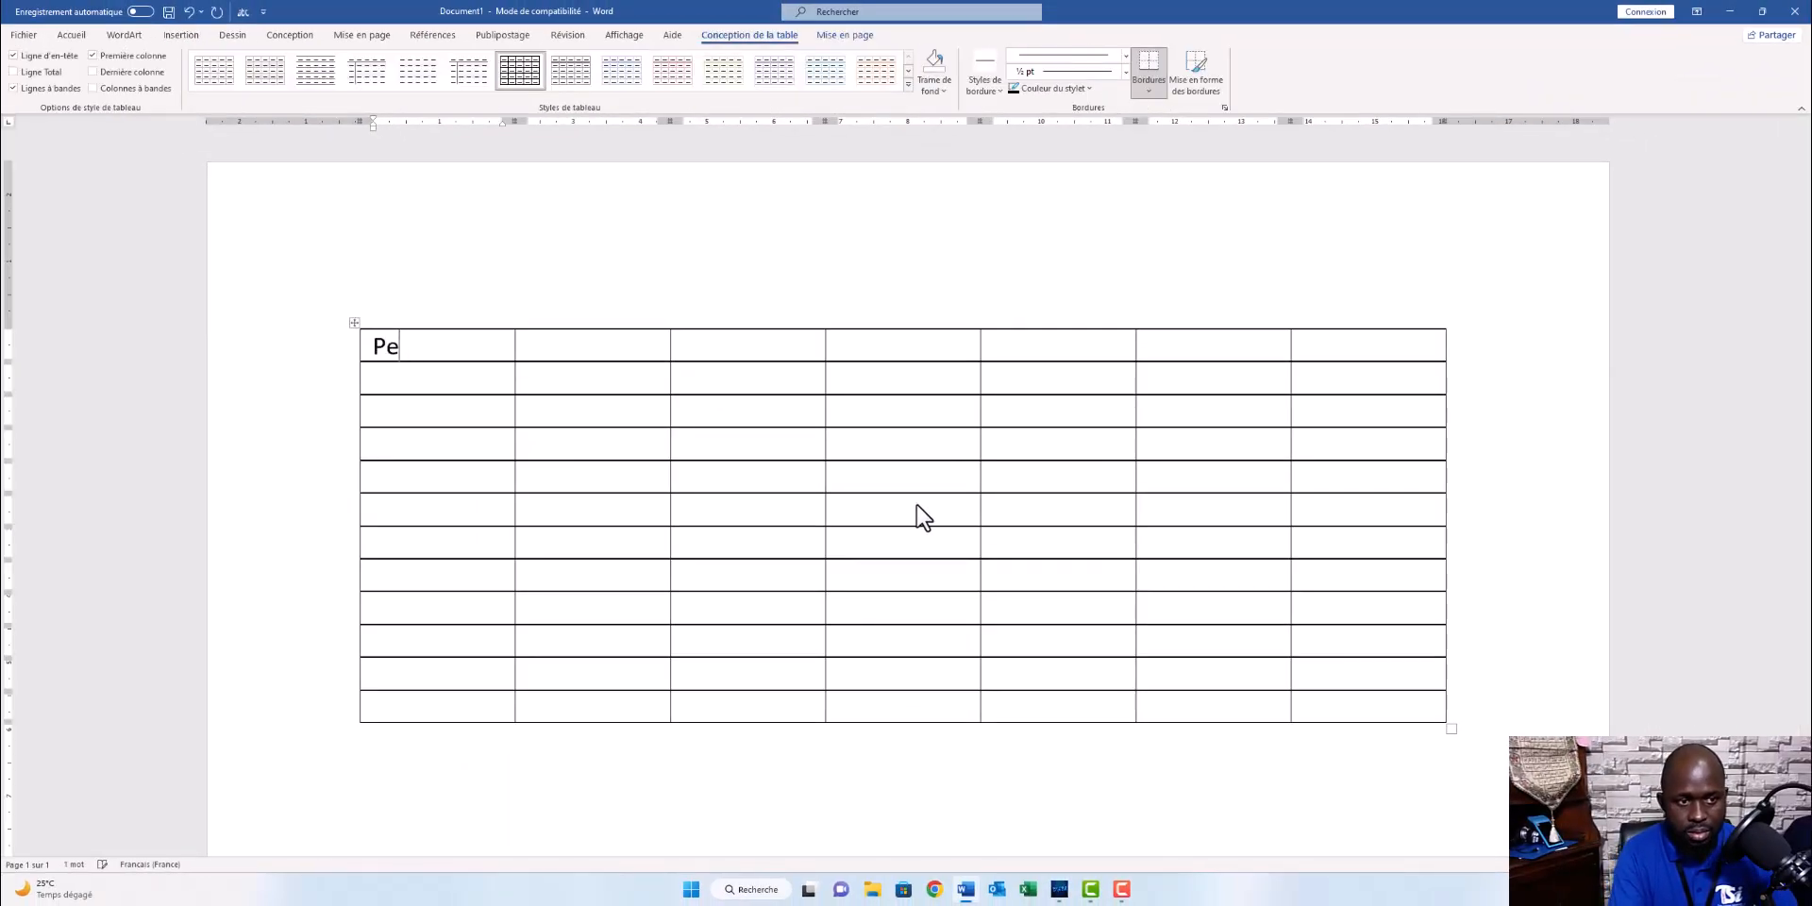
key("BackSpace")
type("recom")
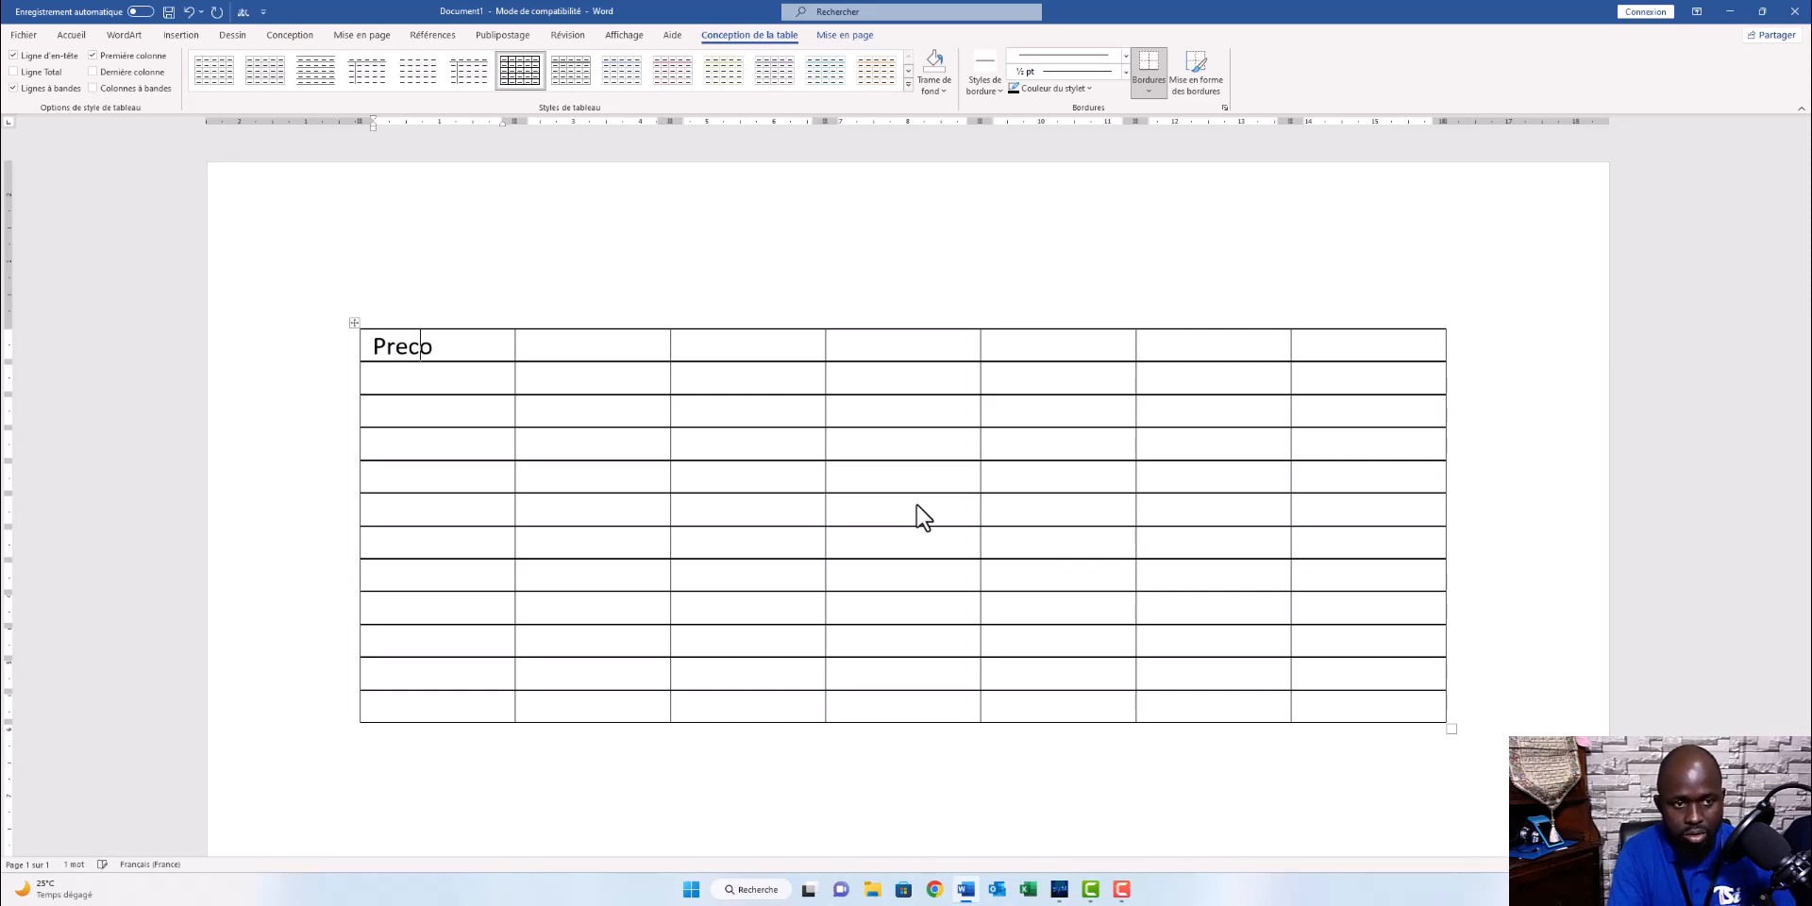
key("BackSpace")
key("BackSpace")
key("BackSpace")
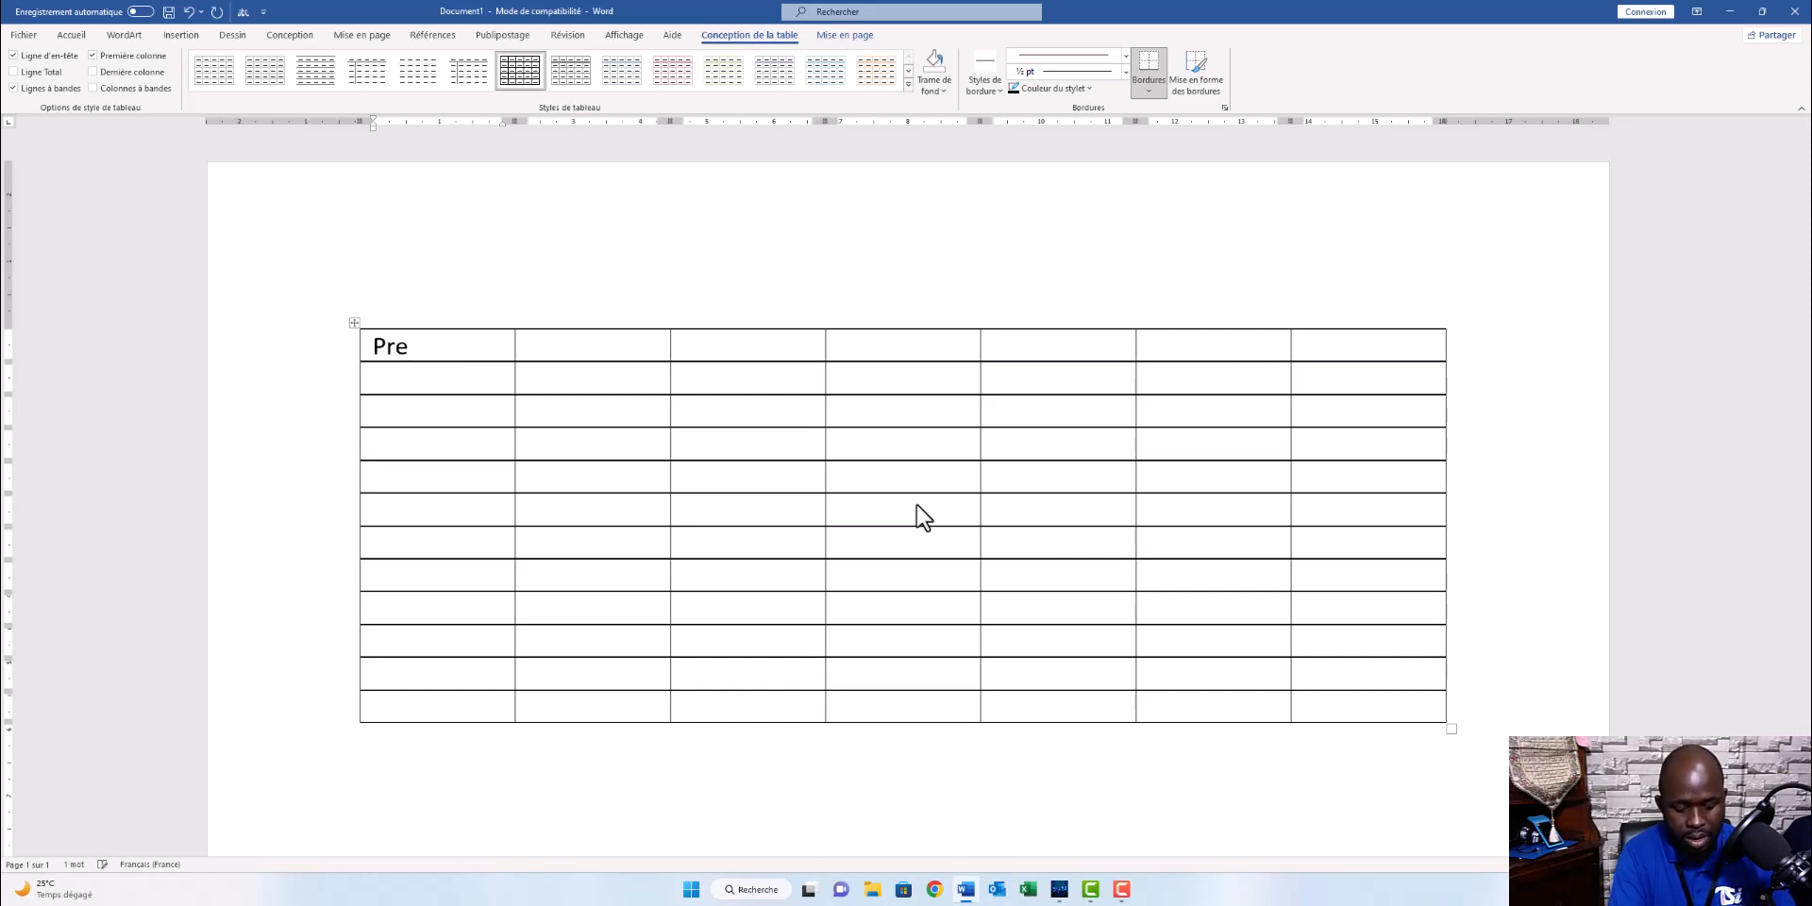
type("nom")
key("Tab")
type("Nom")
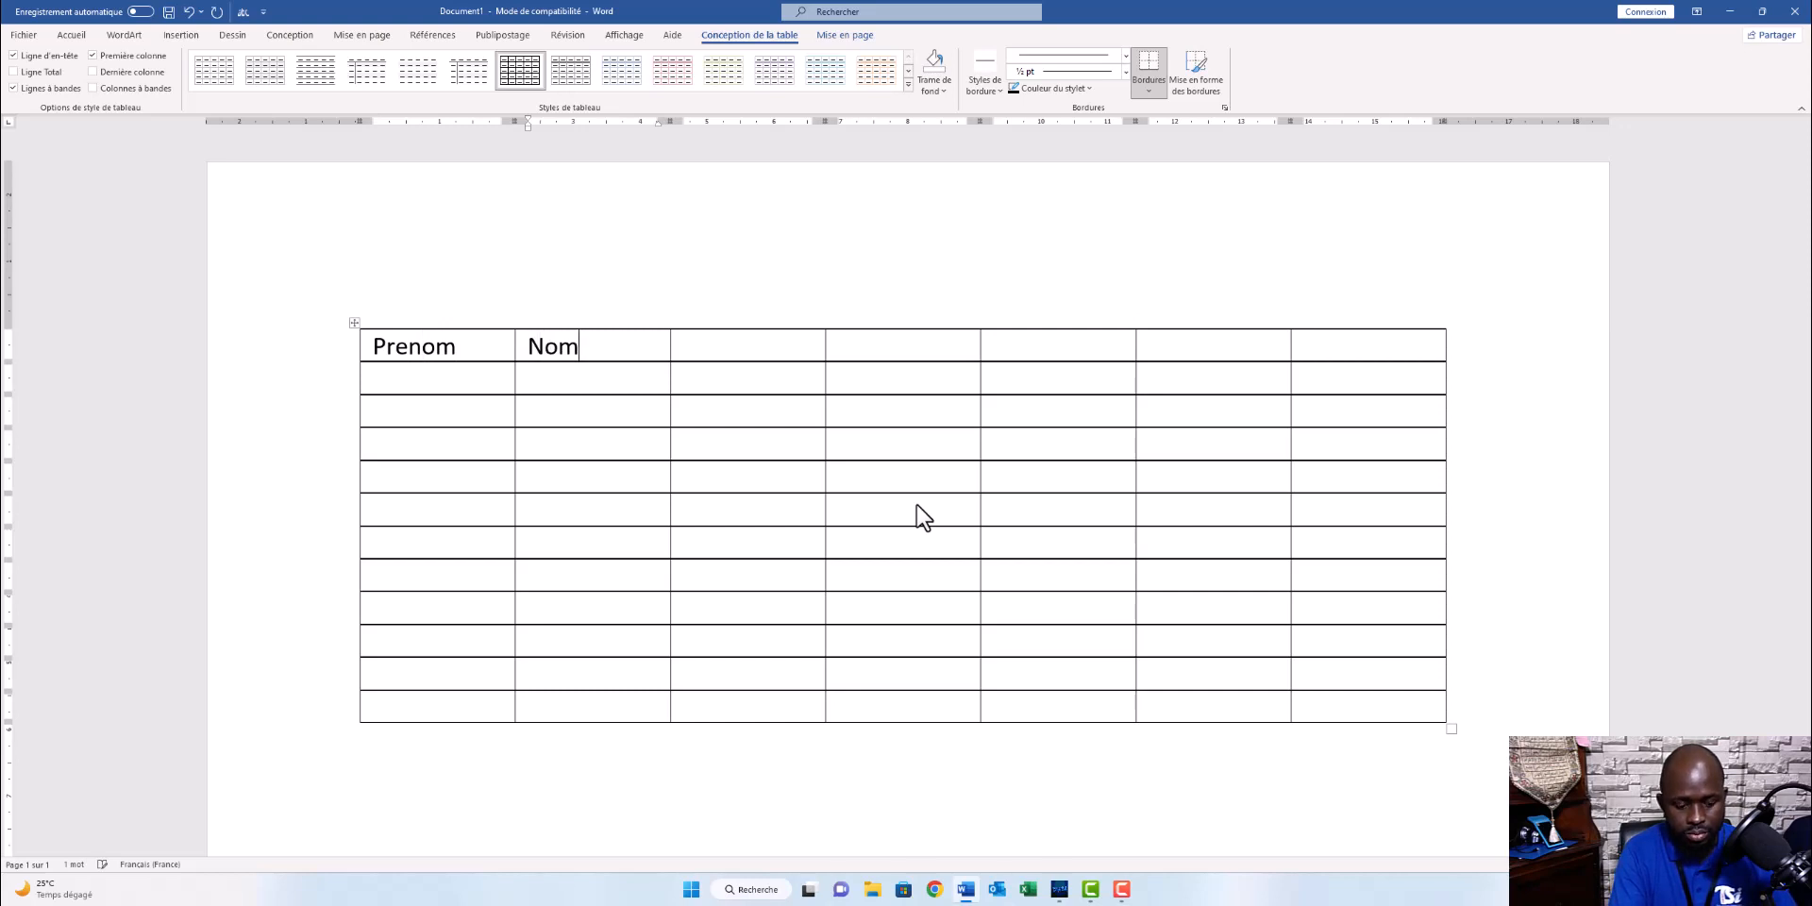
Enter the headers "Date de Naissance" and "Lieu de Naissance" in the third and fourth cells of the header row.
key("Tab")
type("Date ")
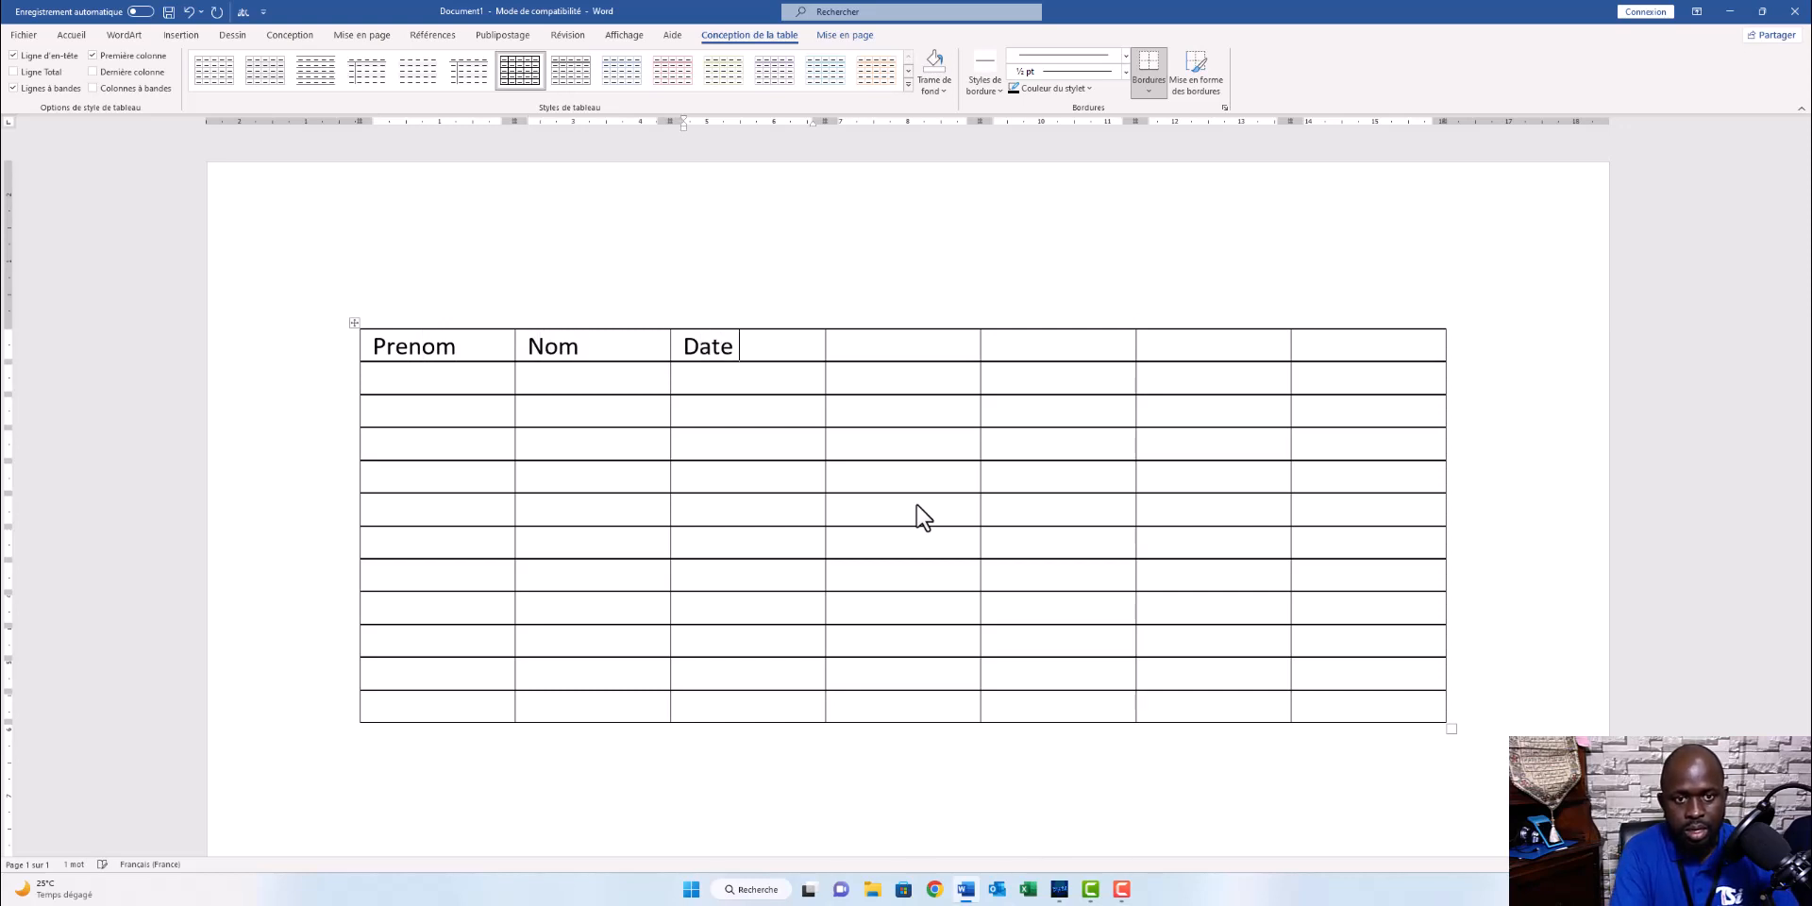
type("de Naiss")
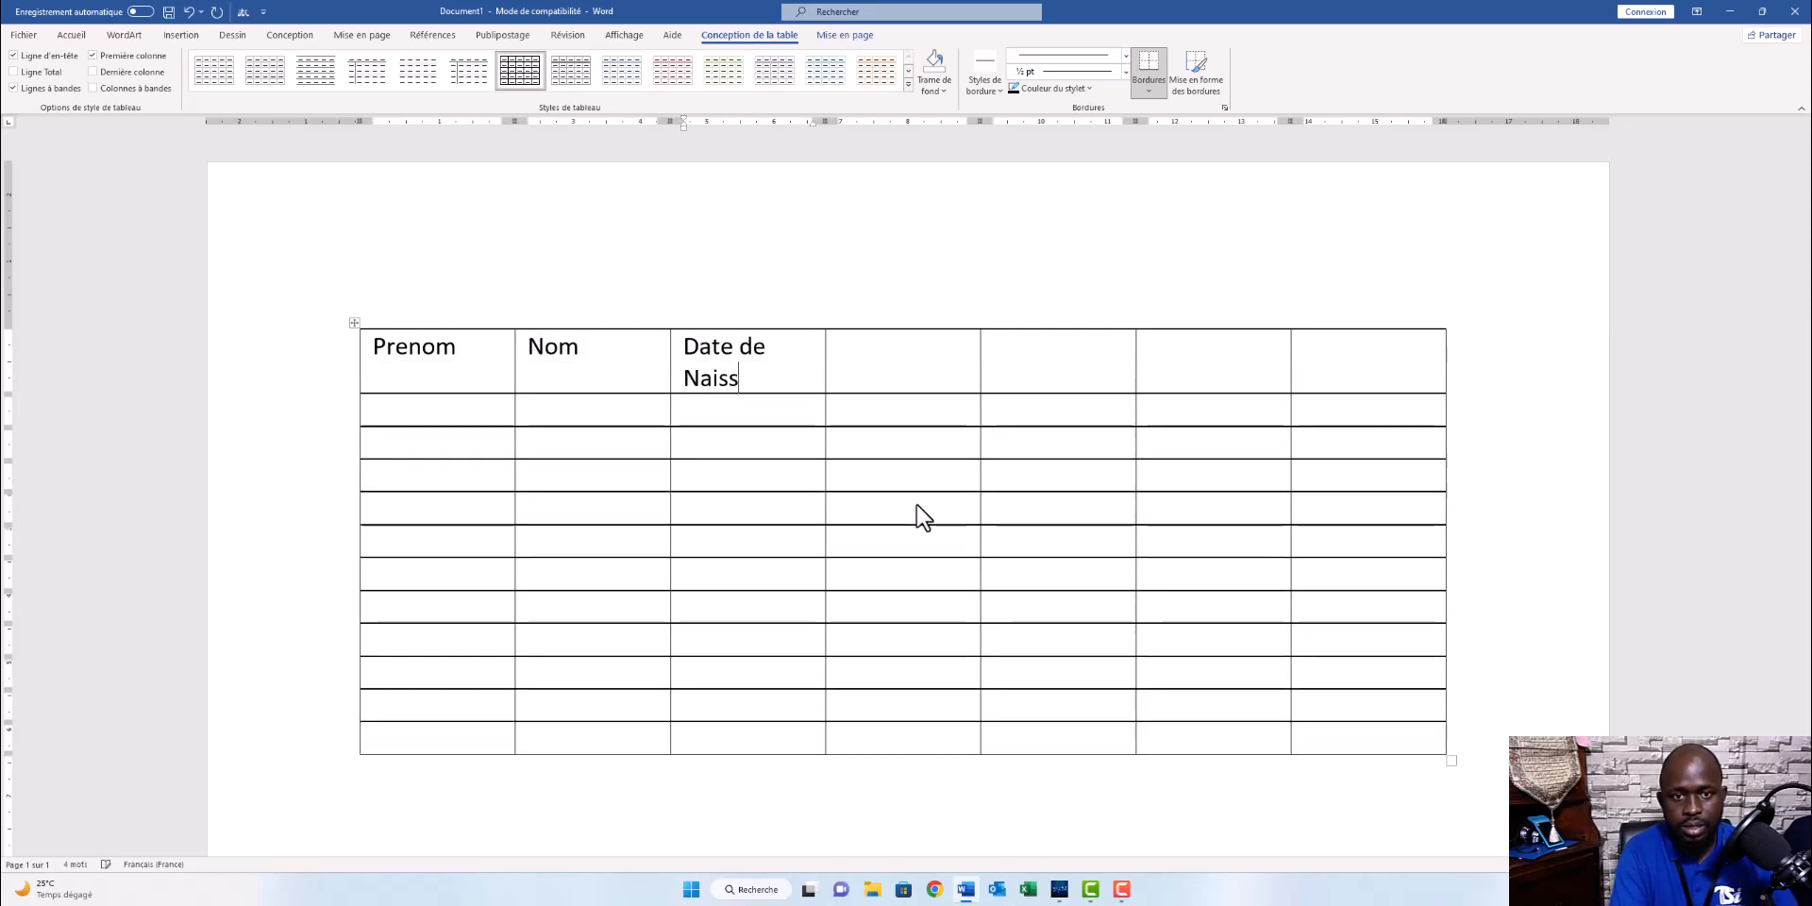
type("ance")
key("Tab")
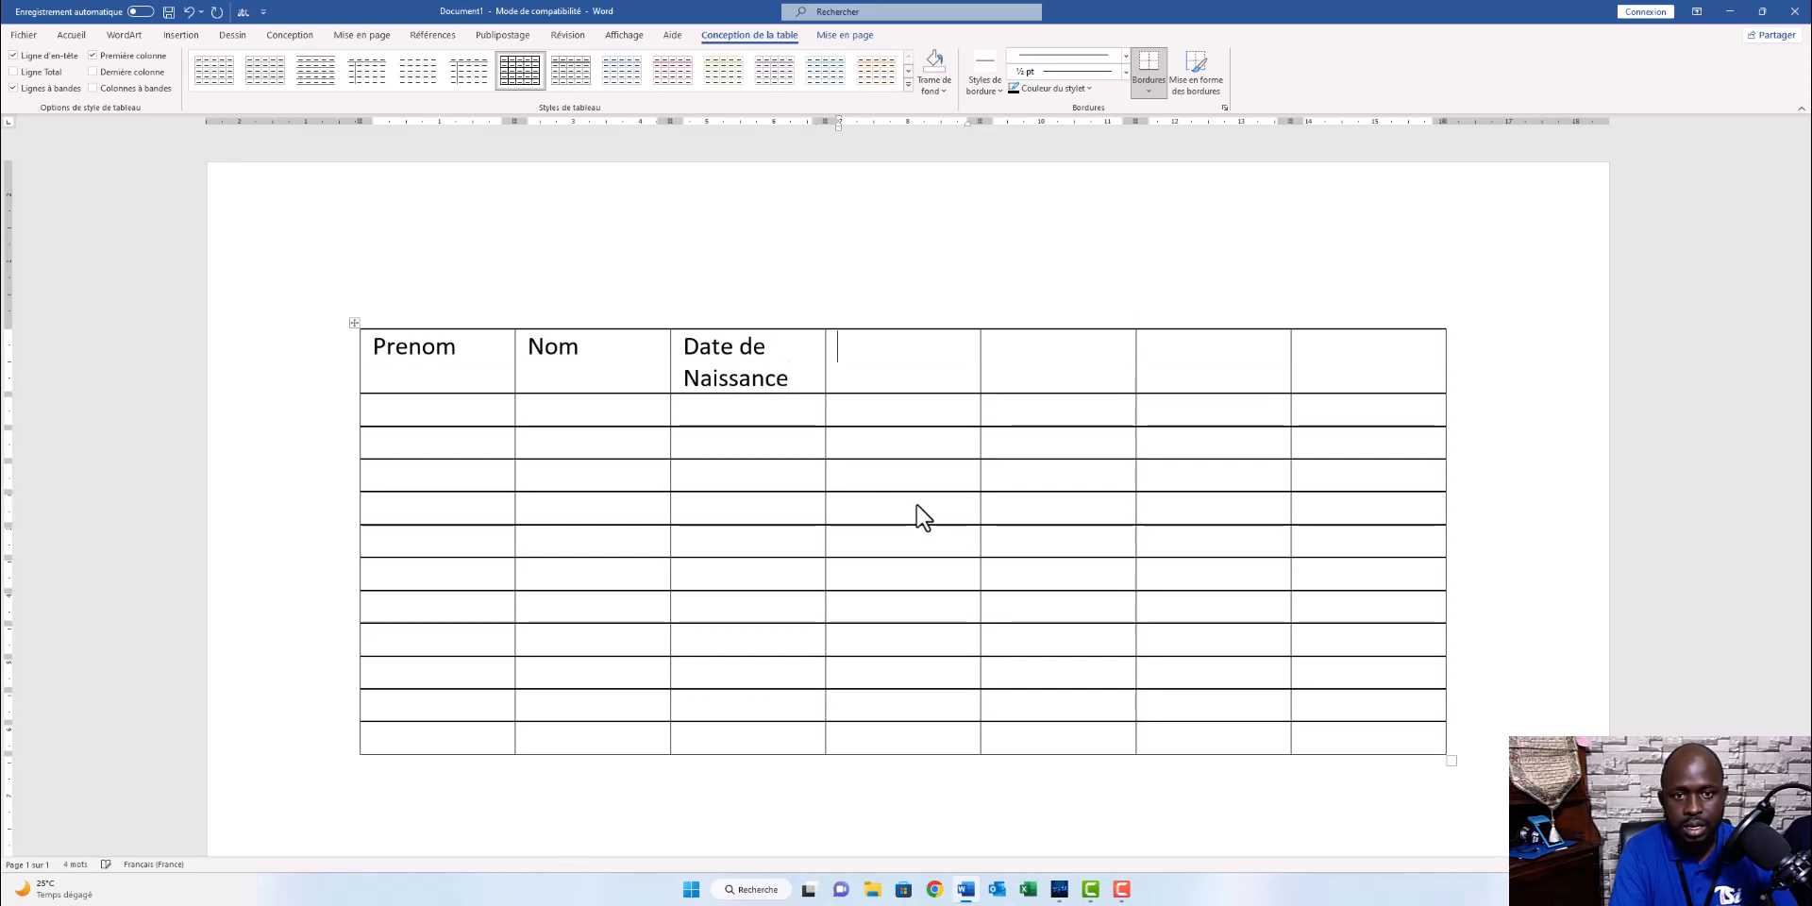
type("L")
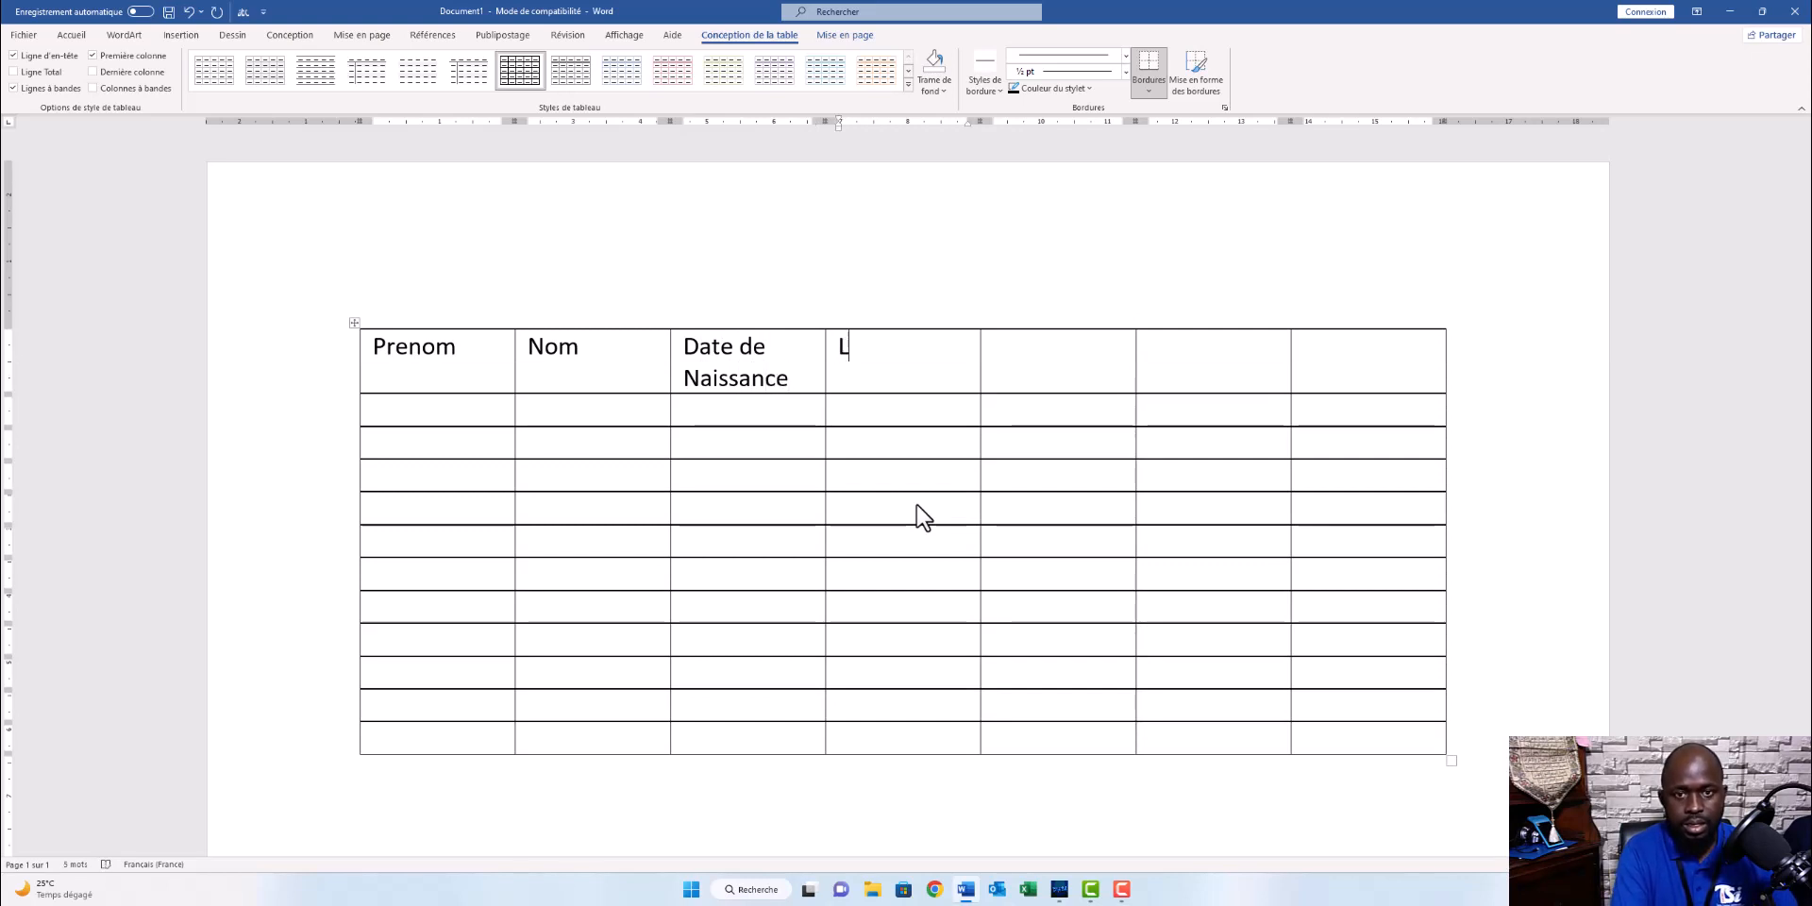
type("ieu de Na")
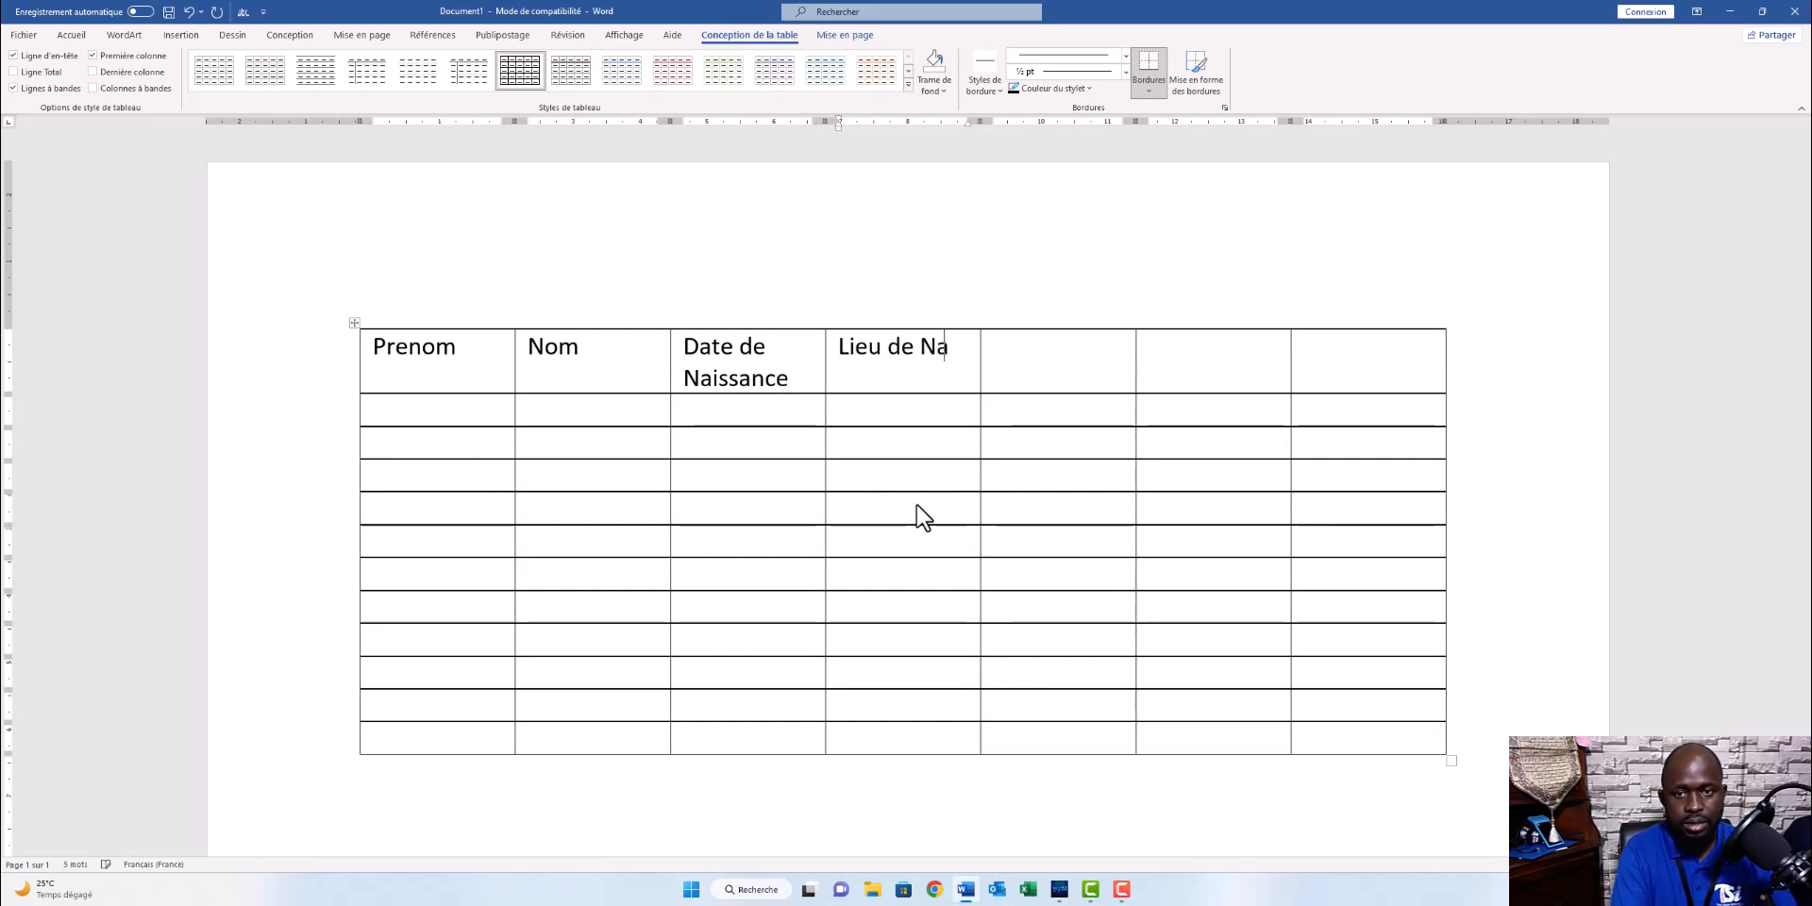
type("issance")
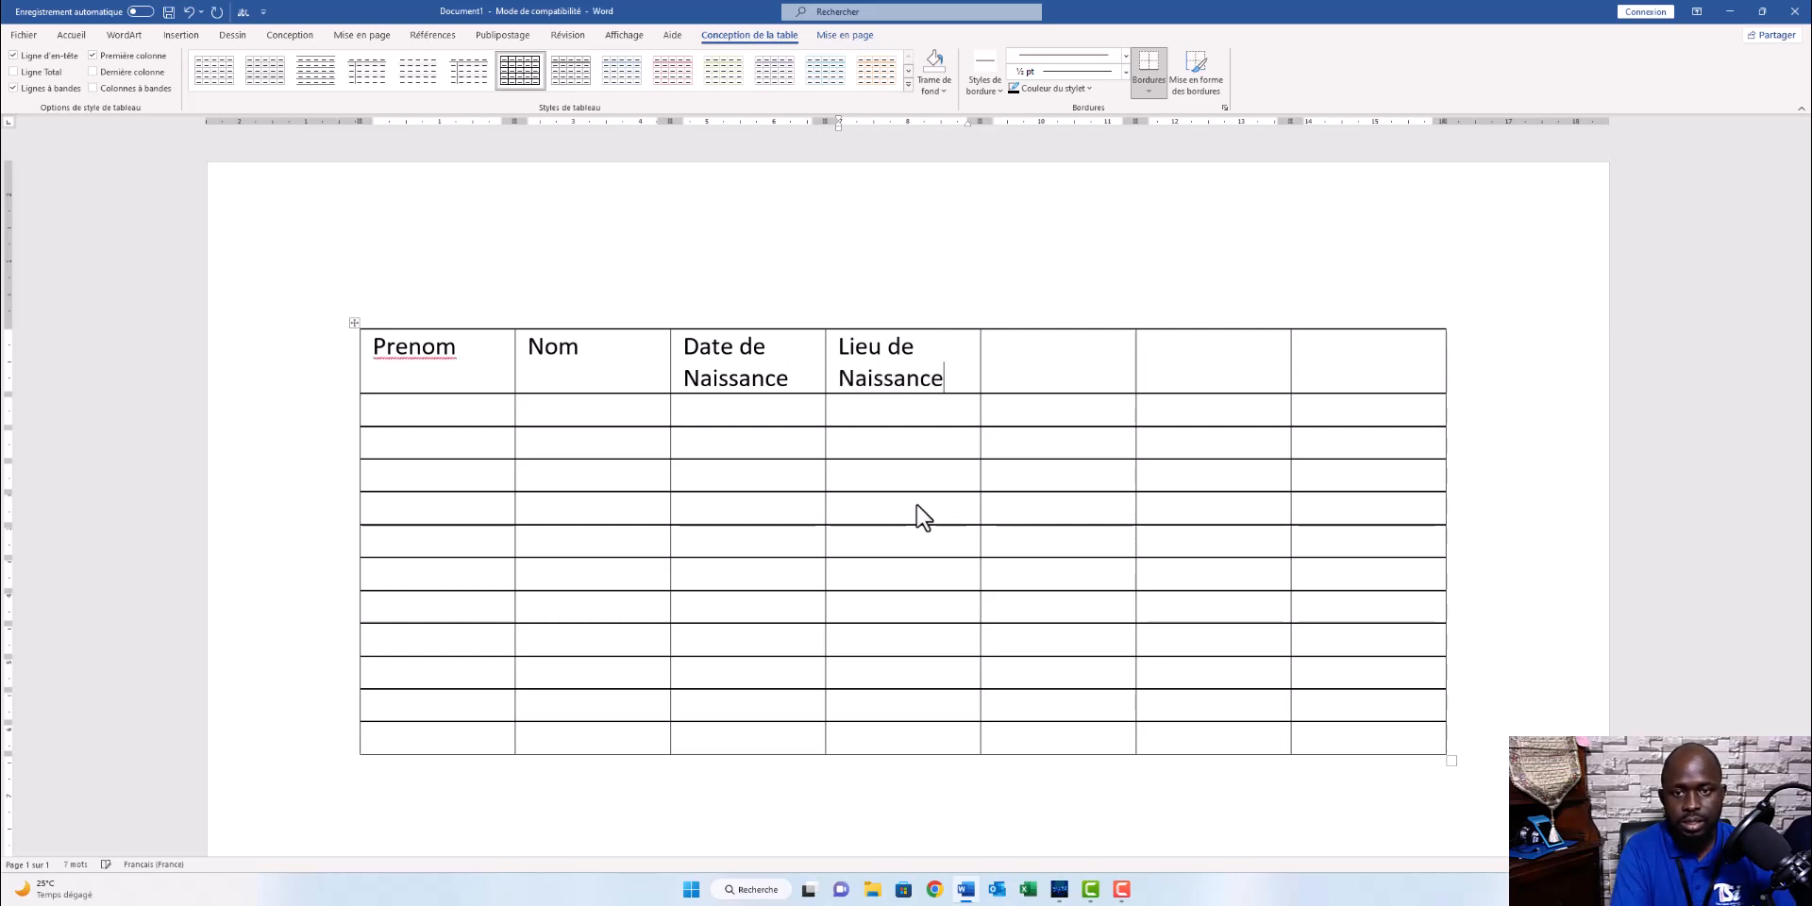
Enter the headers "Adresse" and "Telephone" in the fifth and sixth cells of the header row.
key("Tab")
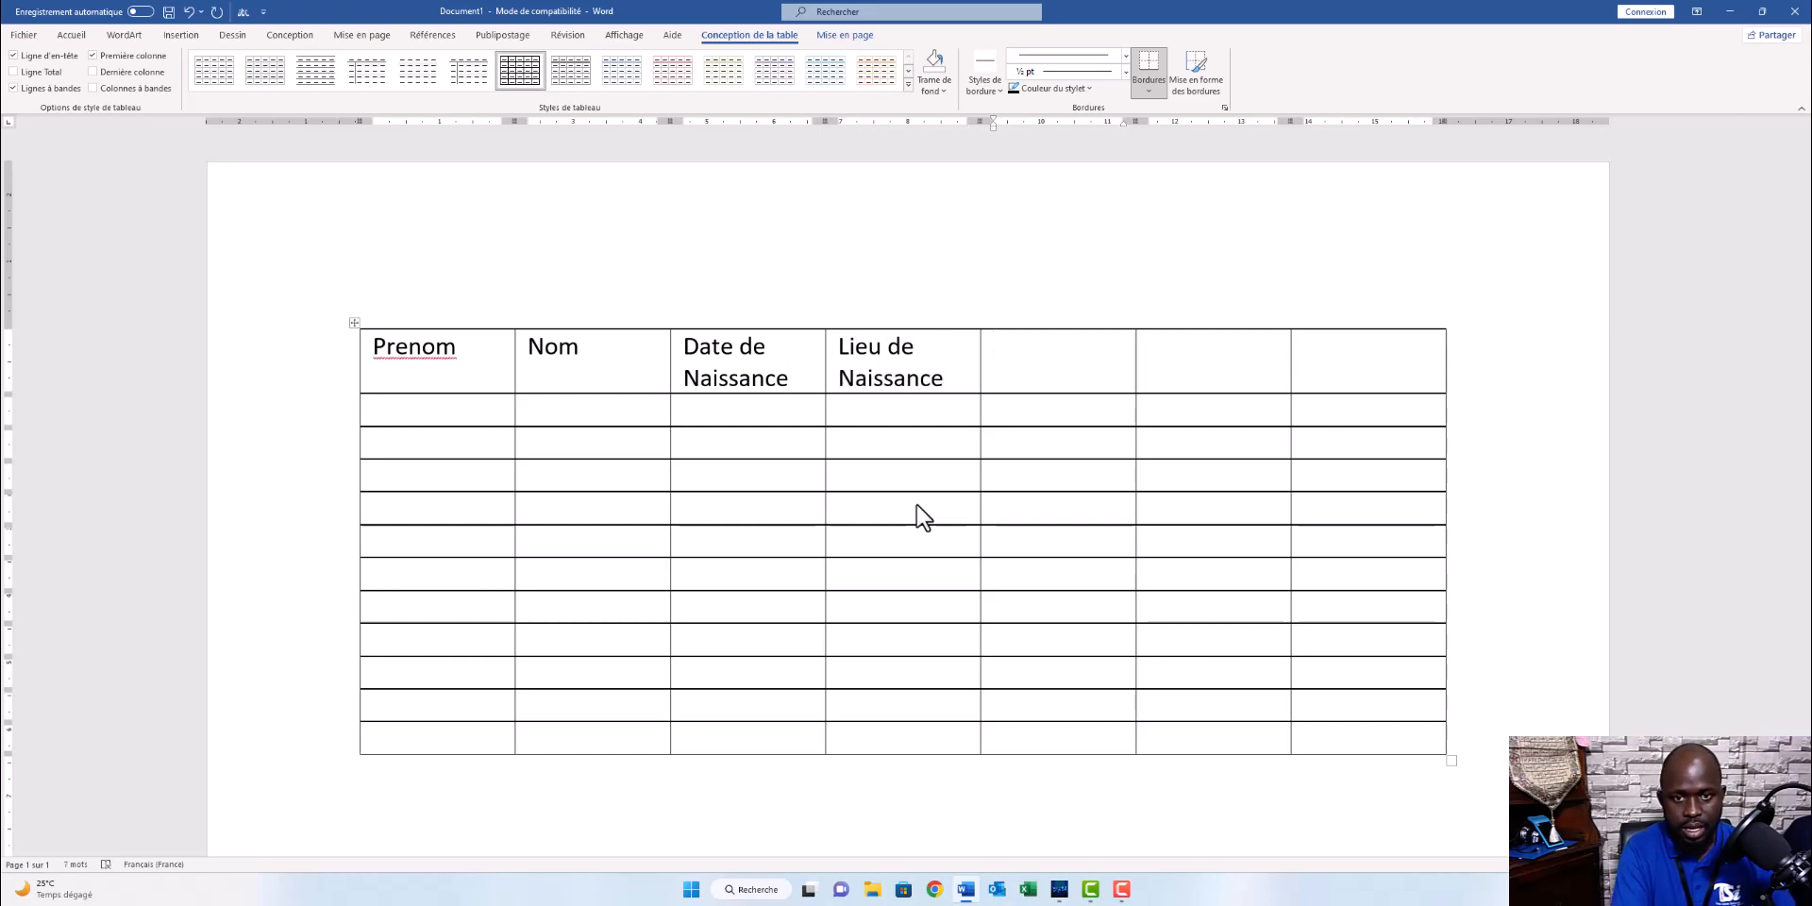
type("Adre")
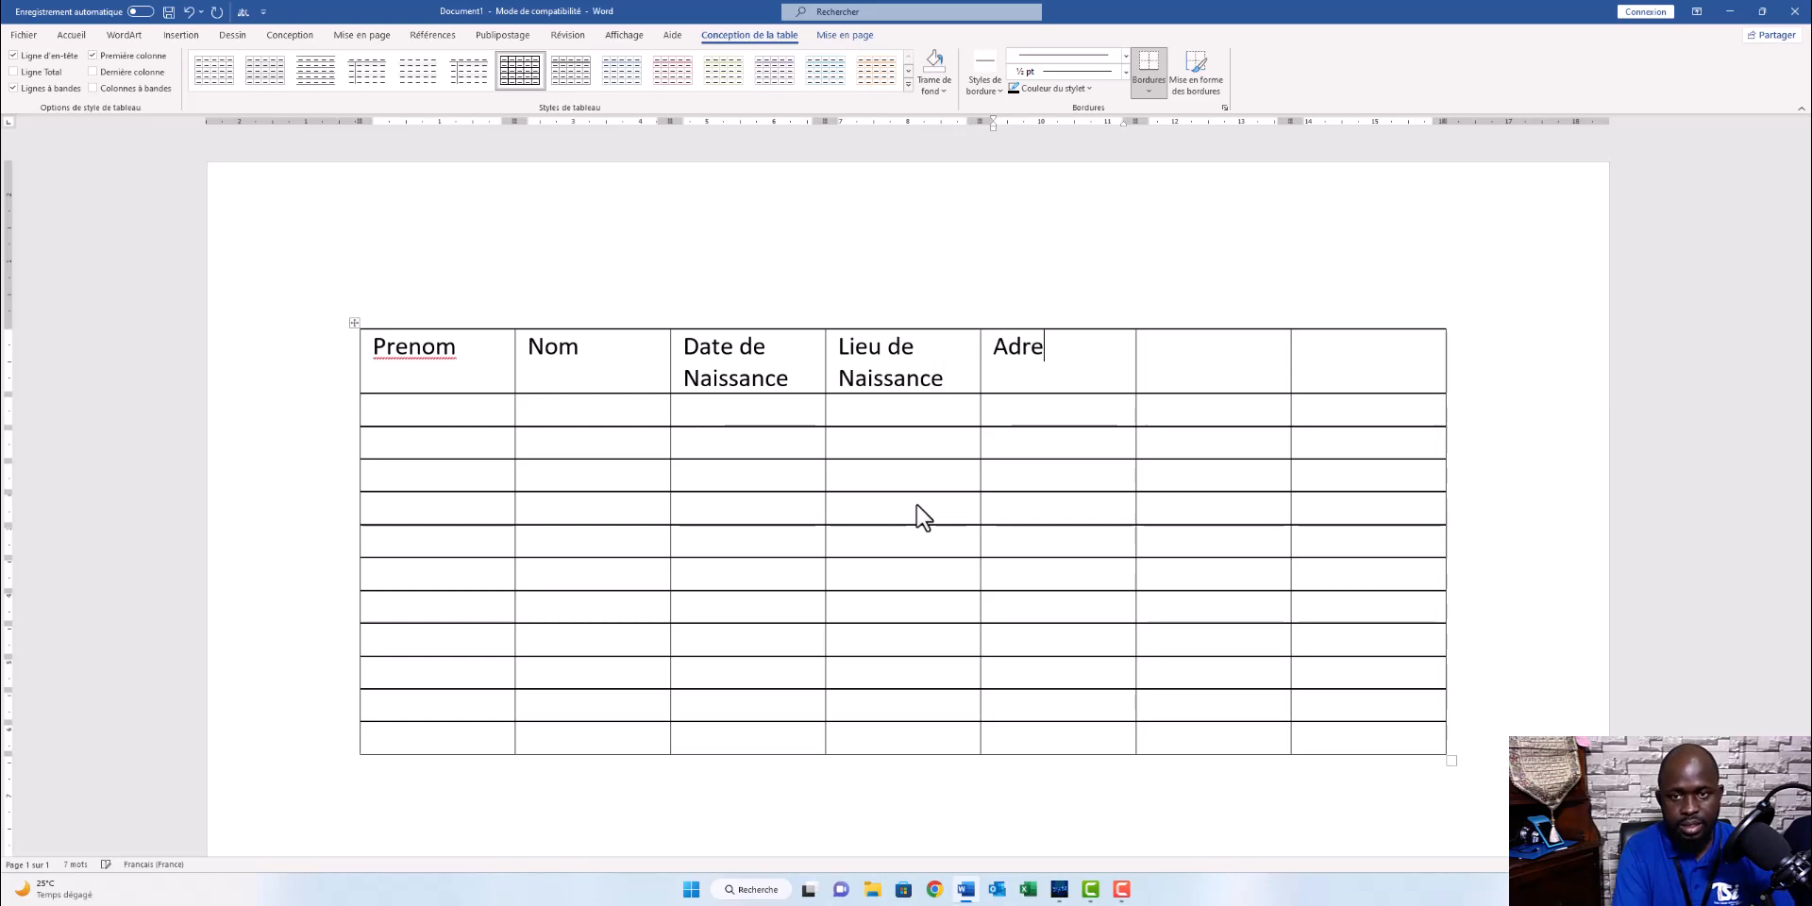
type("sse")
key("Tab")
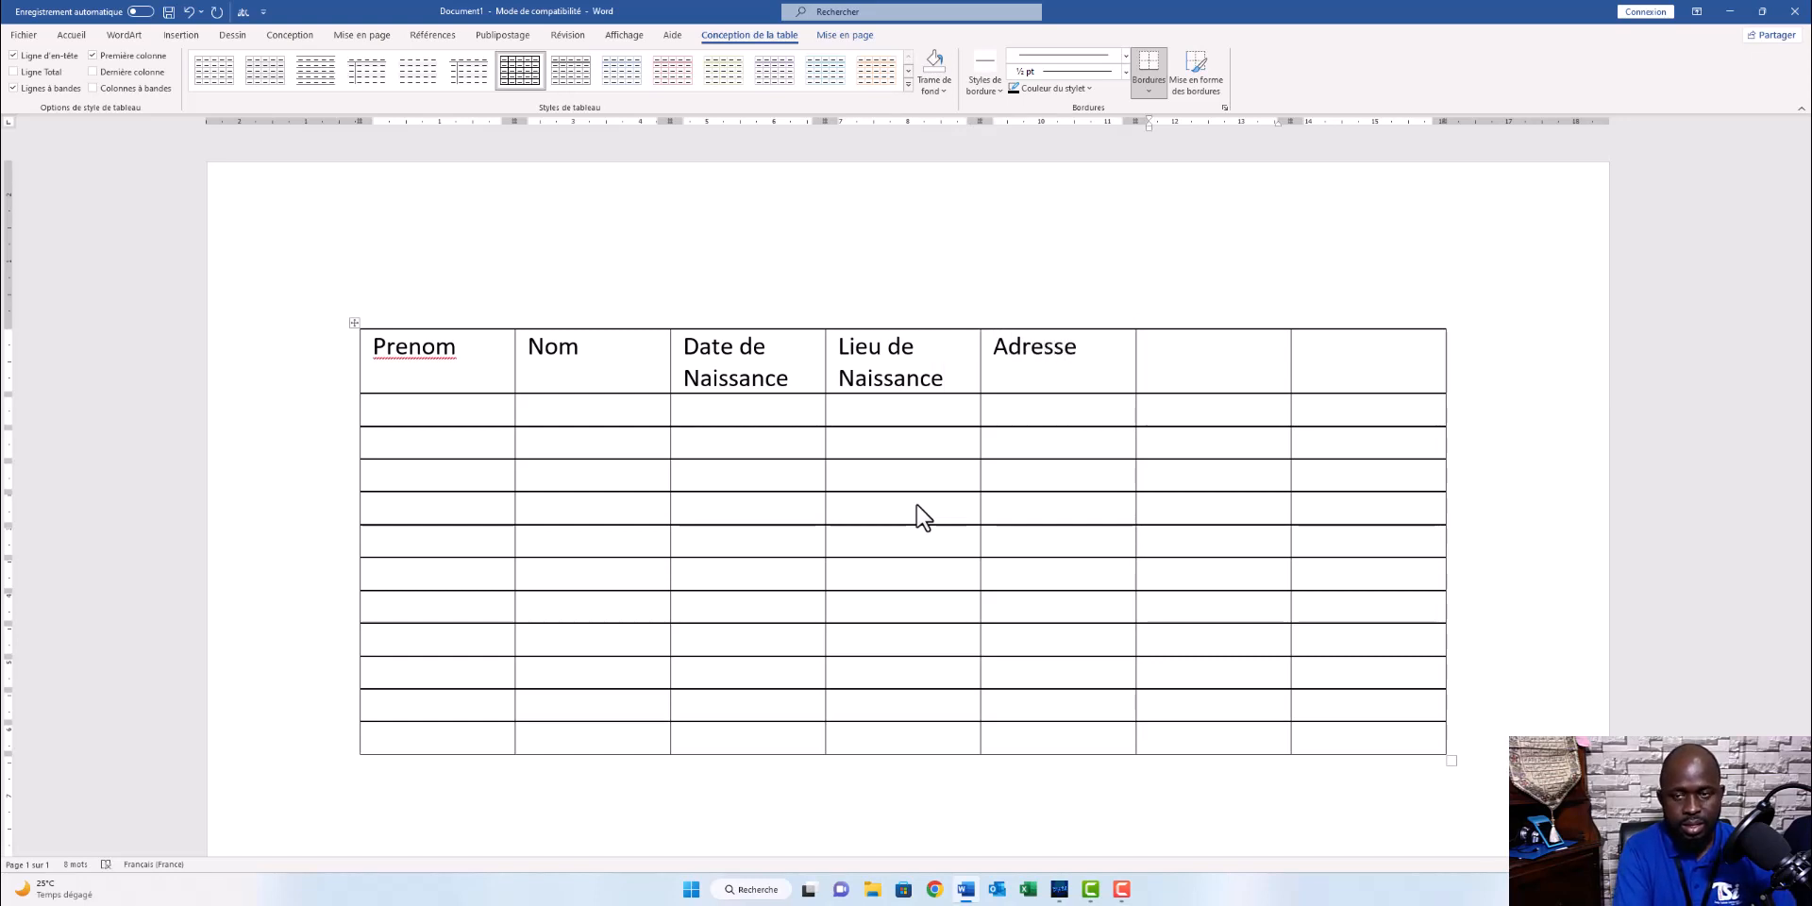
type("Tele")
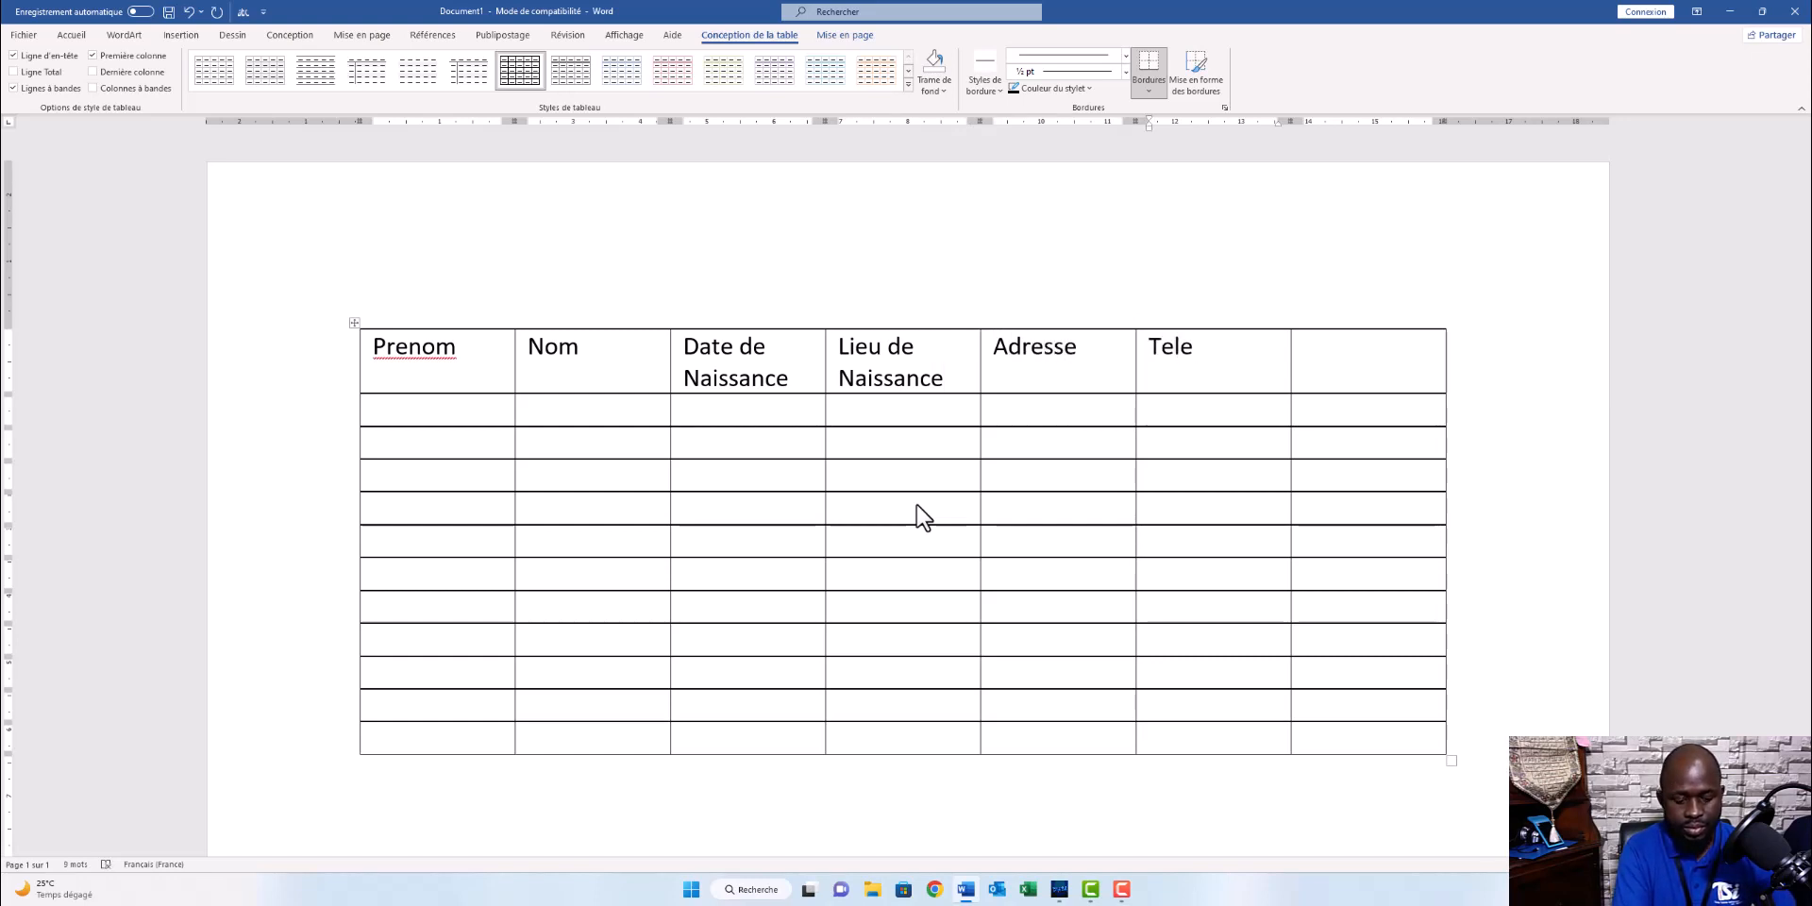
type("phone")
Enter the header "Ville" in the last cell of the header row.
key("Tab")
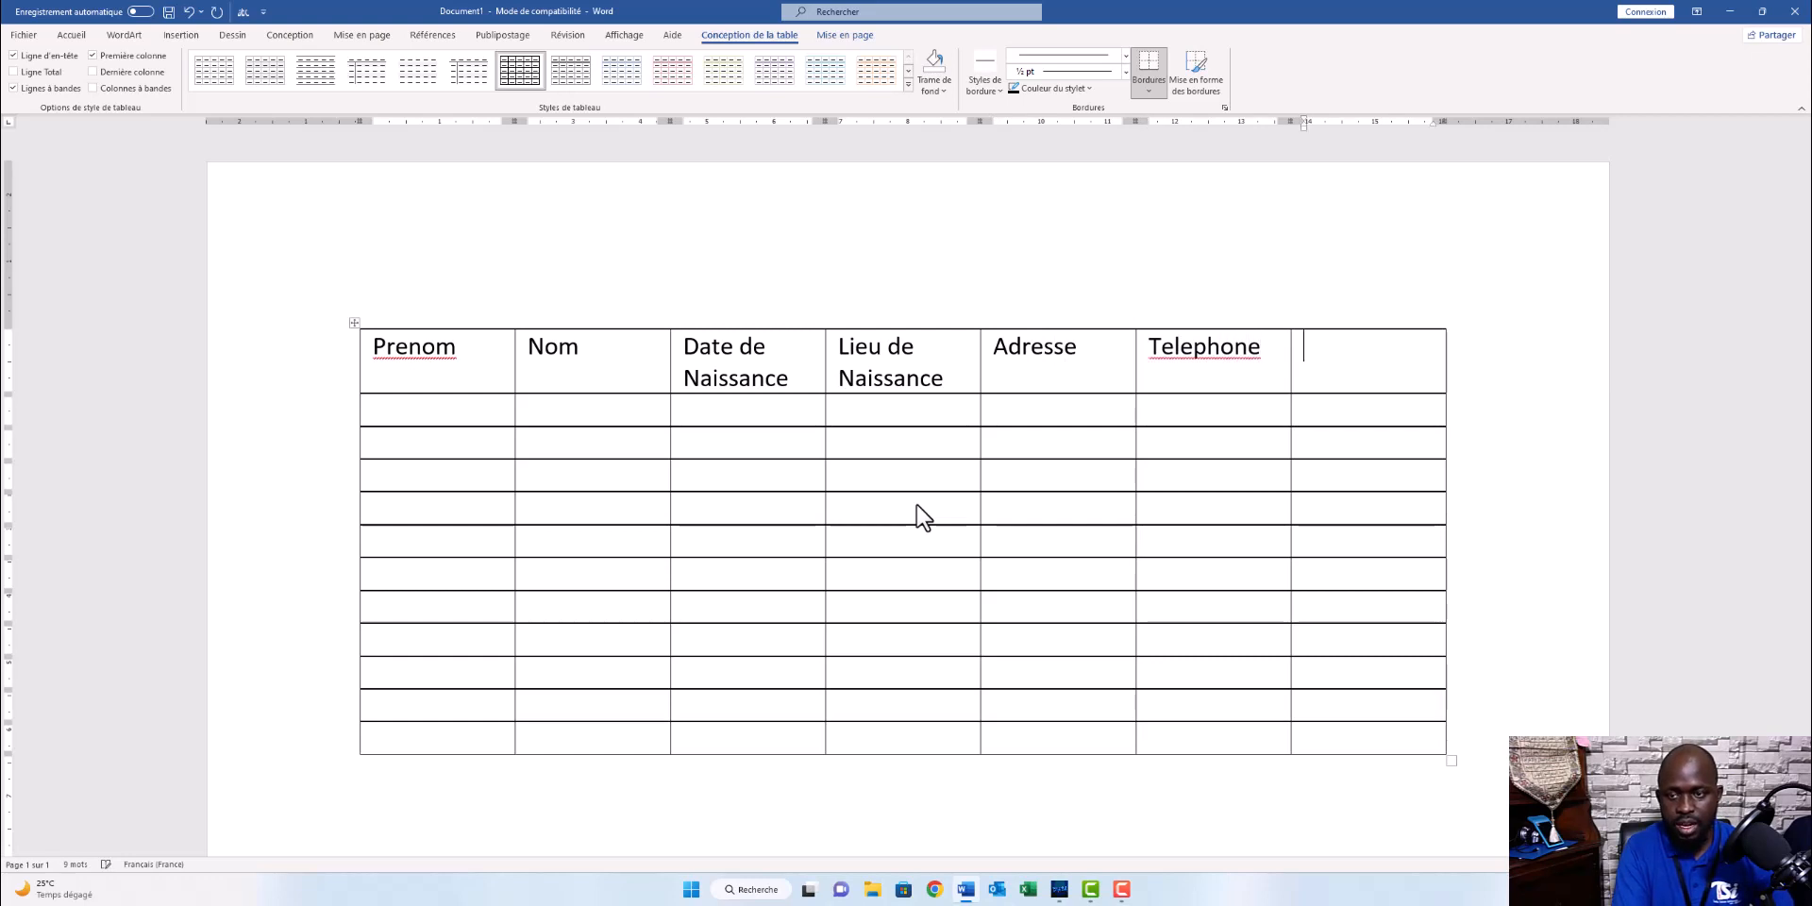
type("M")
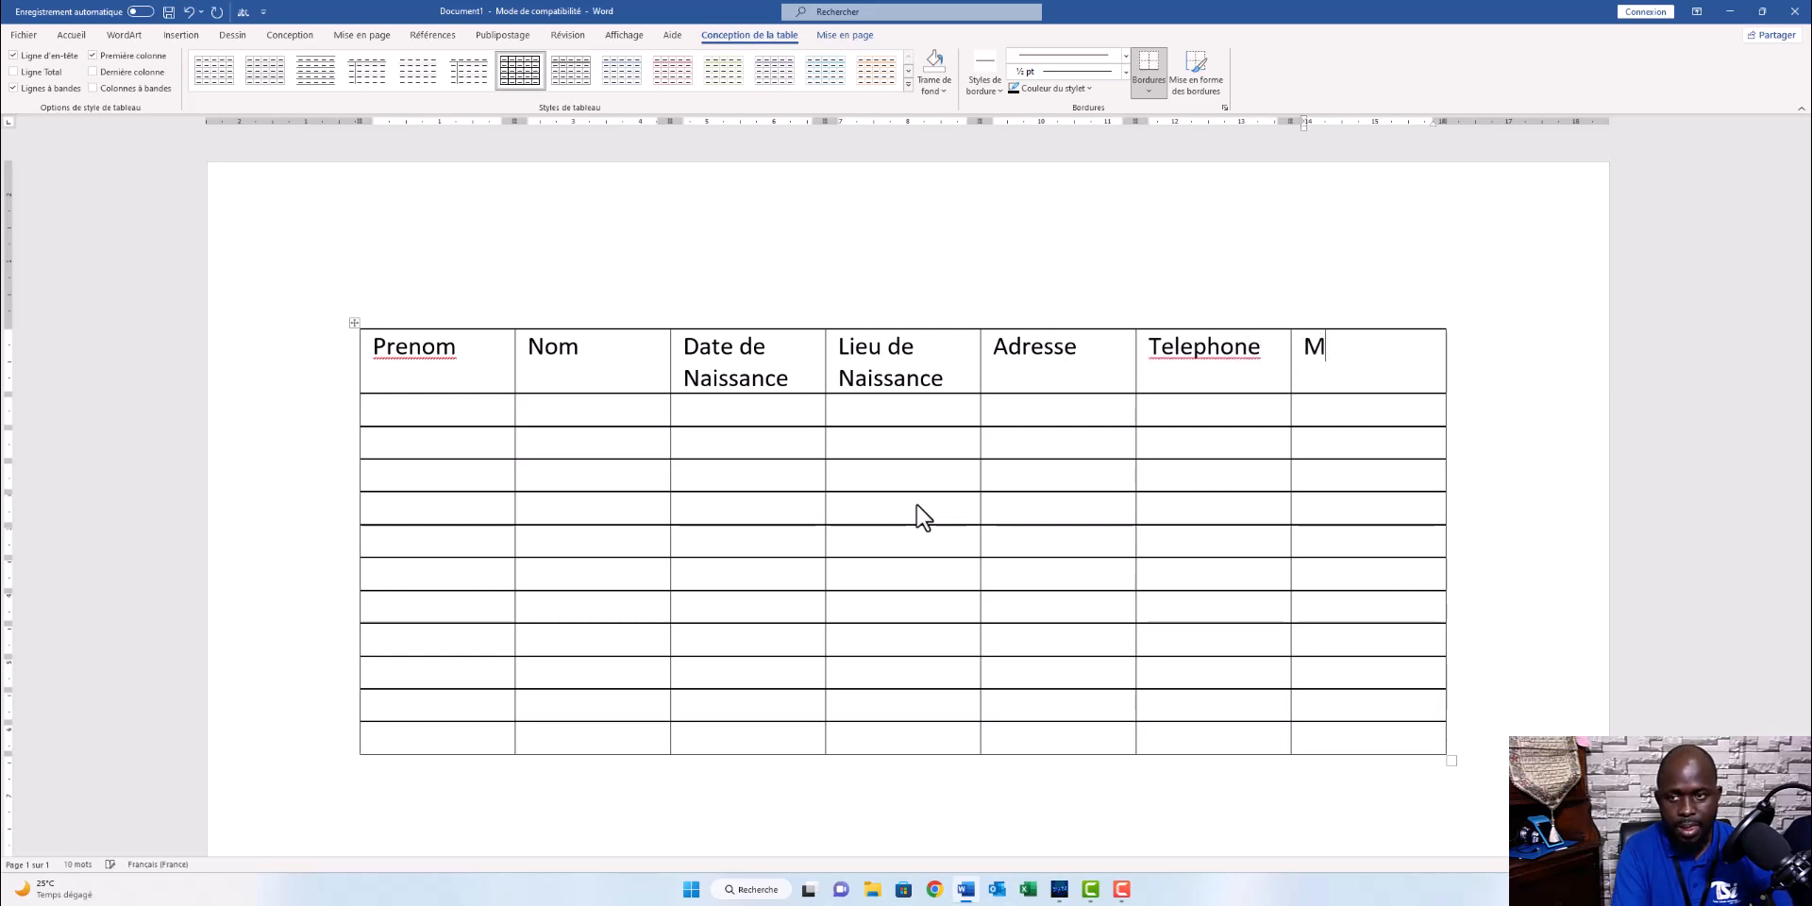
key("BackSpace")
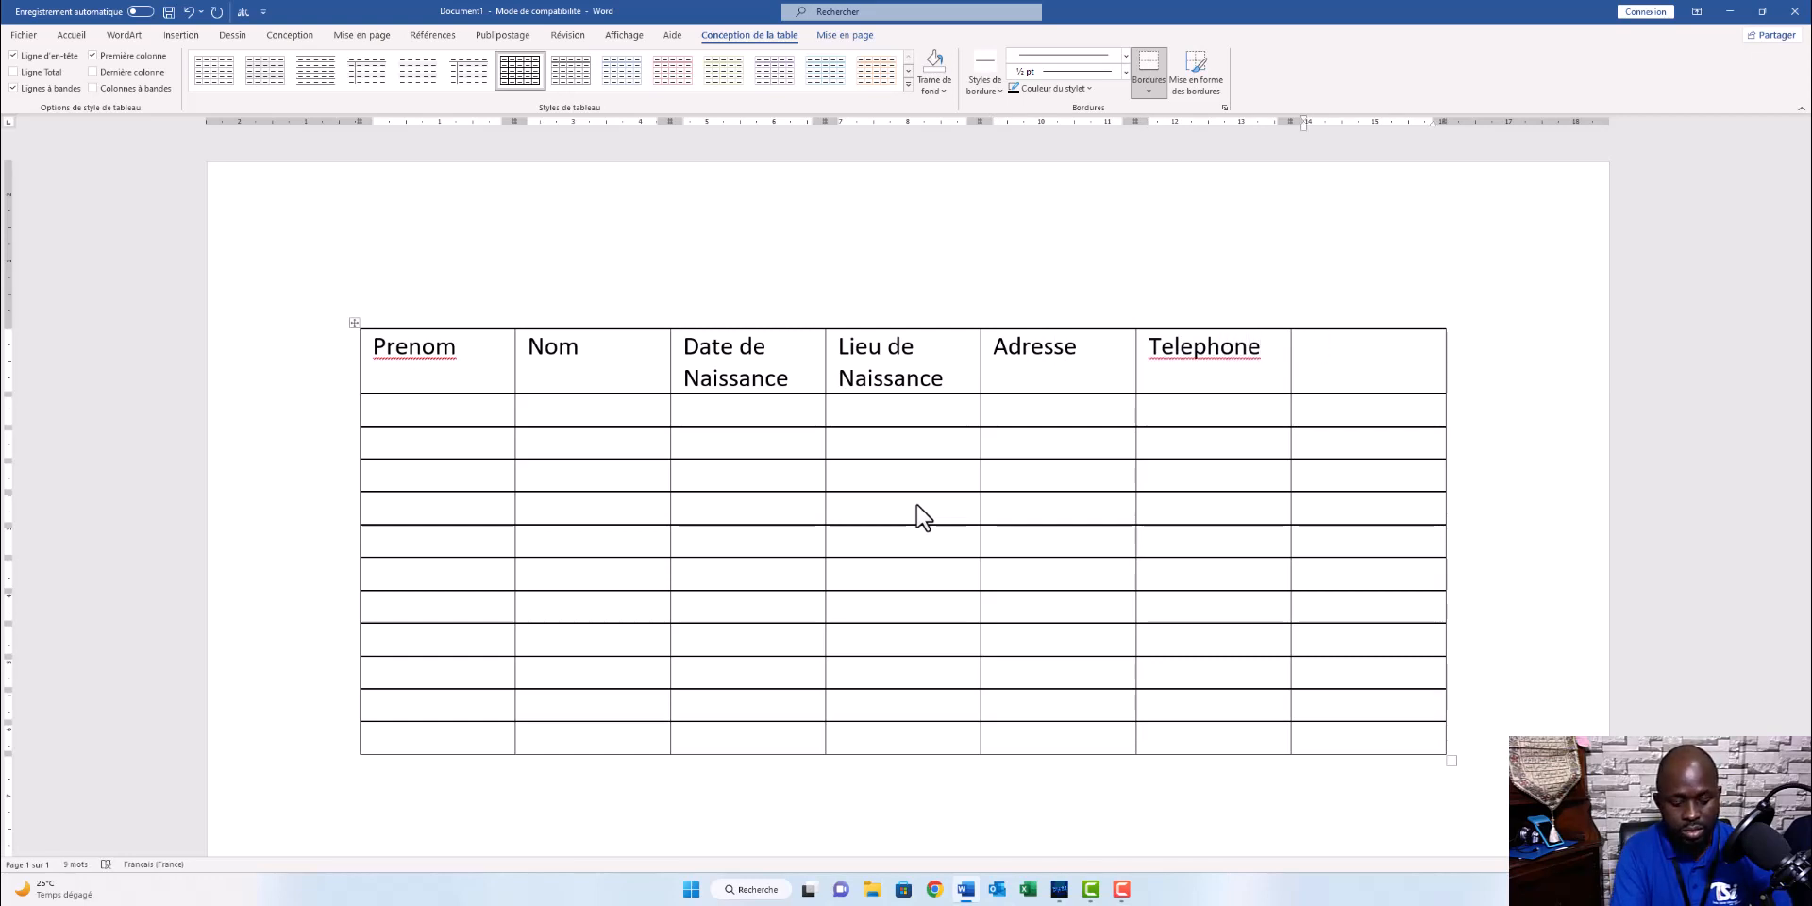
type("Vail")
key("BackSpace")
key("BackSpace")
key("BackSpace")
key("BackSpace")
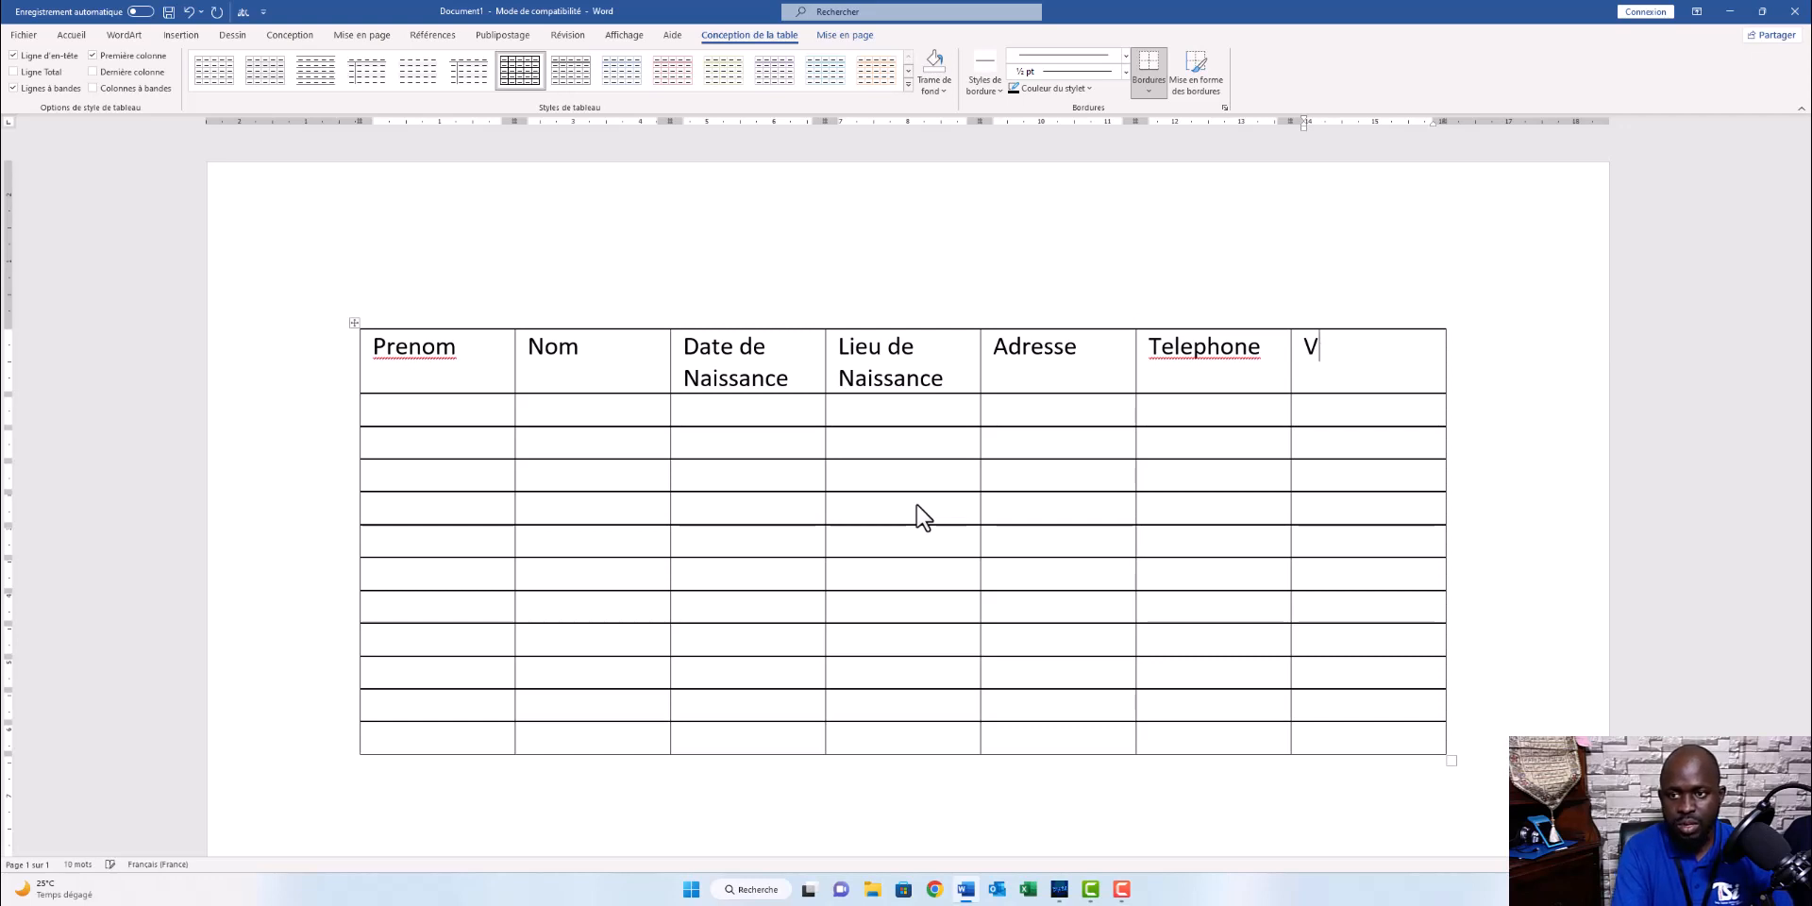
type("Vialle")
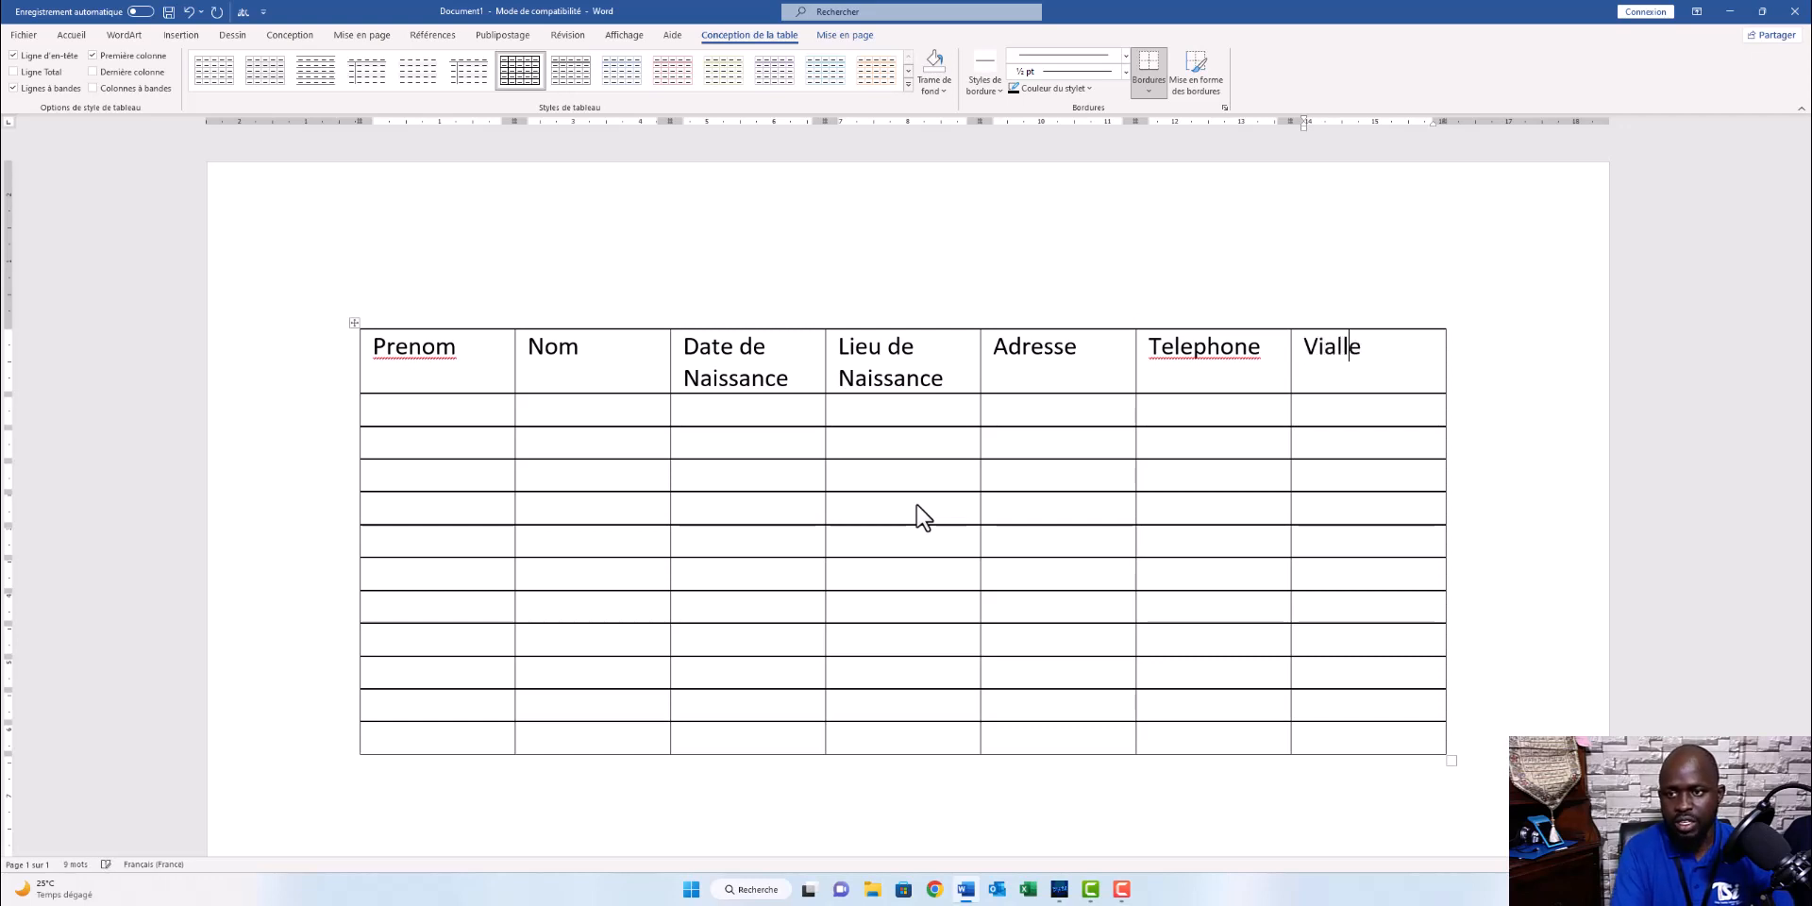
key("BackSpace")
key("BackSpace")
key("BackSpace")
key("BackSpace")
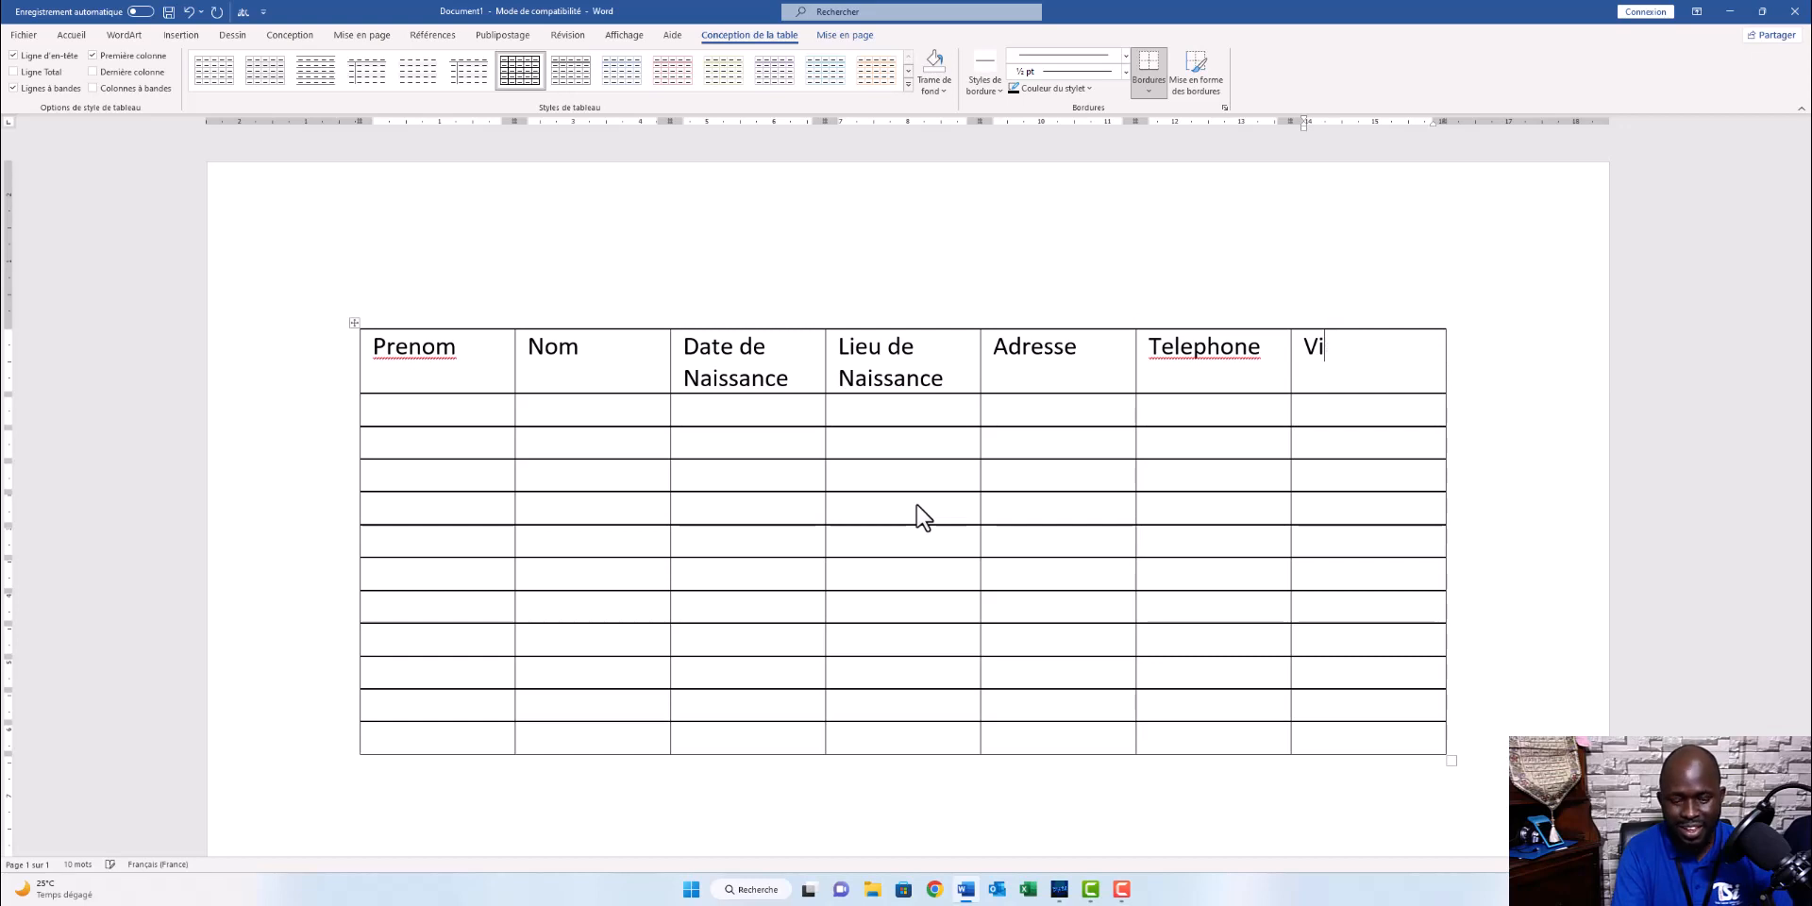
type("lle")
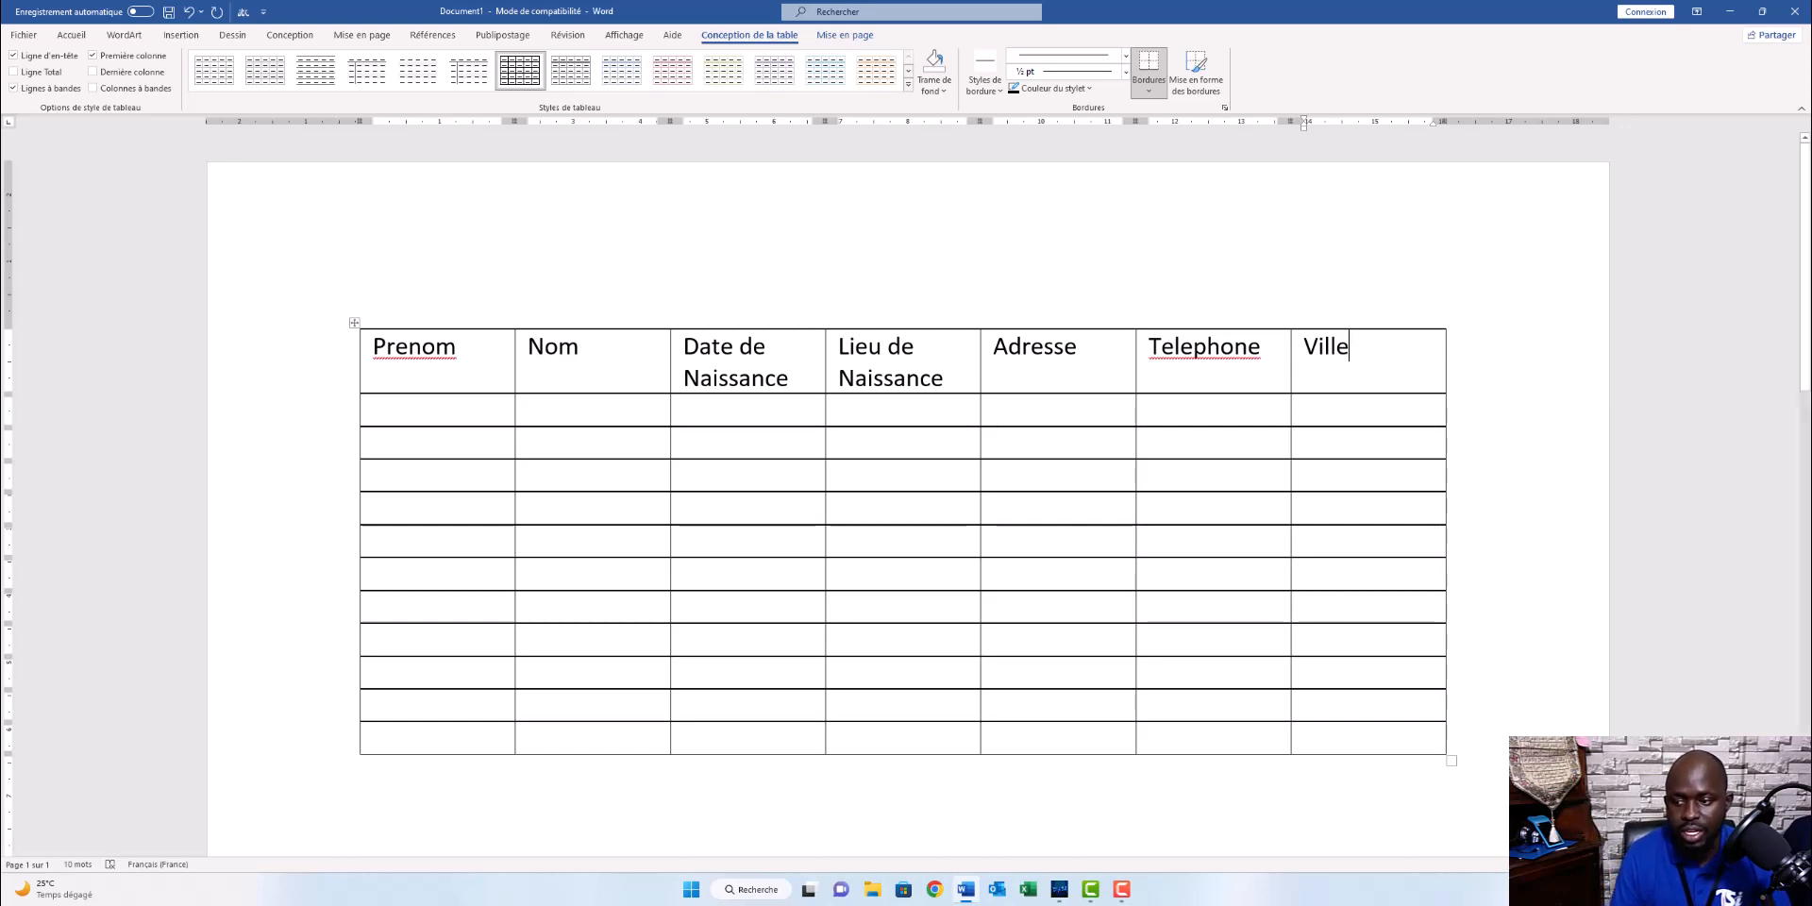
Correct the spelling of the first header "Prenom" to "Prénom" with the suggested correction.
left_click_drag(1744, 864, 1756, 865)
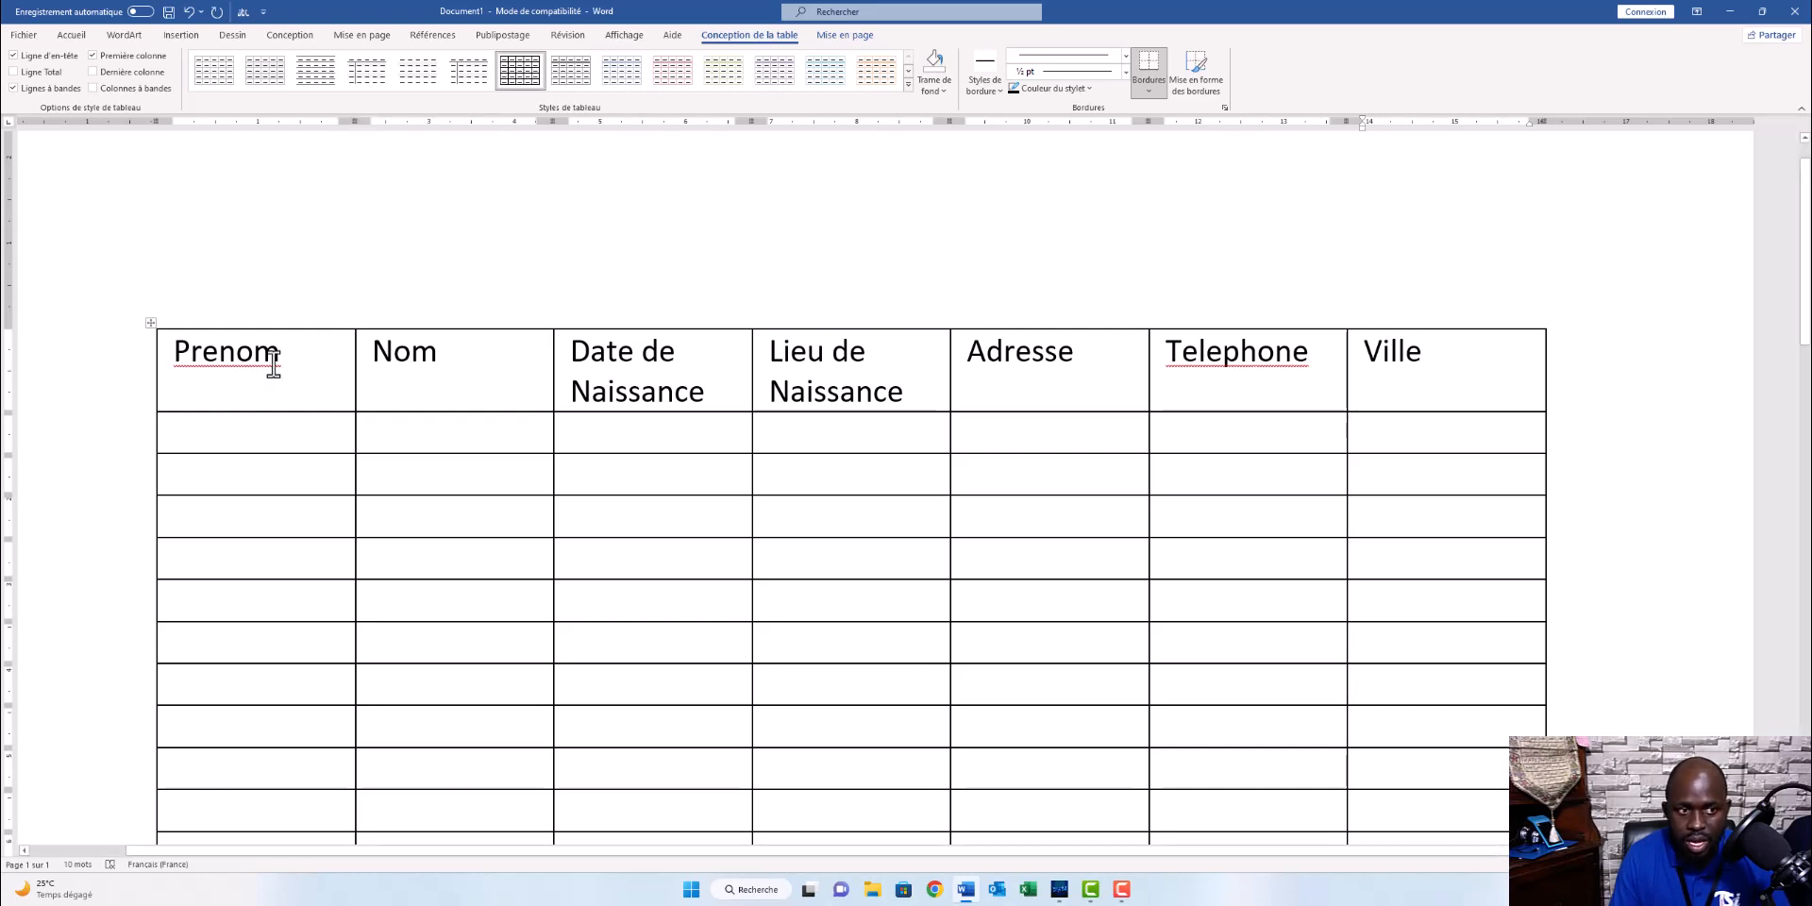
left_click(233, 352)
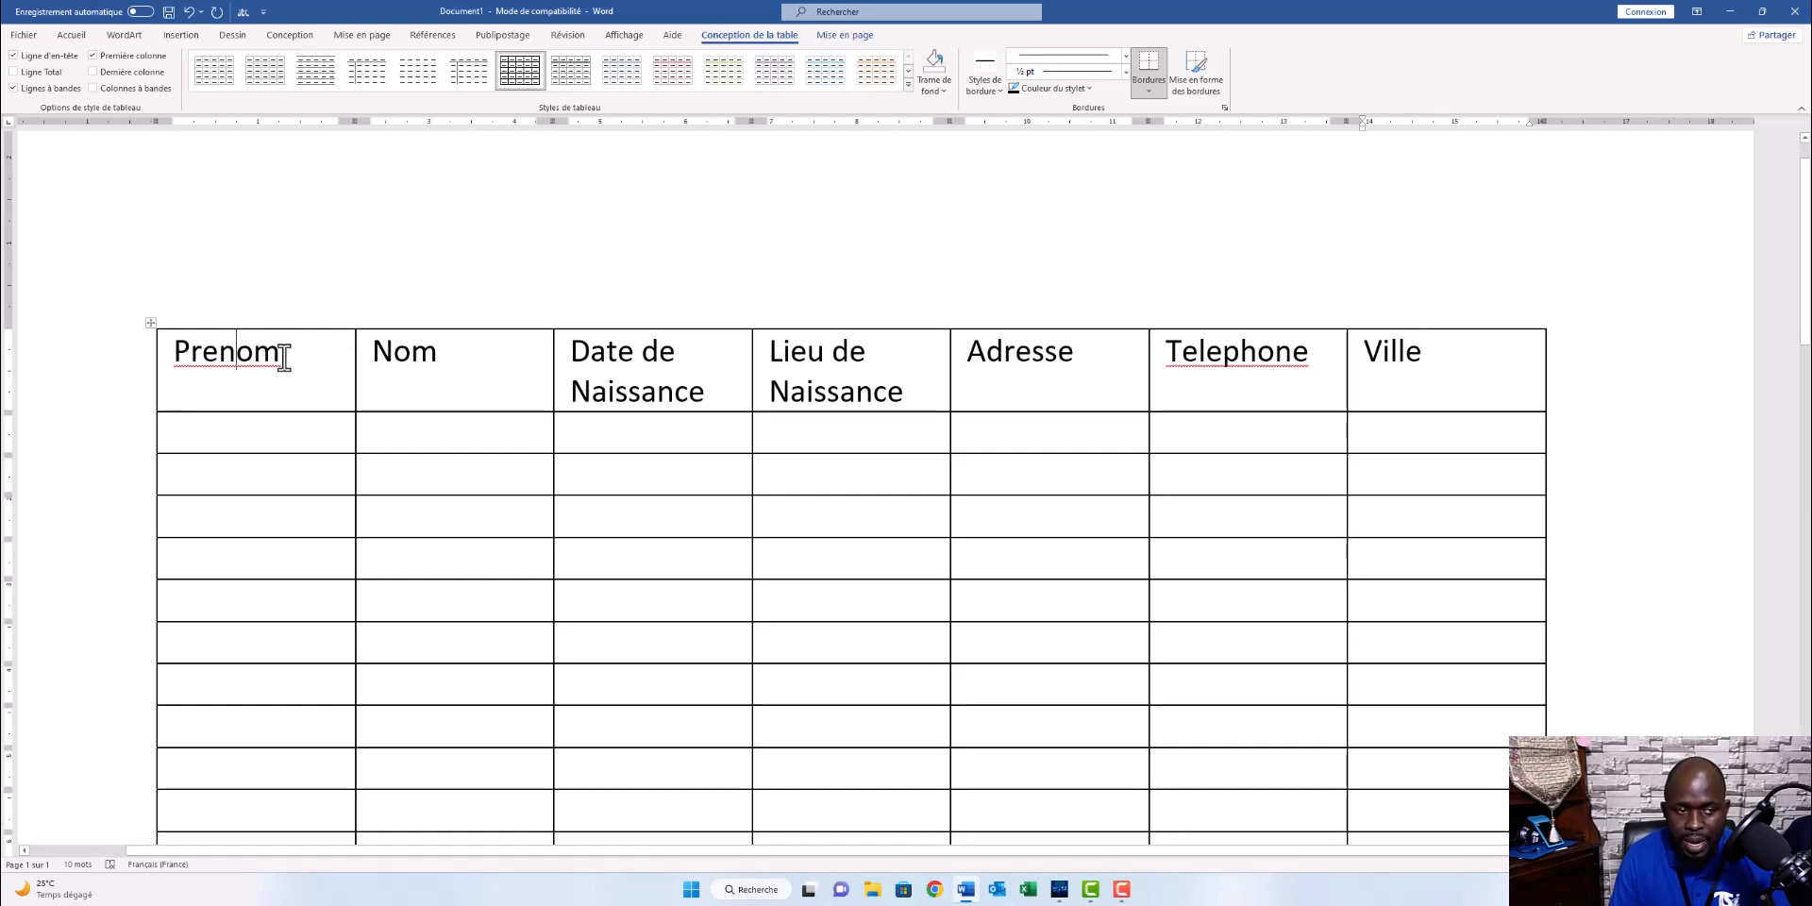
right_click(277, 352)
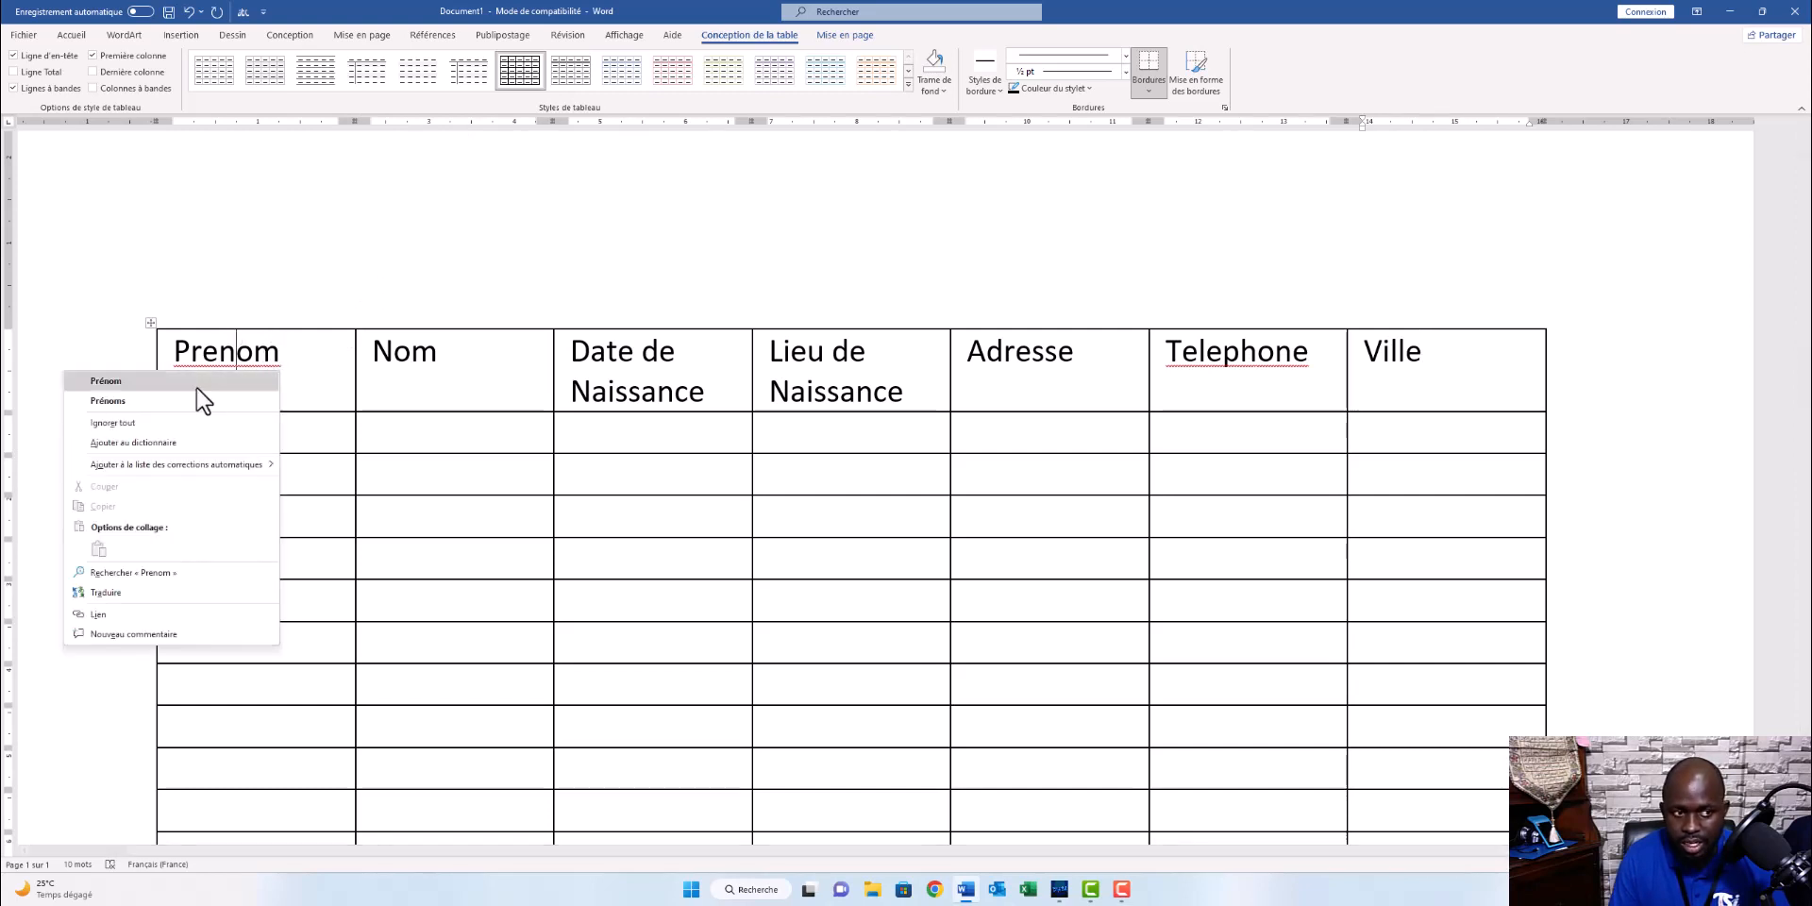
left_click(194, 380)
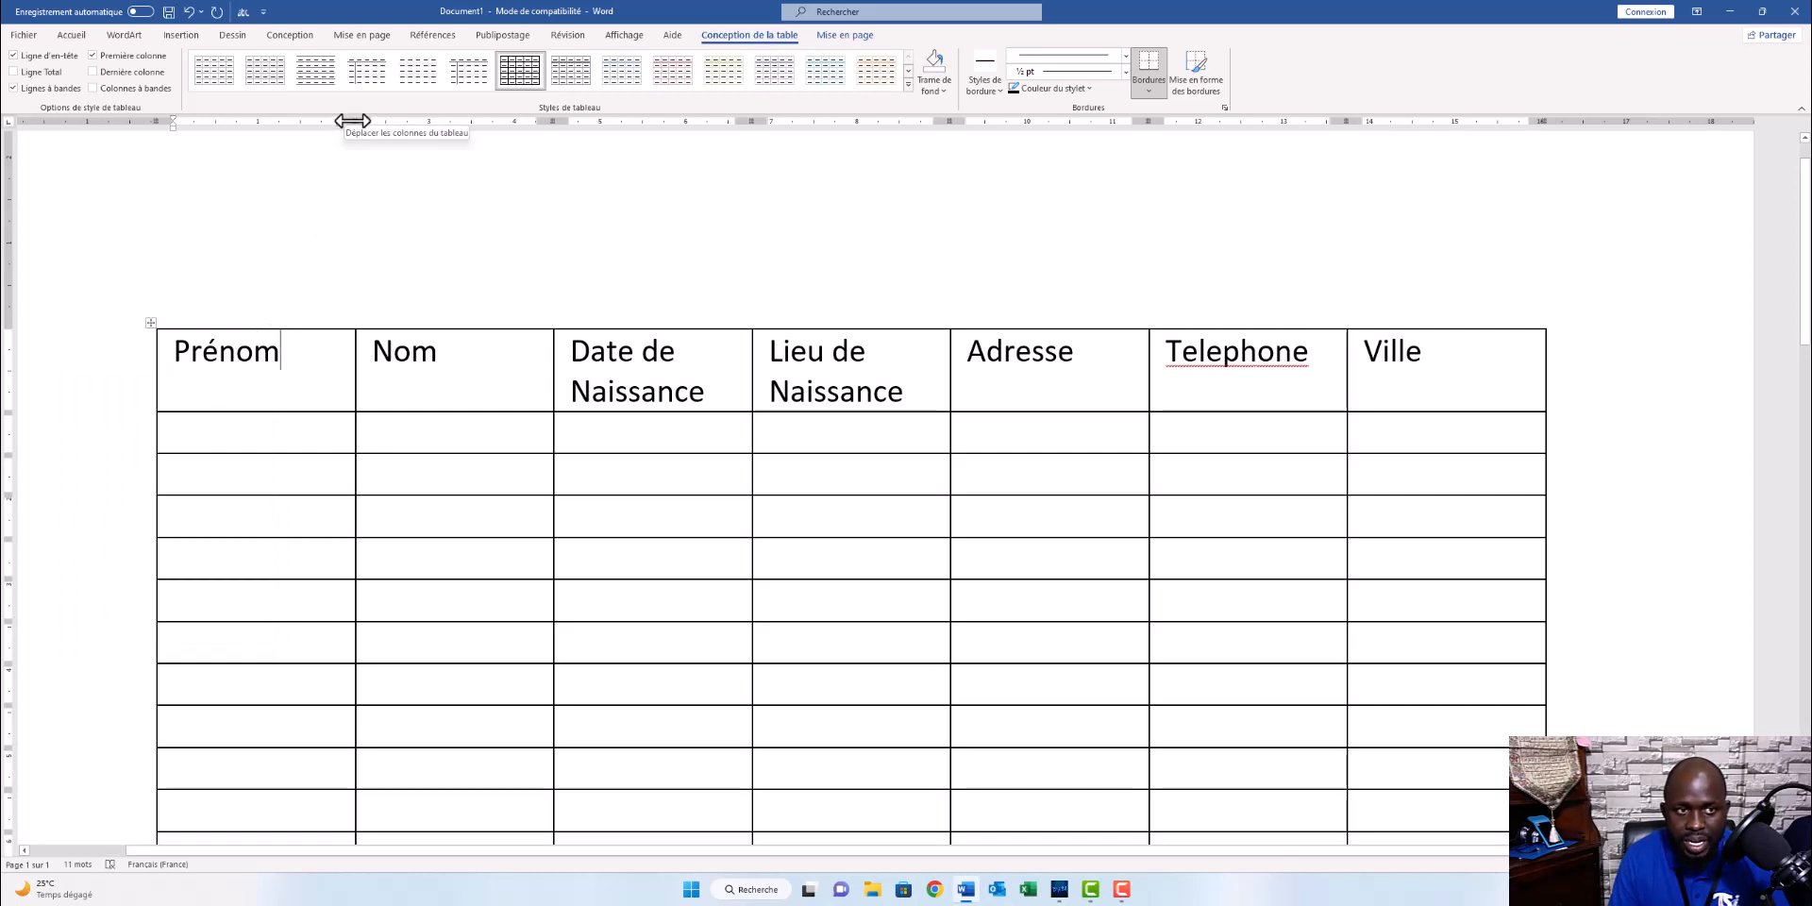
Widen the Prénom column to about 3.7 cm by moving its border with the Nom column.
left_click_drag(352, 121, 392, 116)
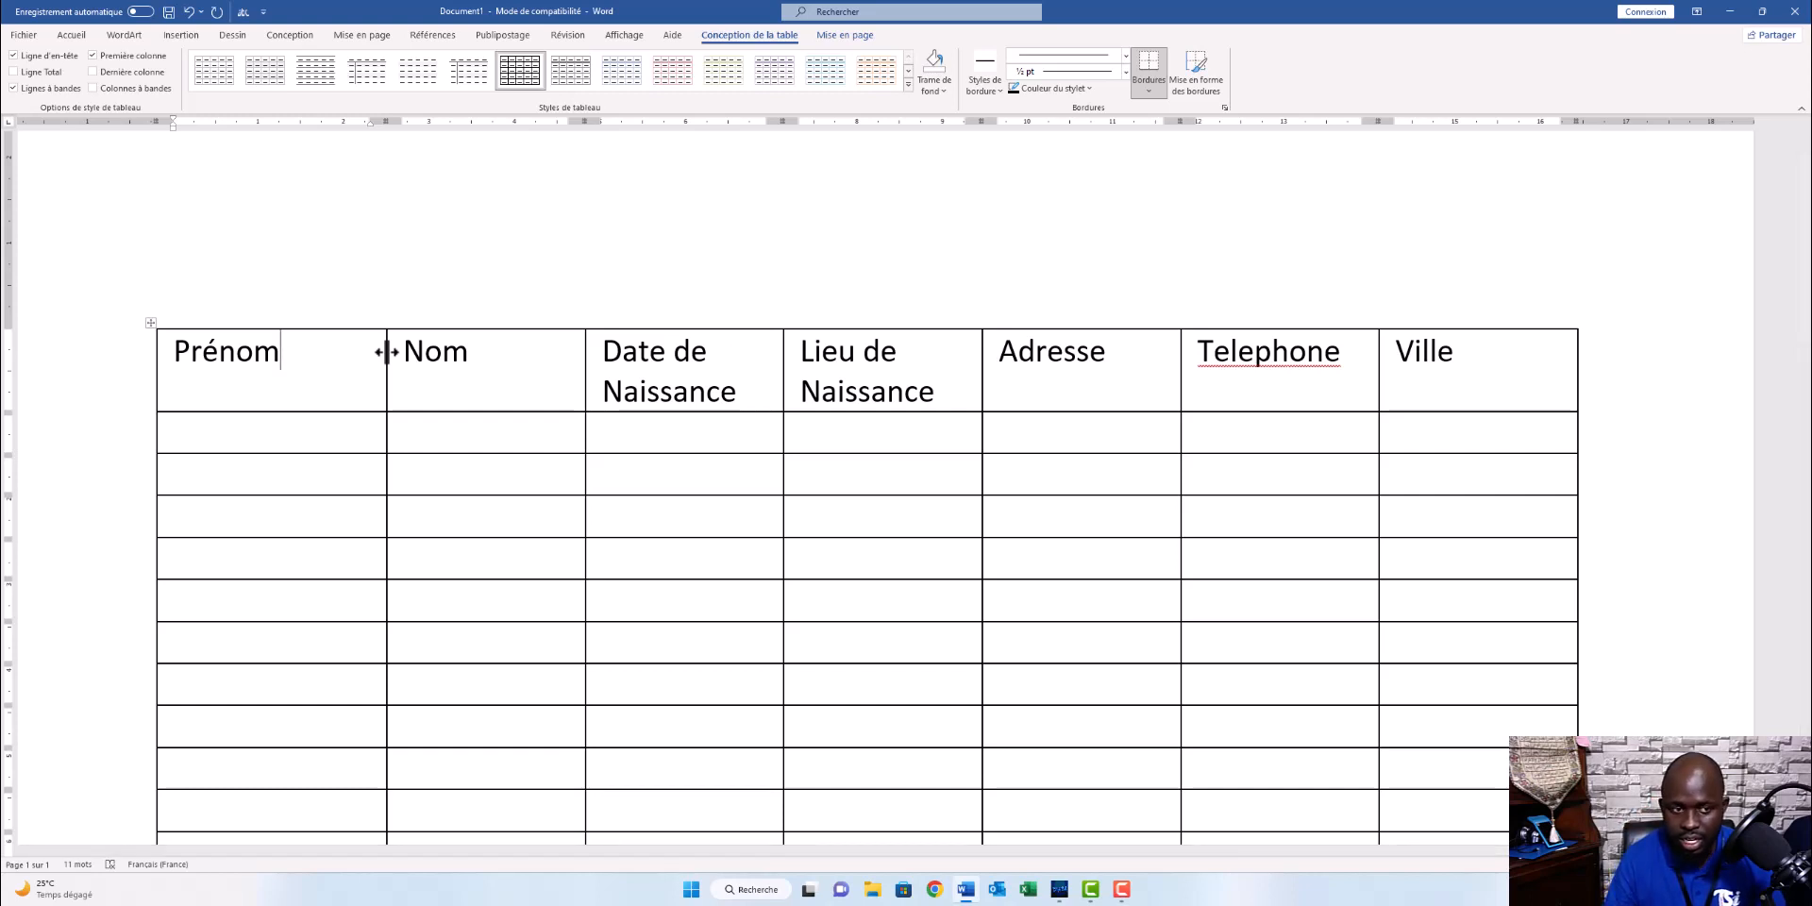
left_click_drag(387, 351, 471, 352)
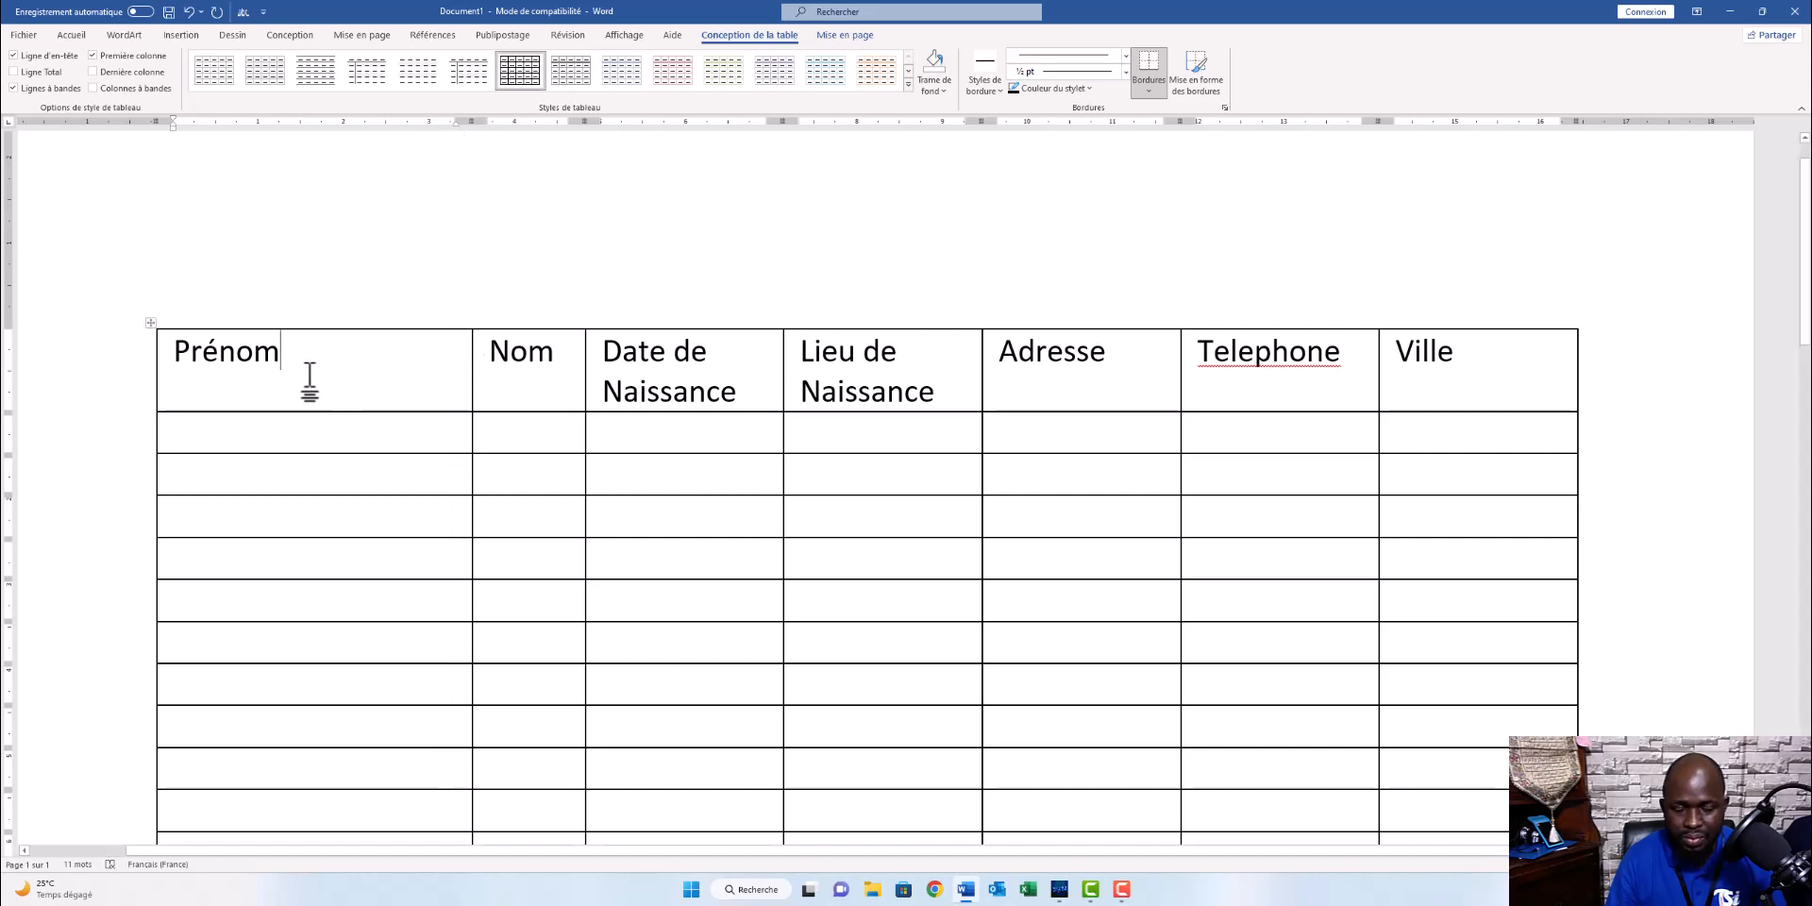
Widen the Nom column to about 1.7 cm and narrow the Lieu de Naissance column to about 2 cm.
left_click(545, 391)
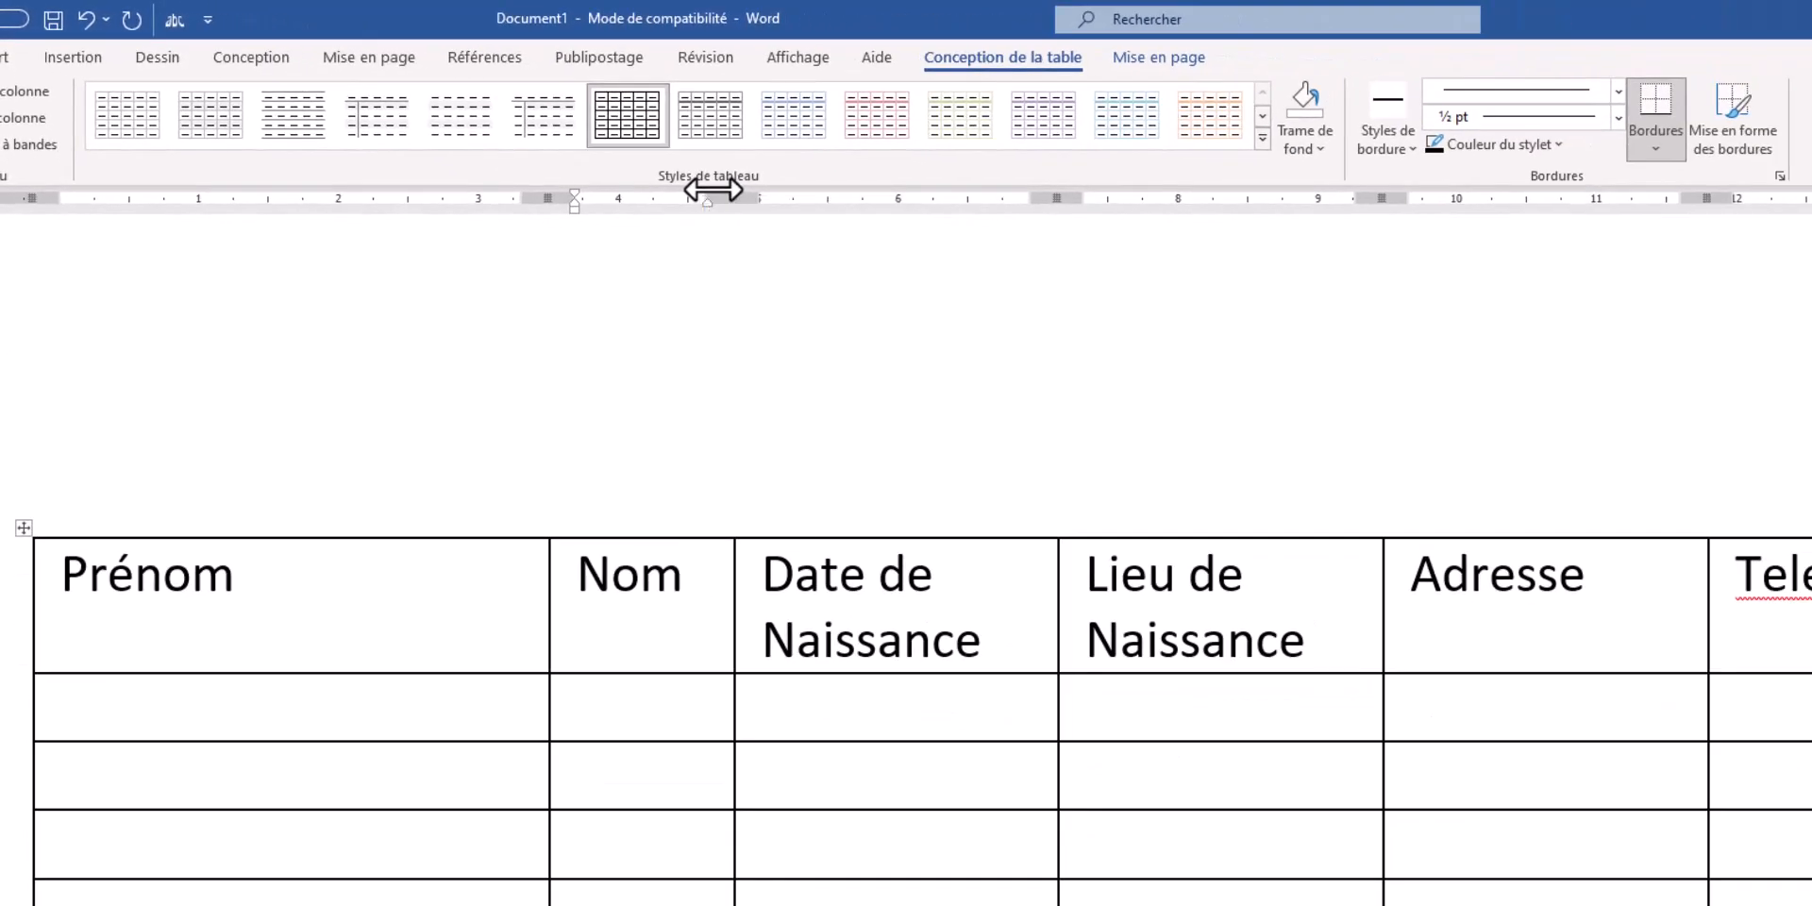
left_click_drag(713, 190, 788, 197)
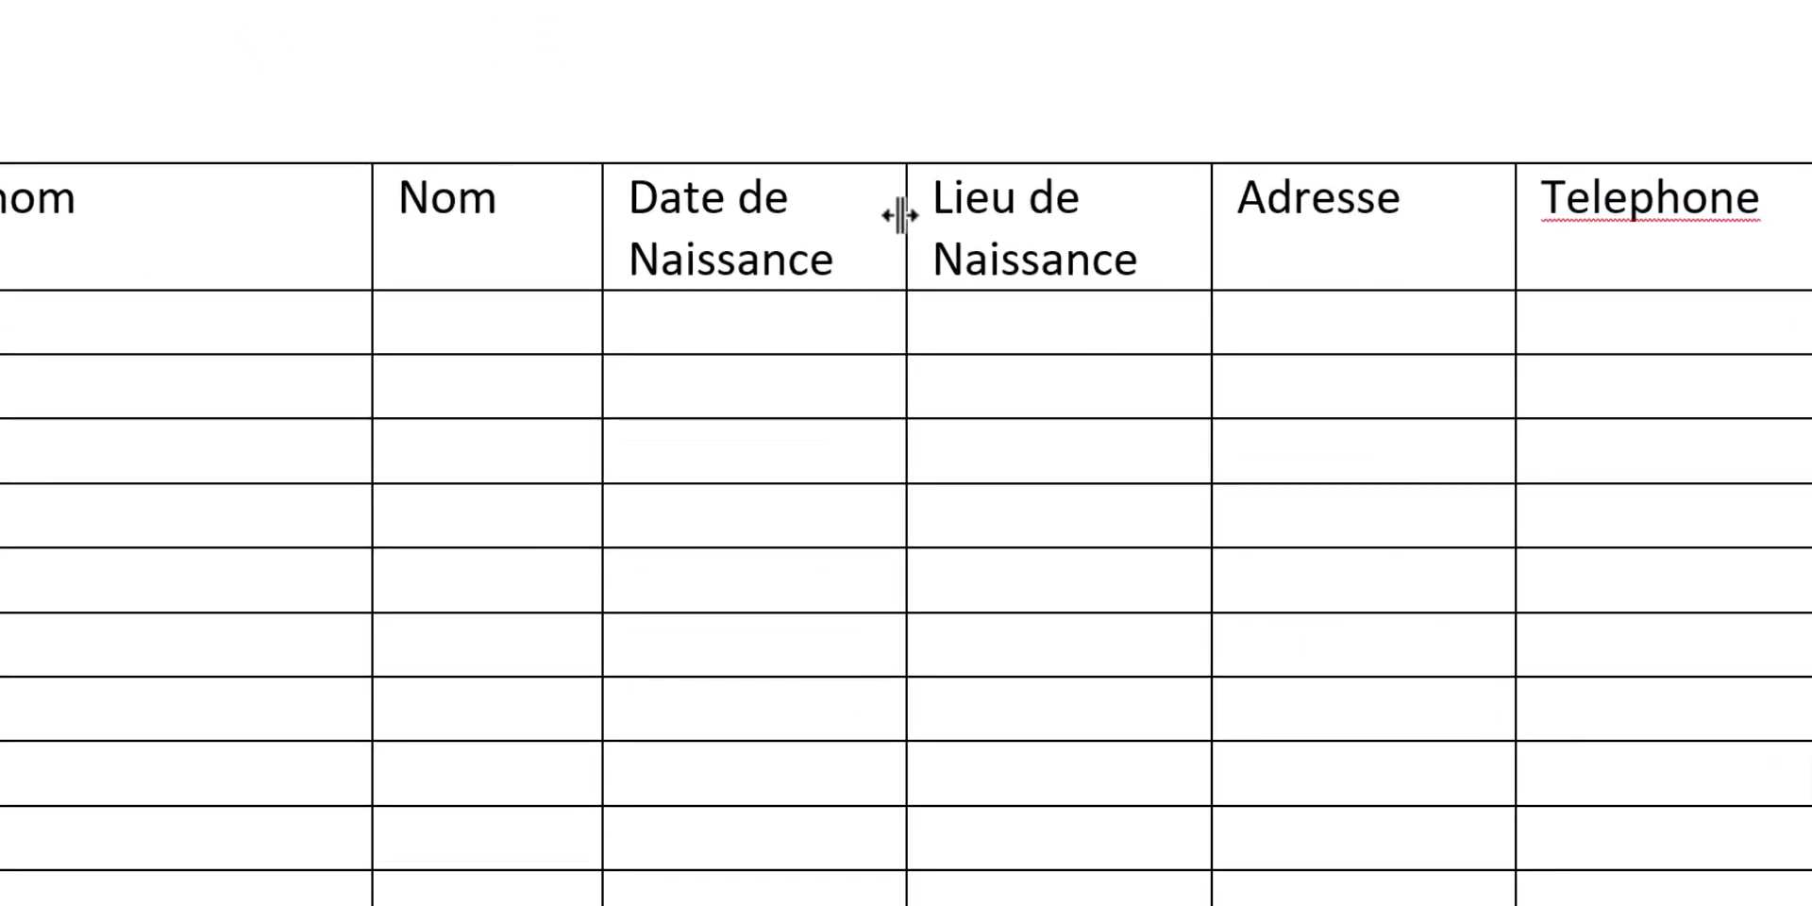
left_click_drag(900, 215, 886, 218)
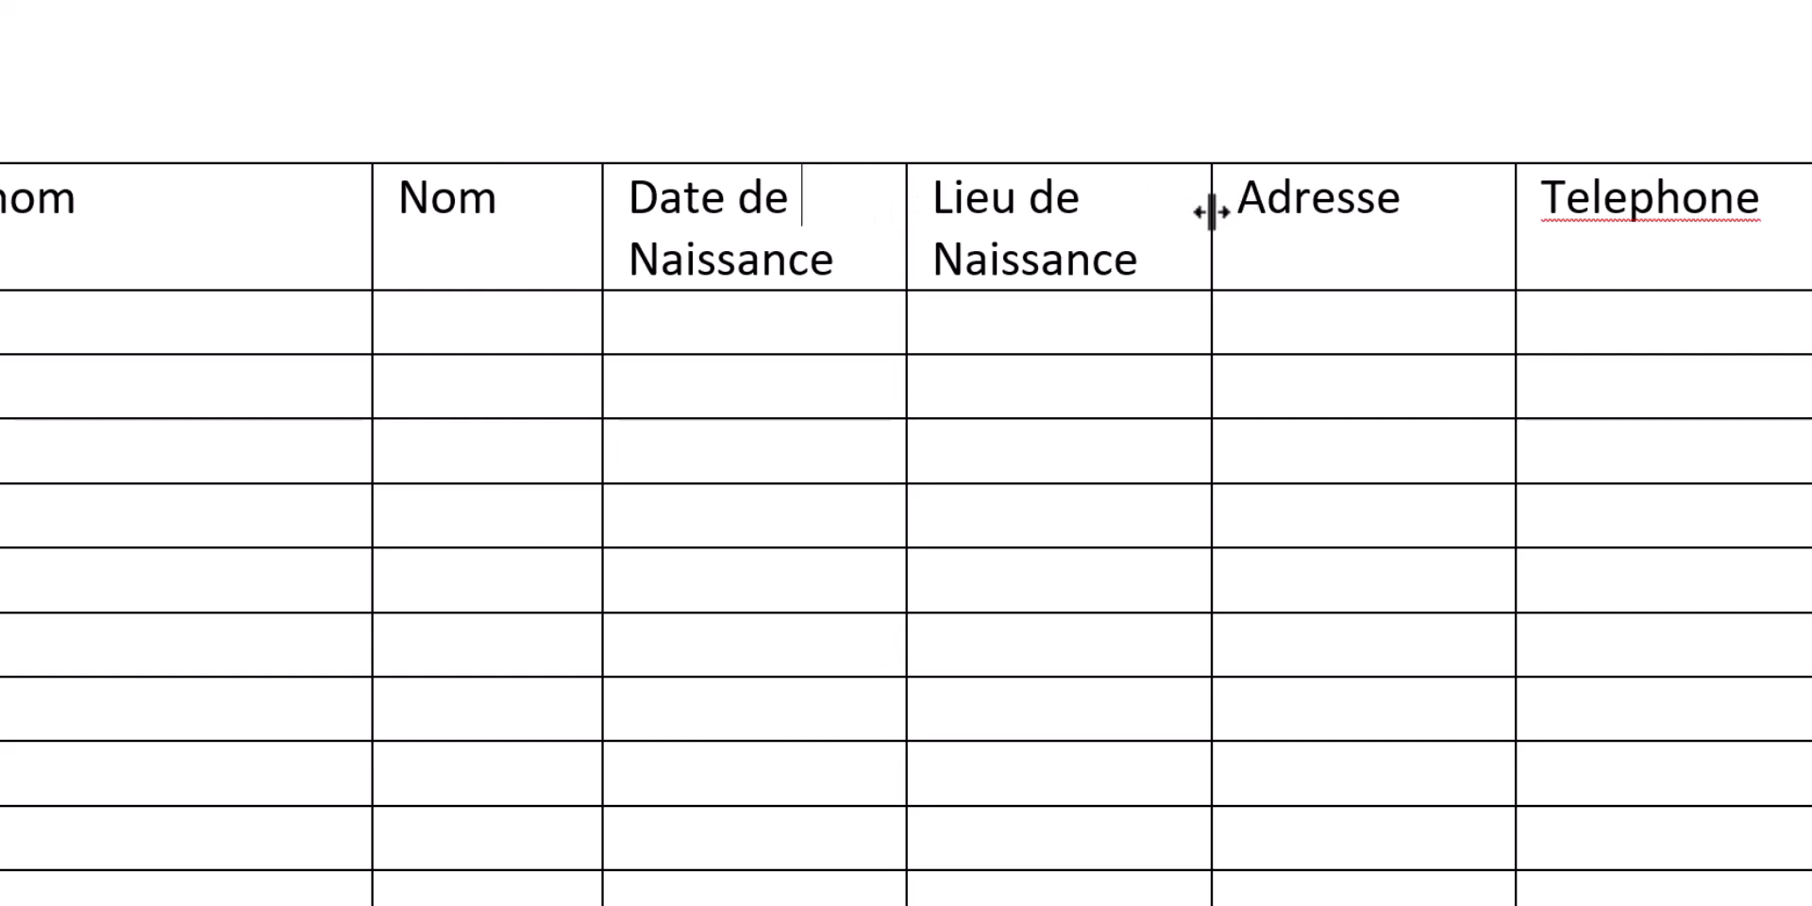
left_click_drag(1201, 212, 1153, 217)
Correct the spelling of the header "Telephone" to "Téléphone" with the suggested correction.
right_click(1631, 219)
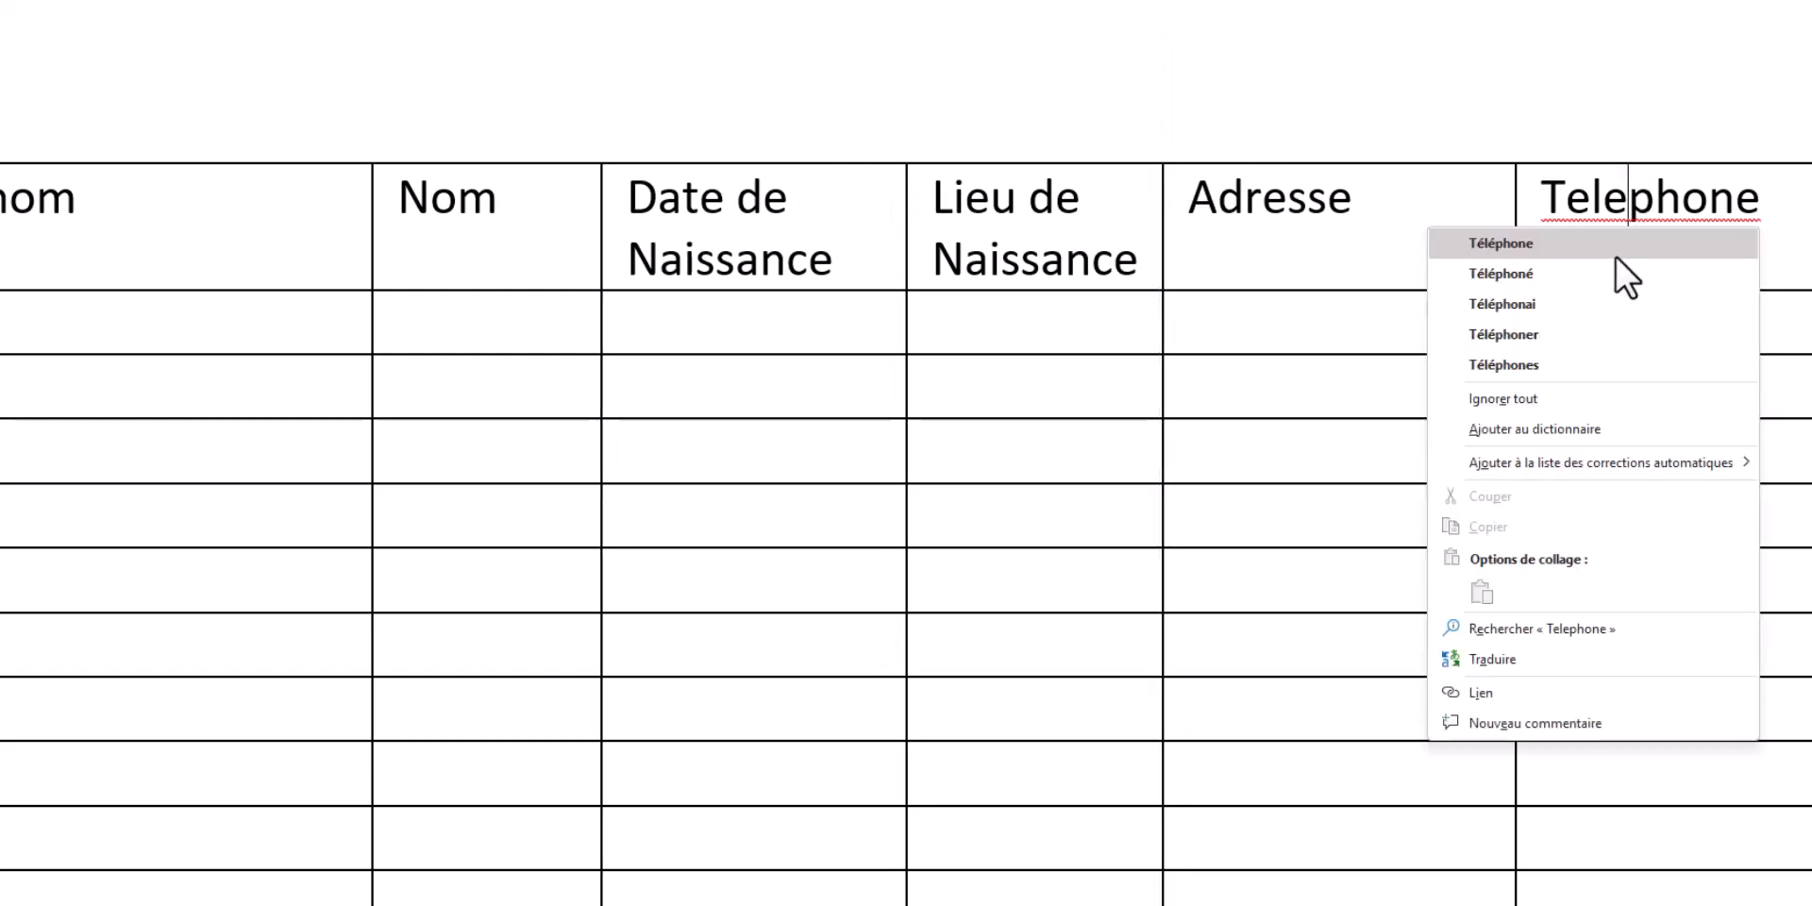
left_click(1501, 242)
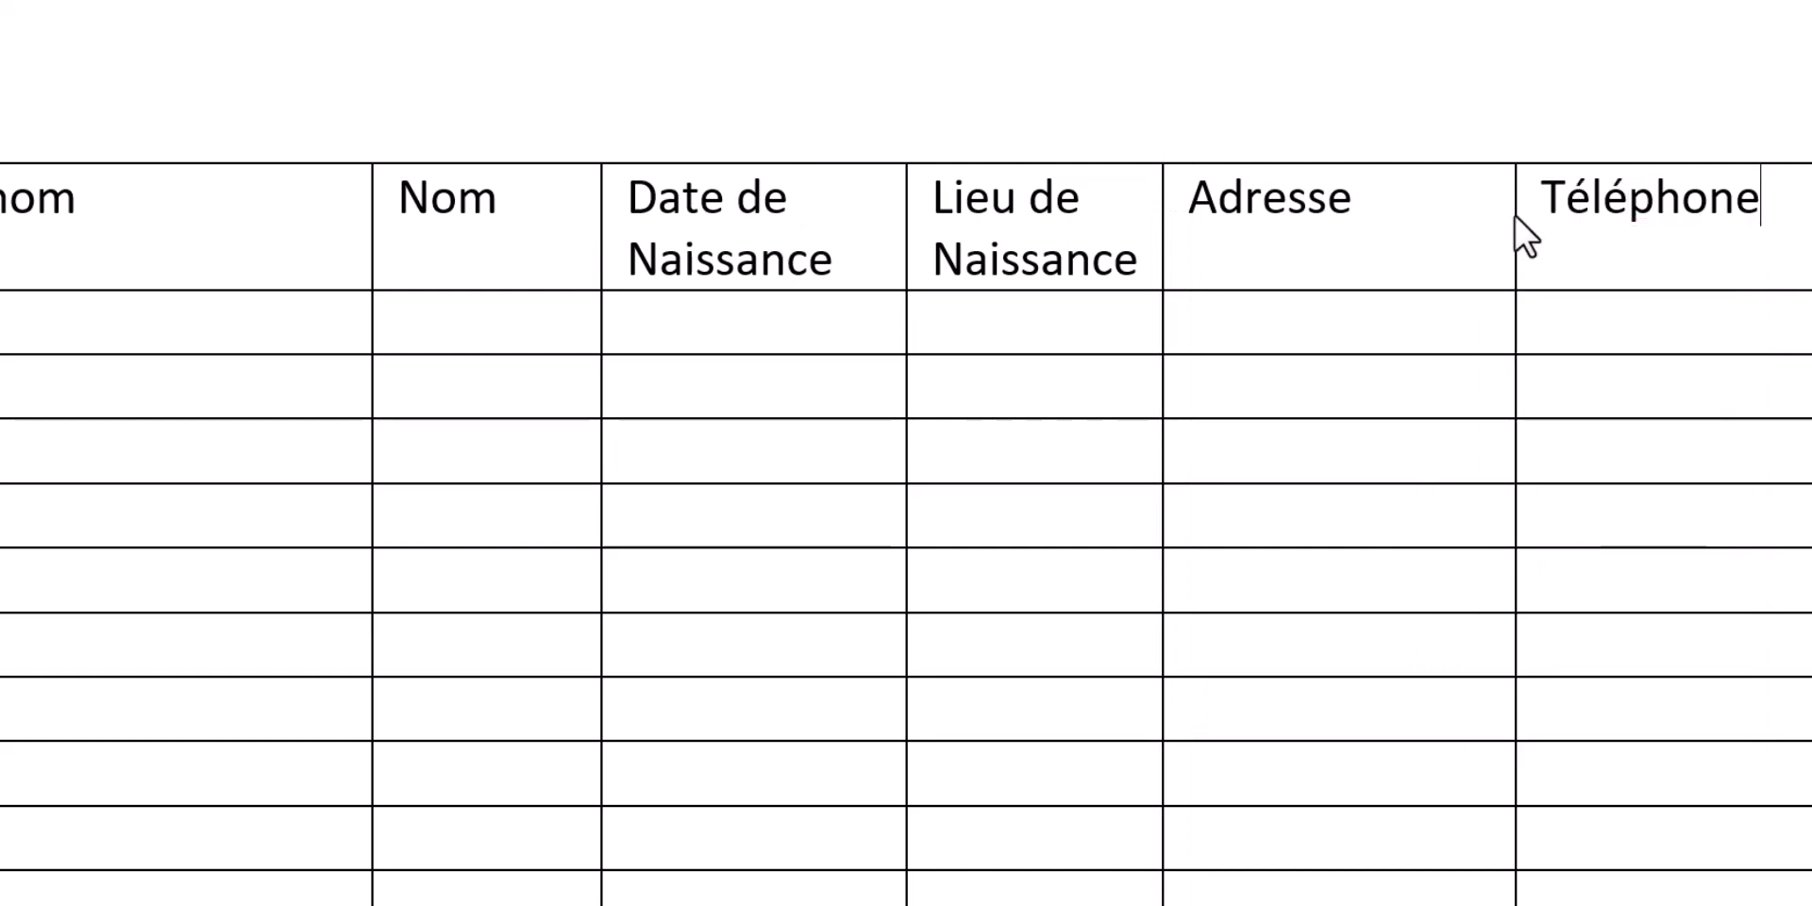
Widen the Adresse column to about 3 cm by moving its border with Téléphone, and make the header row slightly taller.
left_click_drag(1519, 214, 1550, 215)
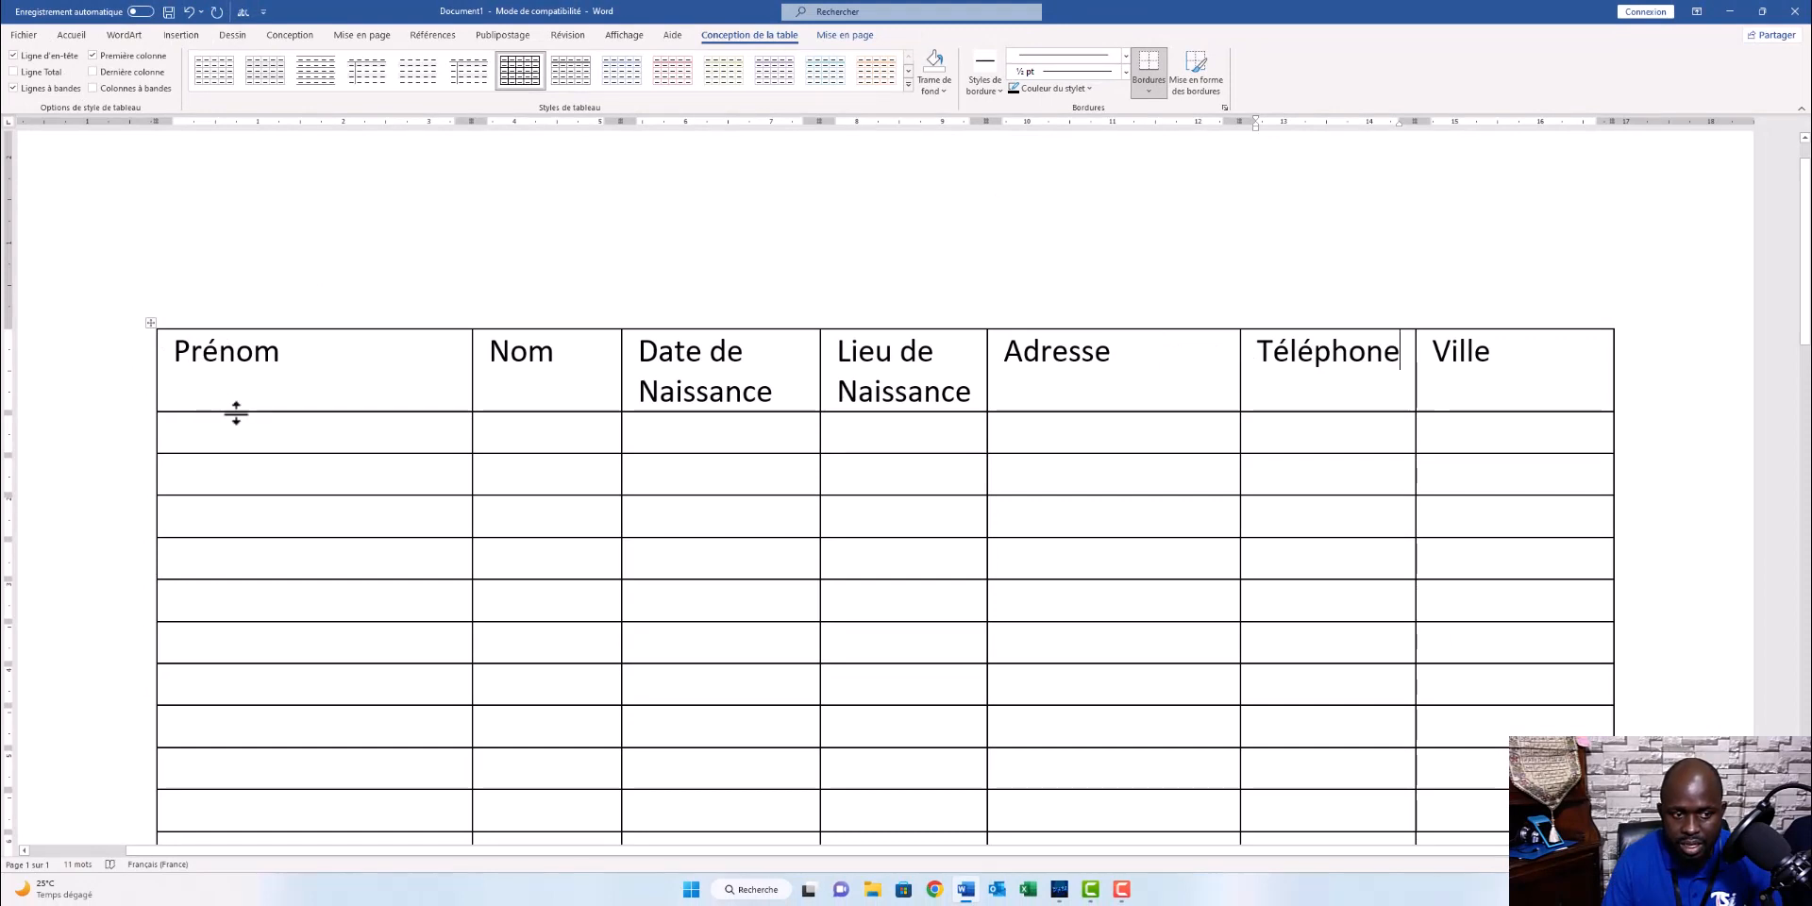
mouse_move(235, 415)
left_mouse_down()
mouse_move(235, 460)
mouse_move(232, 419)
left_mouse_up()
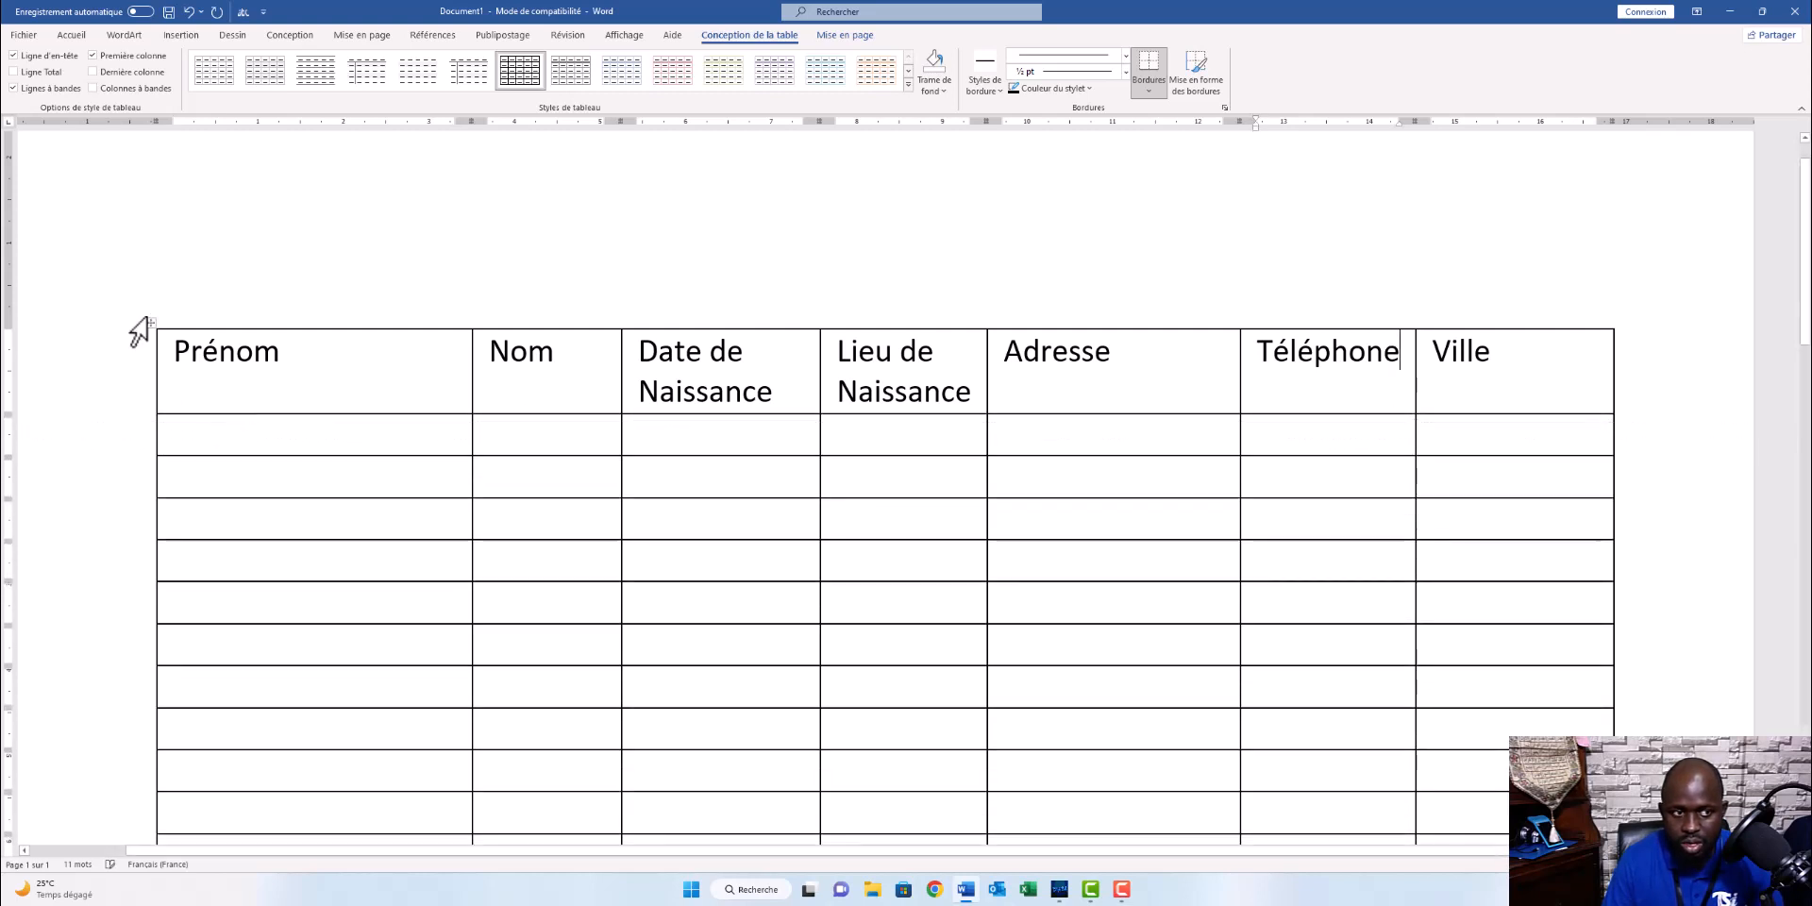
left_click(176, 350)
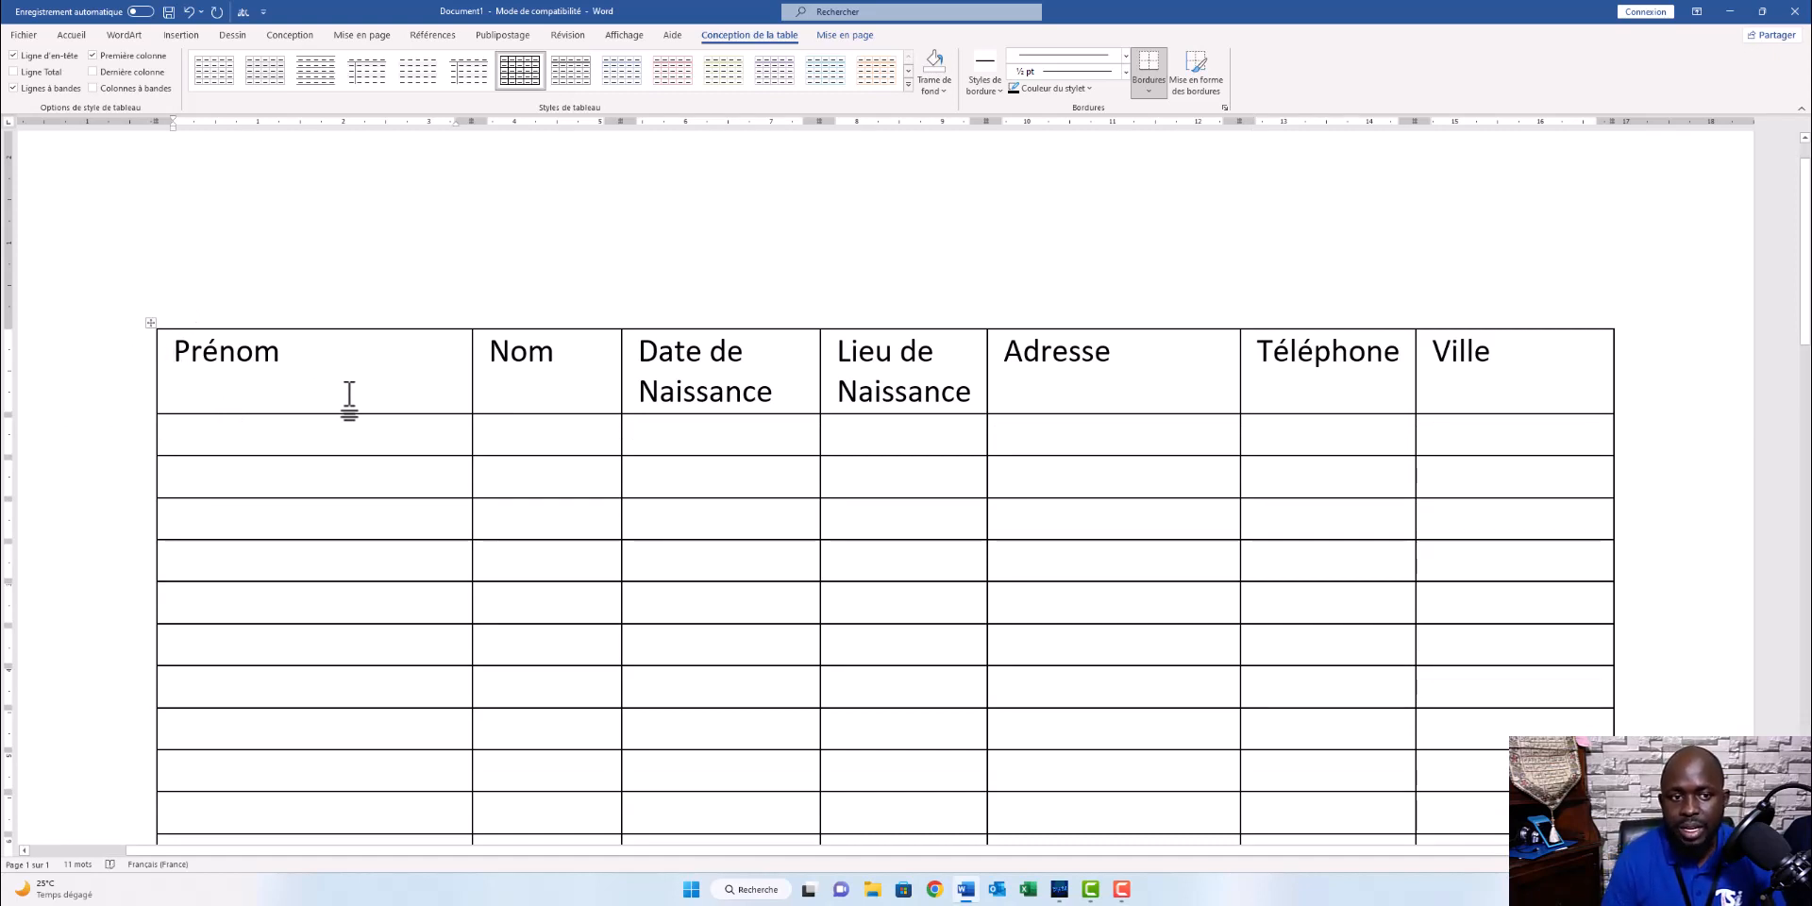
left_click(187, 333)
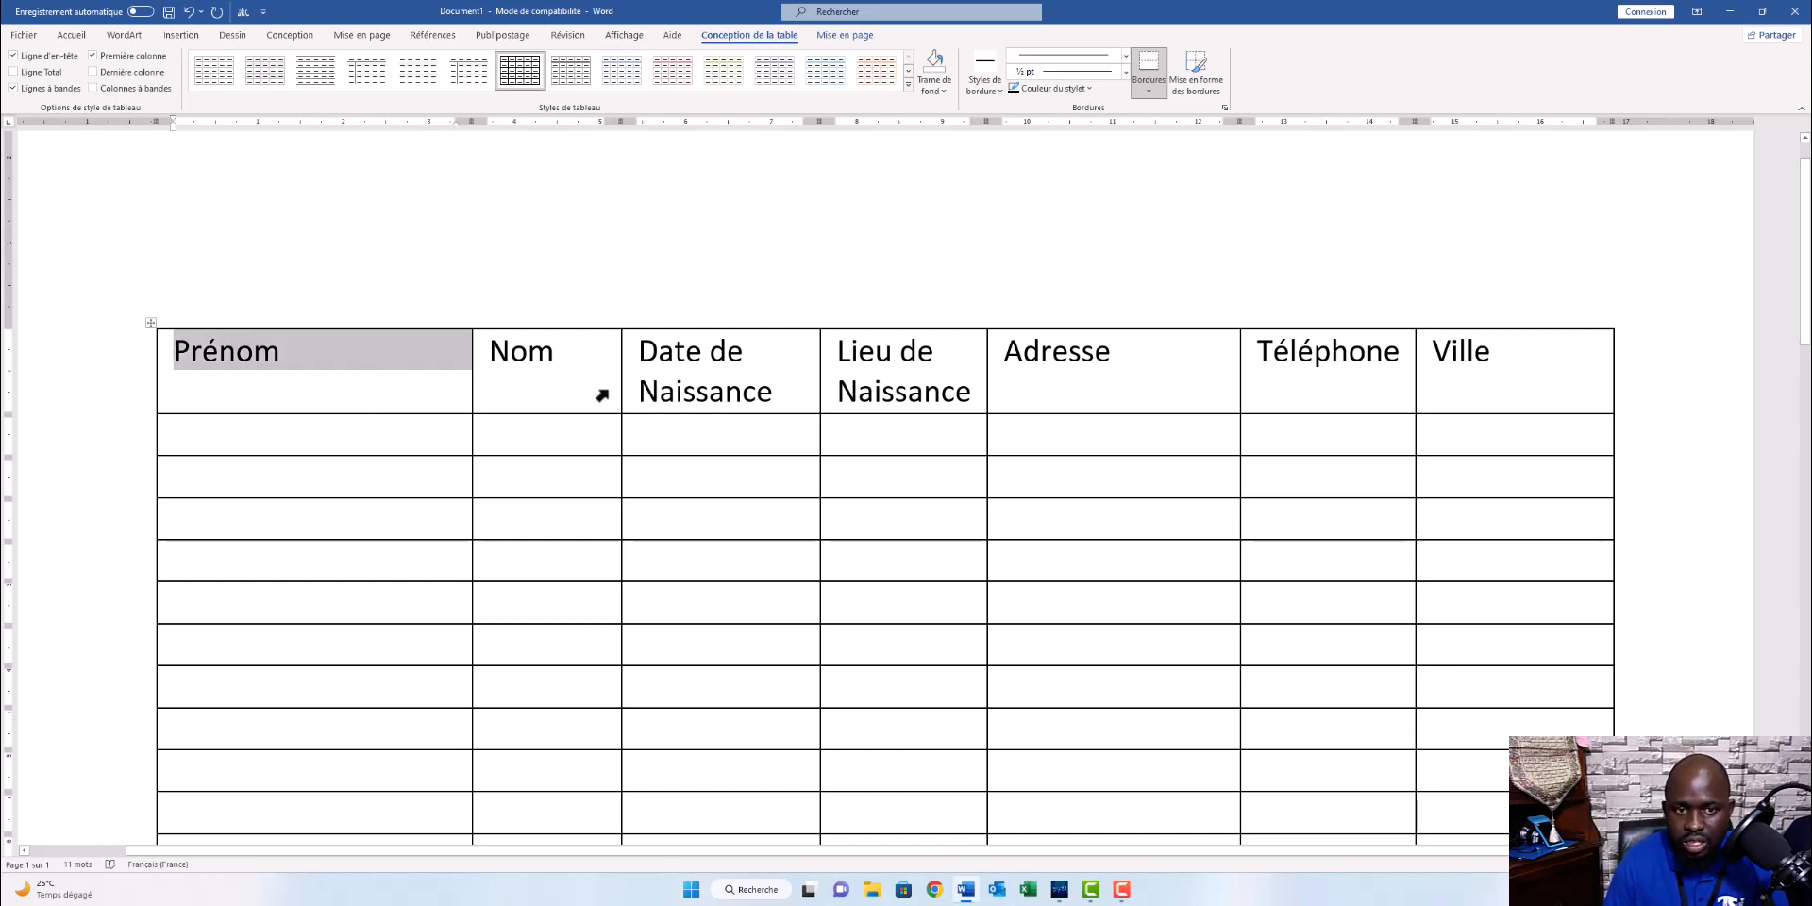
left_click_drag(602, 395, 1156, 375)
left_click_drag(1312, 384, 1474, 386)
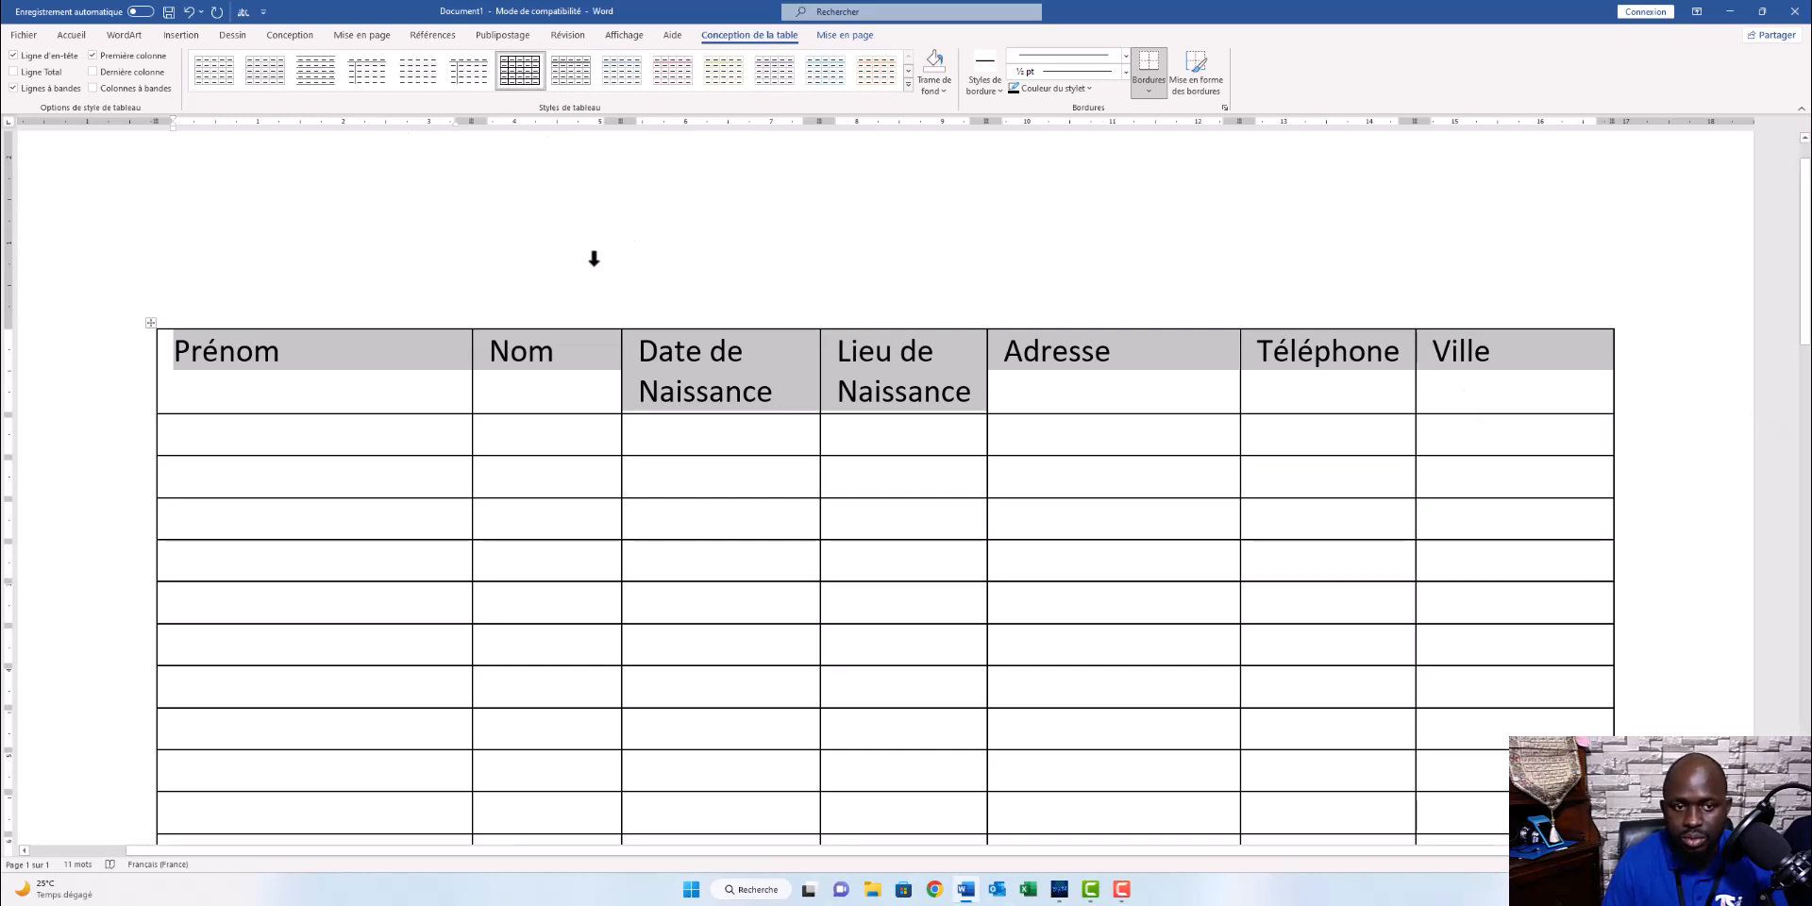
left_click(724, 391)
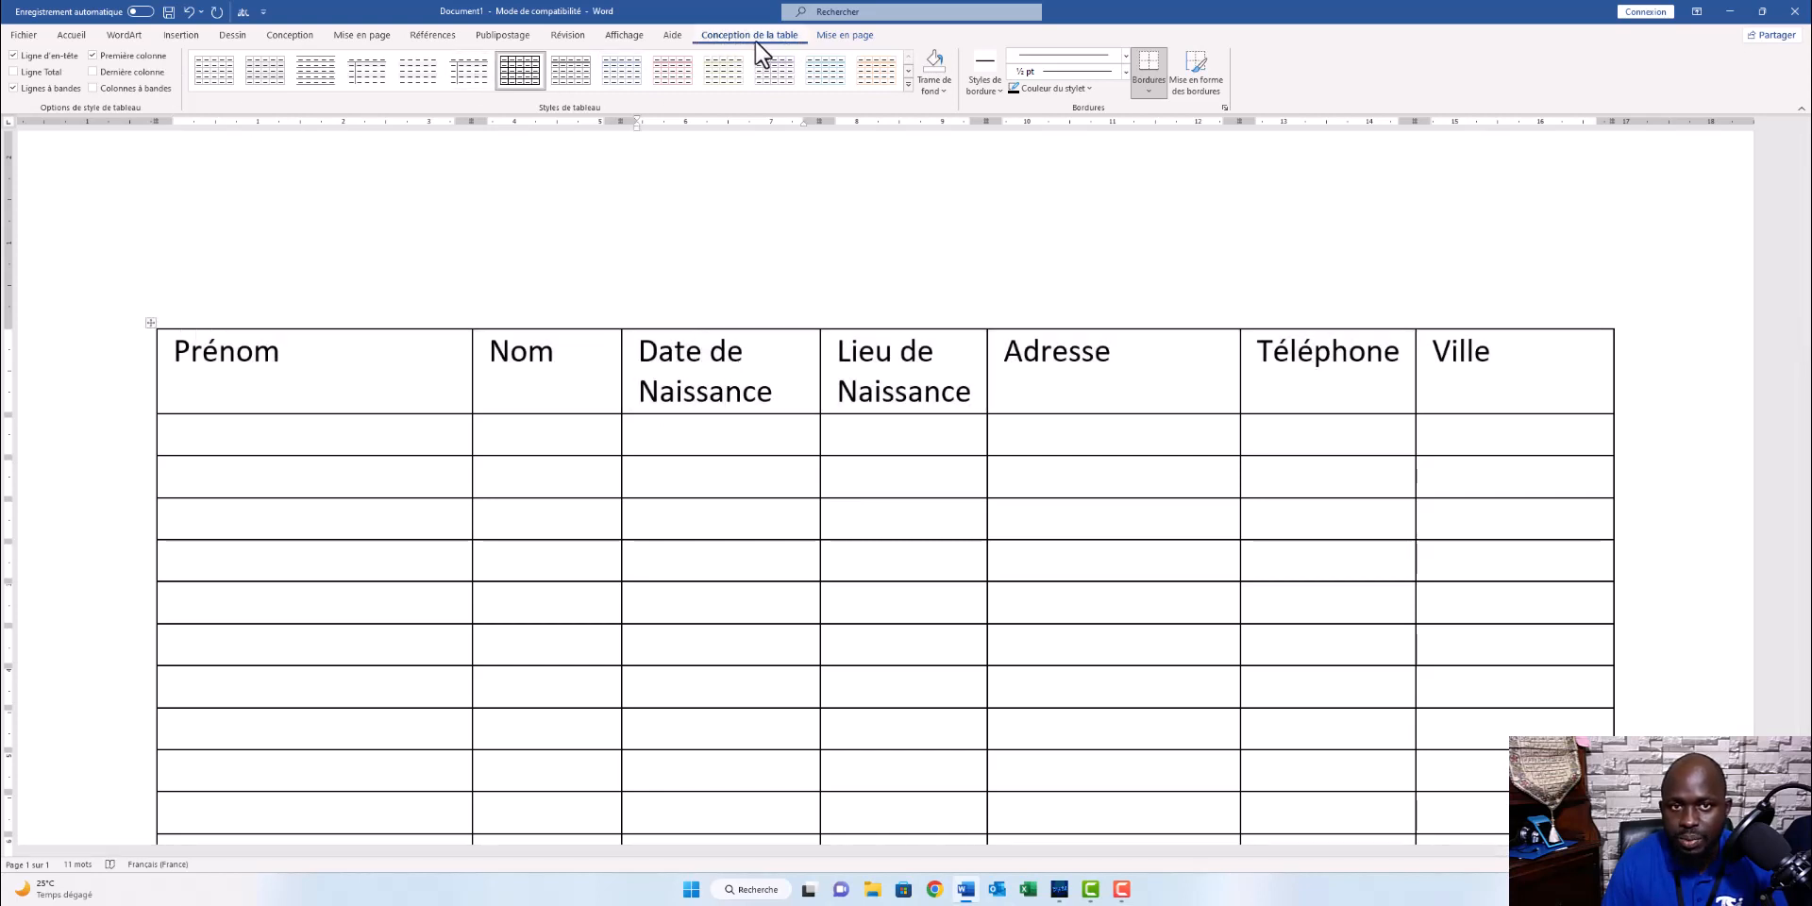
Add an empty line in the document below the table.
scroll(828, 502, "down", 10)
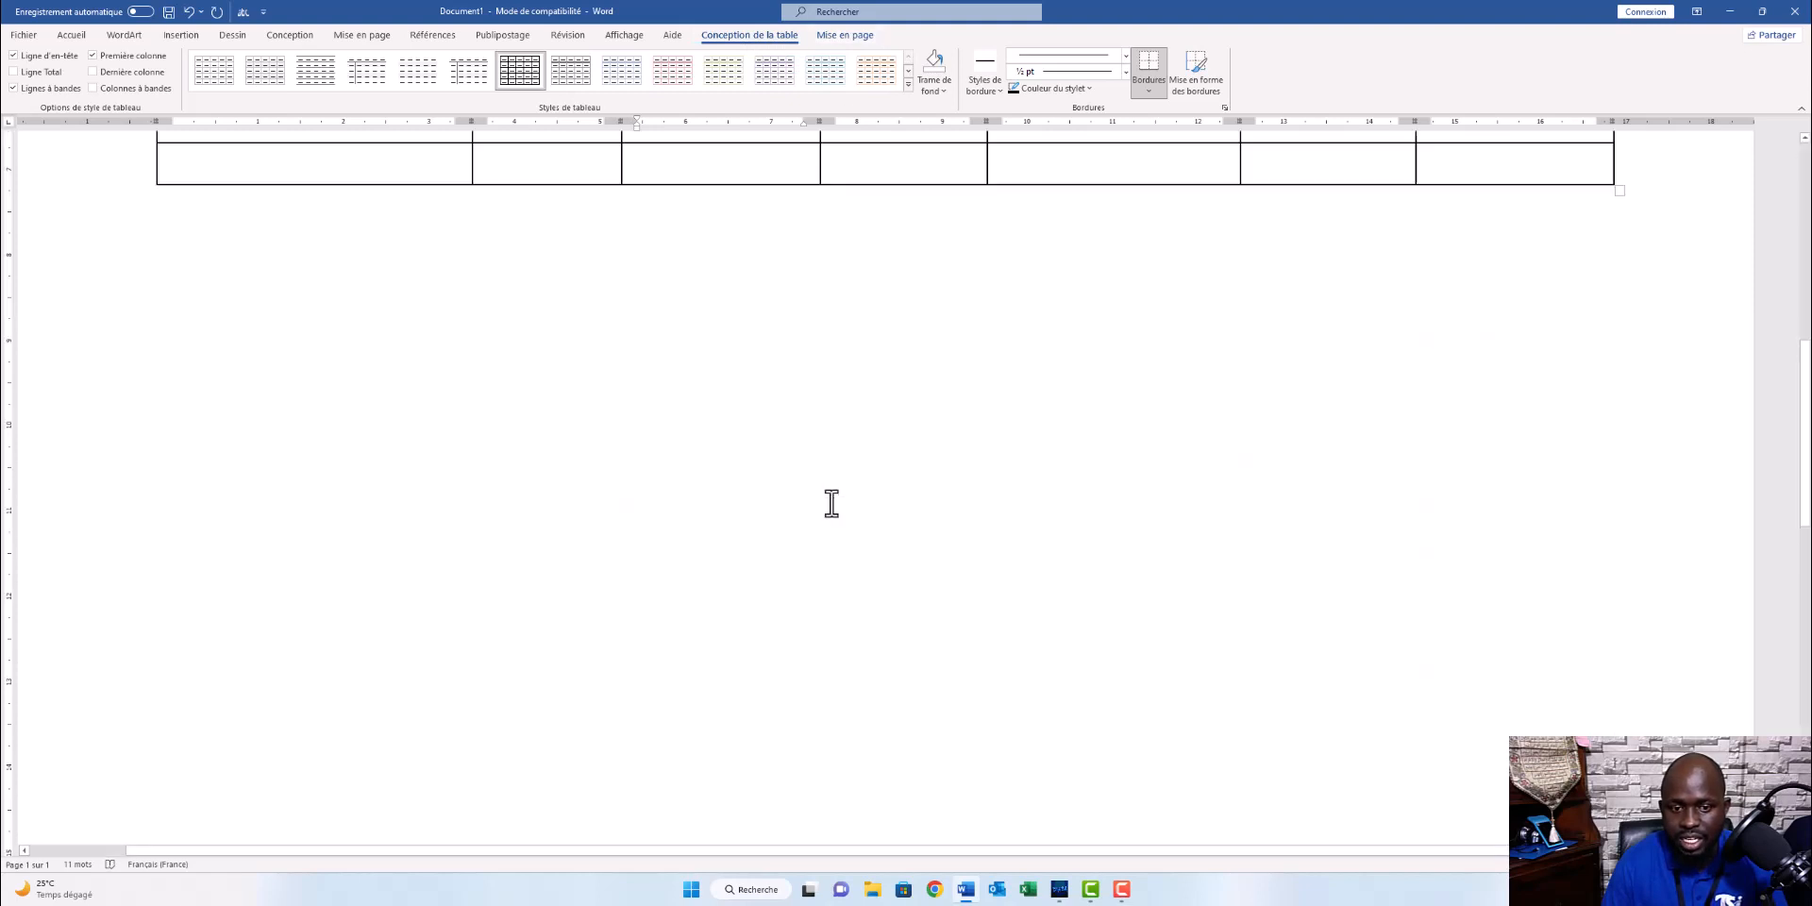
left_click(697, 441)
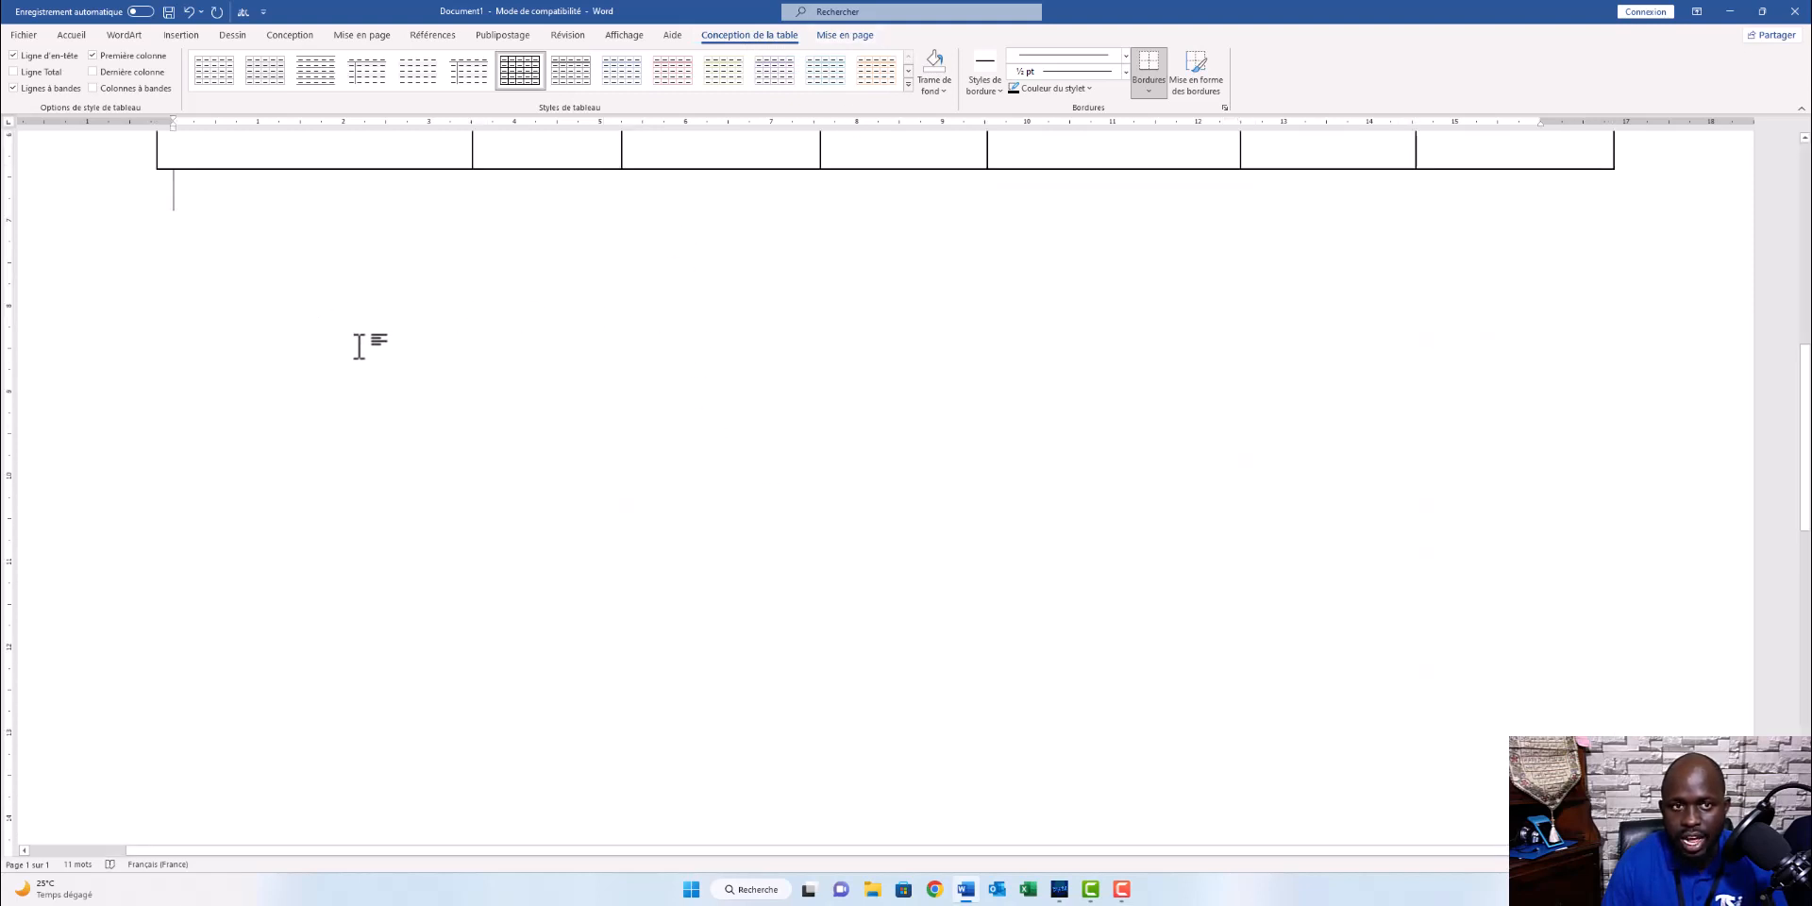
key("Return")
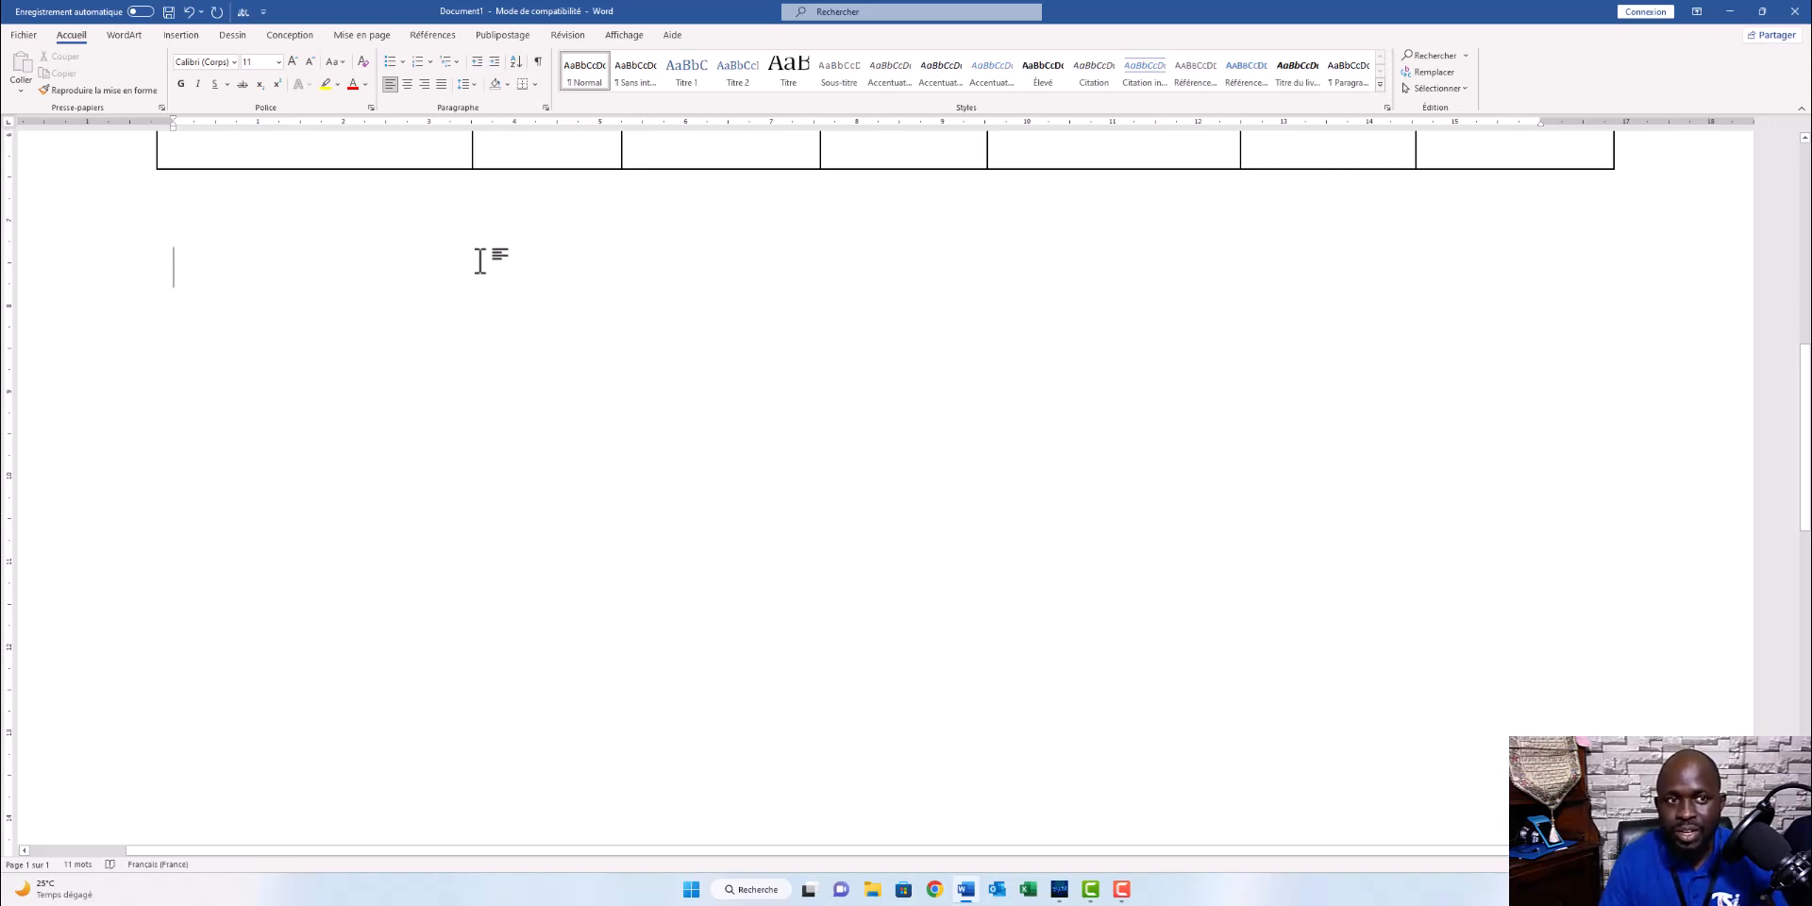
scroll(482, 264, "up", 5)
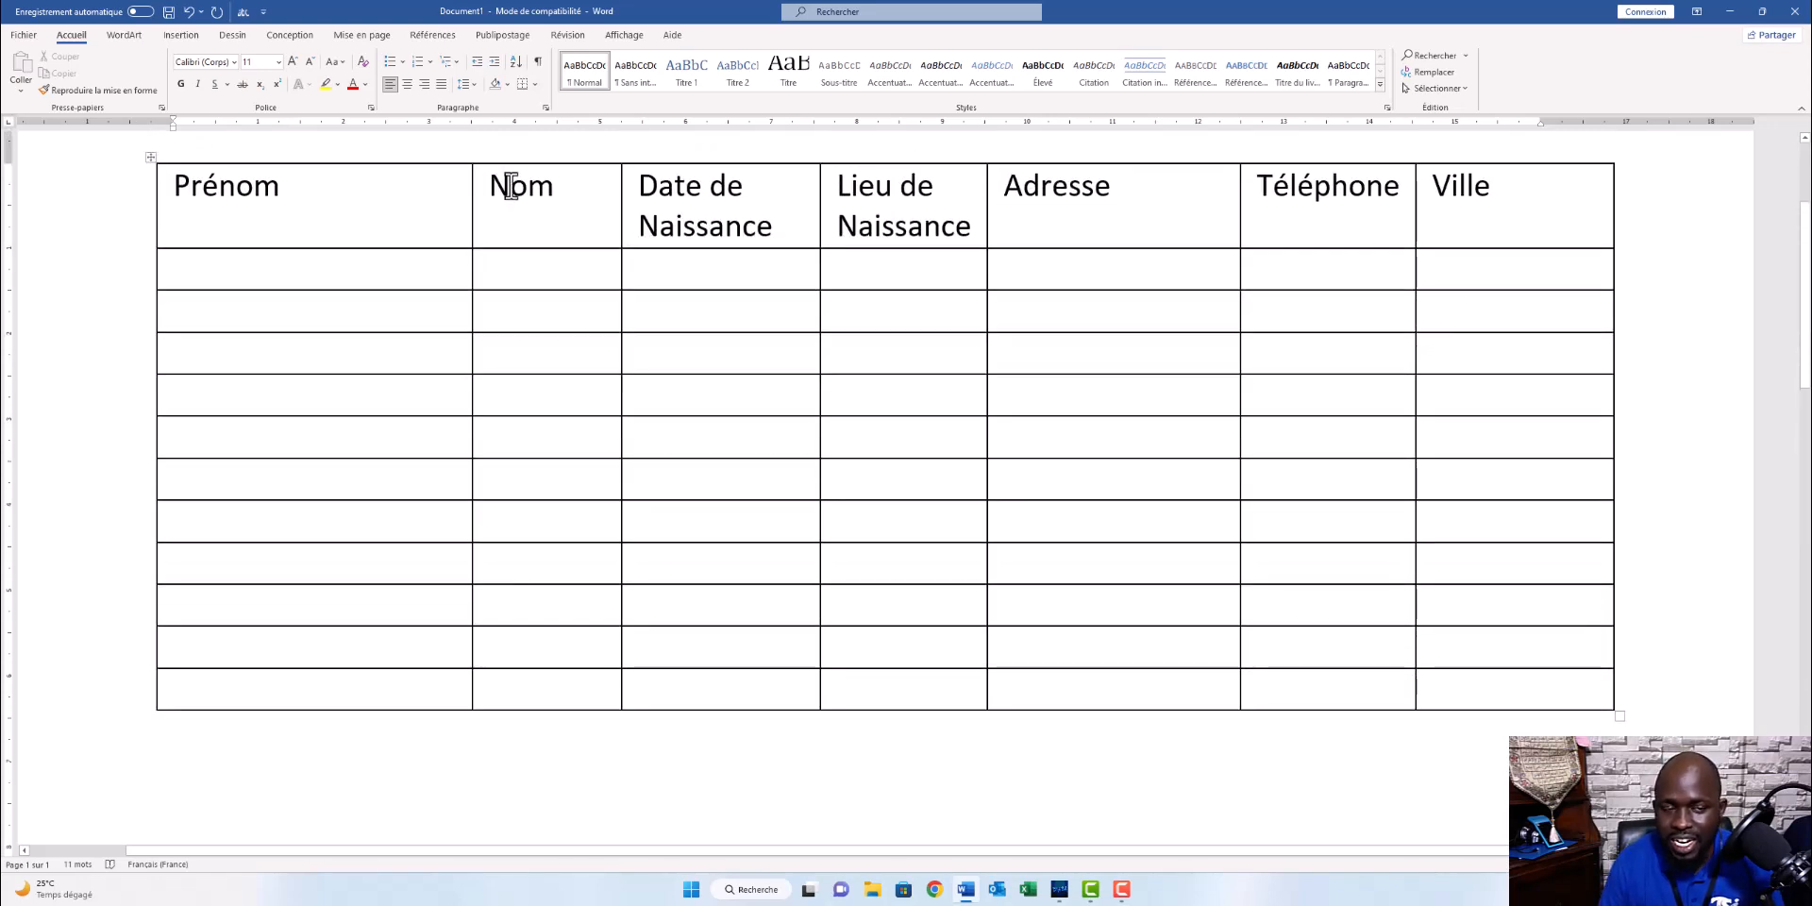
left_click(511, 186)
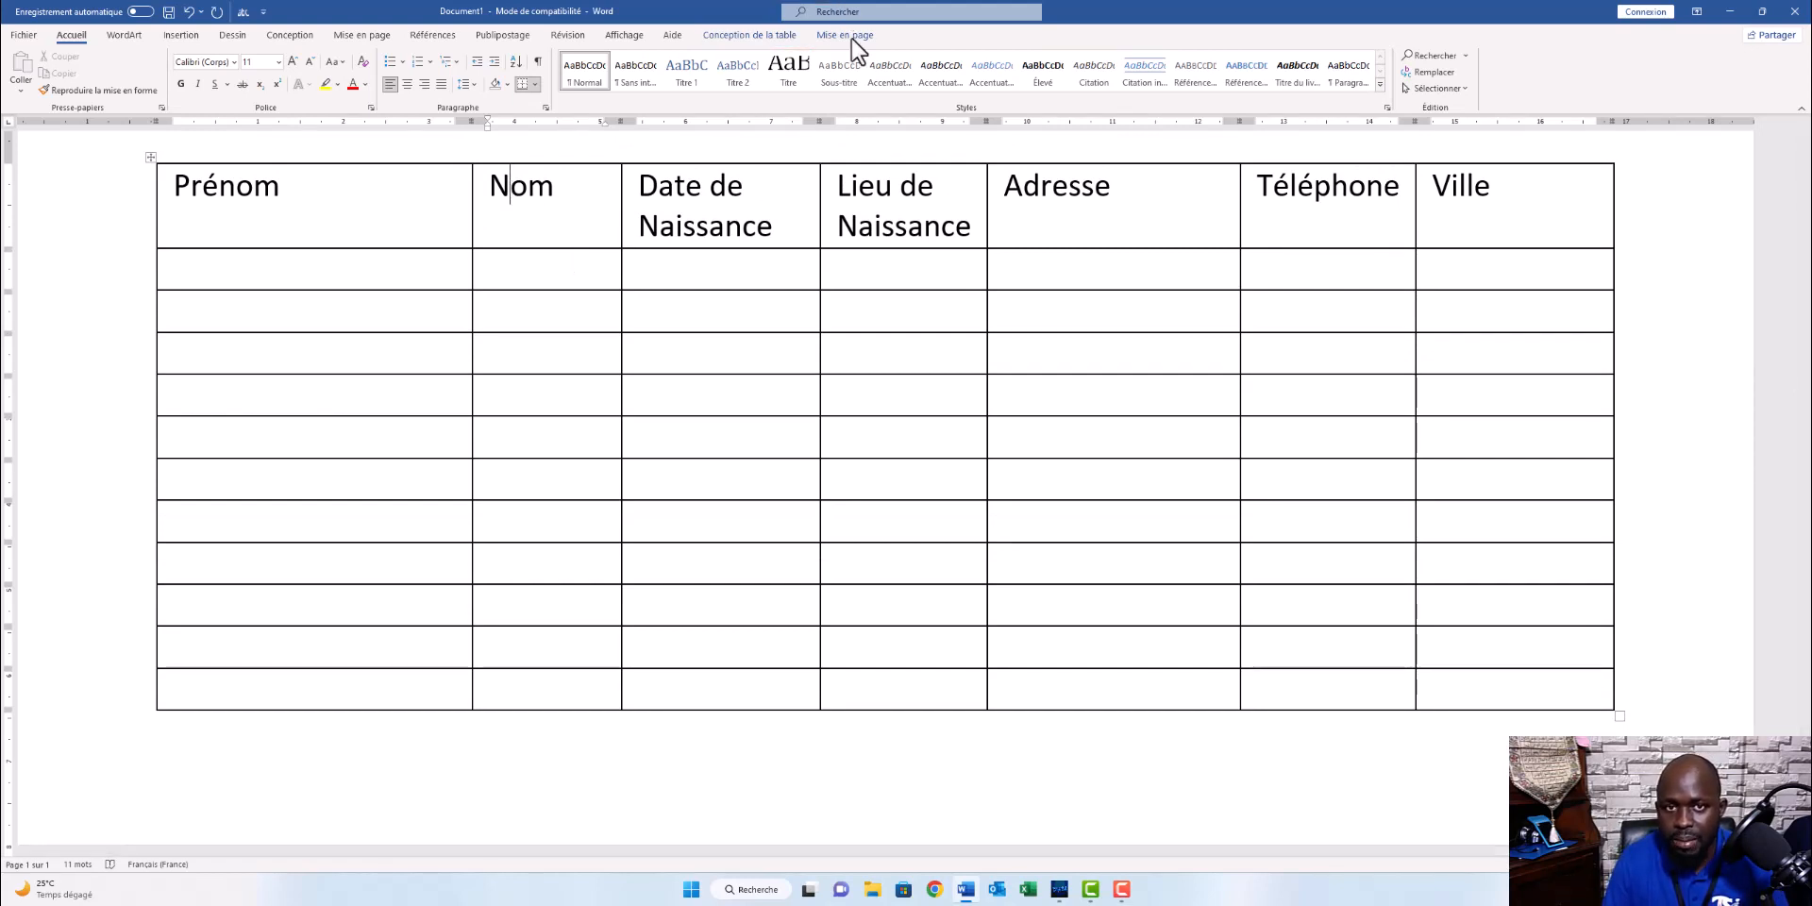
left_click(478, 769)
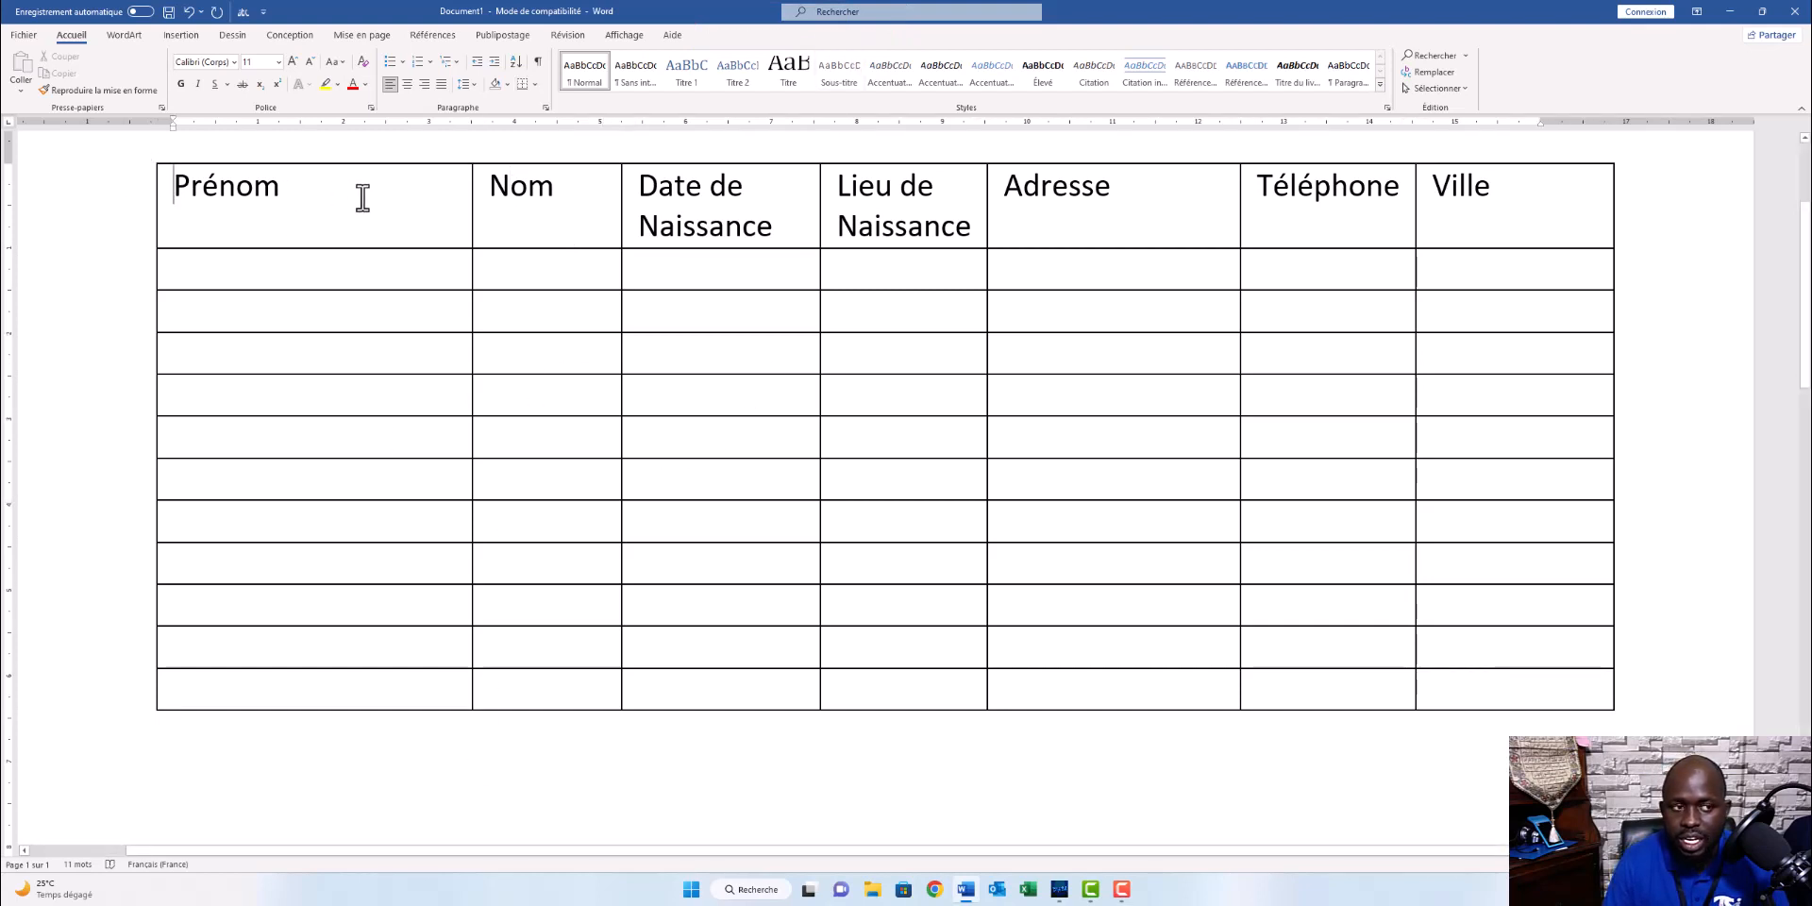
Select the whole header row from Prénom to Ville and browse the gallery of table styles.
left_click_drag(359, 194, 1467, 209)
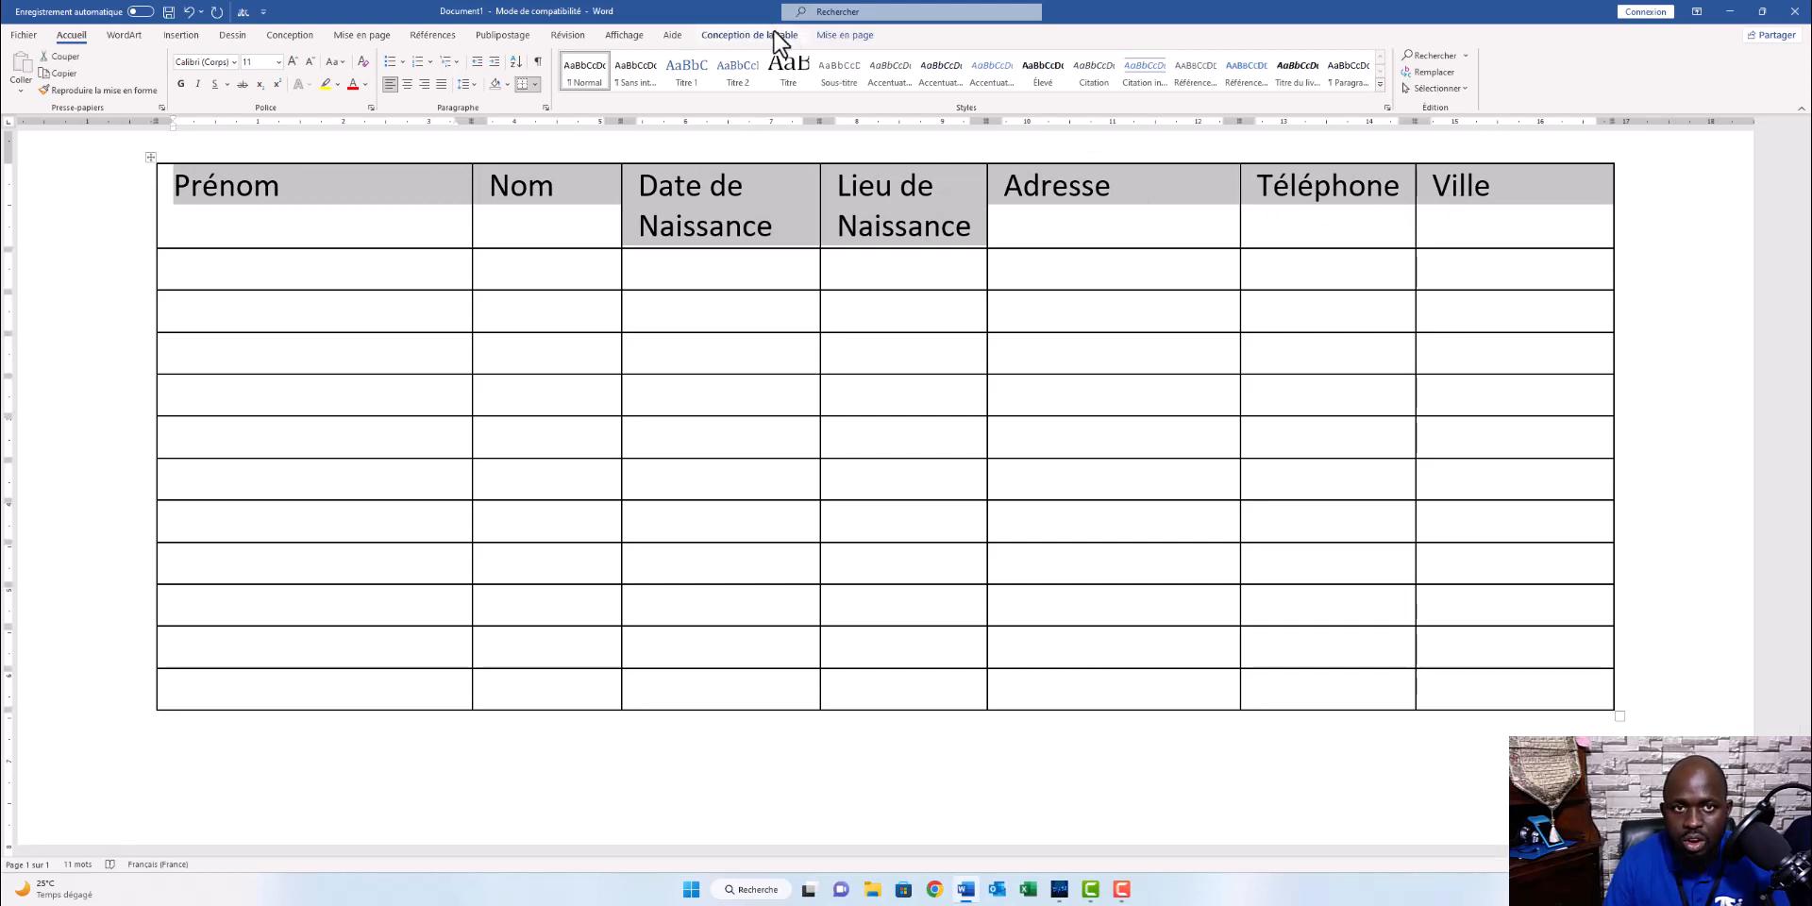
left_click(776, 38)
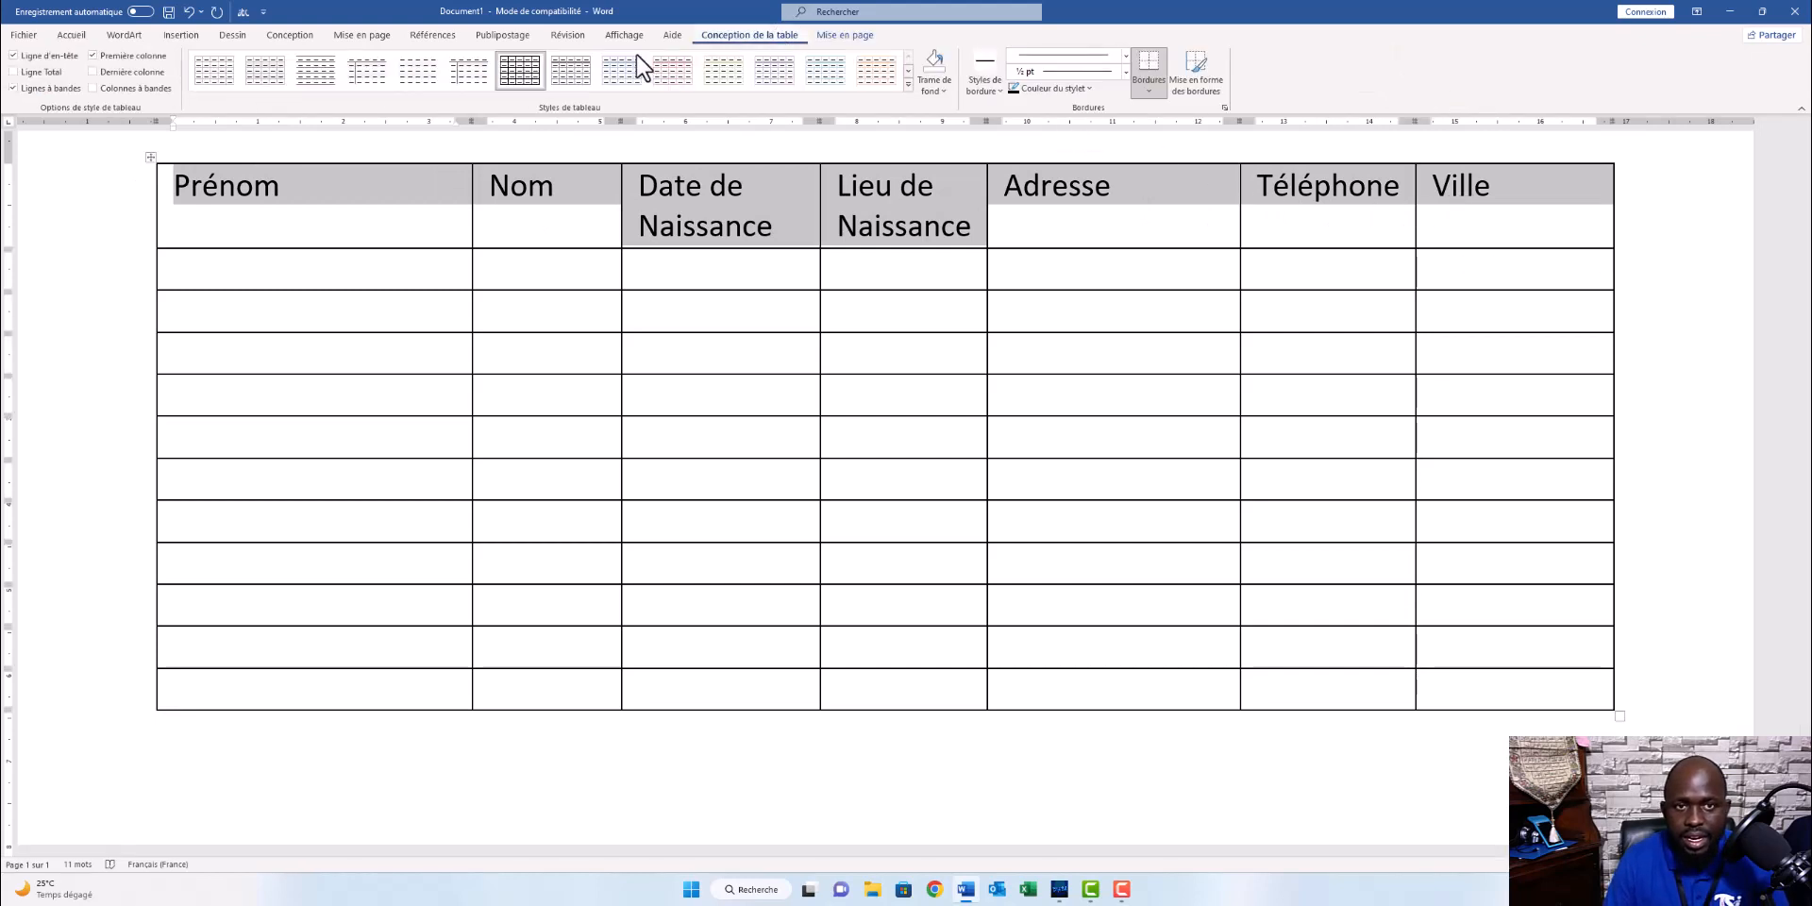
left_click(908, 84)
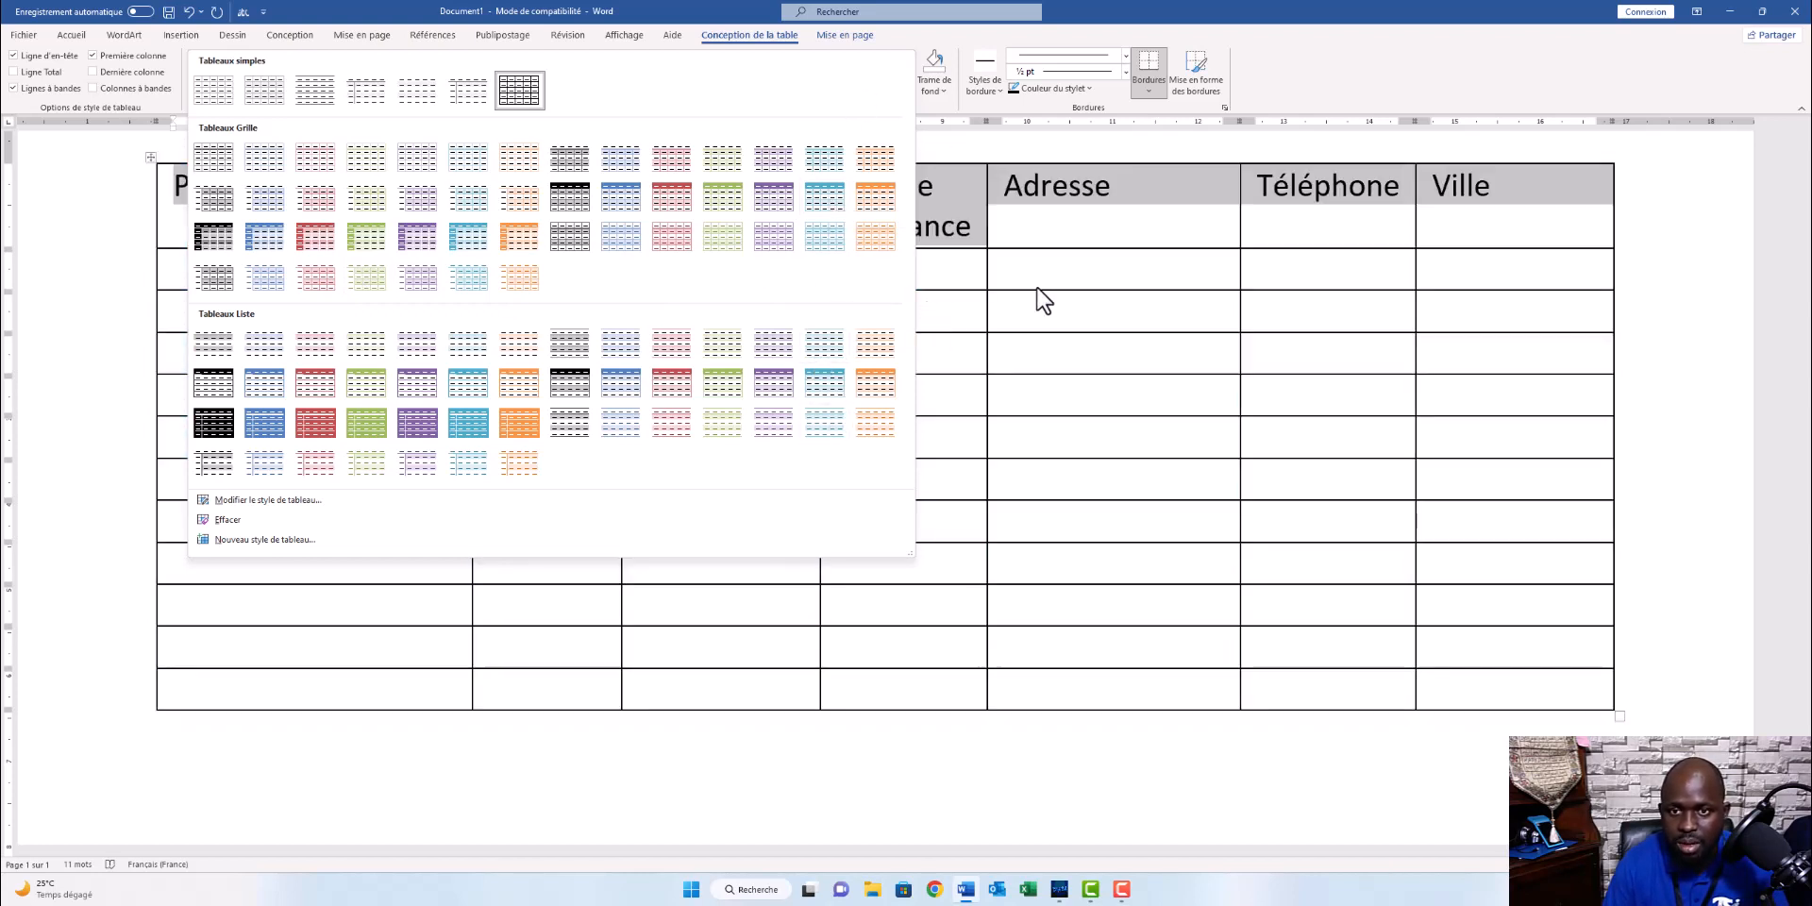
left_click(1039, 299)
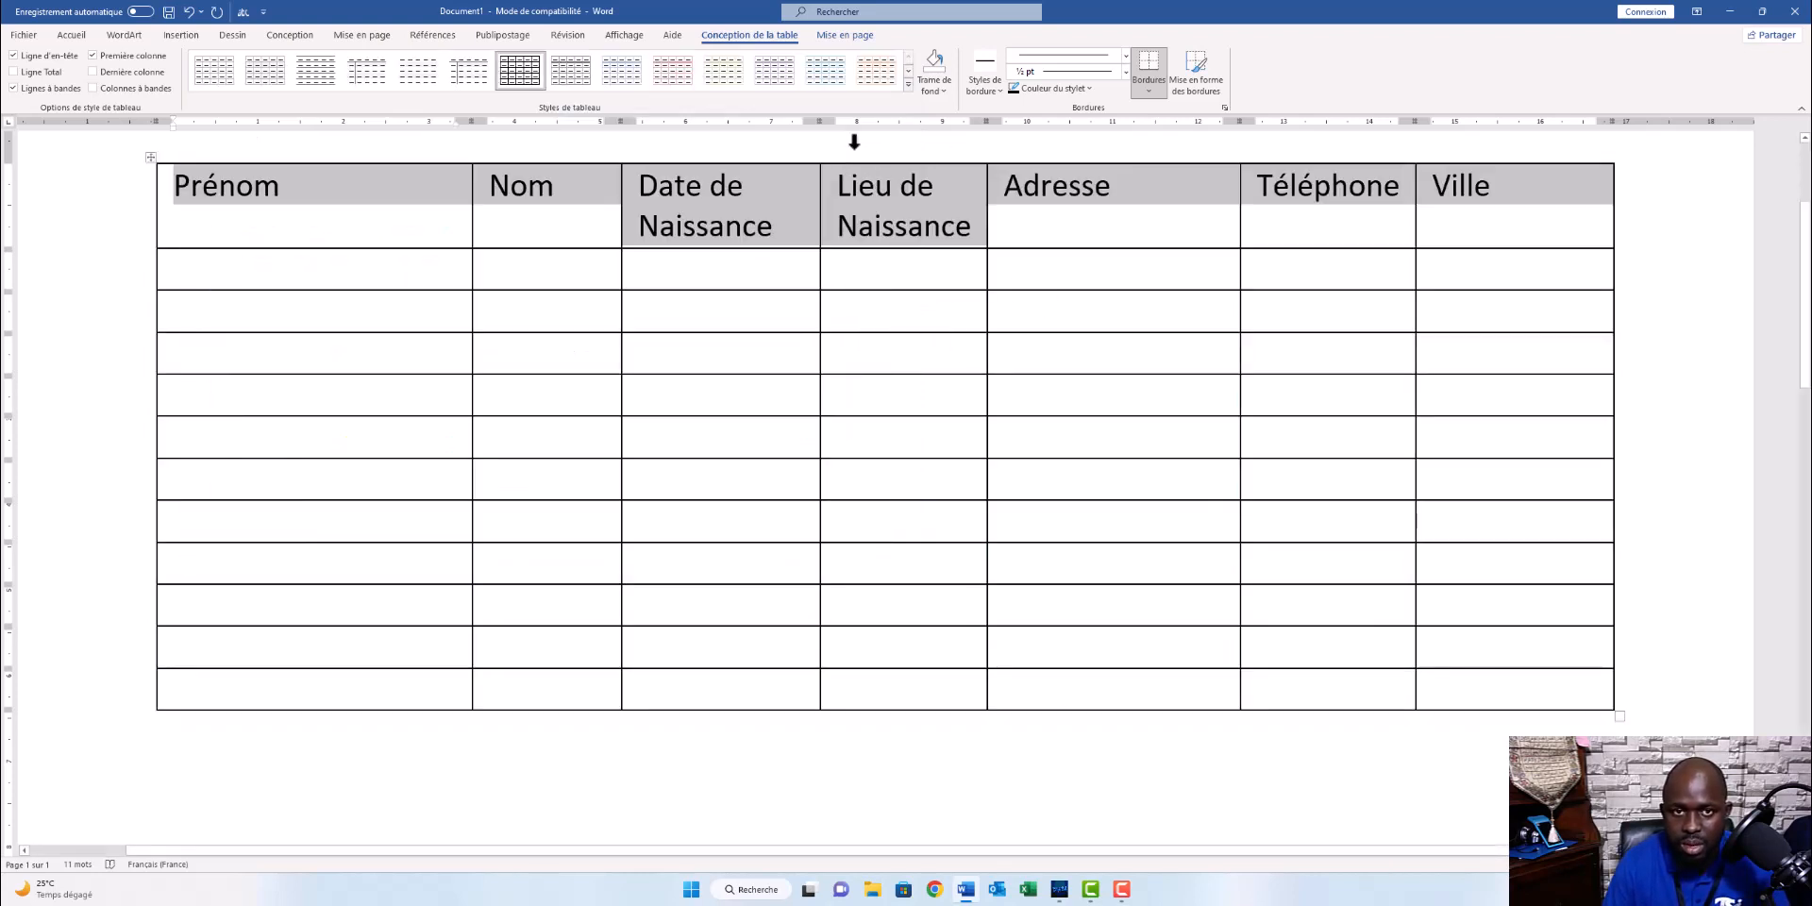
Centre the header row's text both horizontally and vertically in its cells.
left_click(854, 37)
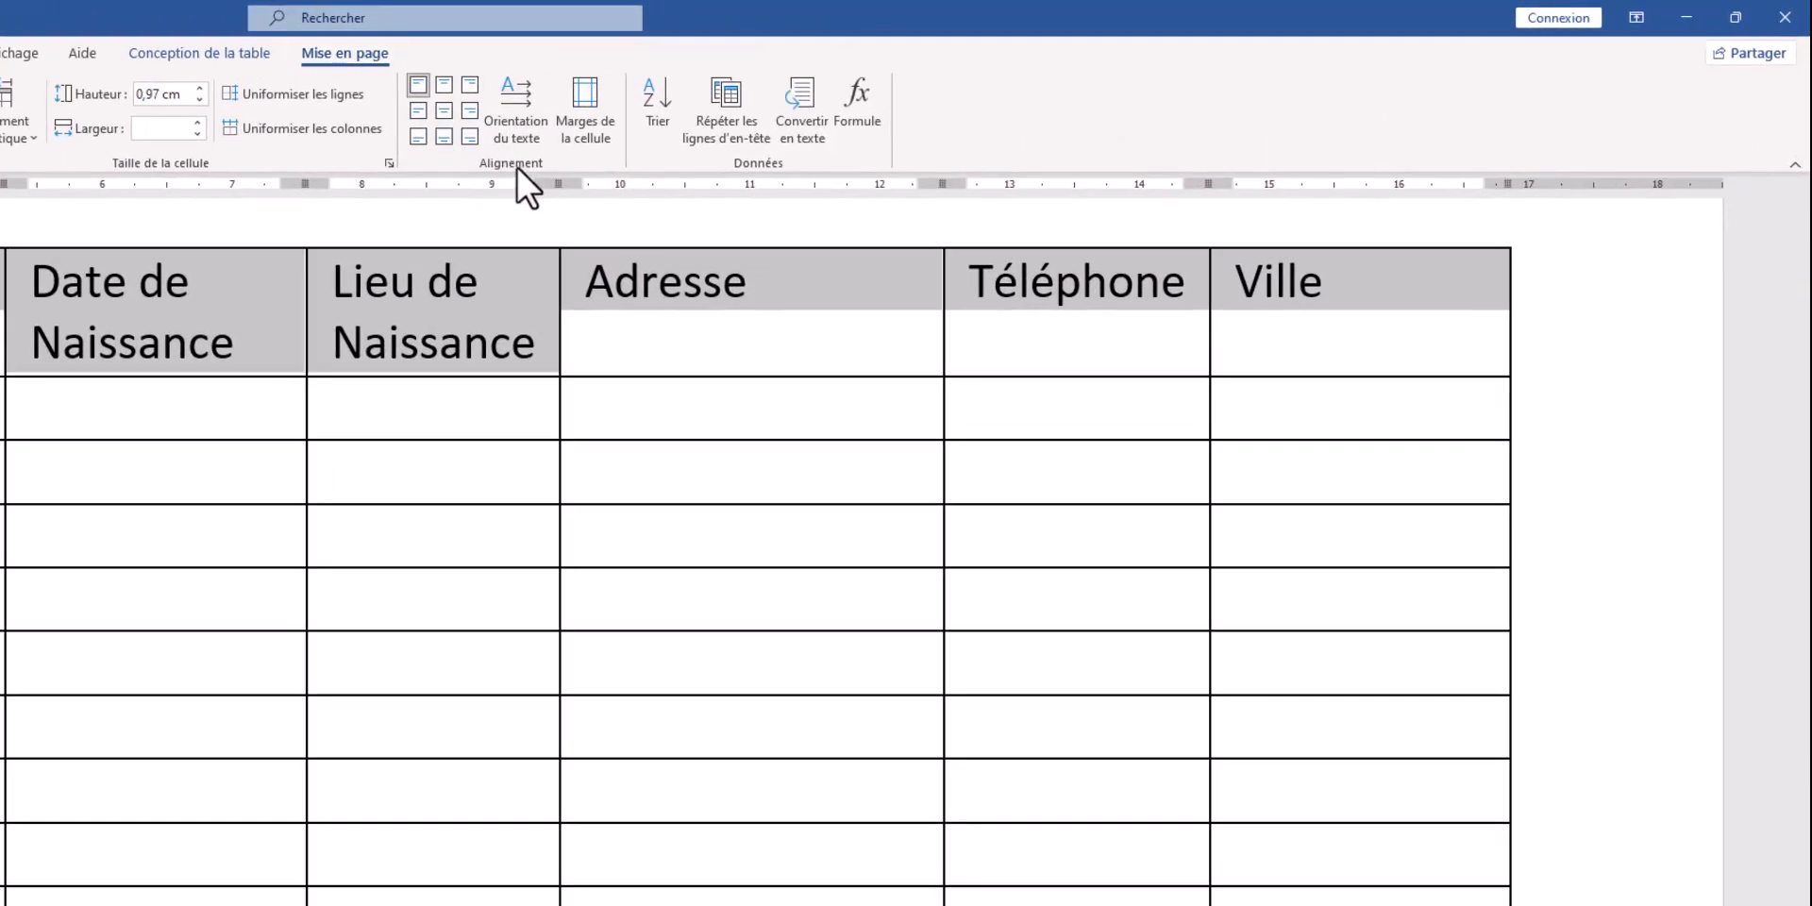
left_click(424, 114)
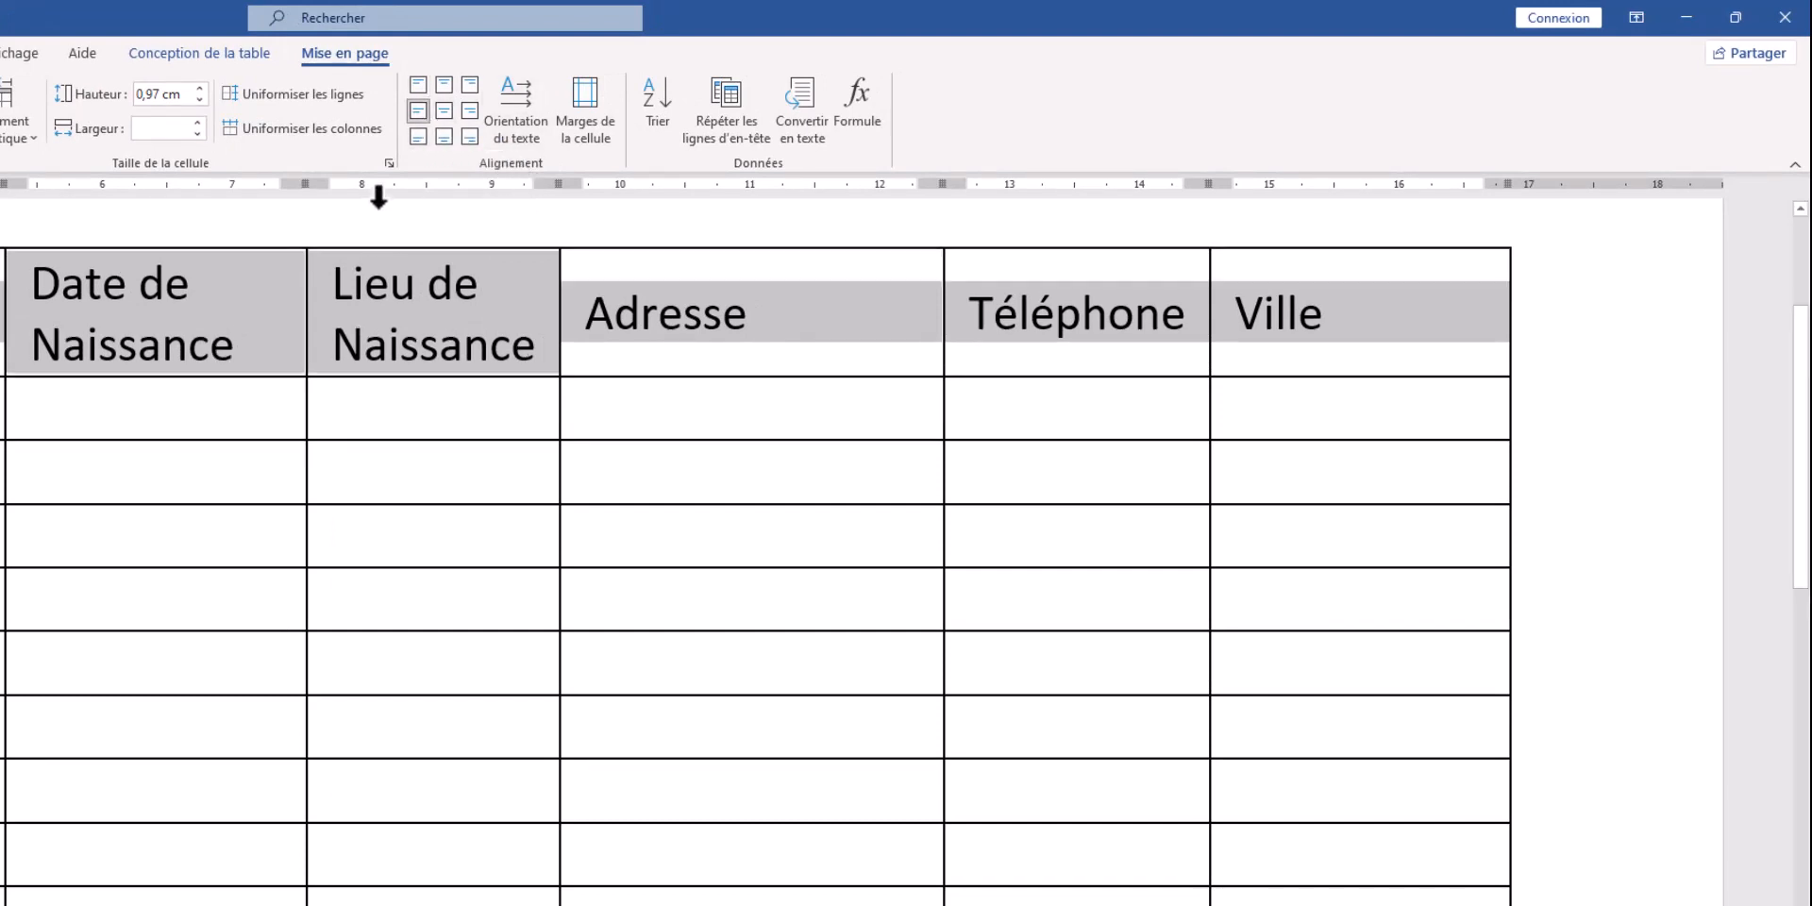
left_click(440, 111)
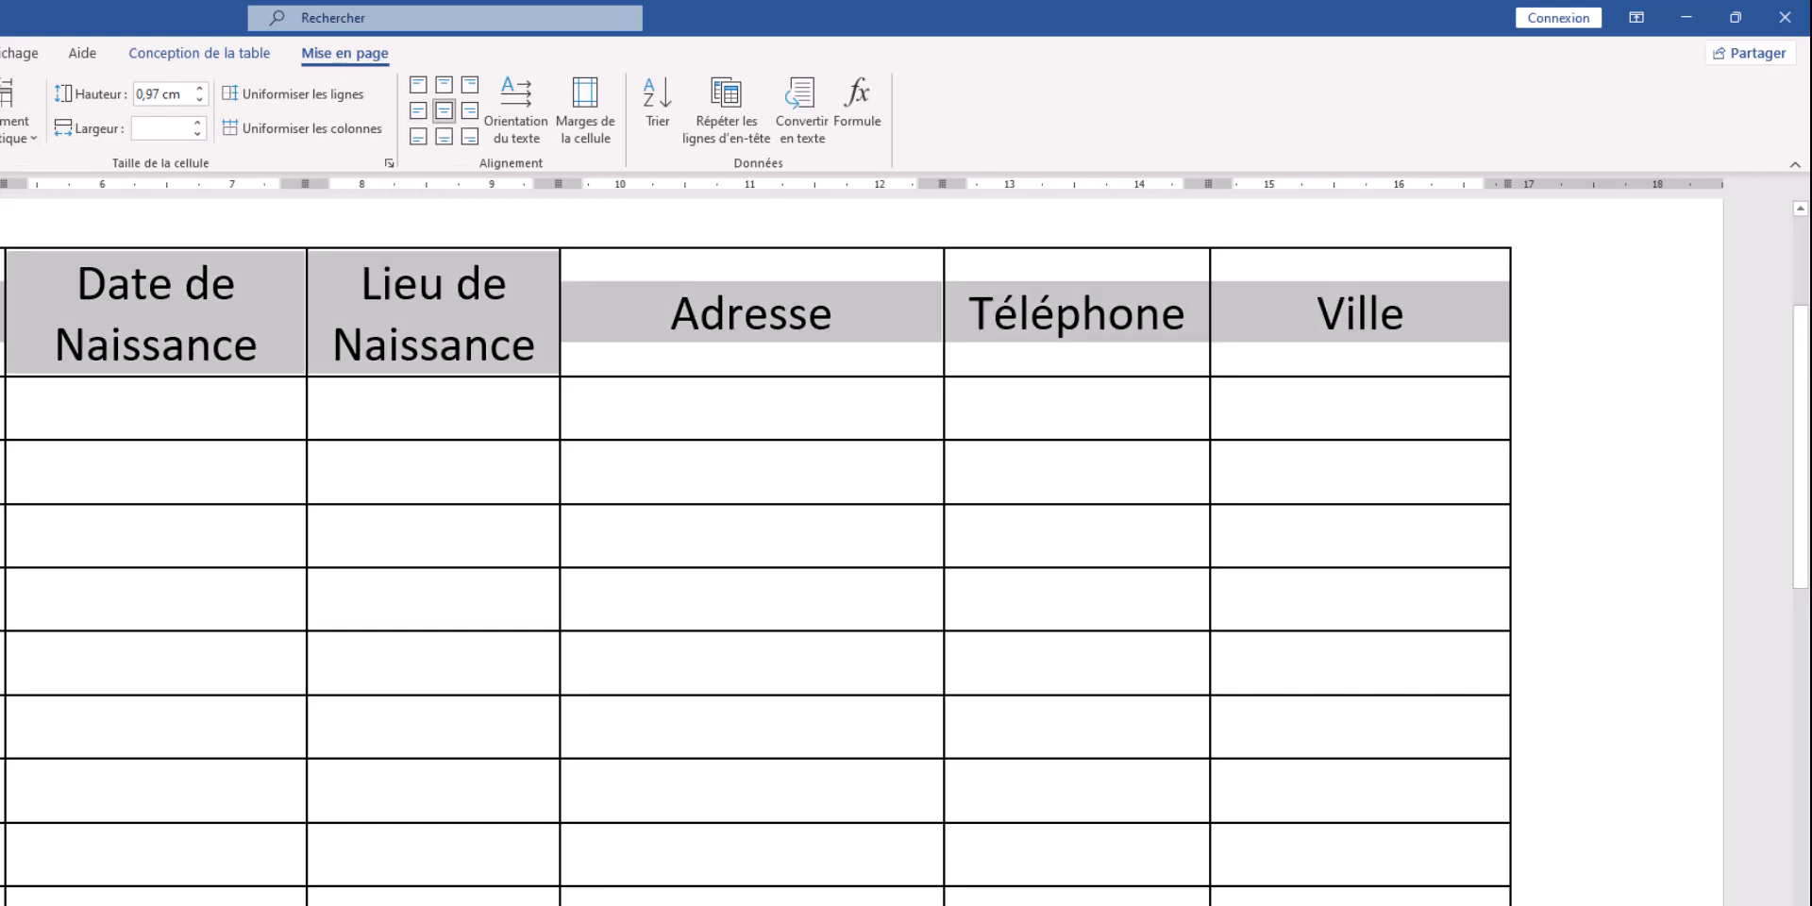
left_click(752, 536)
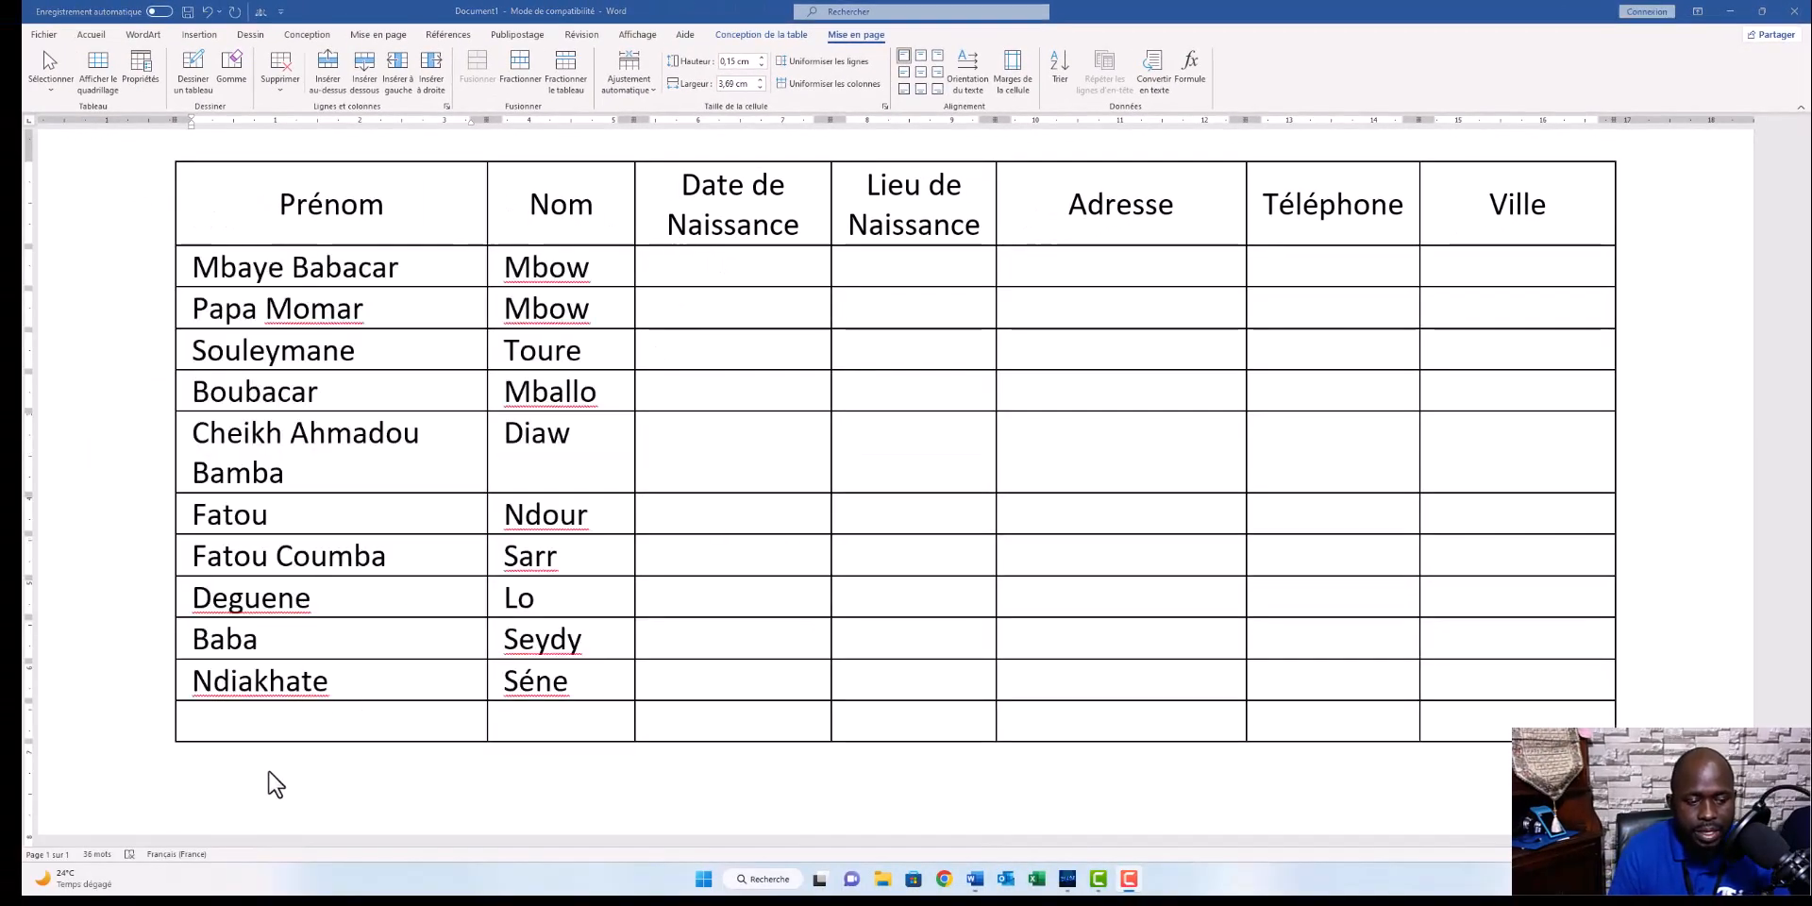
Delete the empty last row of the table.
right_click(302, 719)
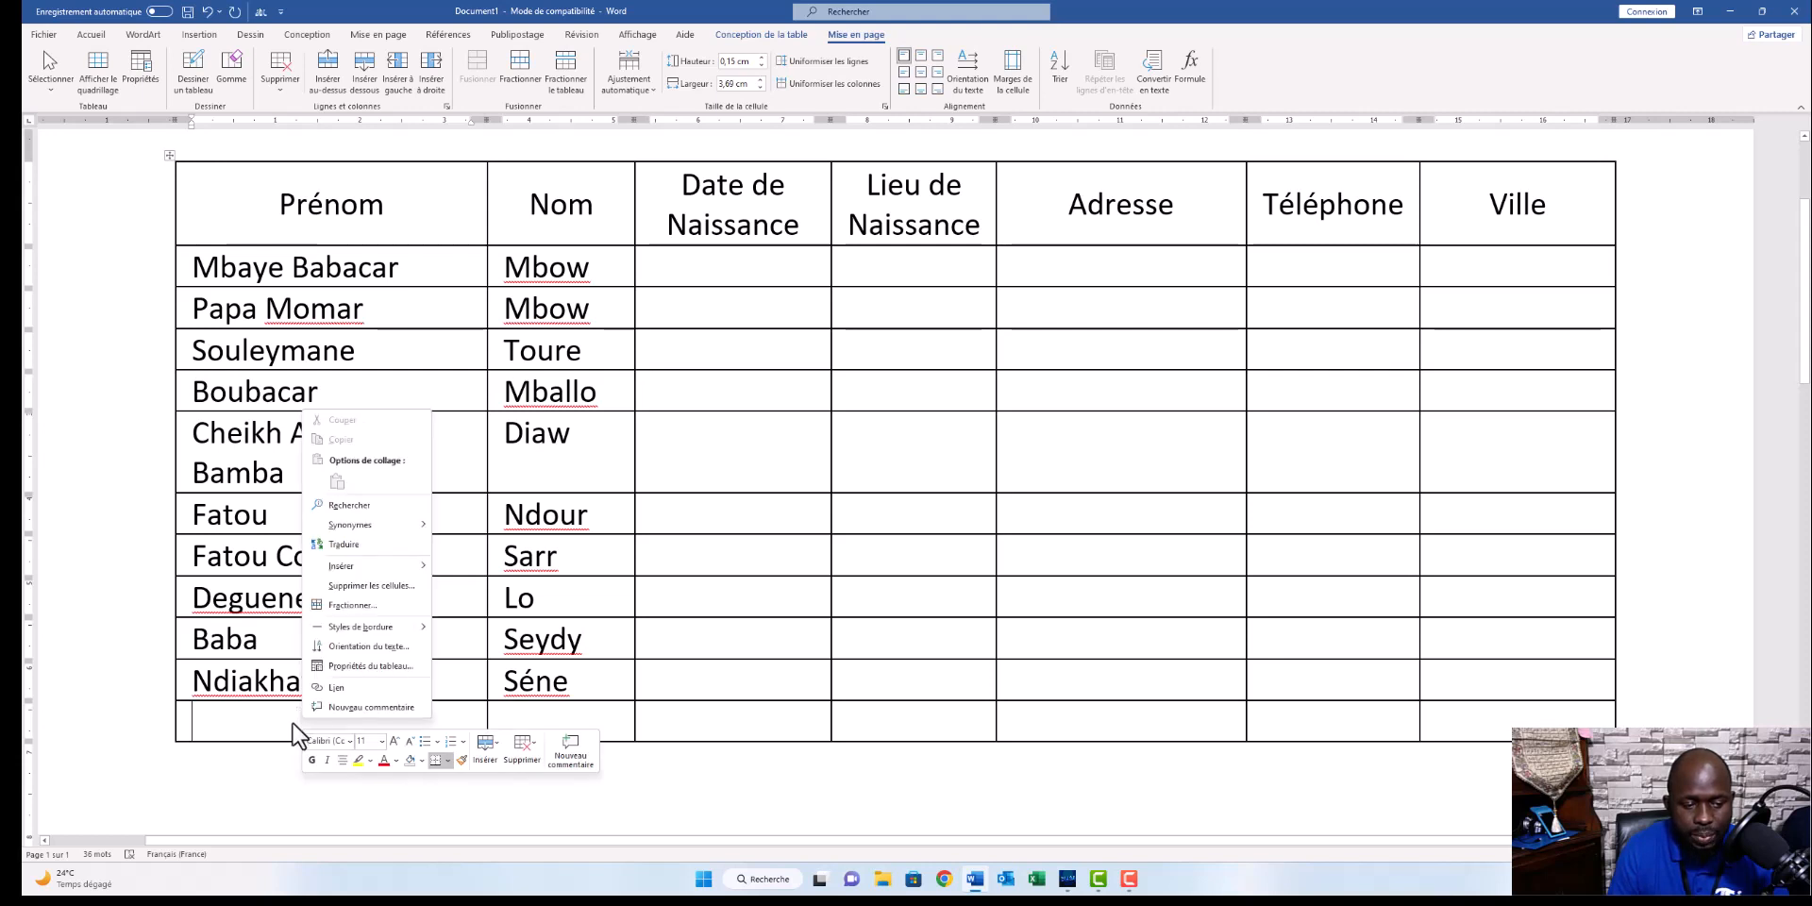
key("Escape")
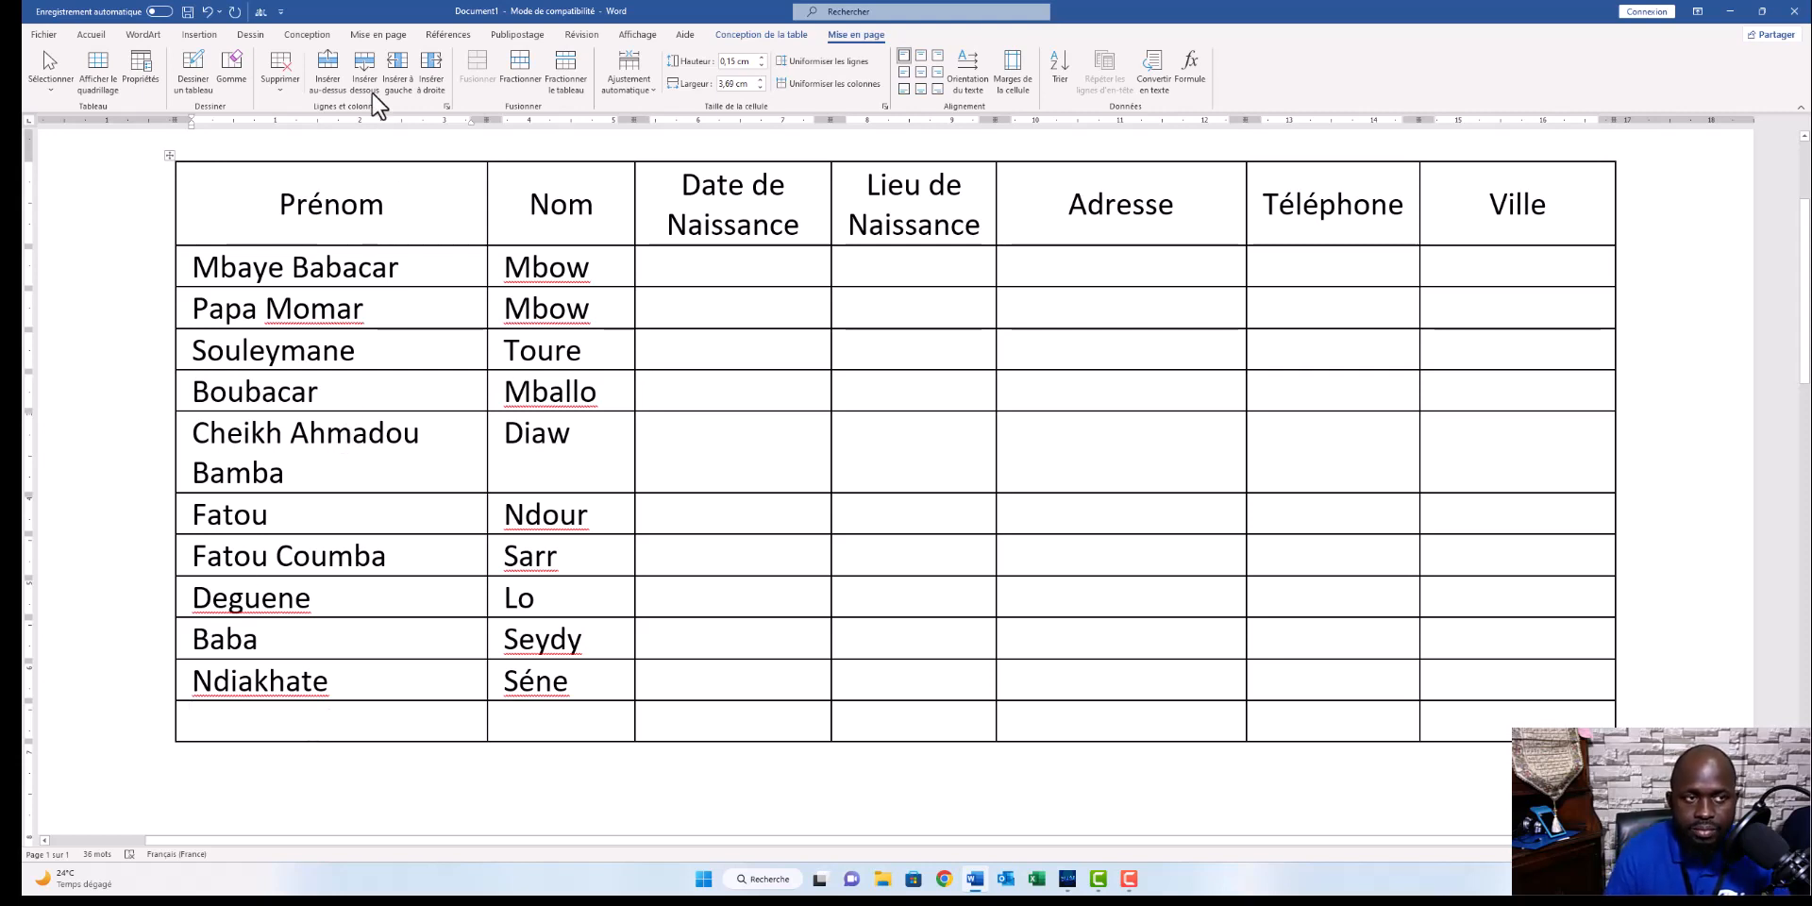
left_click(283, 91)
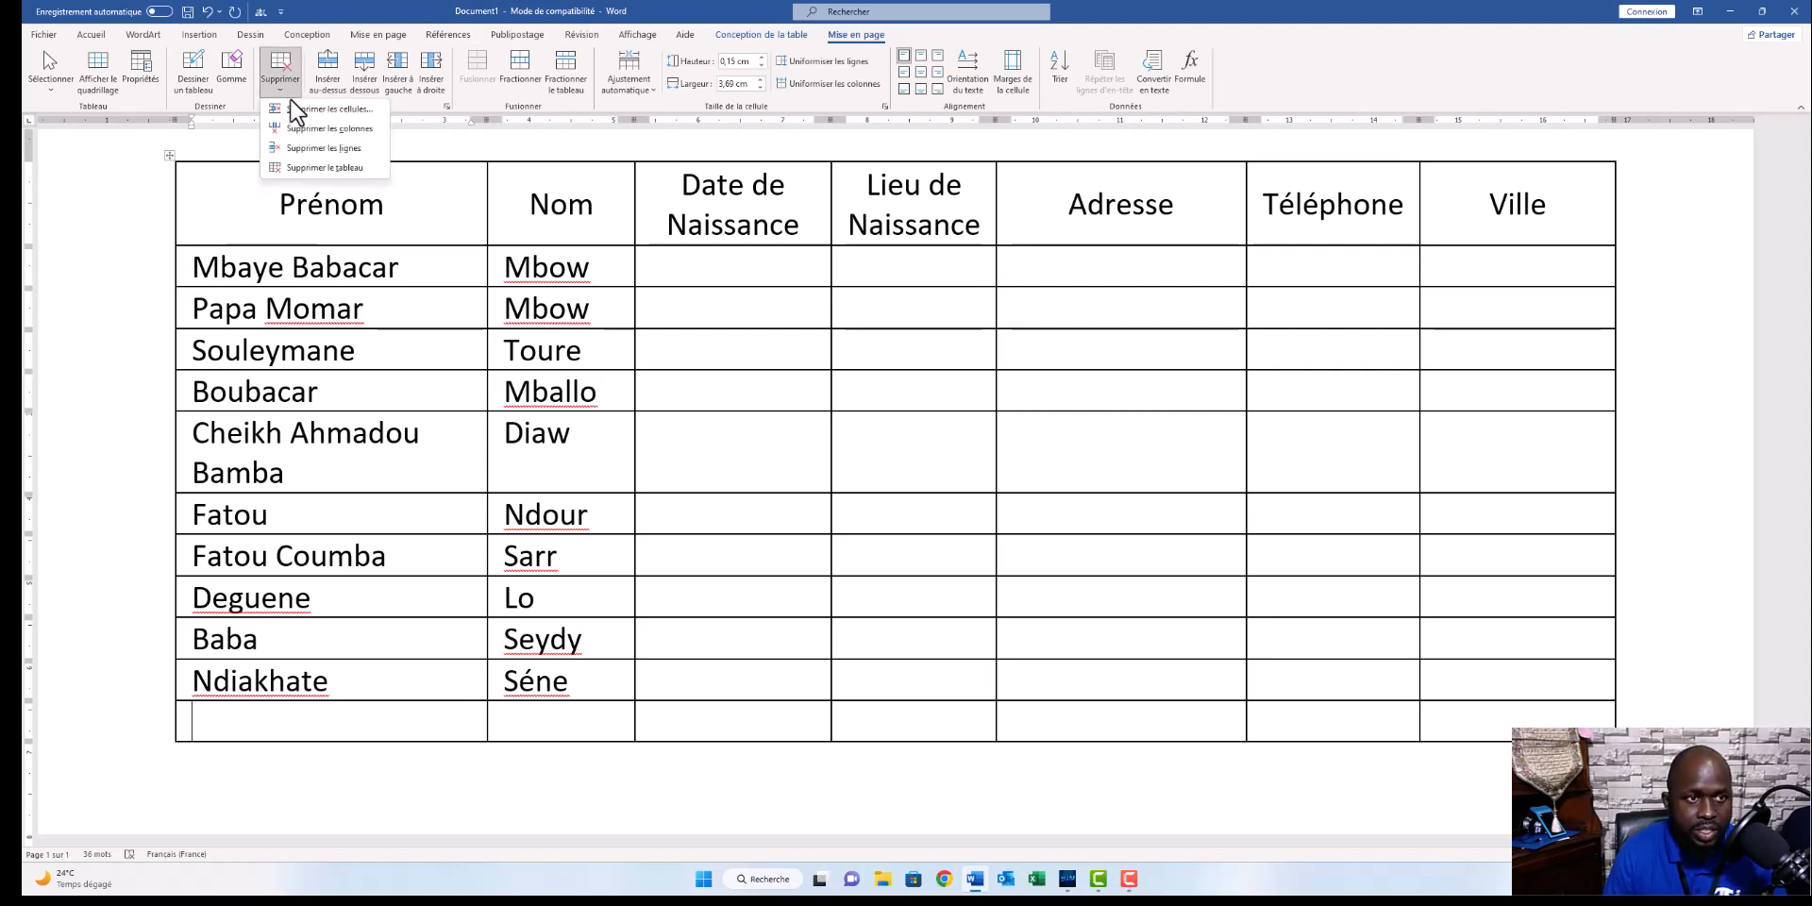
left_click(312, 148)
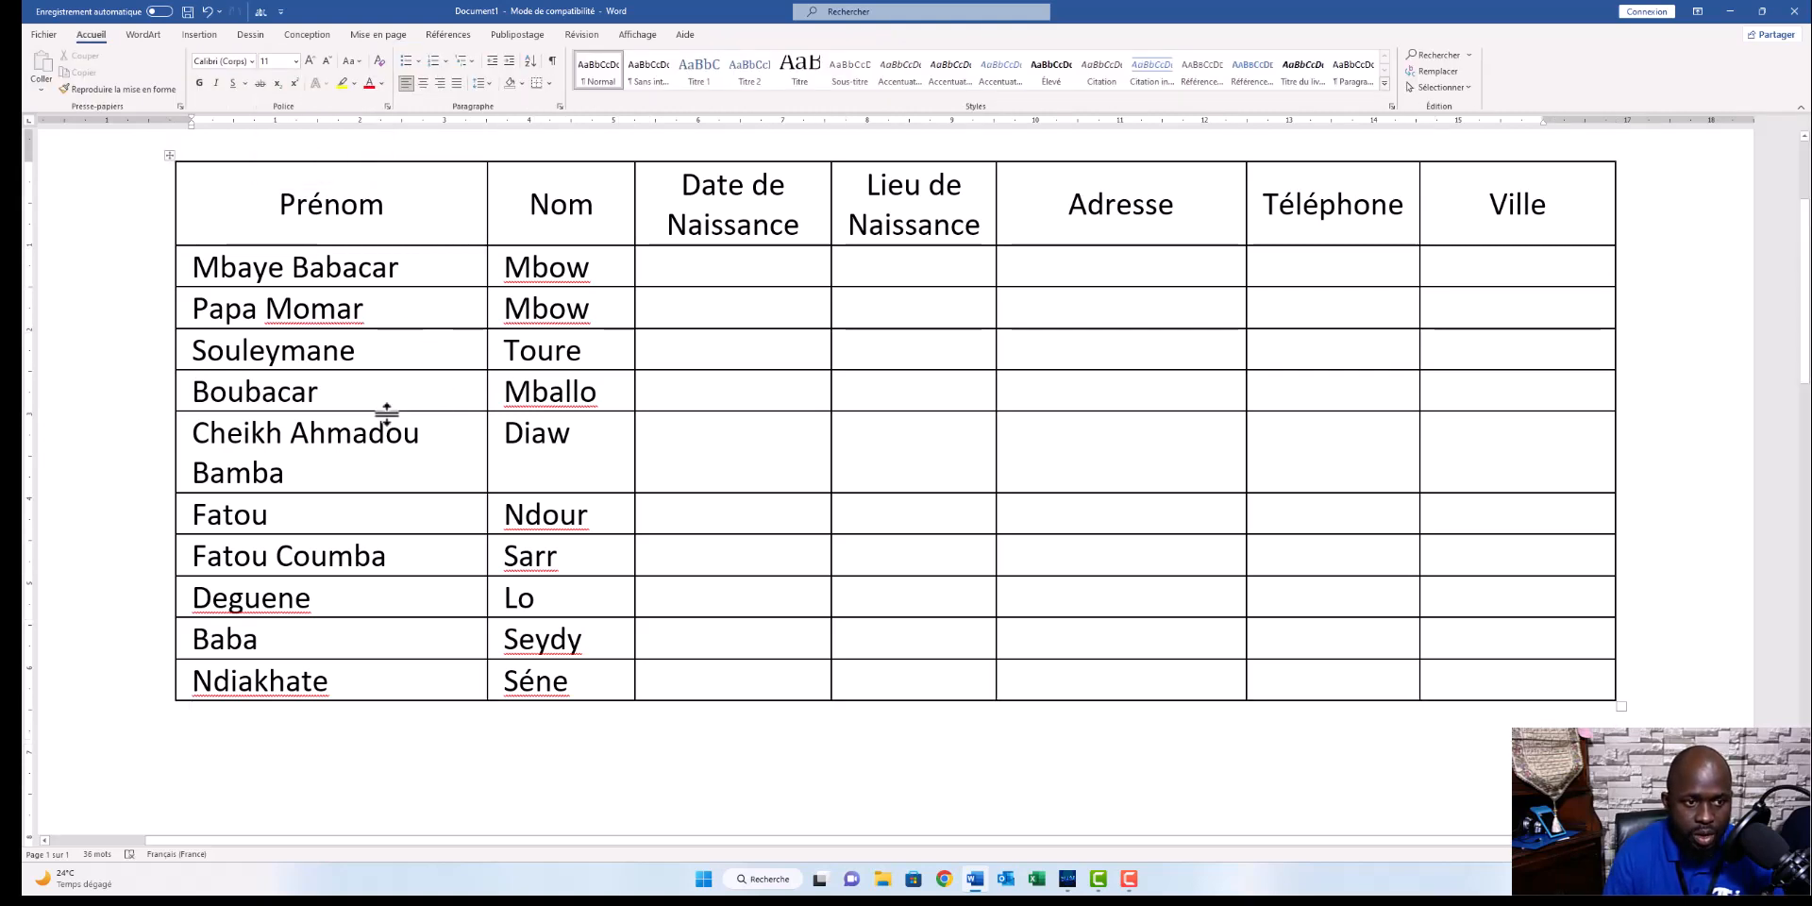
Move the Nom column's outer border outward, and widen the Prénom column to 4.75 cm by moving both of its borders.
left_click(290, 434)
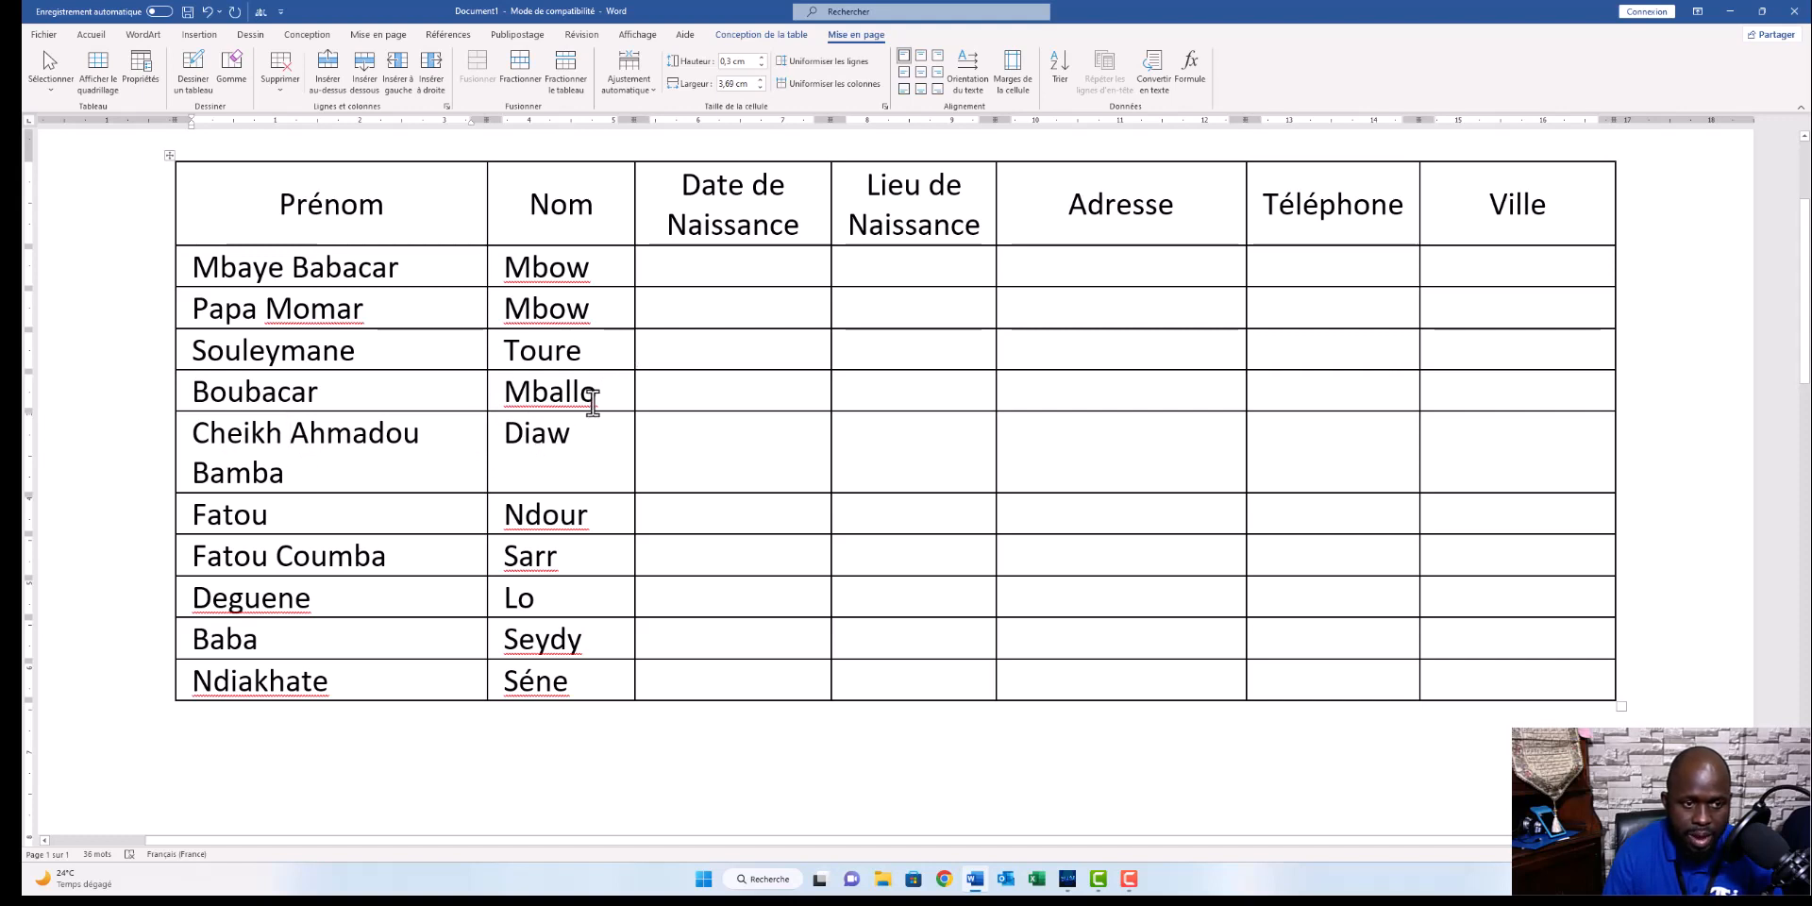
left_click_drag(635, 359, 655, 356)
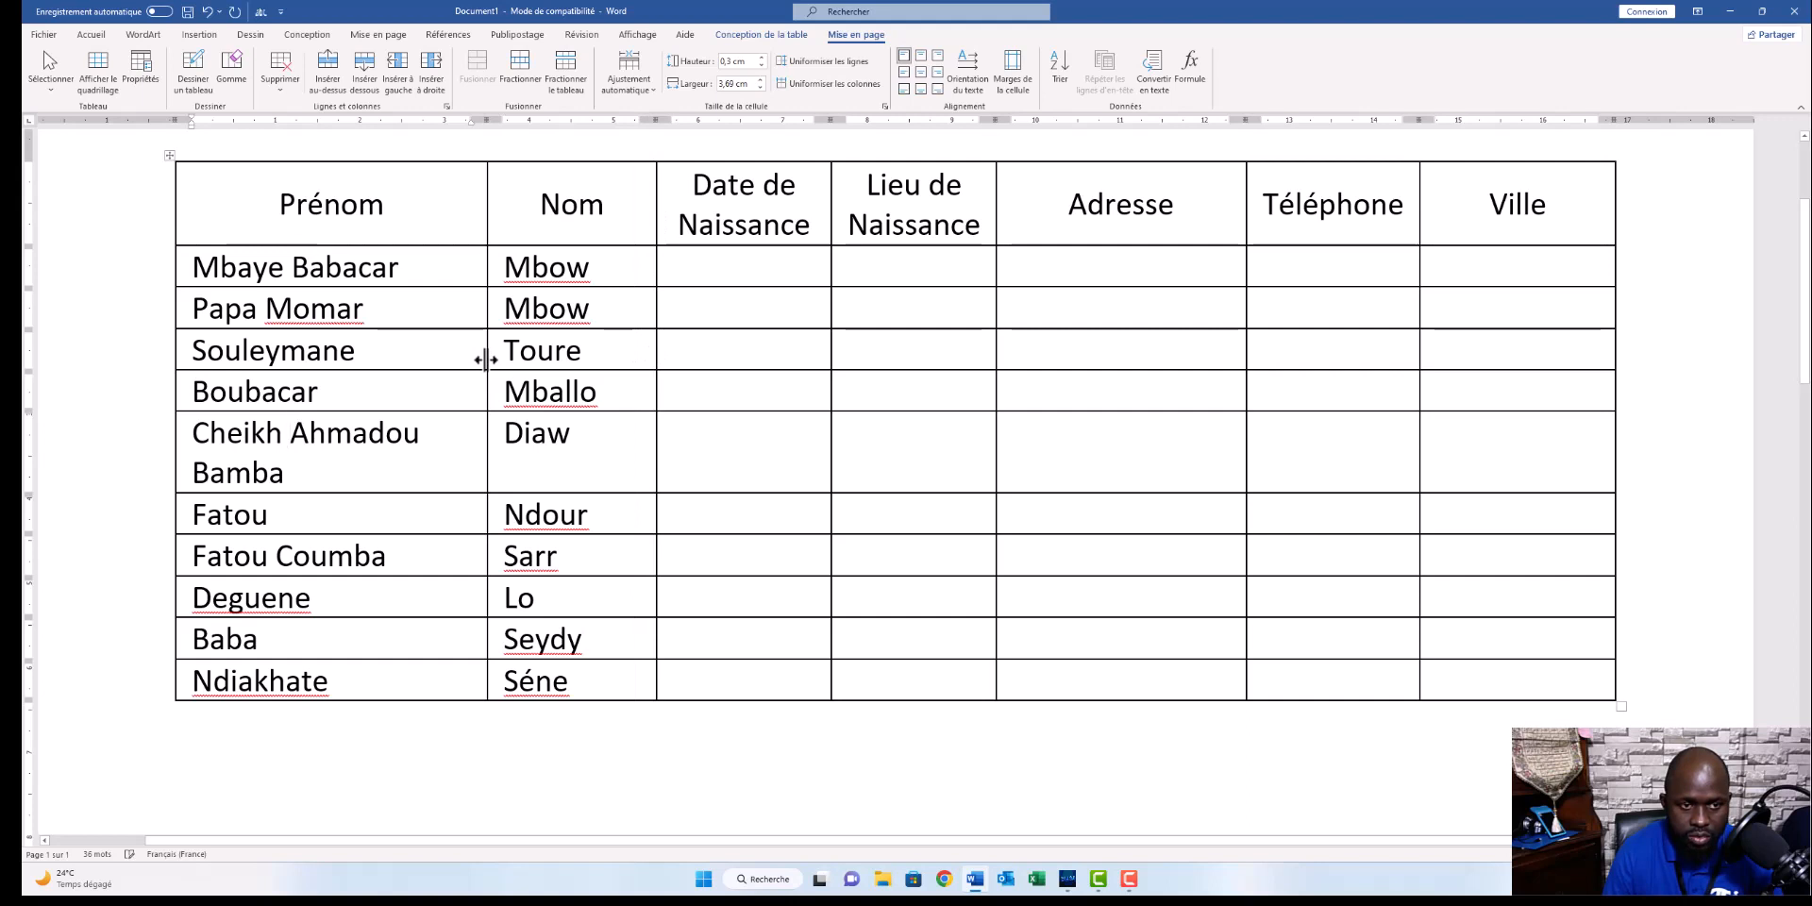
left_click_drag(486, 359, 559, 352)
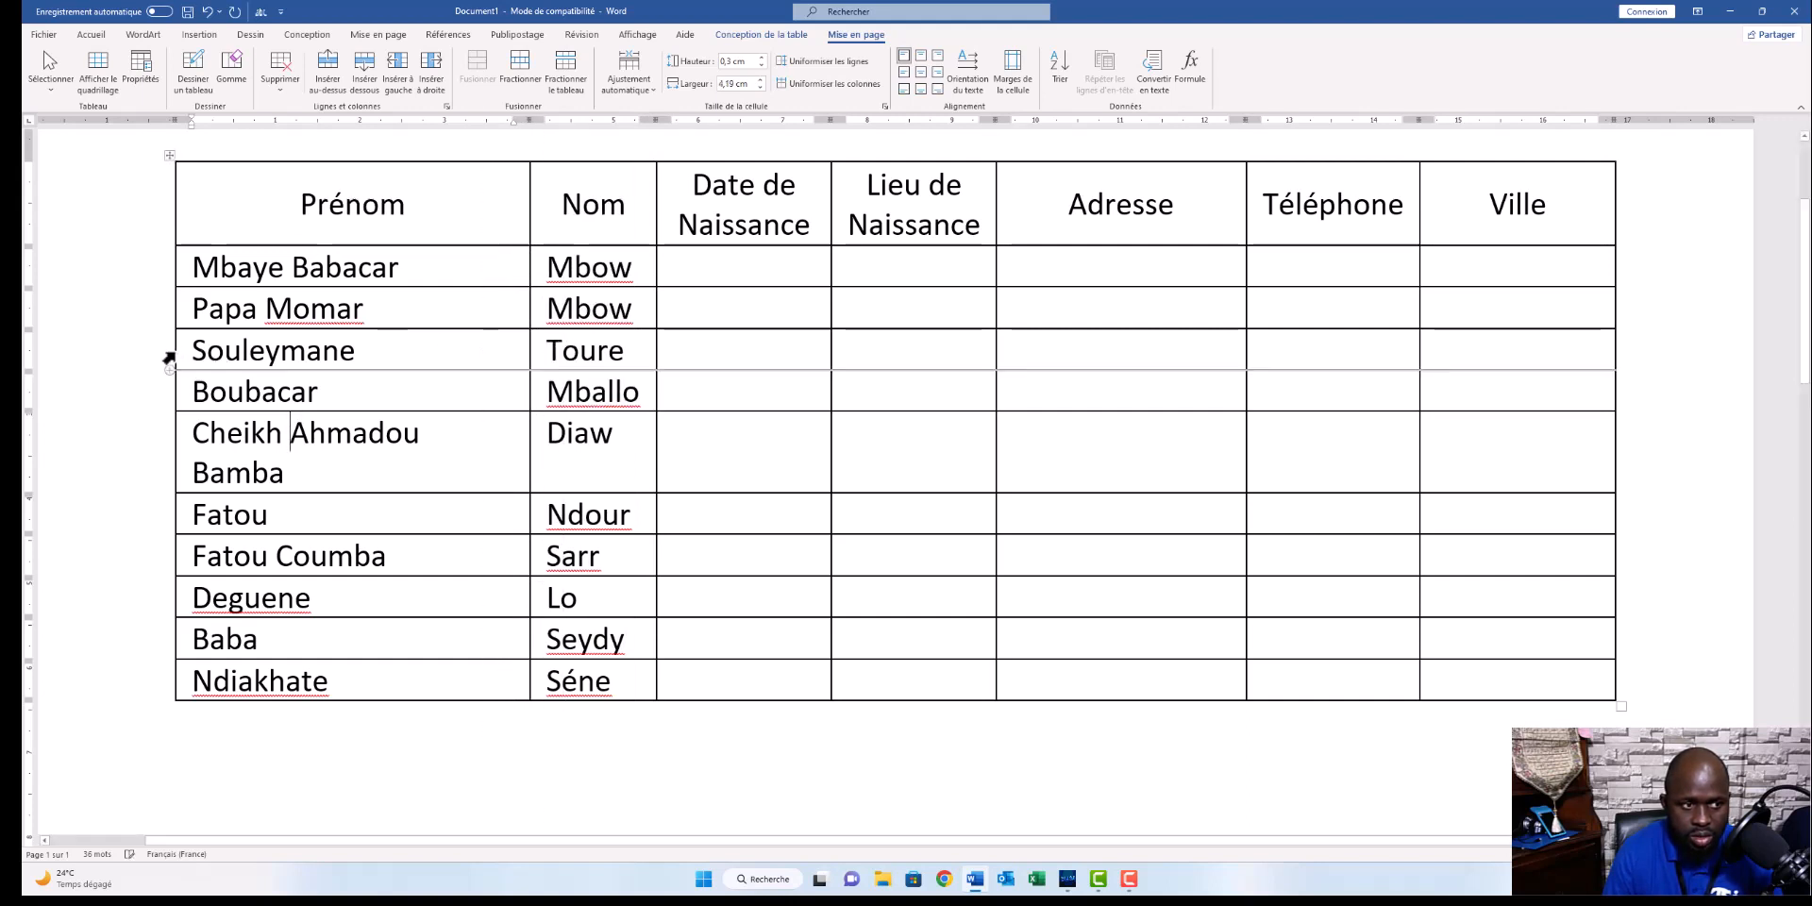
left_click_drag(175, 351, 129, 349)
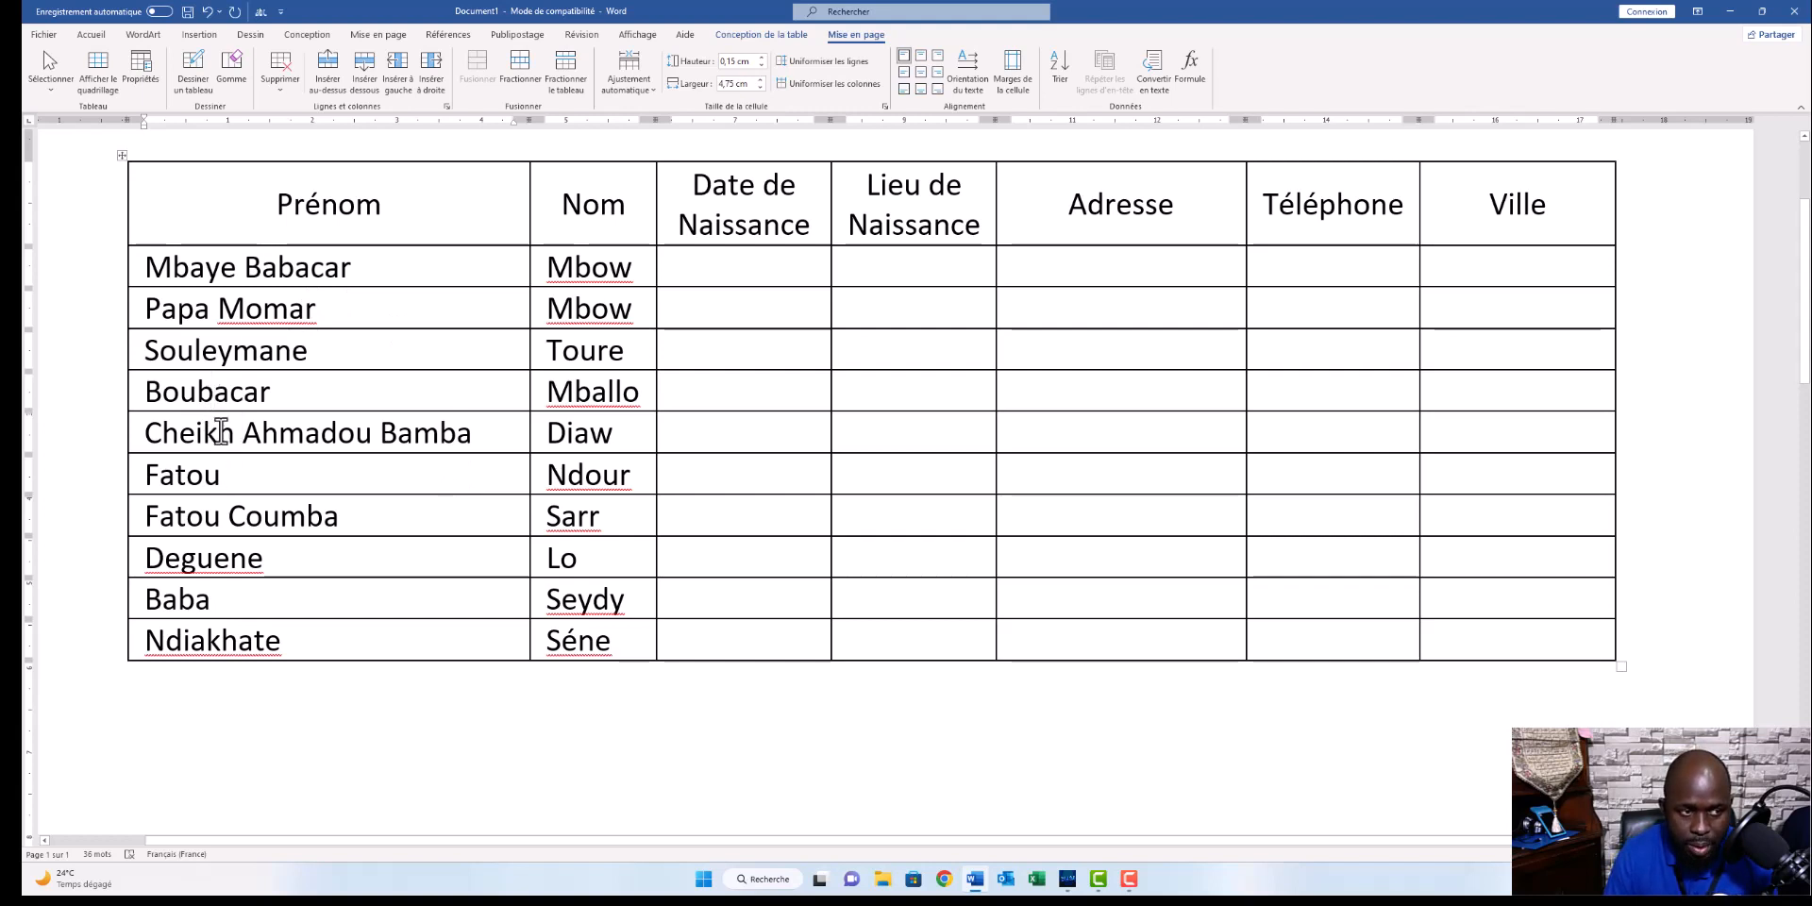
left_click(135, 393)
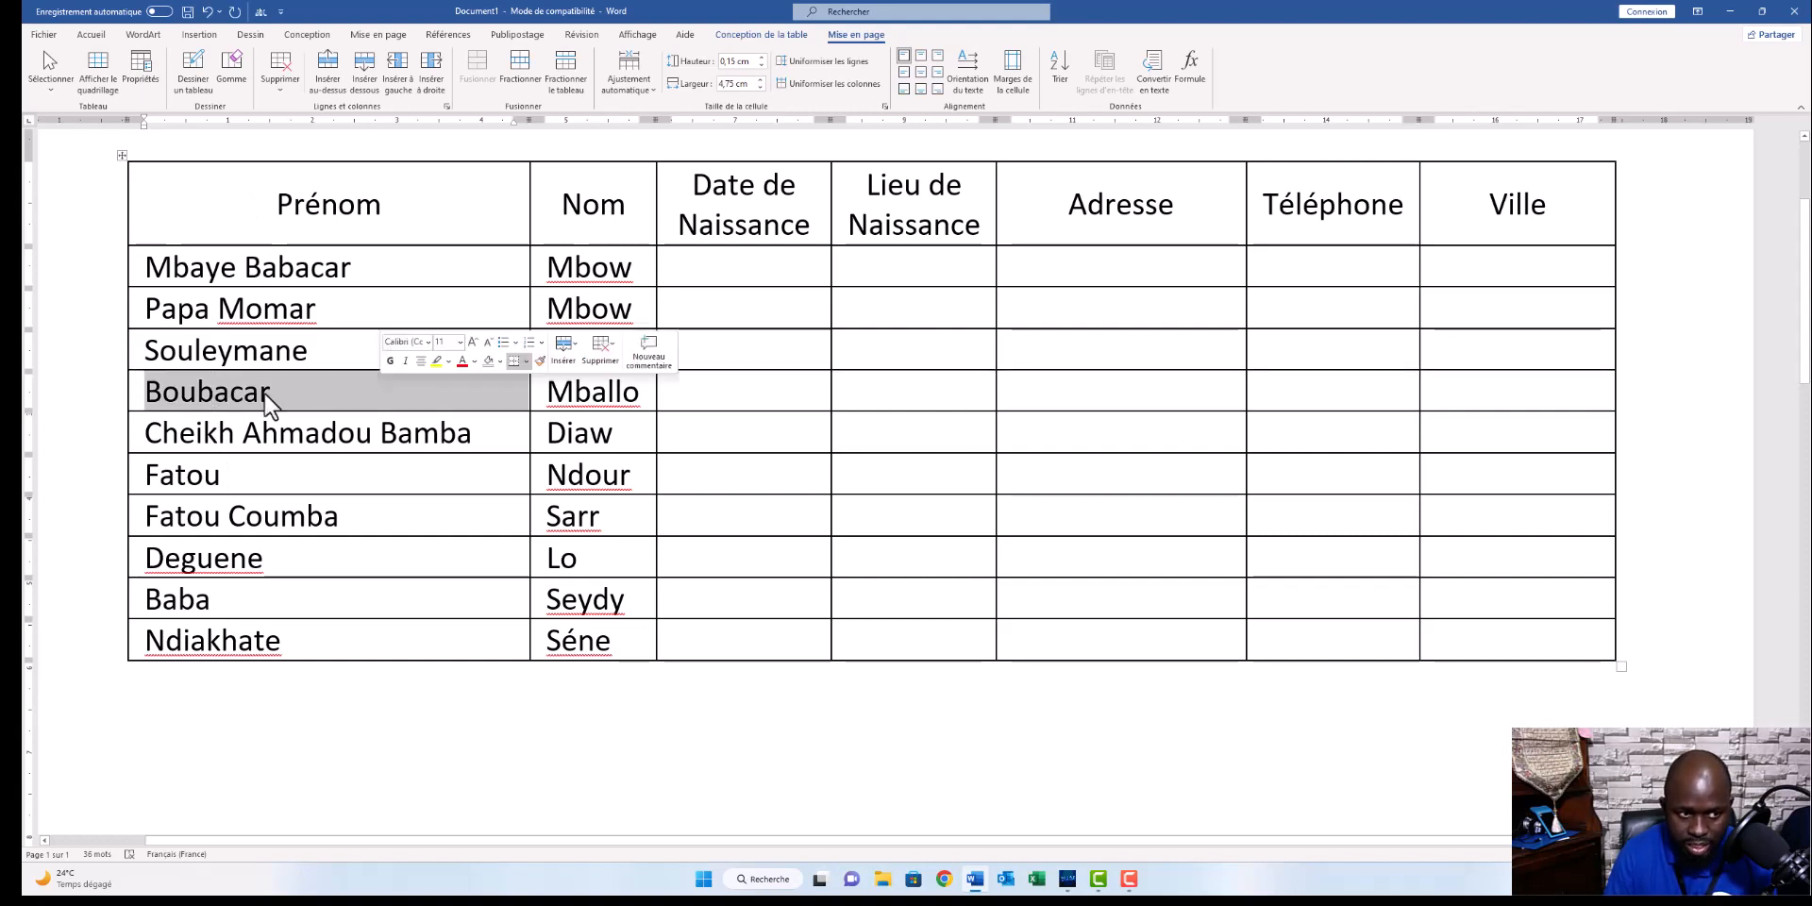
left_click(266, 394)
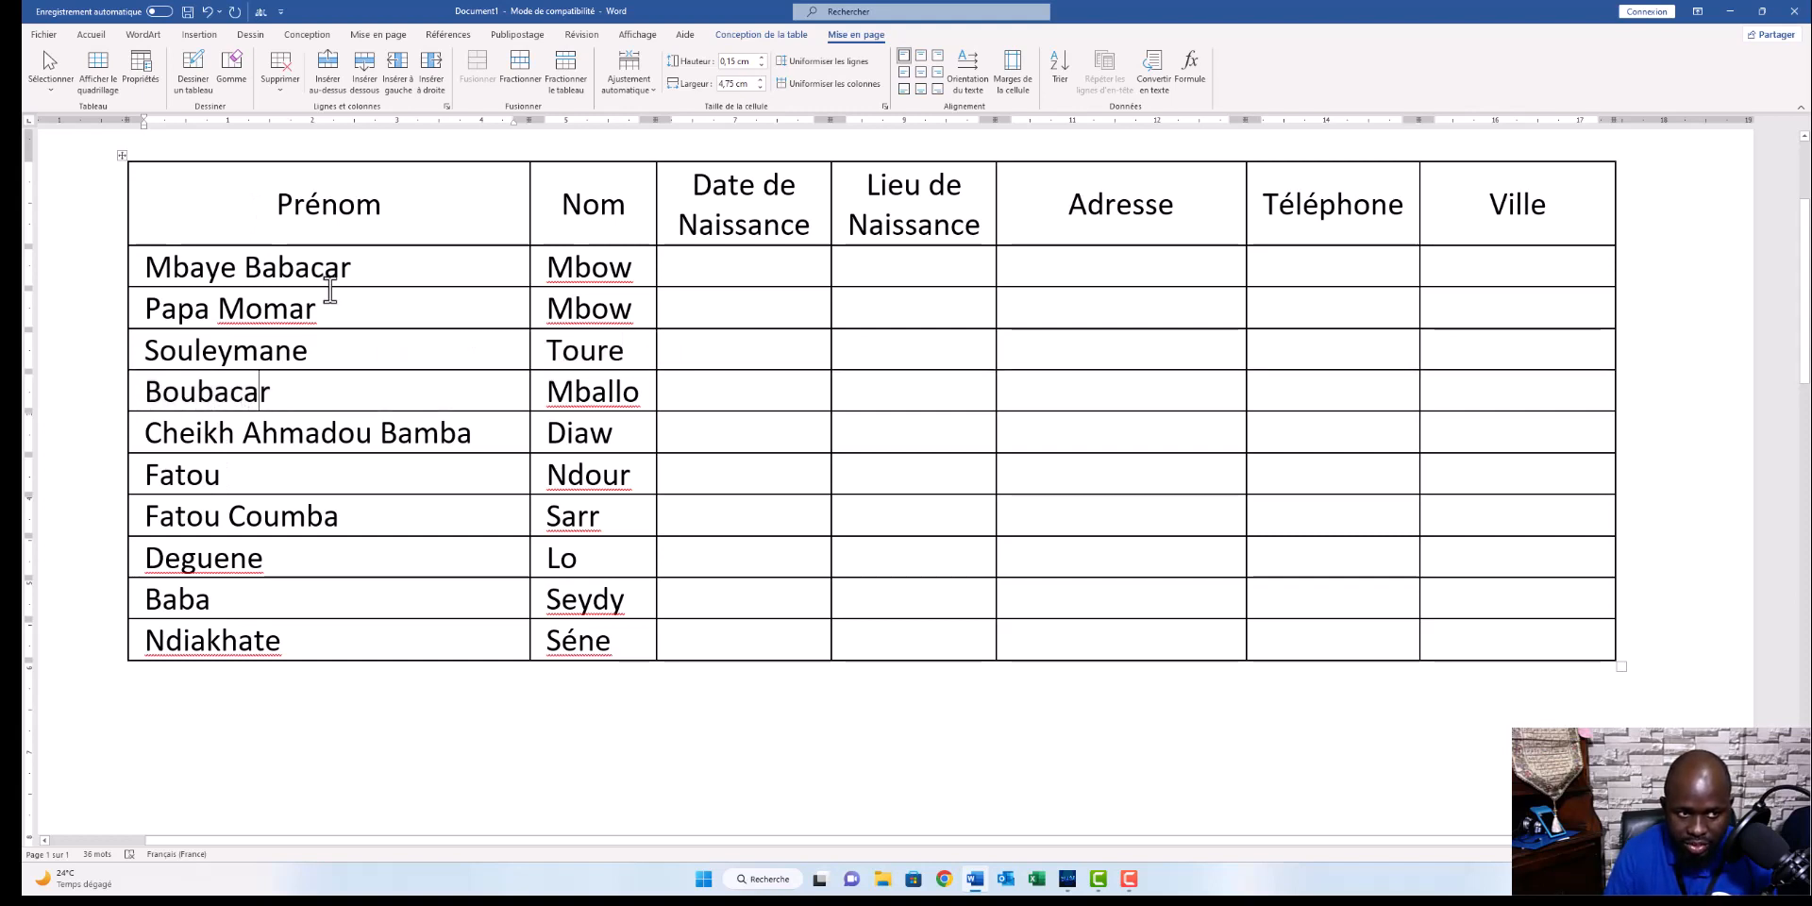
Insert an empty row below the table's fourth data row and another empty row directly above that same data row.
left_click(326, 155)
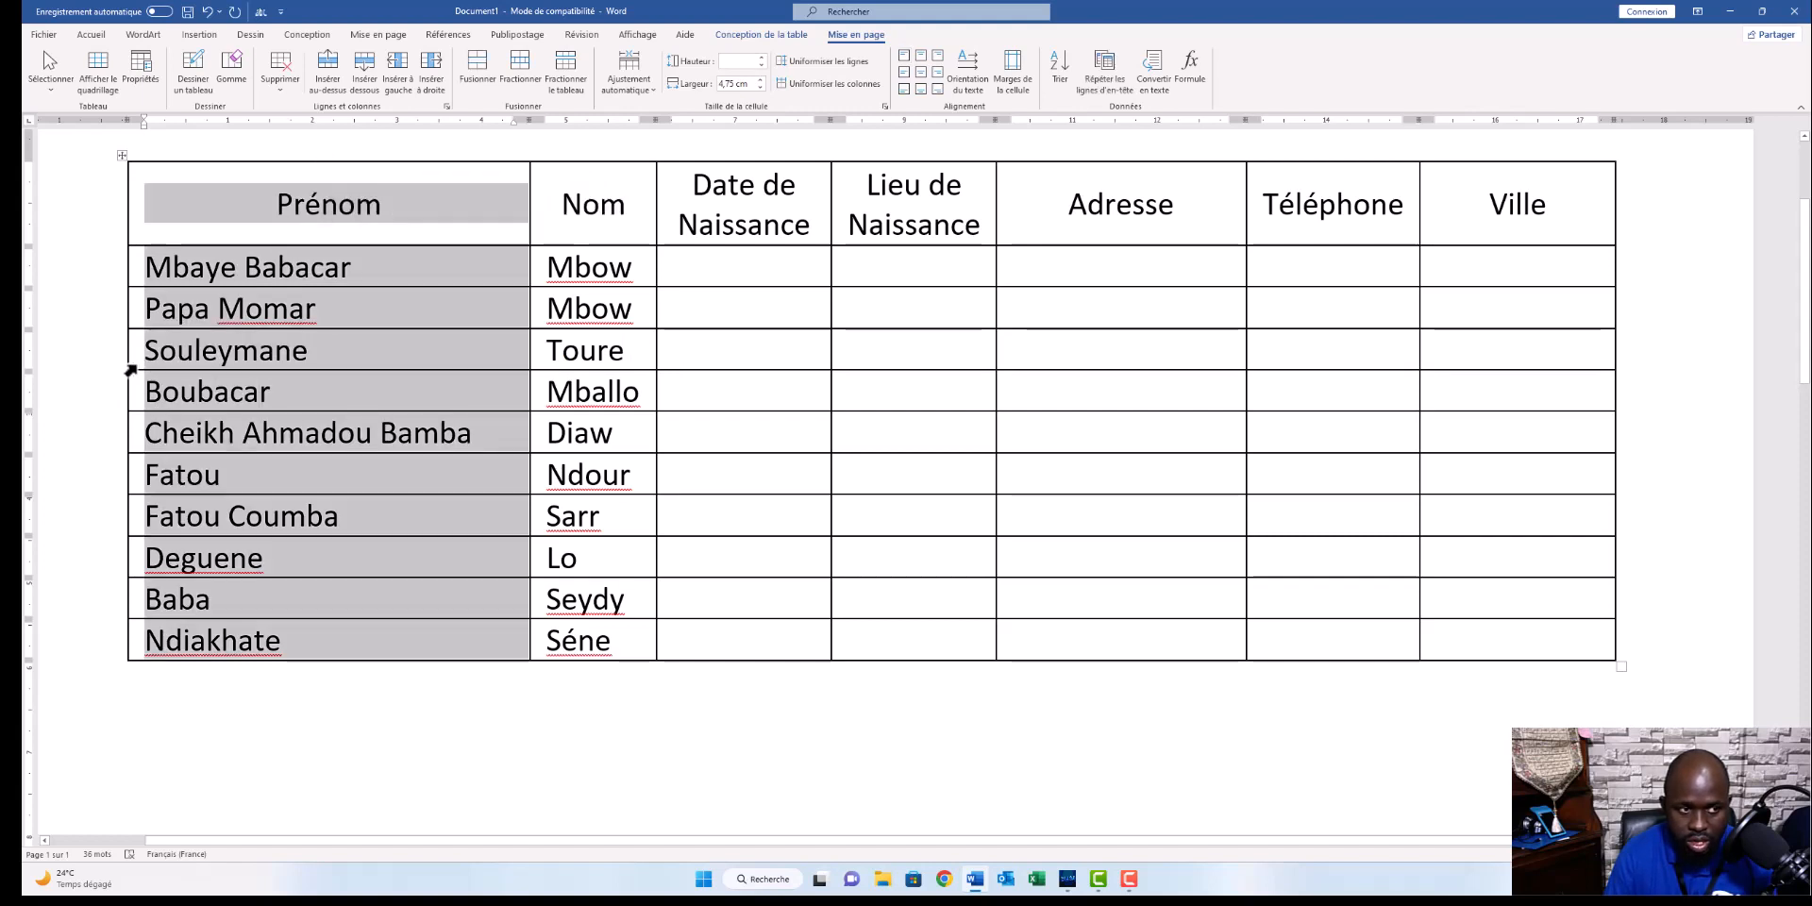
left_click_drag(132, 394, 132, 394)
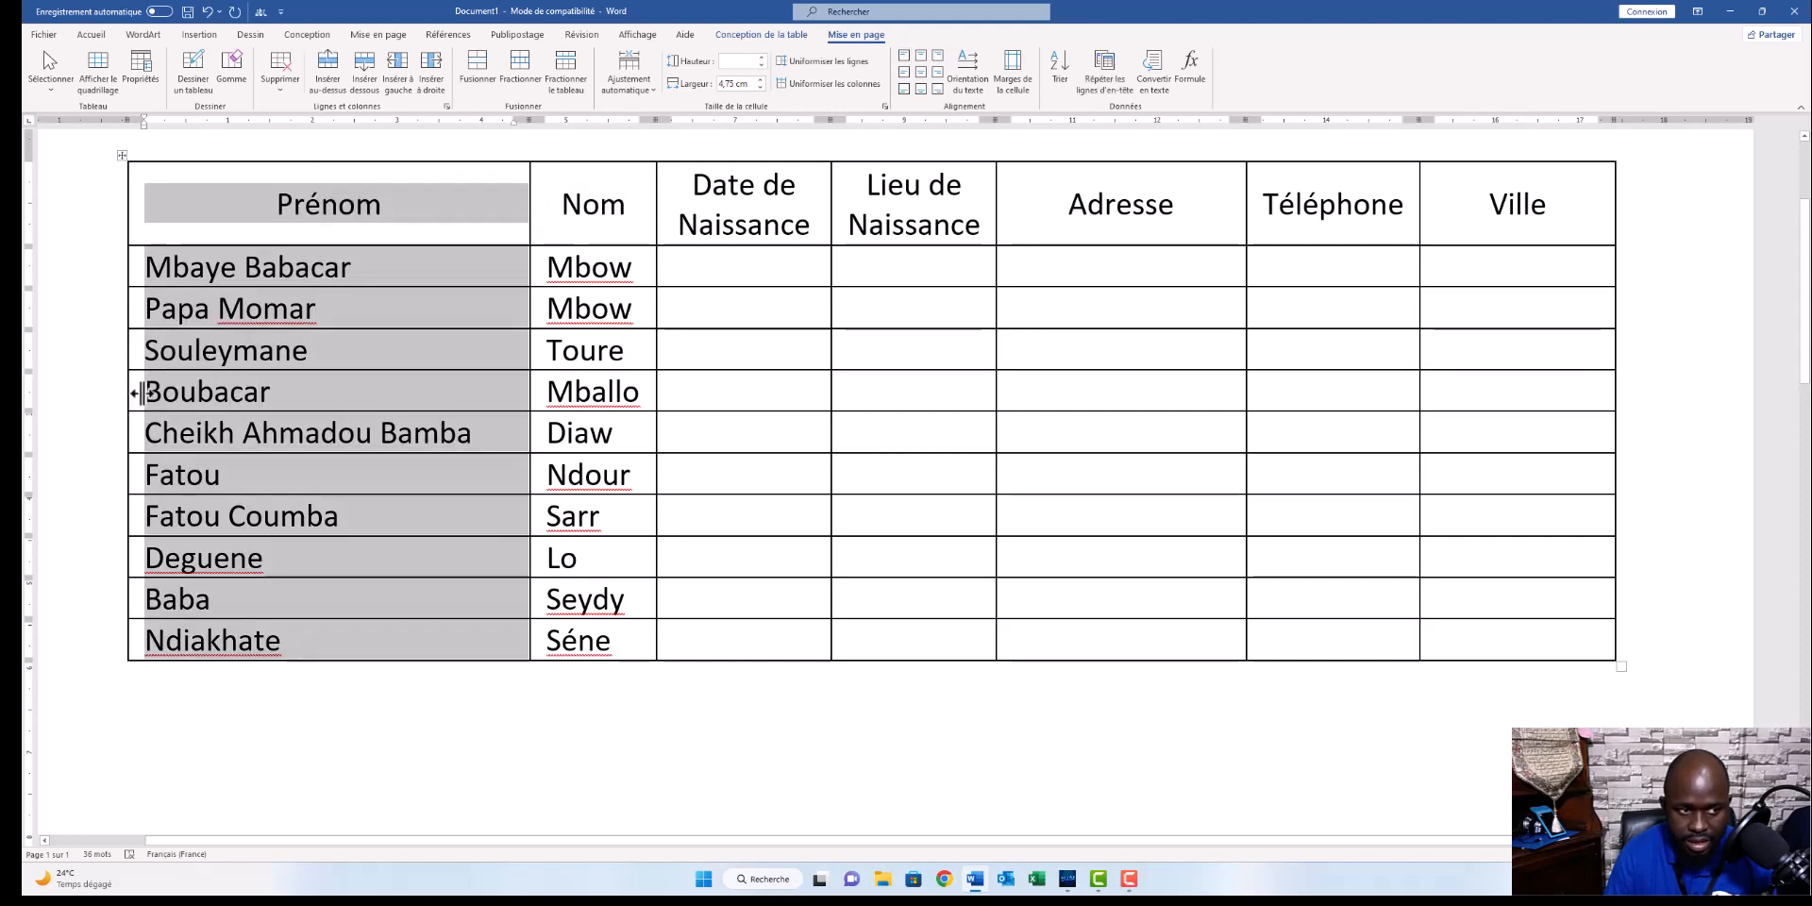
left_click(137, 395)
left_click(194, 395)
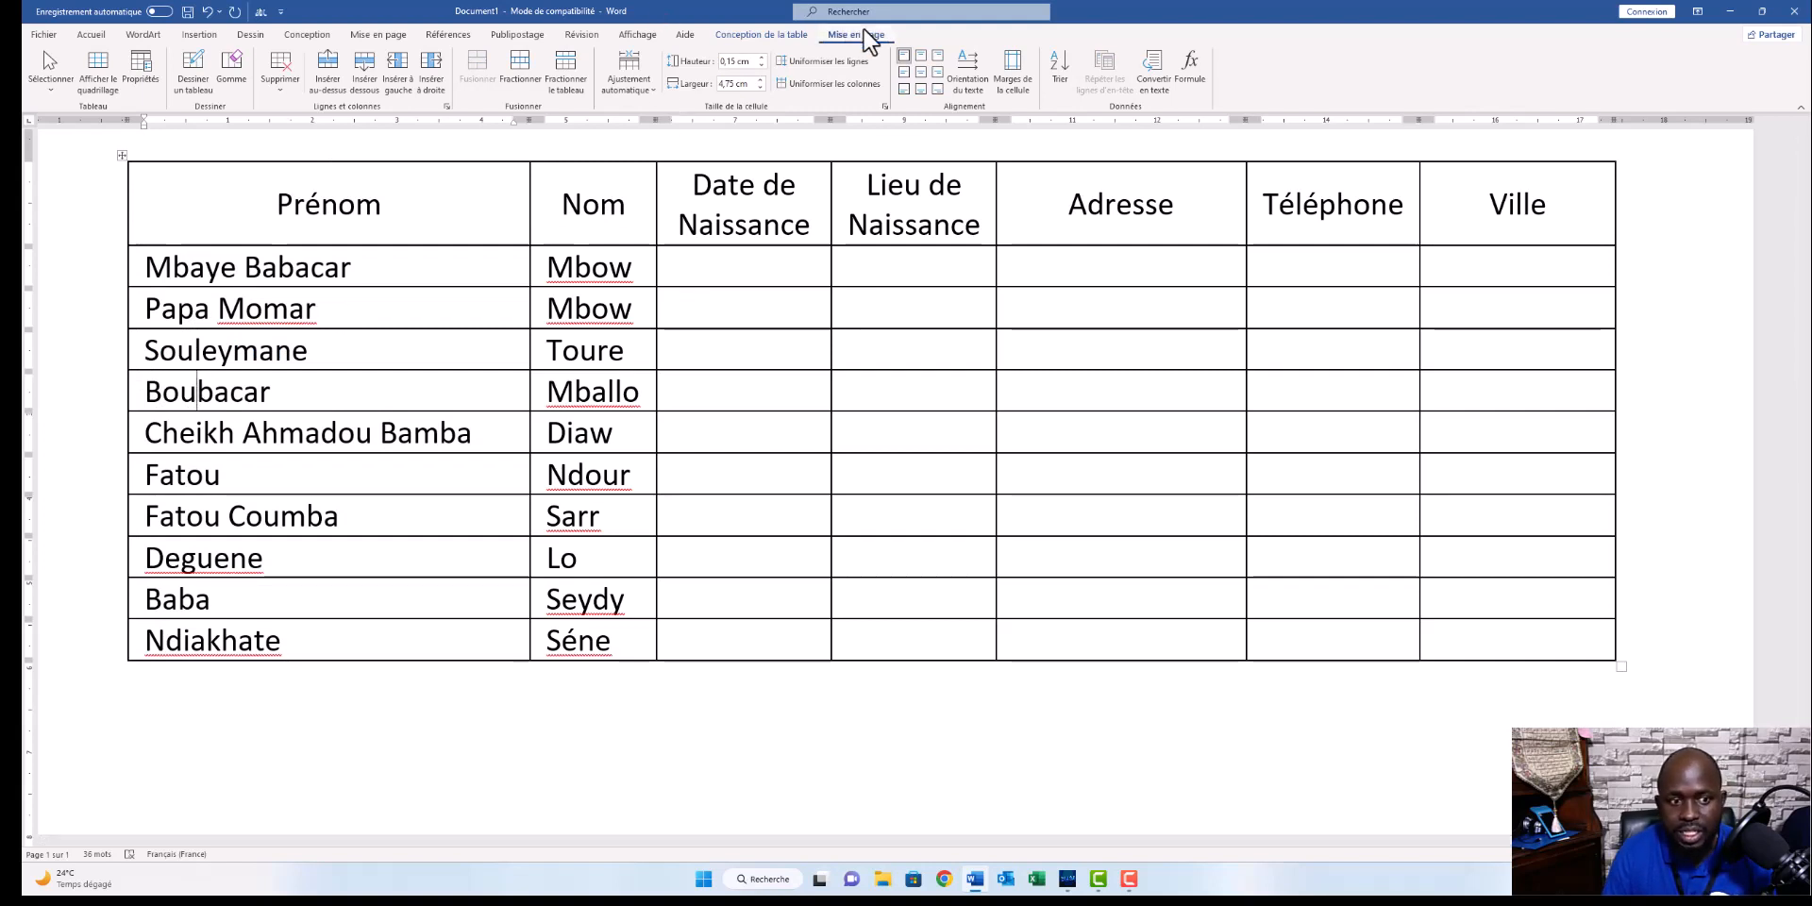
left_click(377, 103)
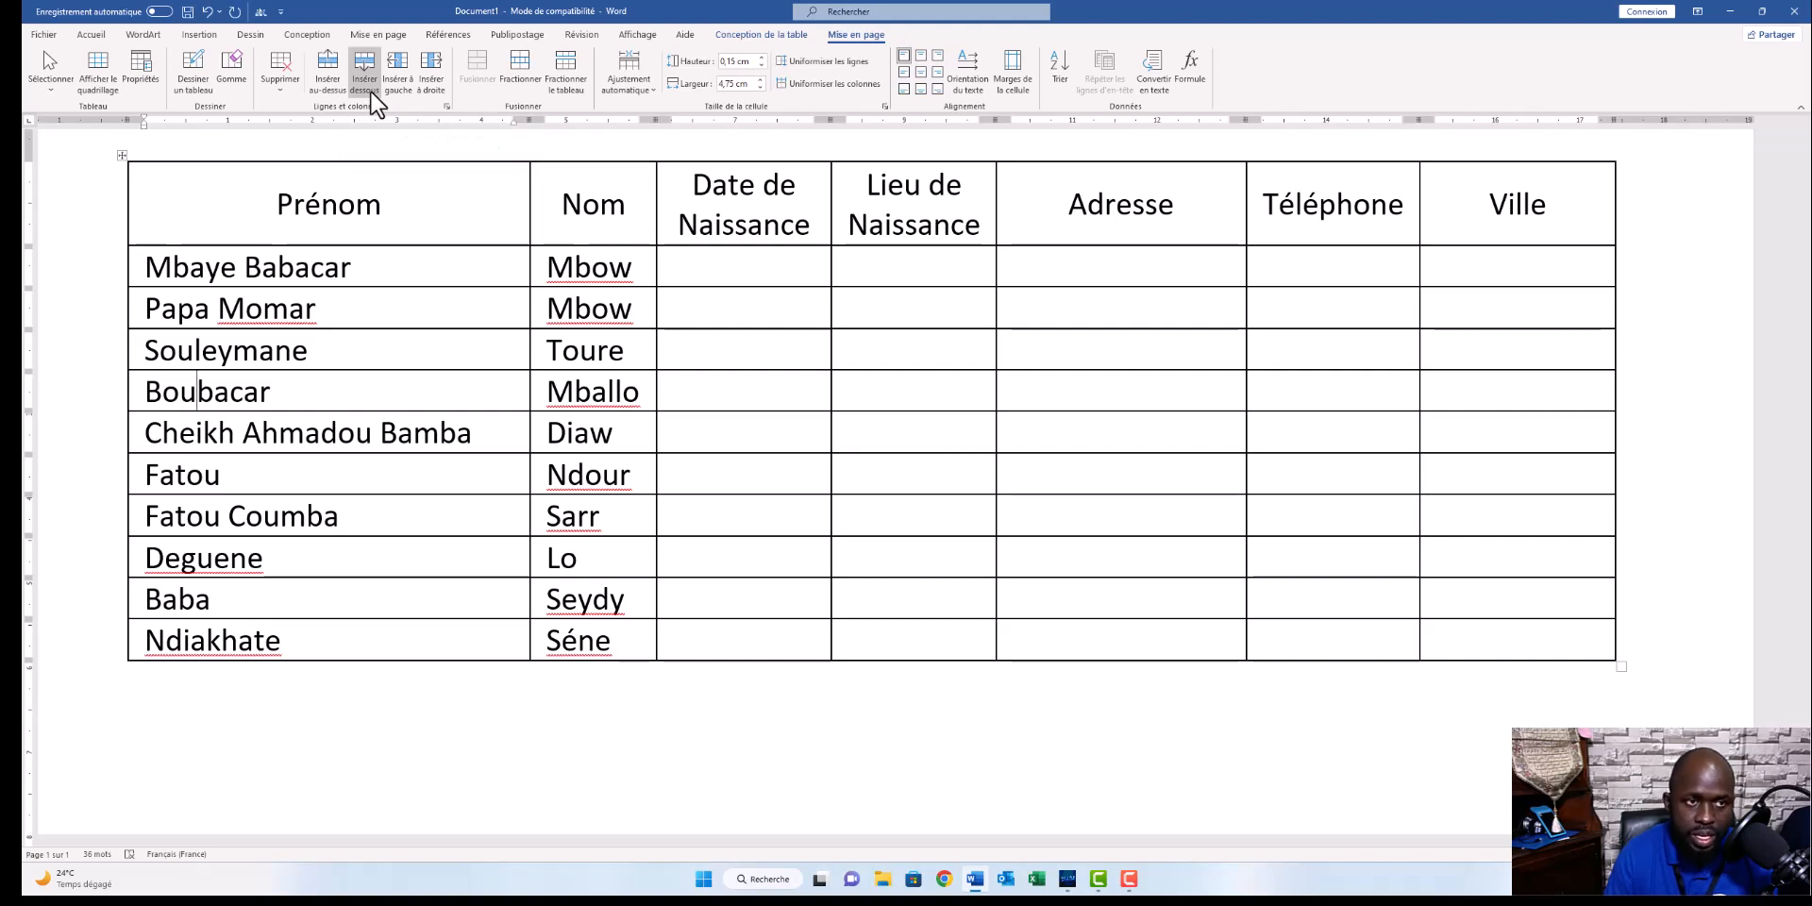
left_click(373, 94)
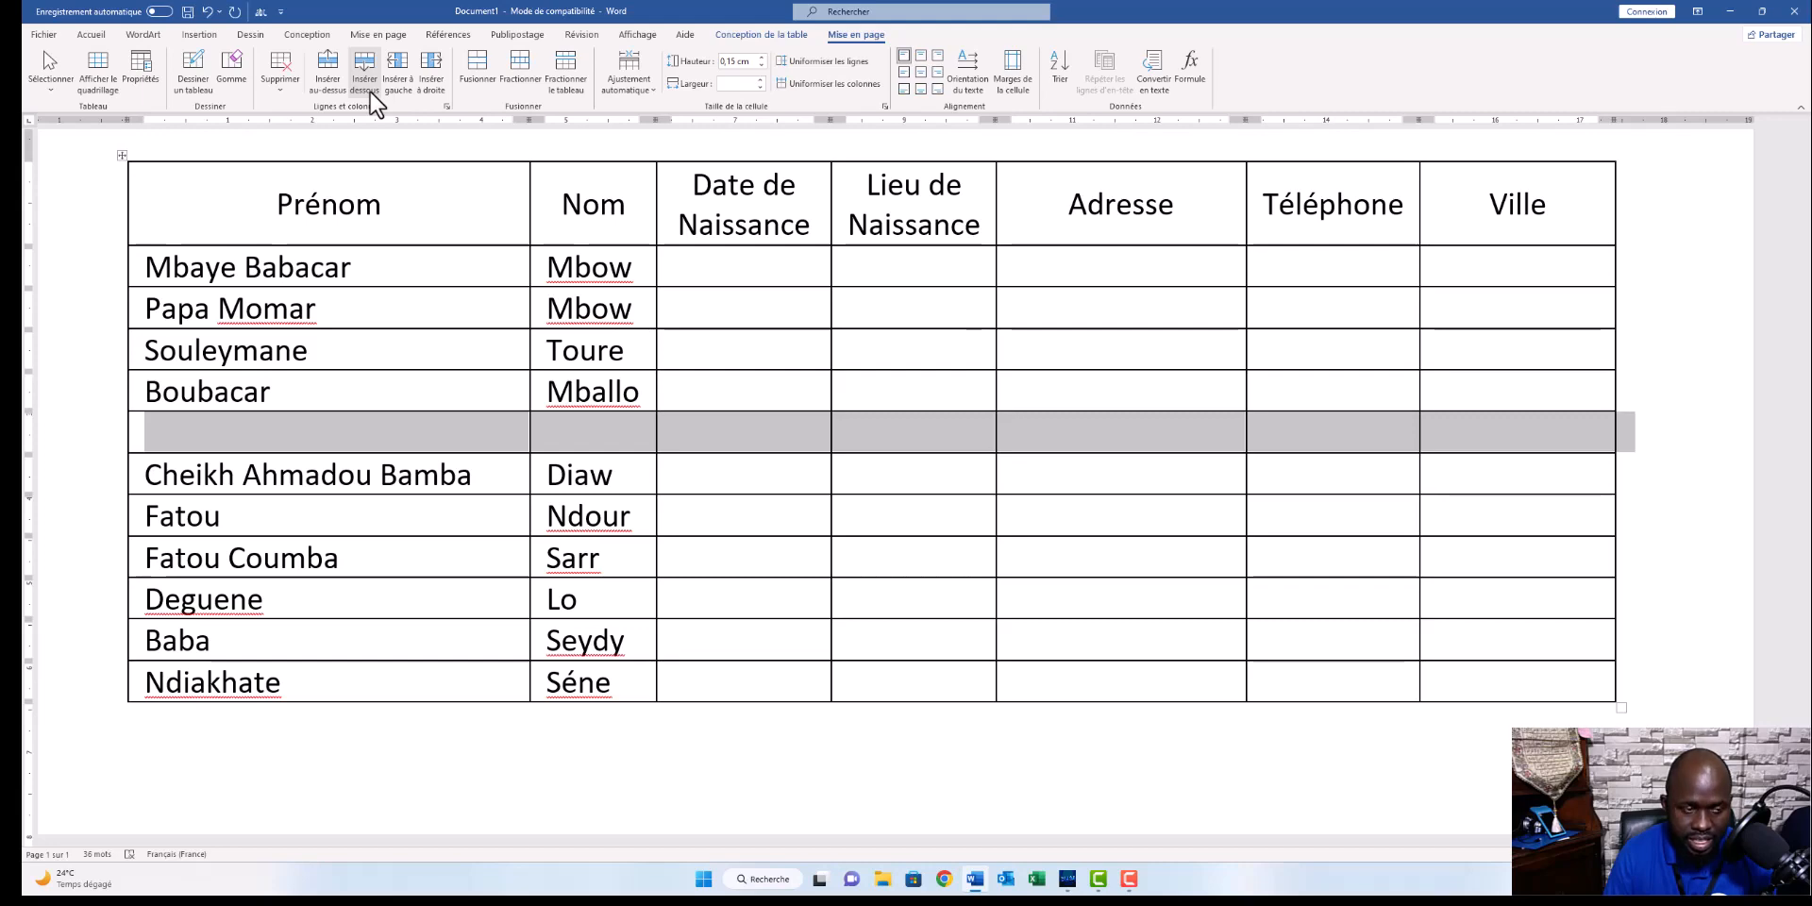
left_click(275, 392)
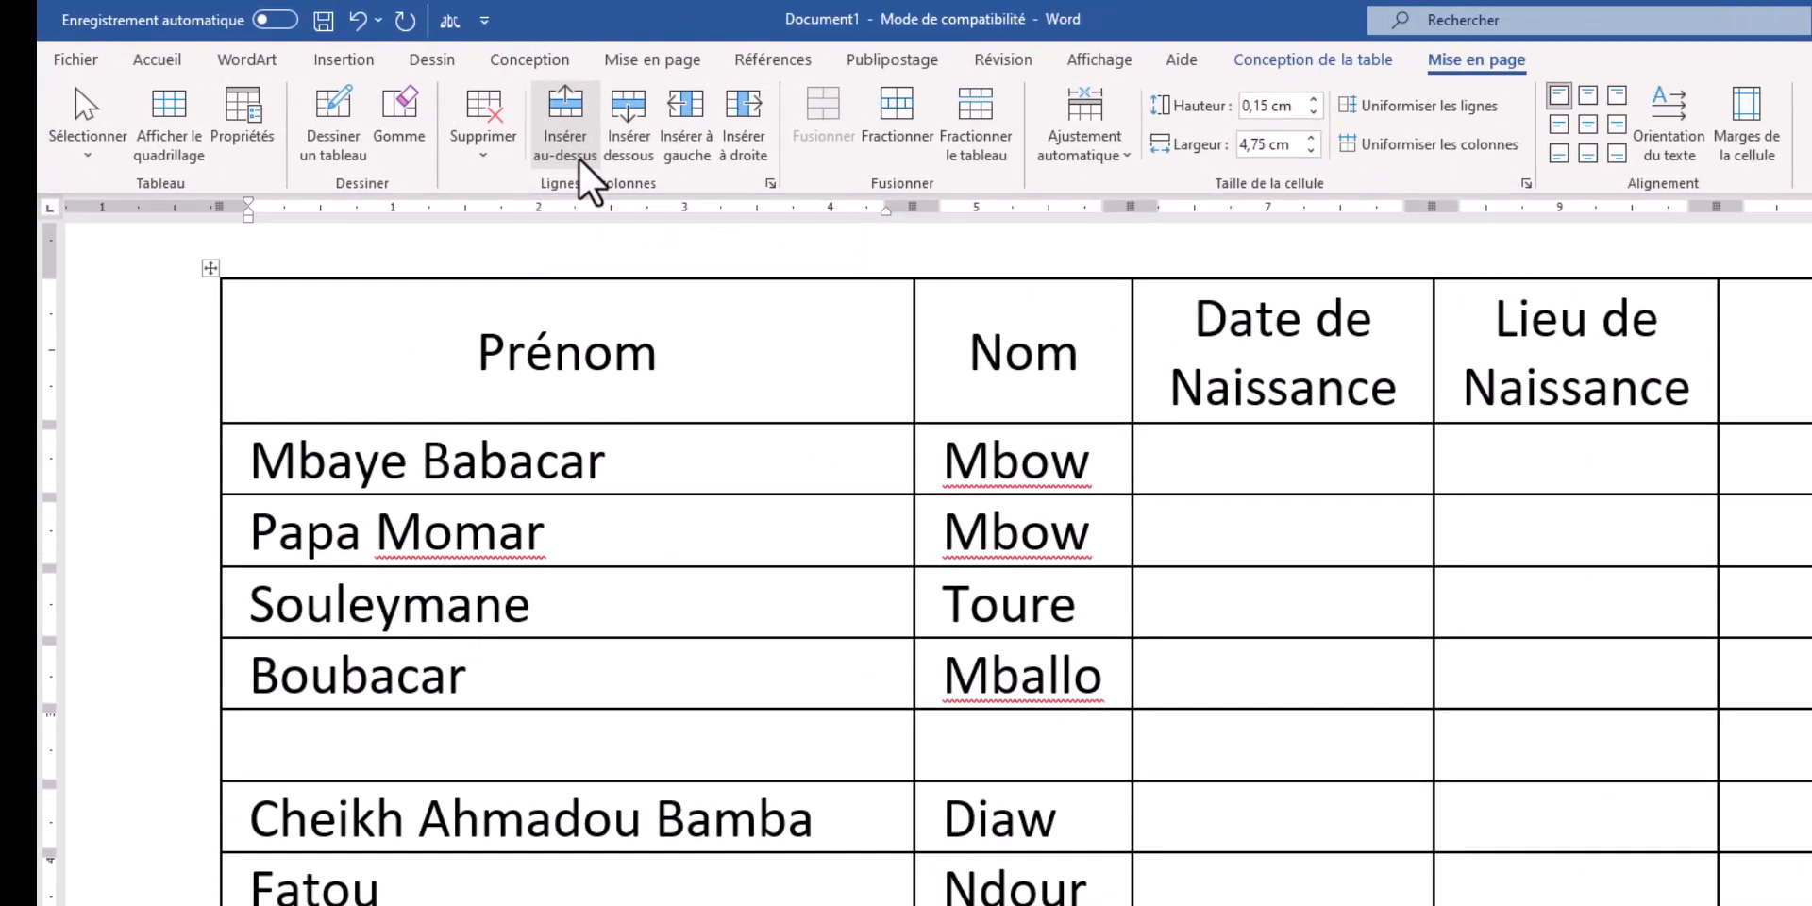
left_click(579, 159)
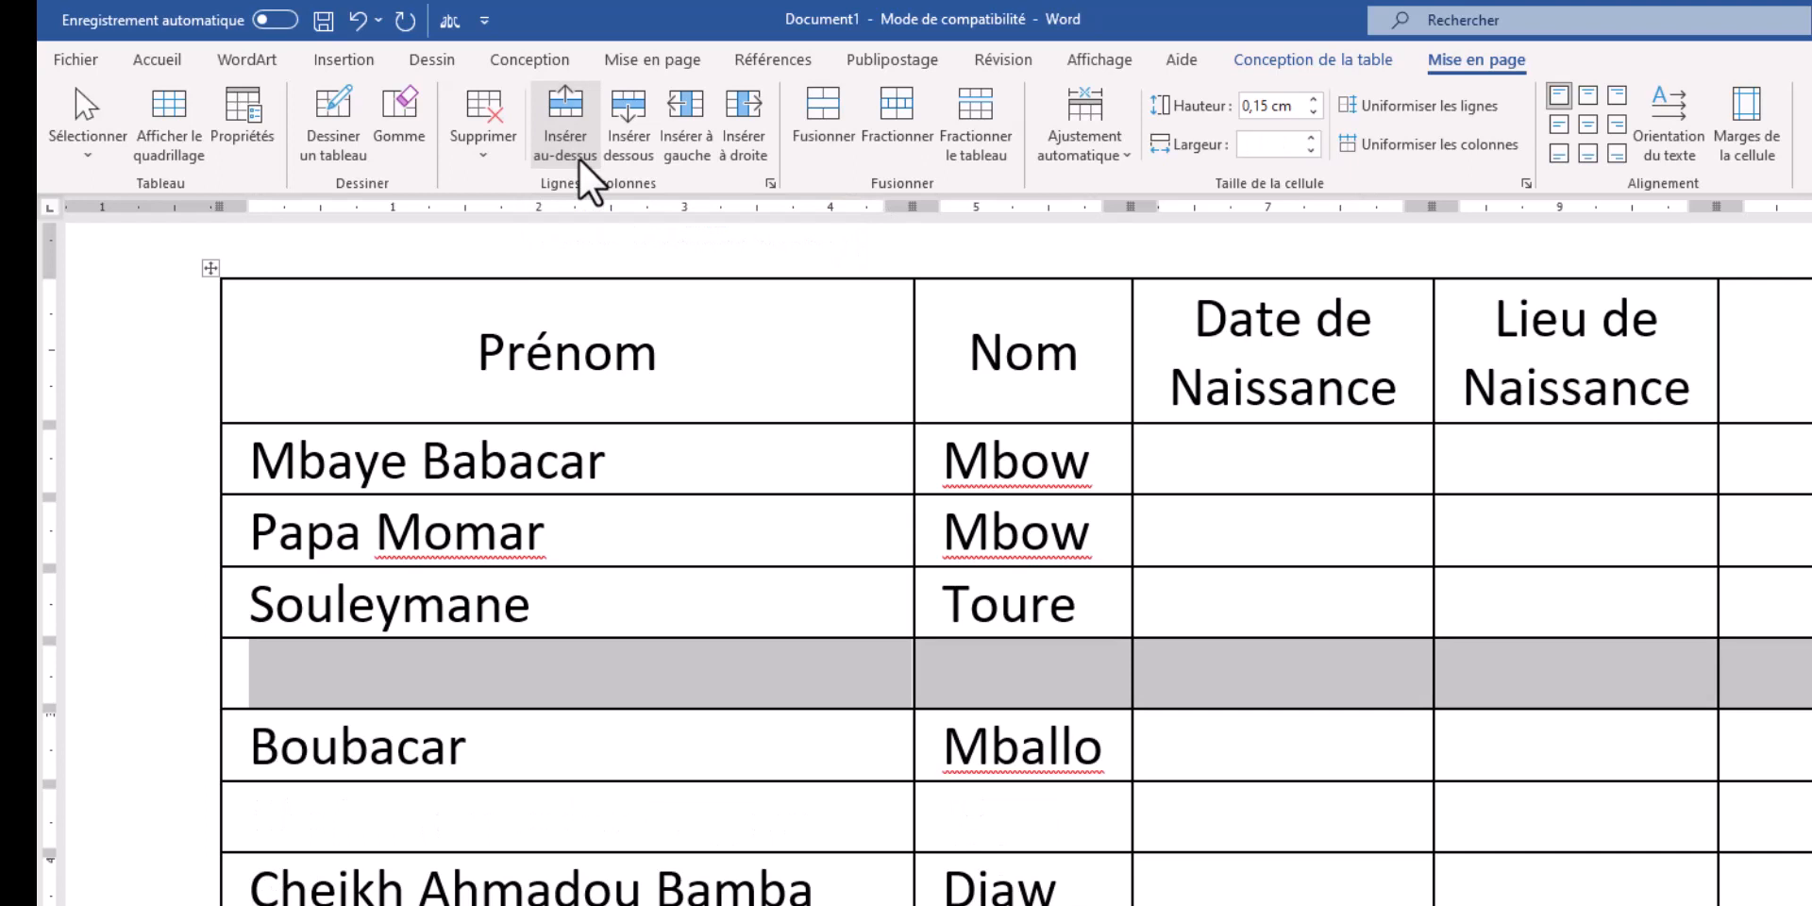
Insert an empty column between Prénom and Nom with the Nom header as reference, and undo the insertion.
left_click(1194, 314)
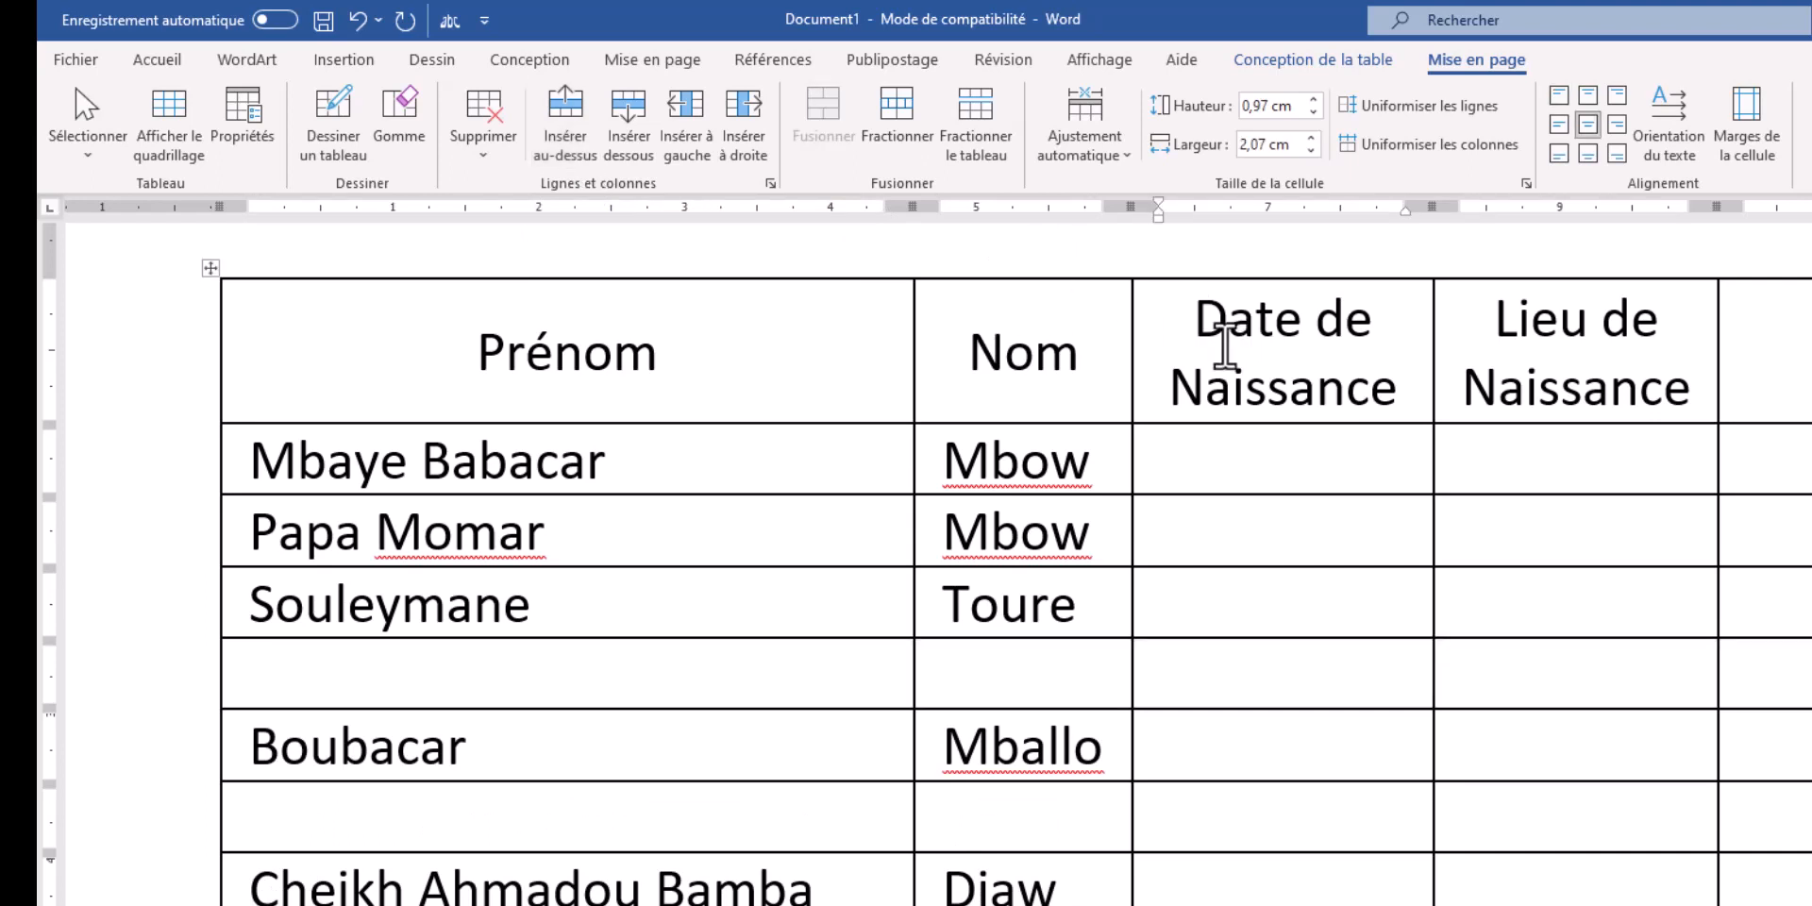
left_click(1045, 337)
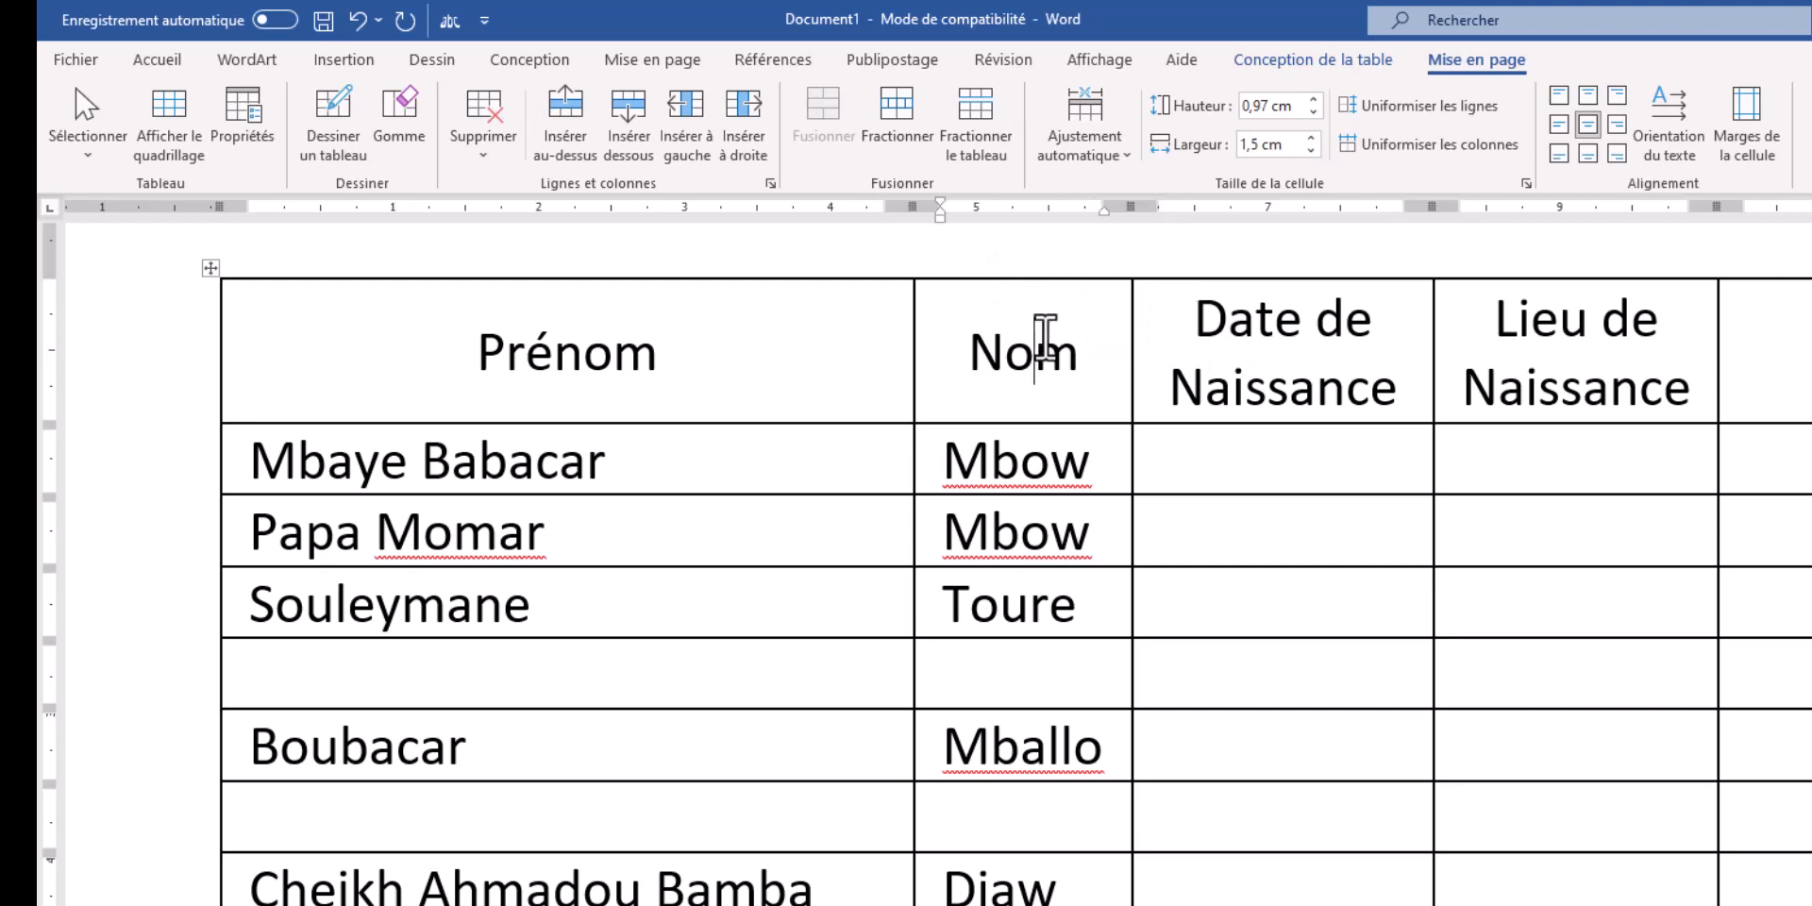
left_click(1305, 348)
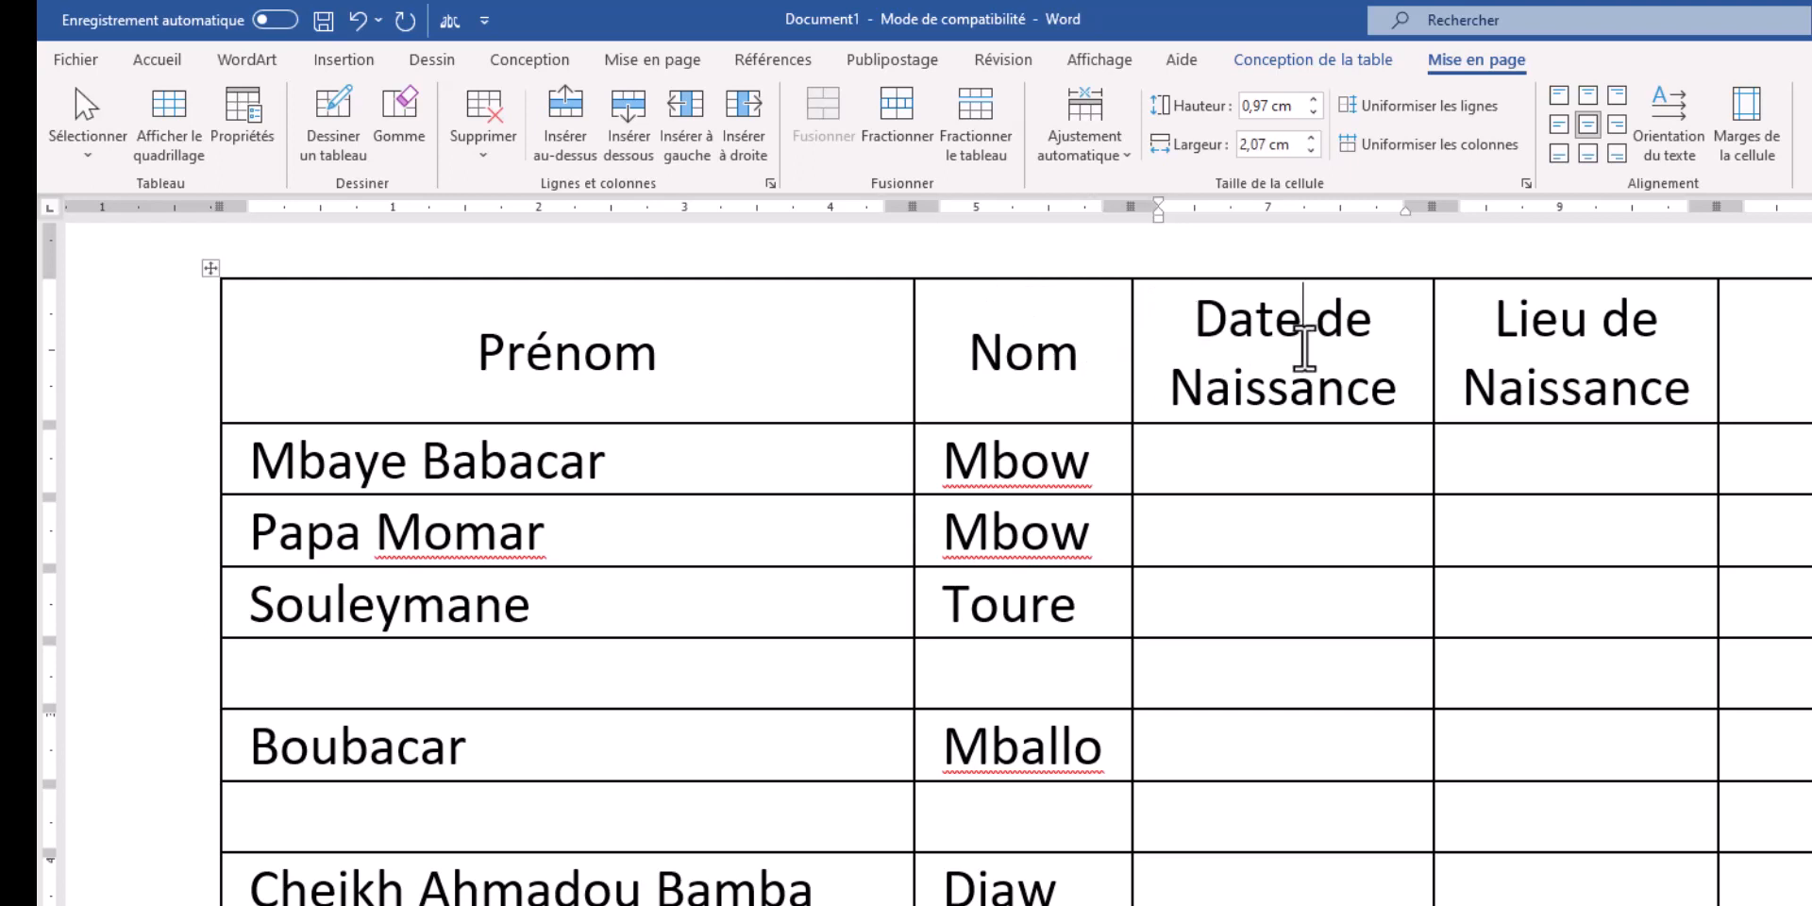
left_click(1070, 321)
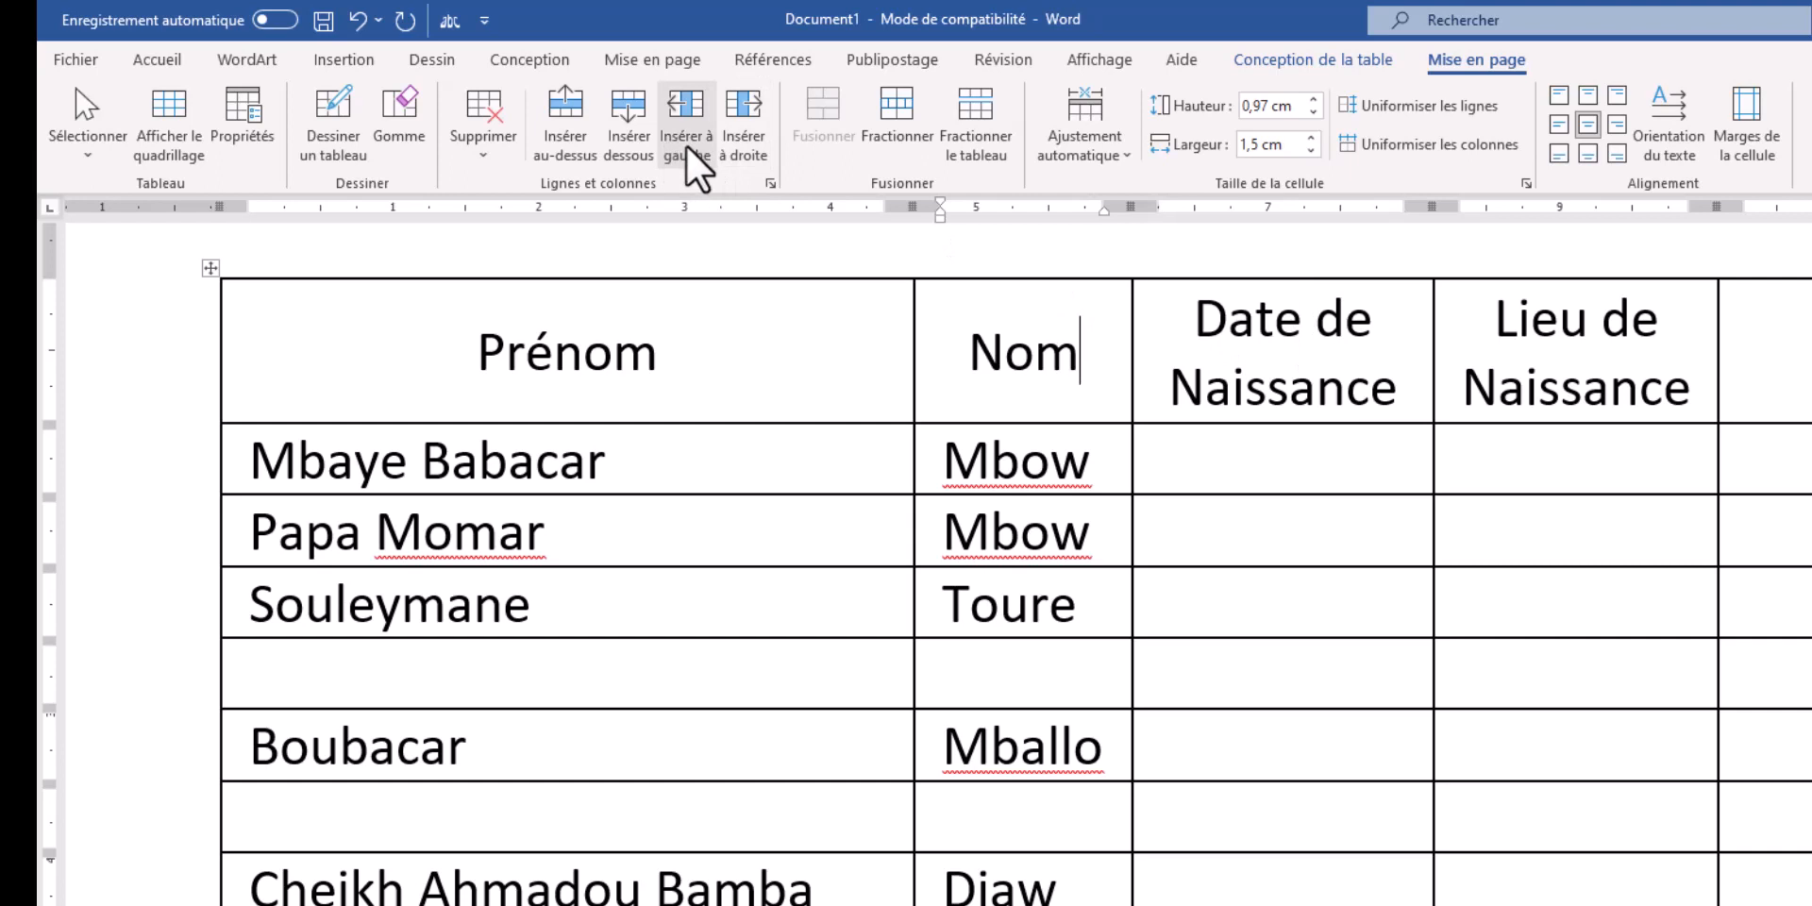
left_click(711, 149)
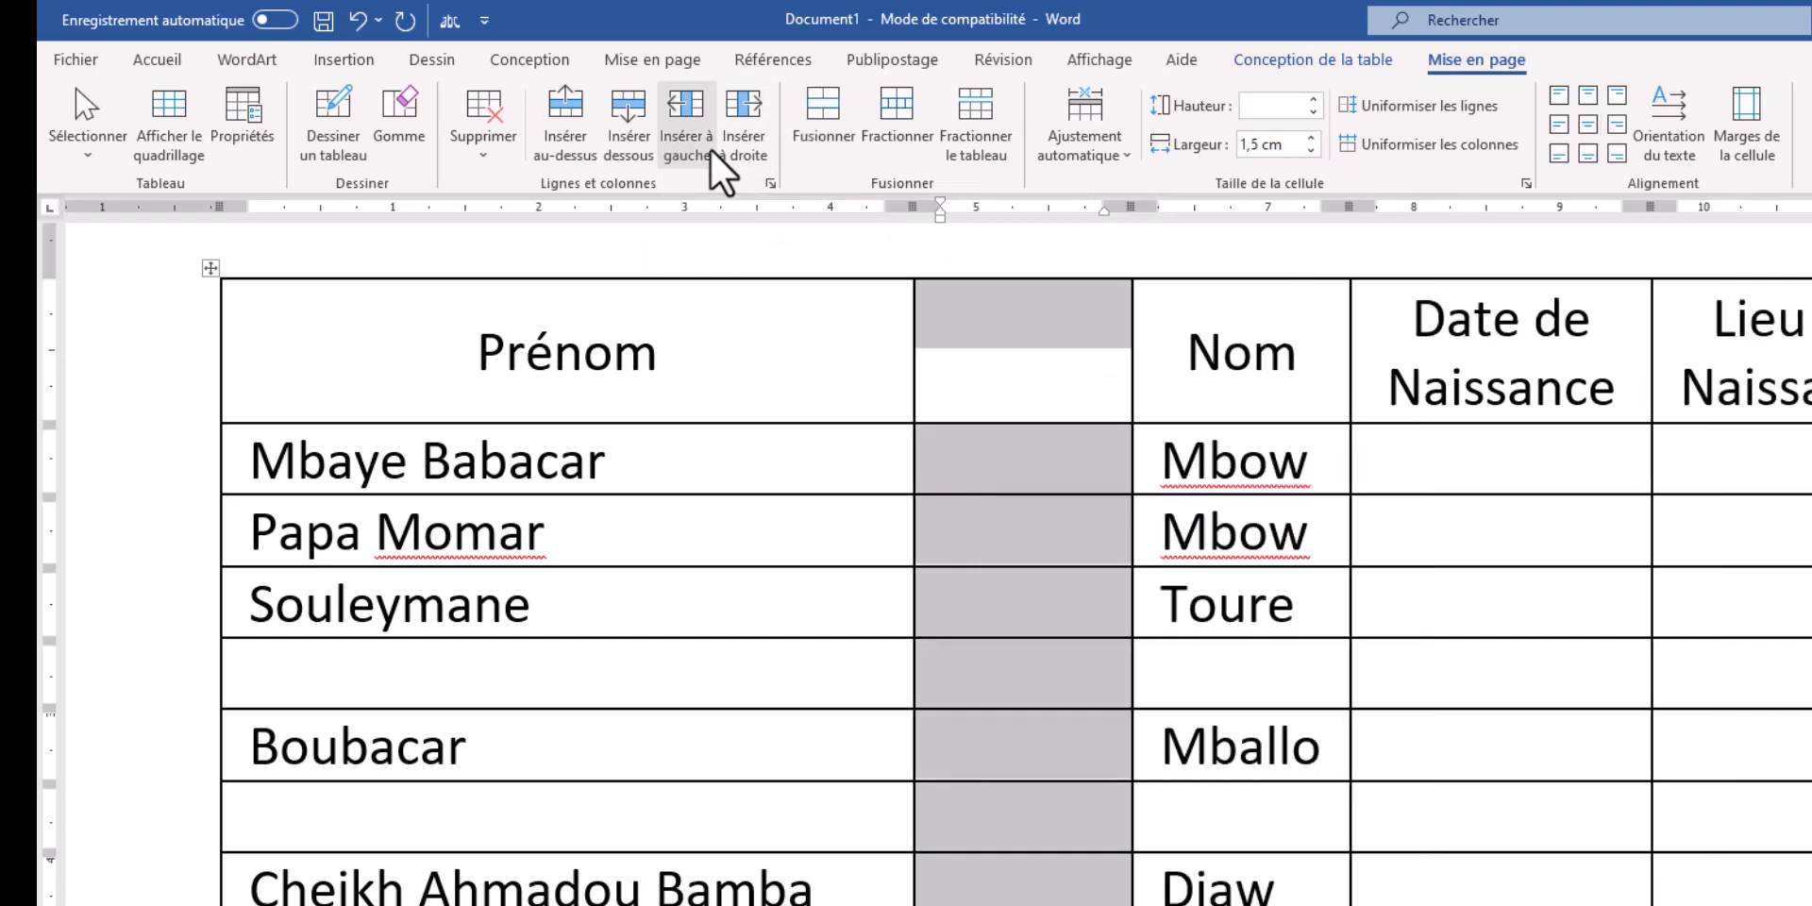
left_click(355, 20)
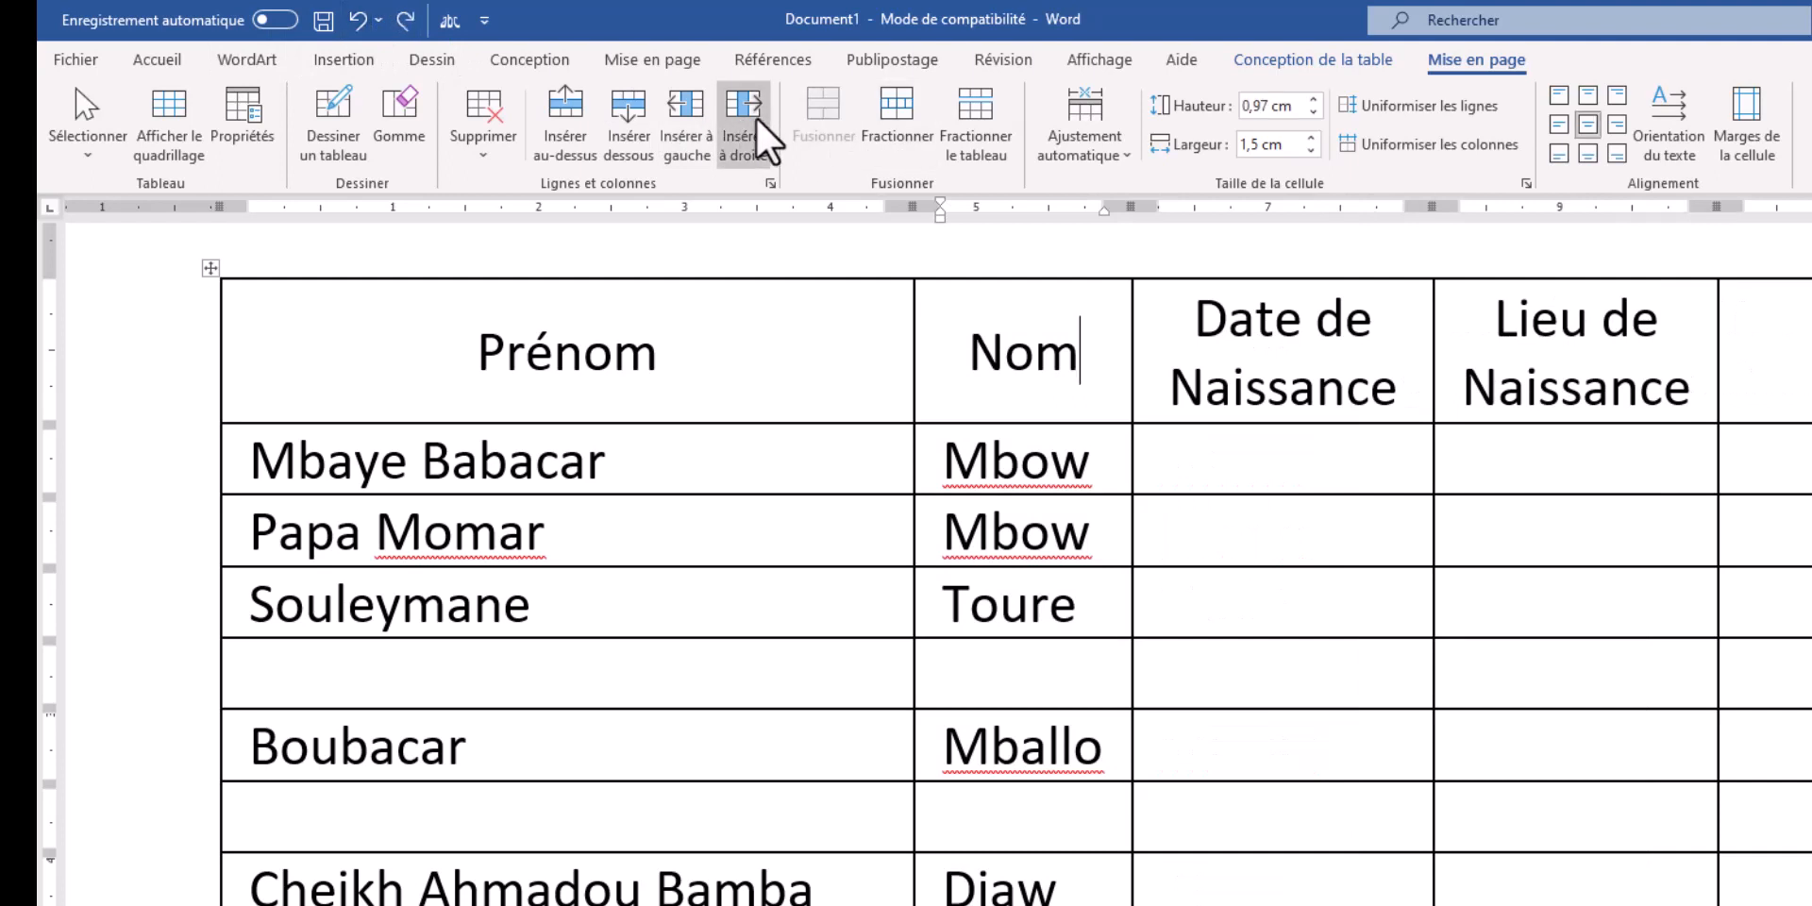
Insert an empty column between Nom and Date de Naissance, and undo it together with the two added rows.
left_click(756, 117)
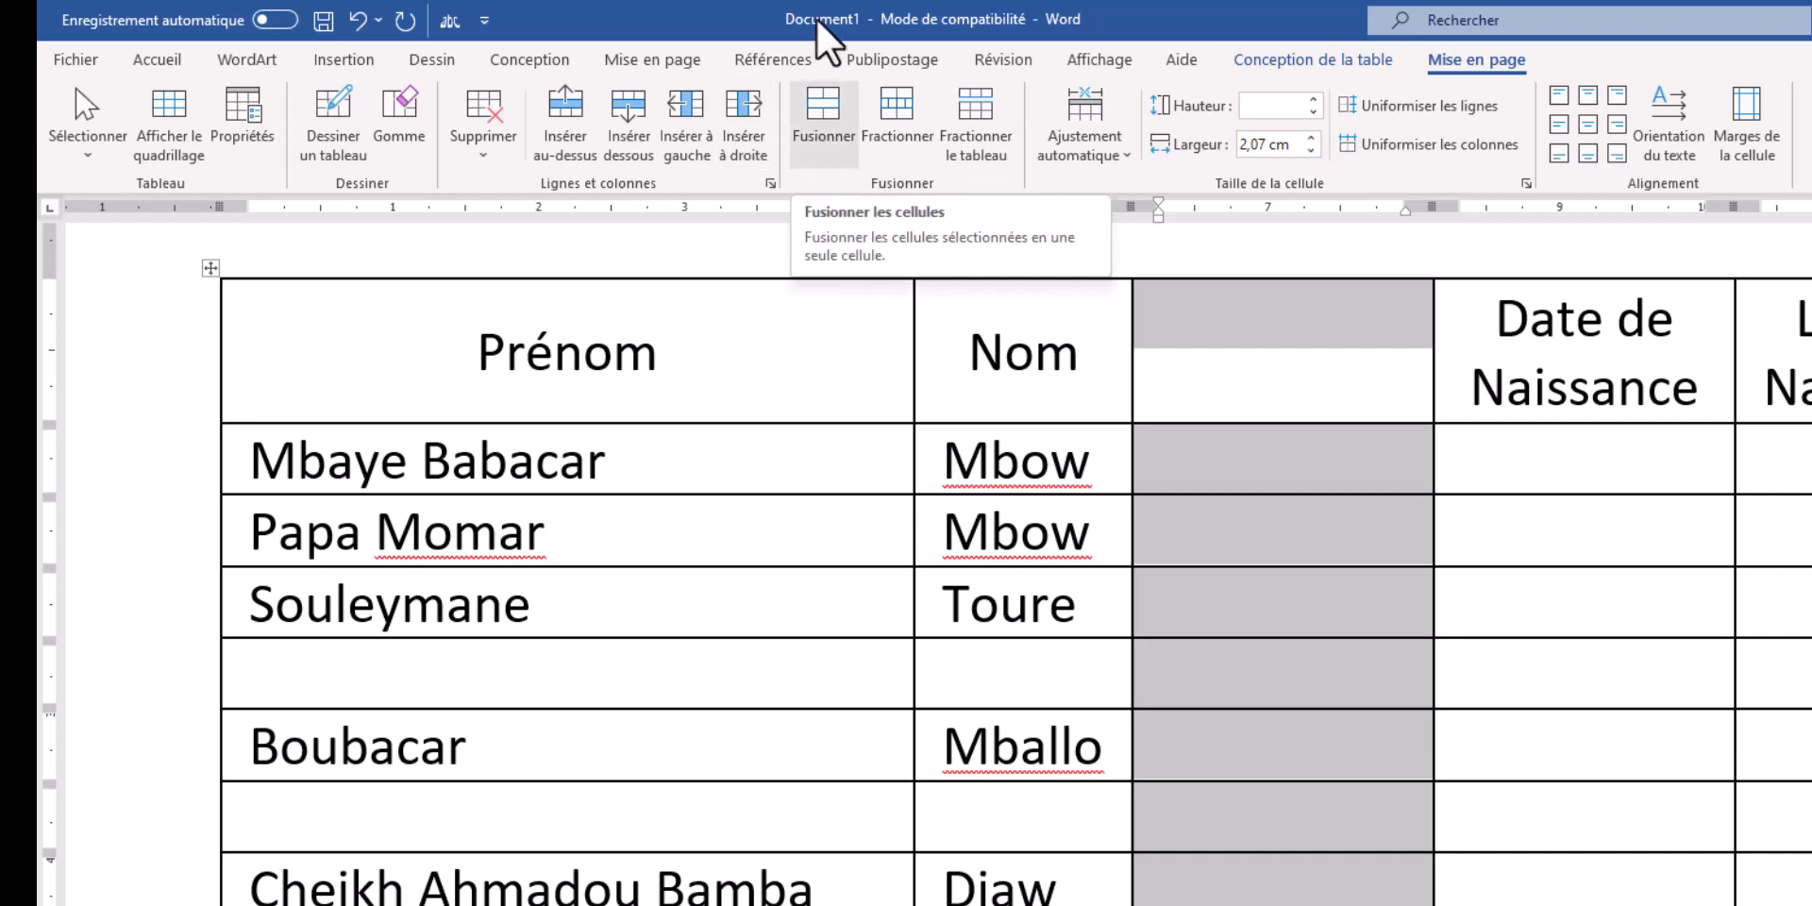
left_click(364, 20)
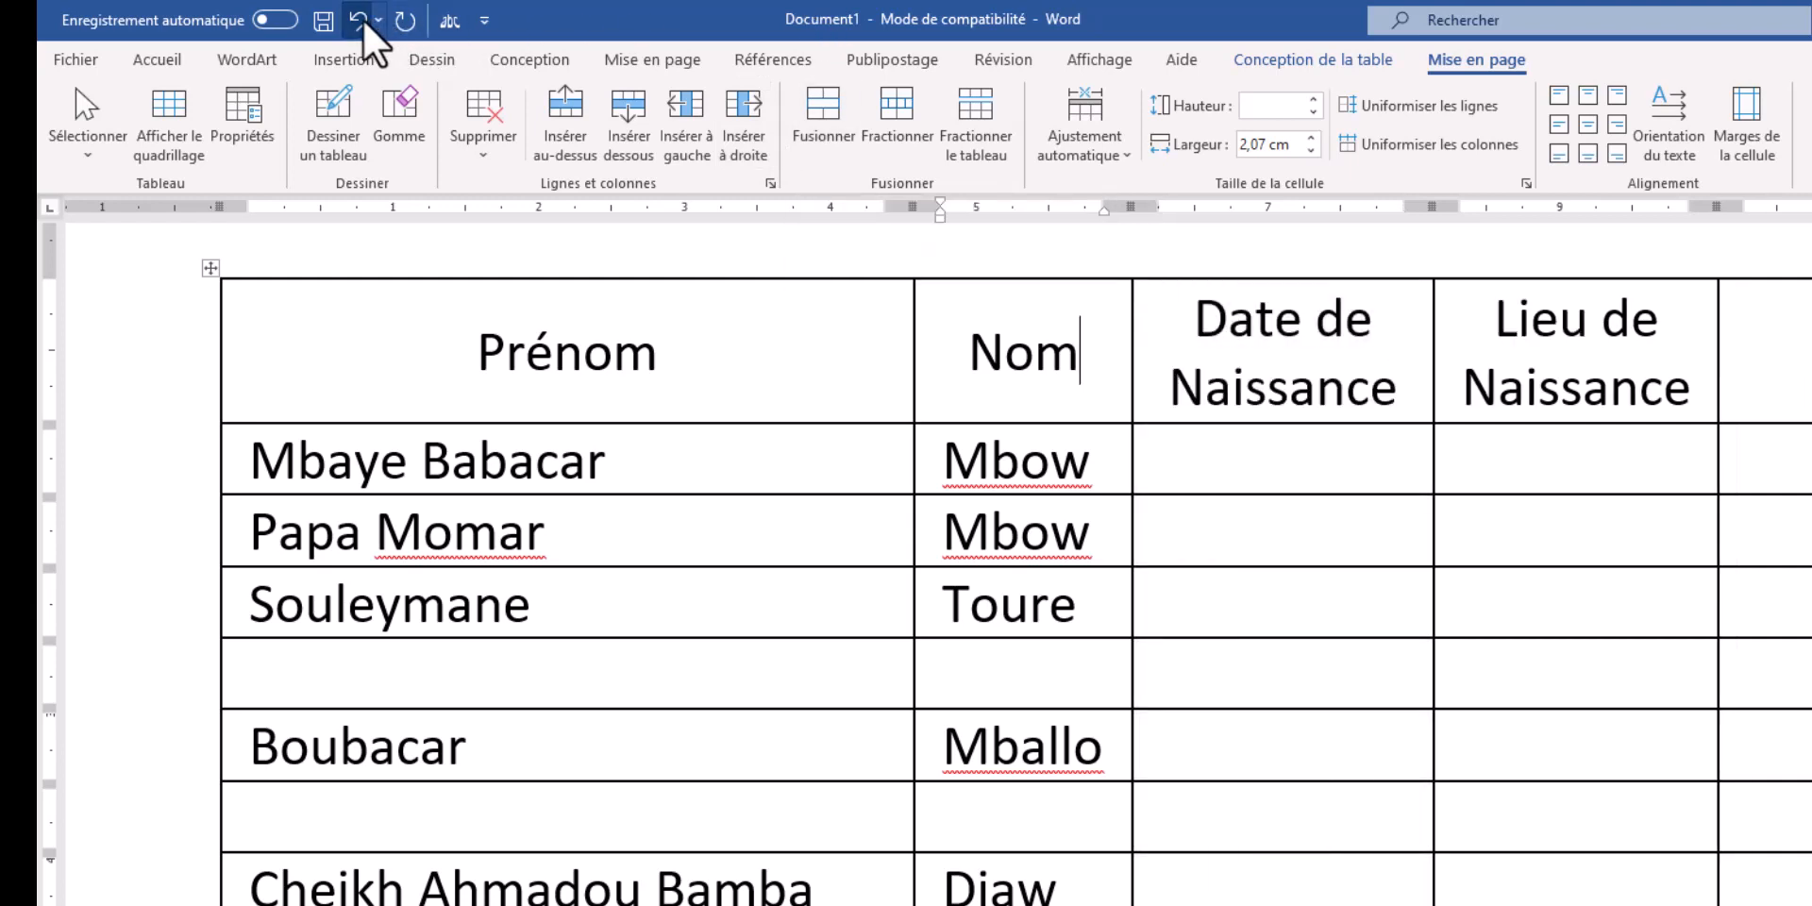
left_click(365, 20)
left_click(364, 20)
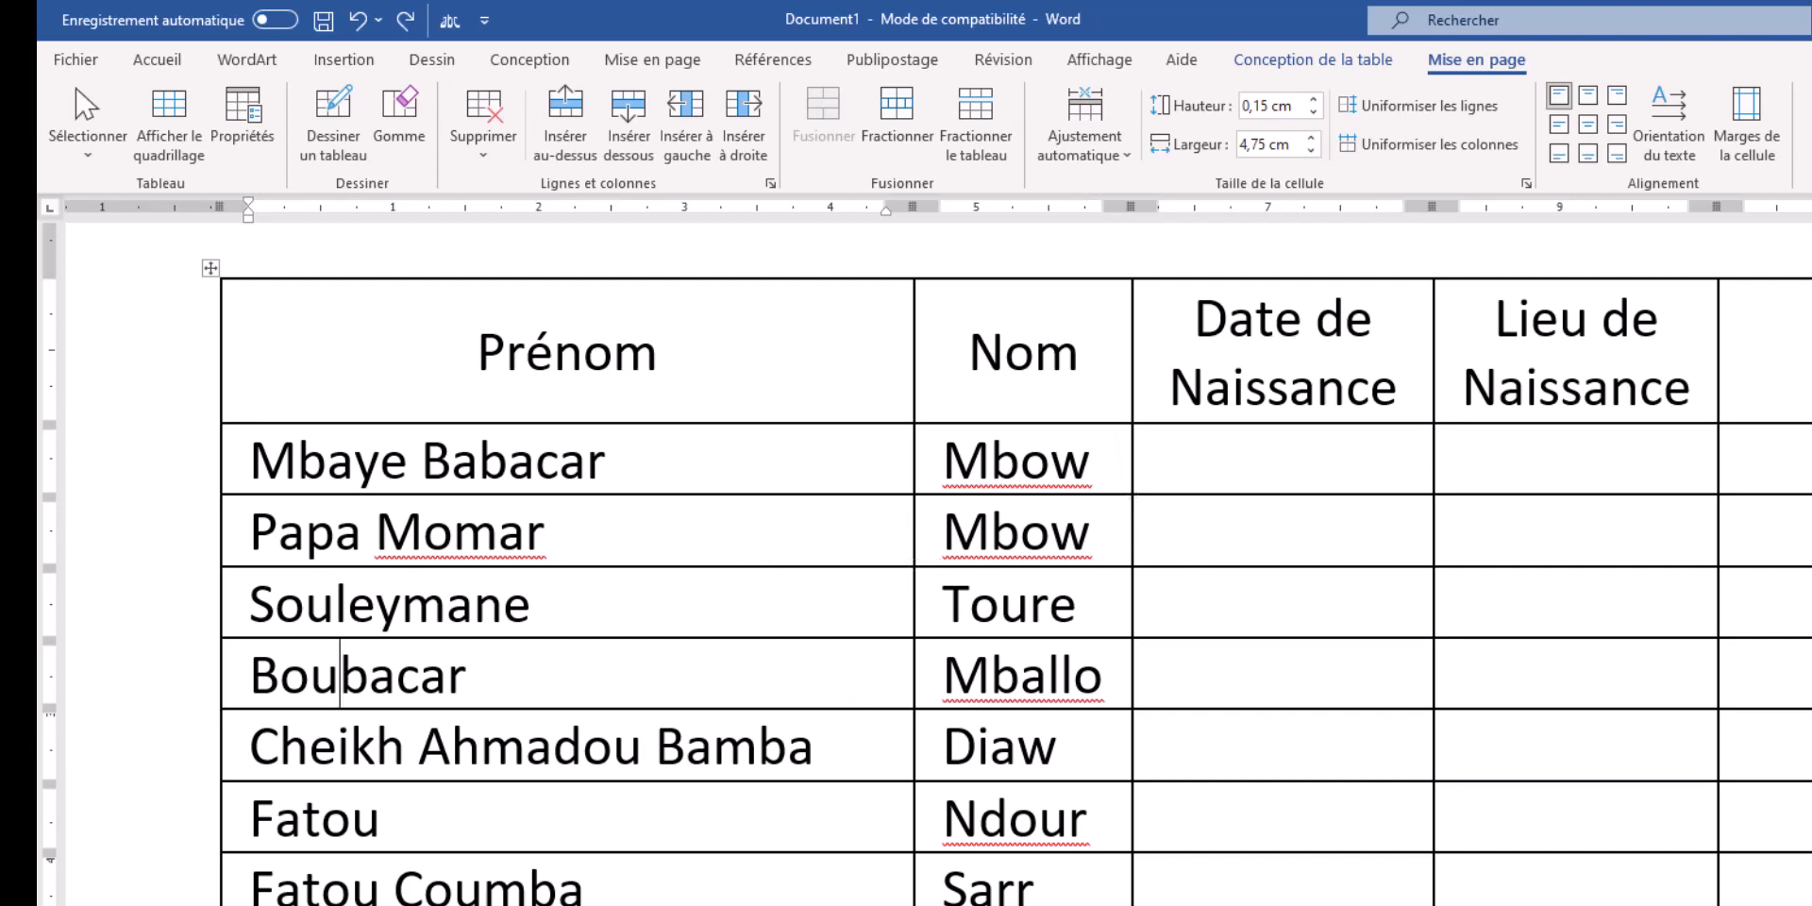
Widen only the selected Nom cell of the first data row to 2 cm, and undo the width change.
scroll(939, 564, "up", 8)
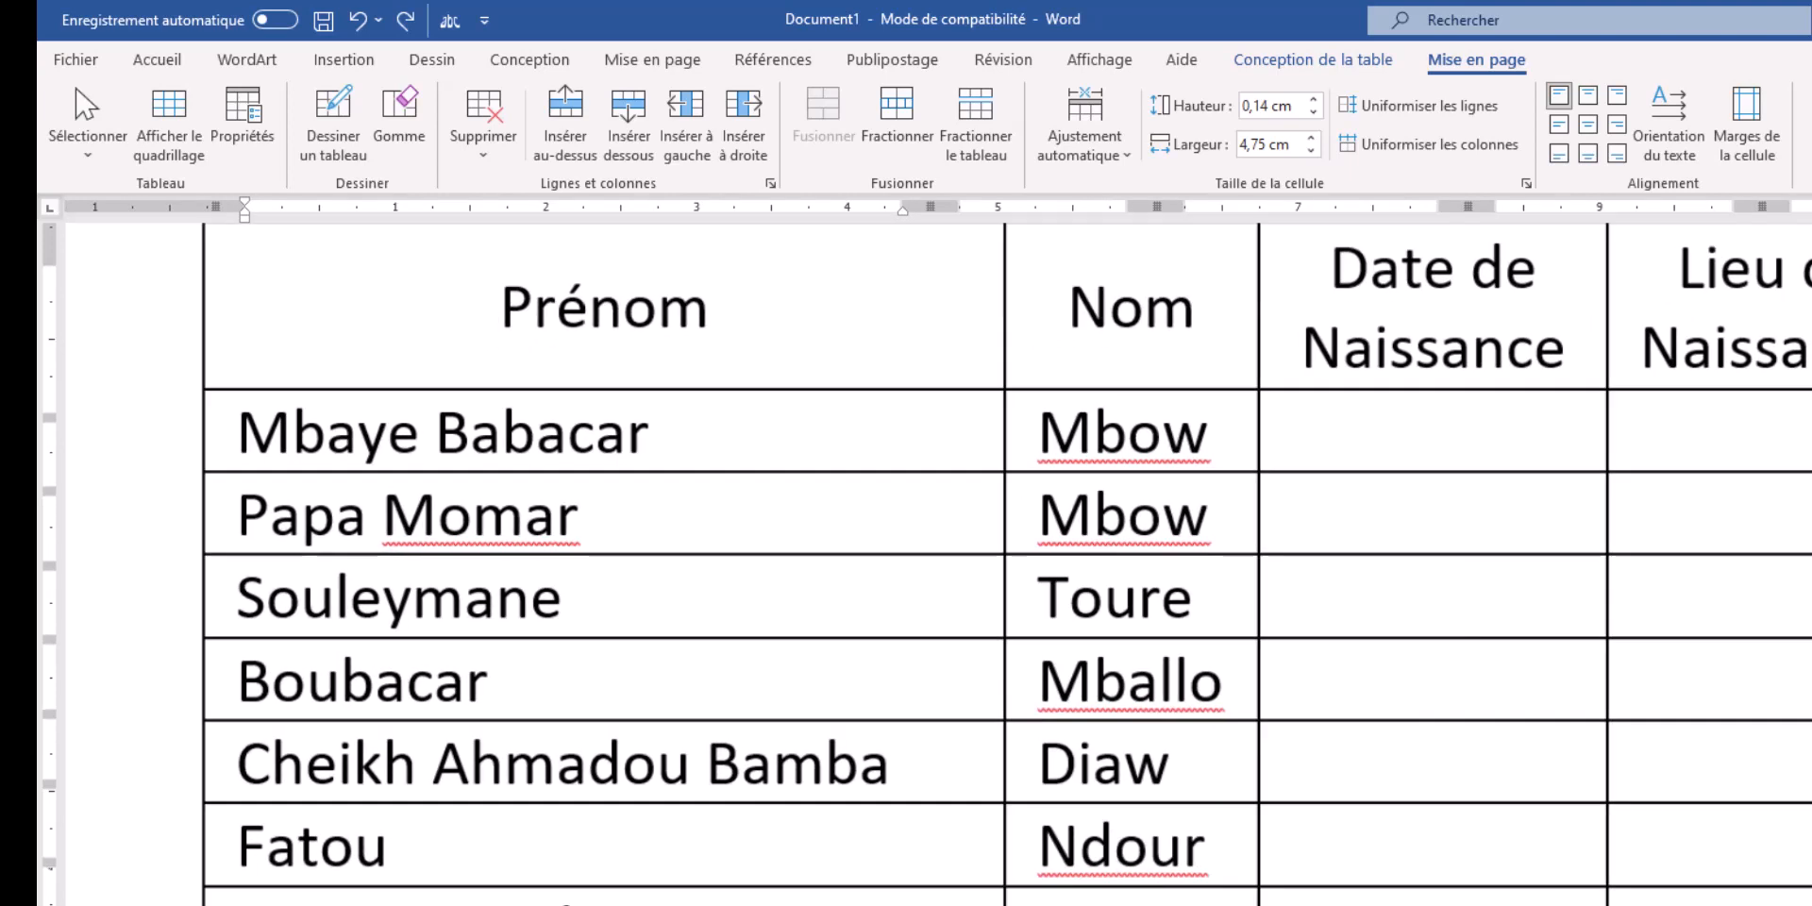
scroll(1694, 840, "up", 5)
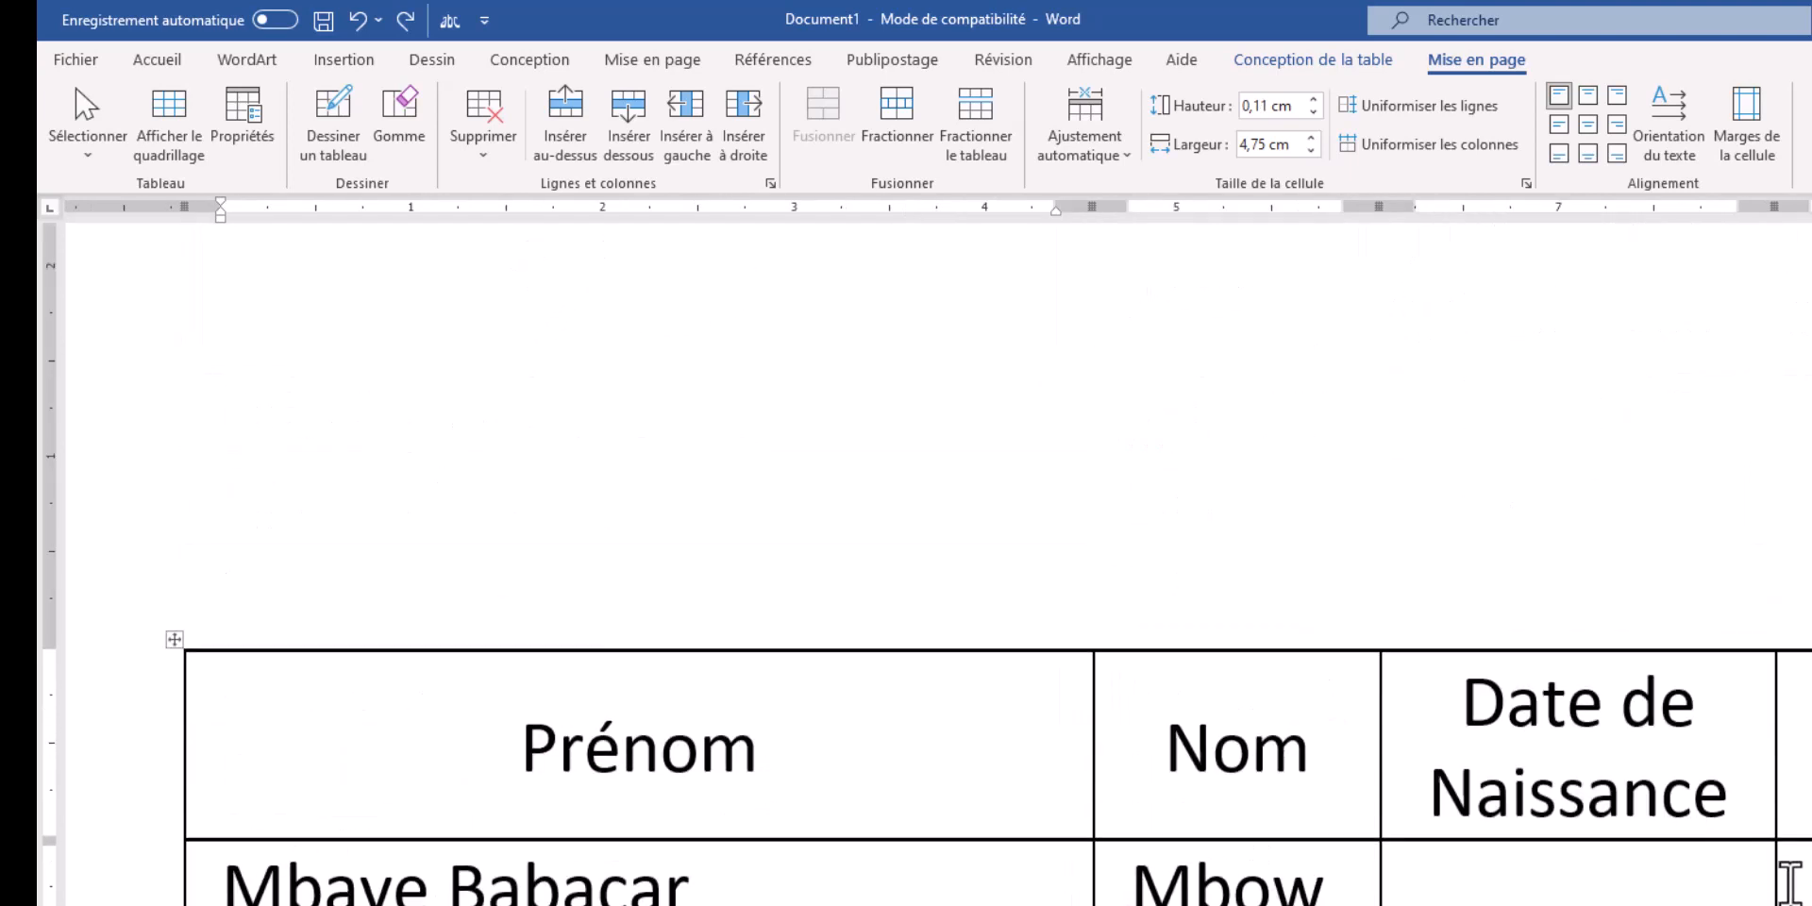
scroll(1792, 881, "down", 2)
scroll(998, 661, "down", 3)
scroll(998, 661, "up", 3)
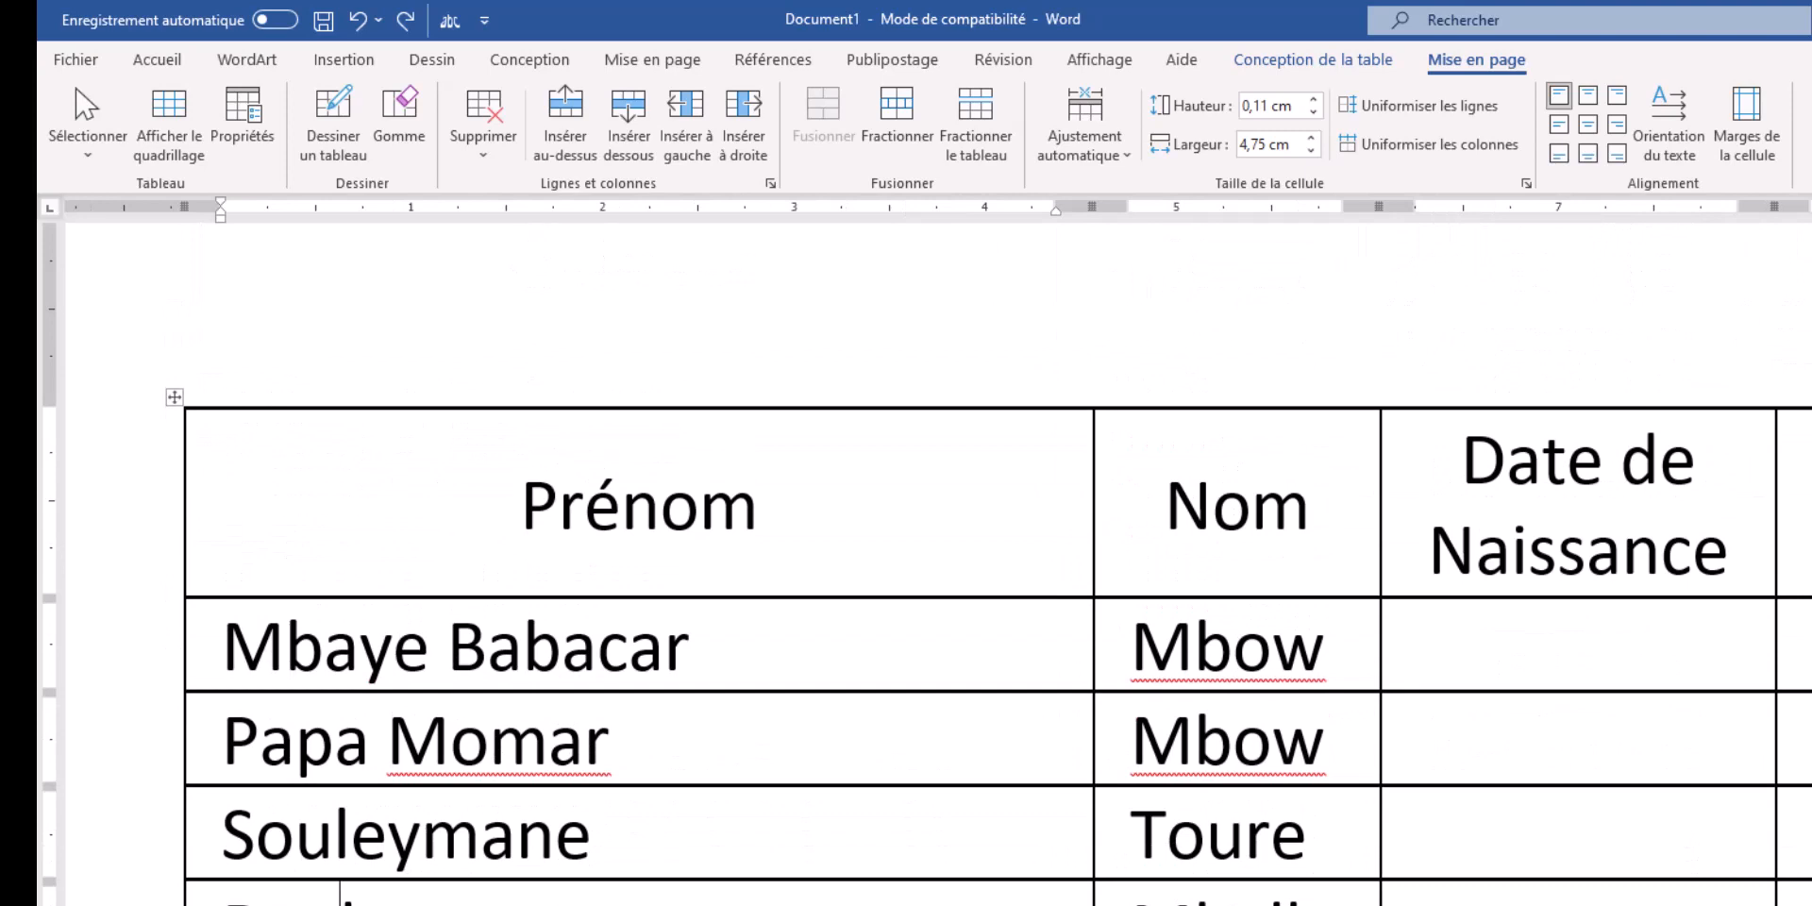
scroll(1460, 620, "up", 2)
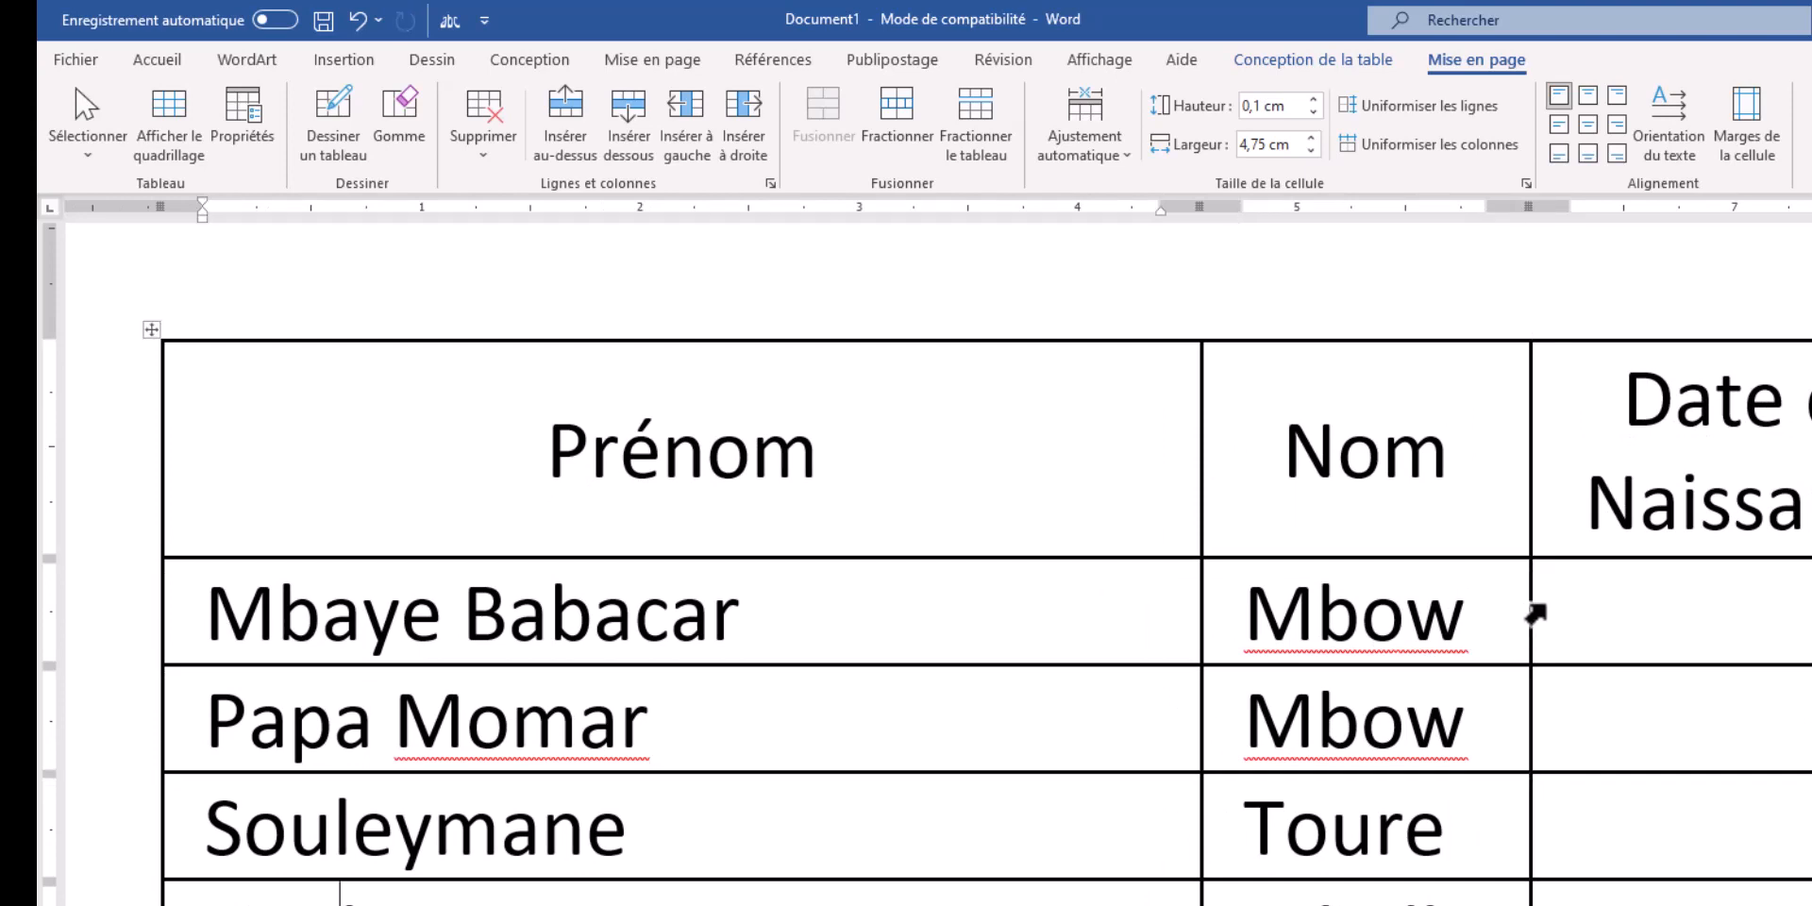
left_click_drag(1530, 608, 1596, 612)
left_click(1204, 653)
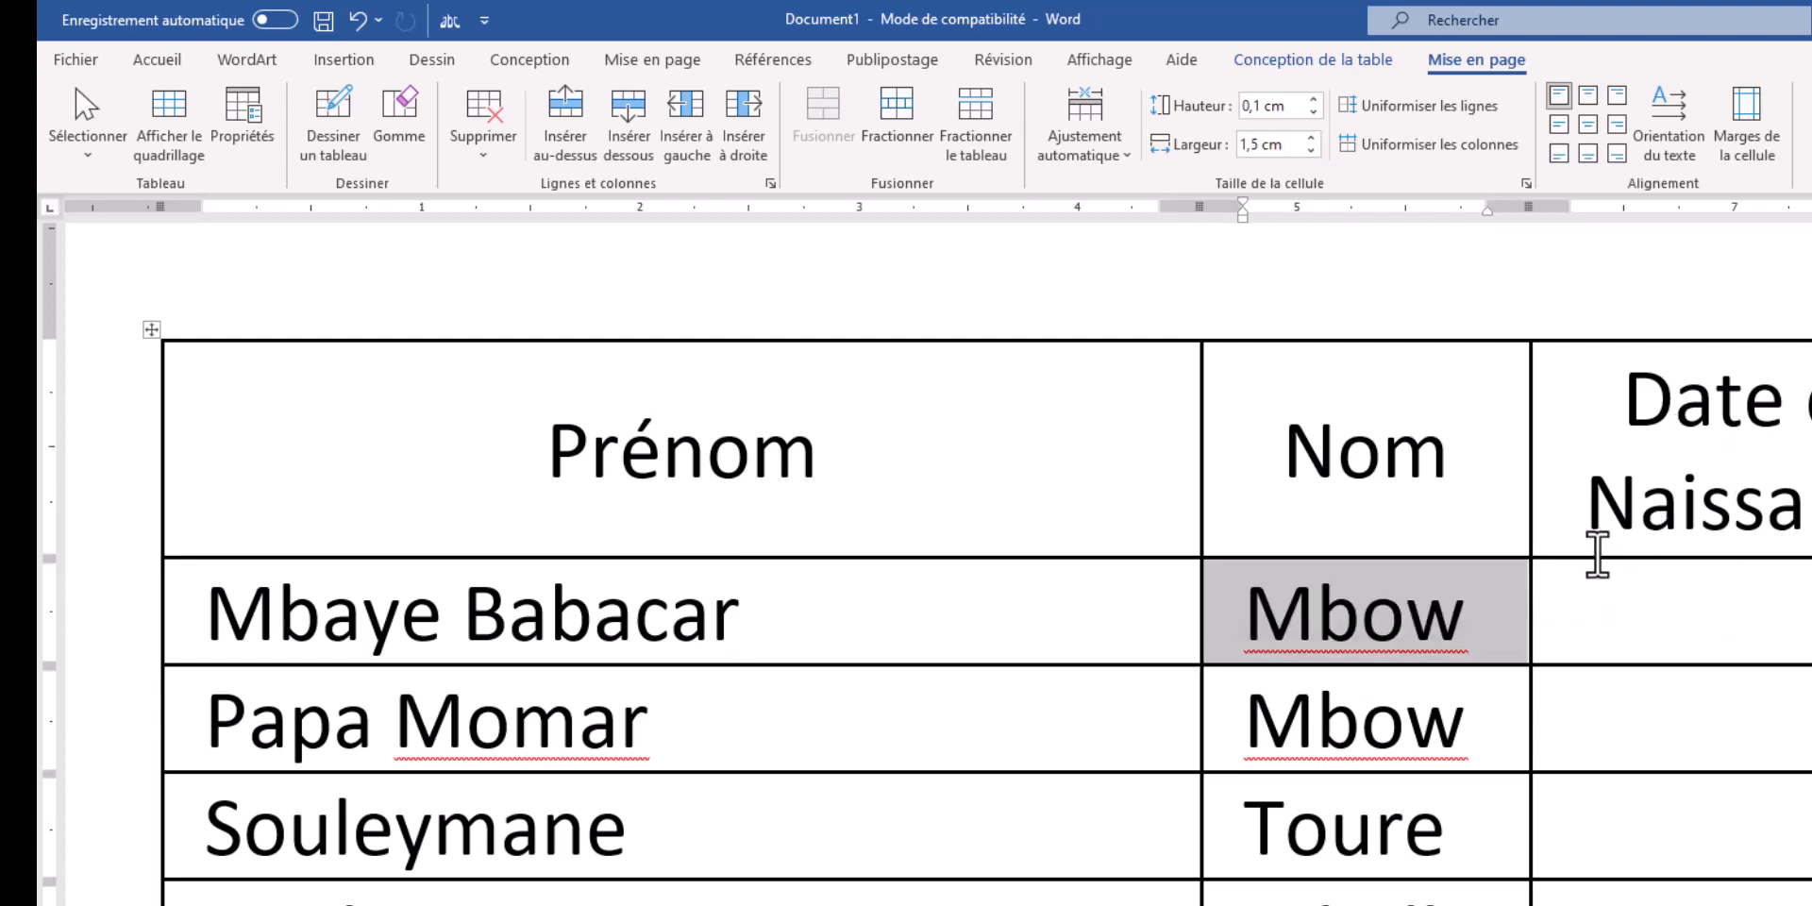
left_click_drag(1529, 598, 1625, 596)
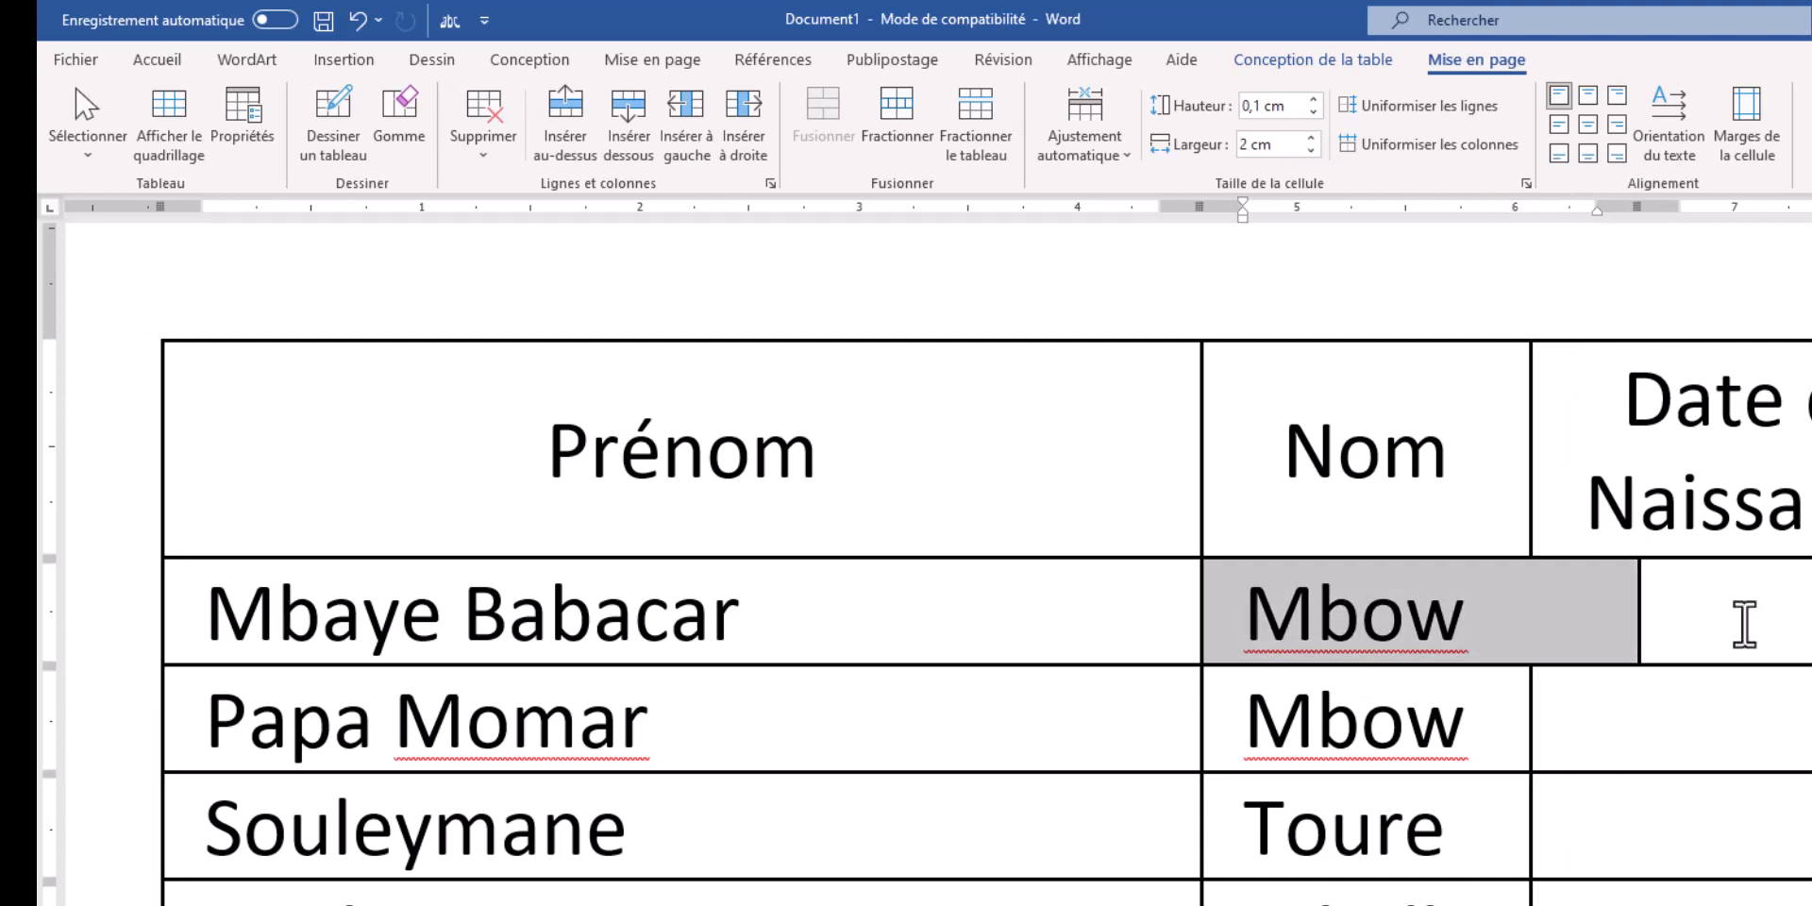
left_click(1622, 609)
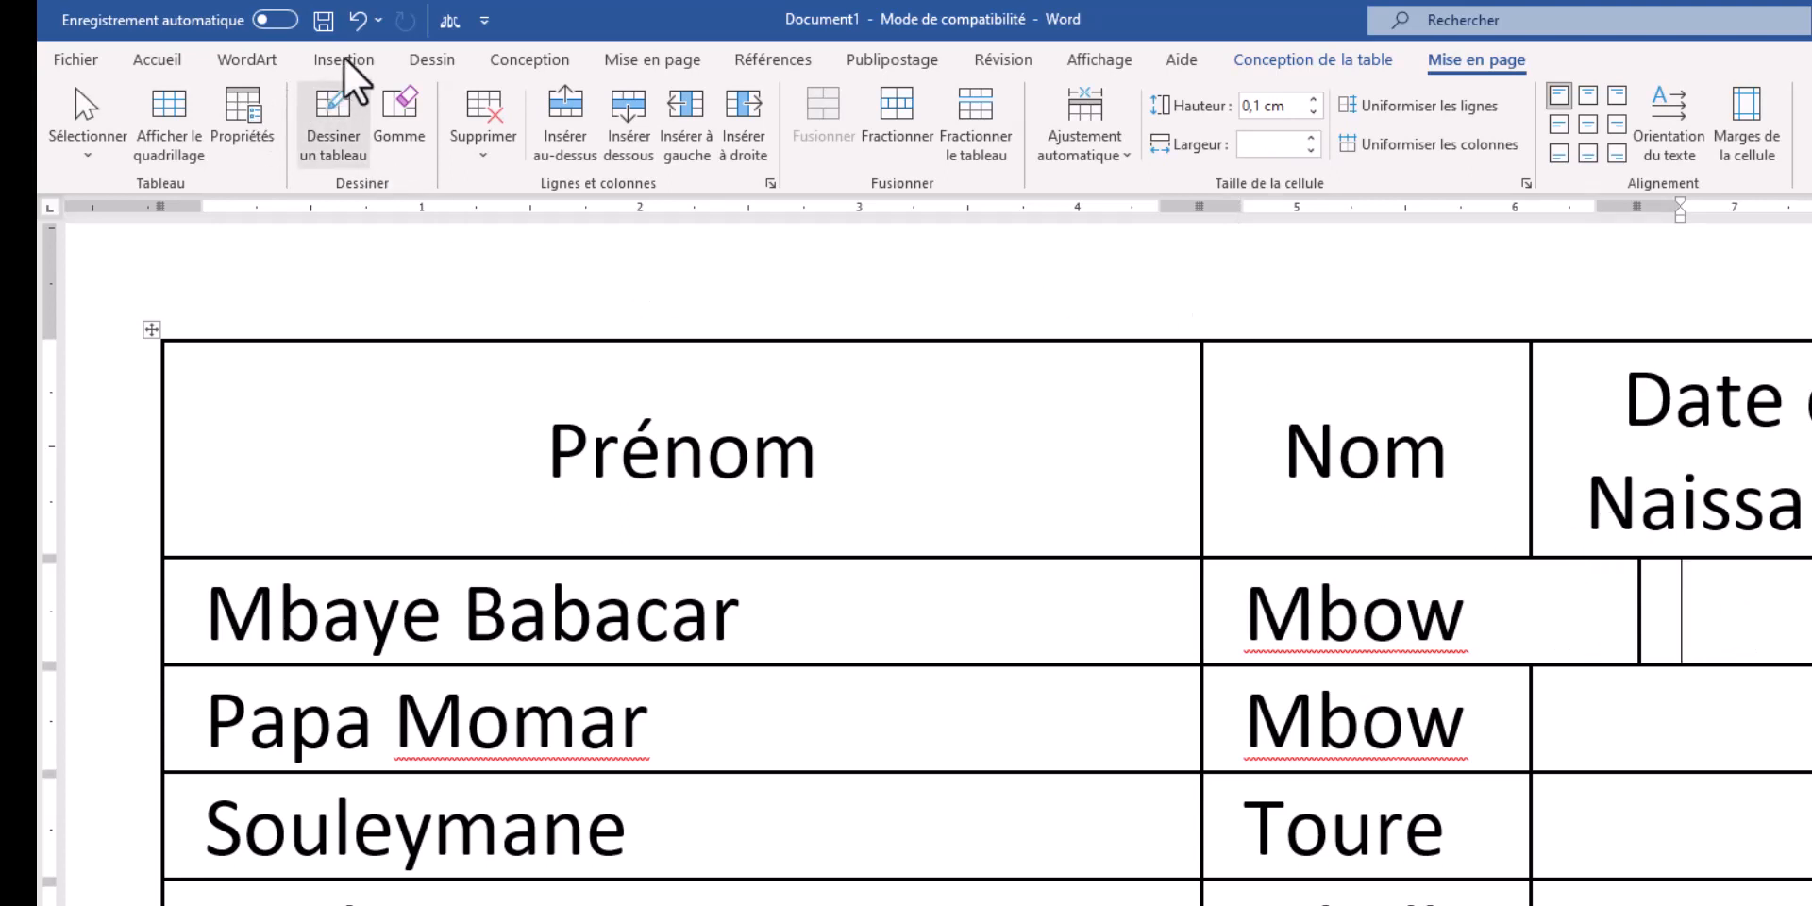
left_click(357, 20)
left_click(364, 23)
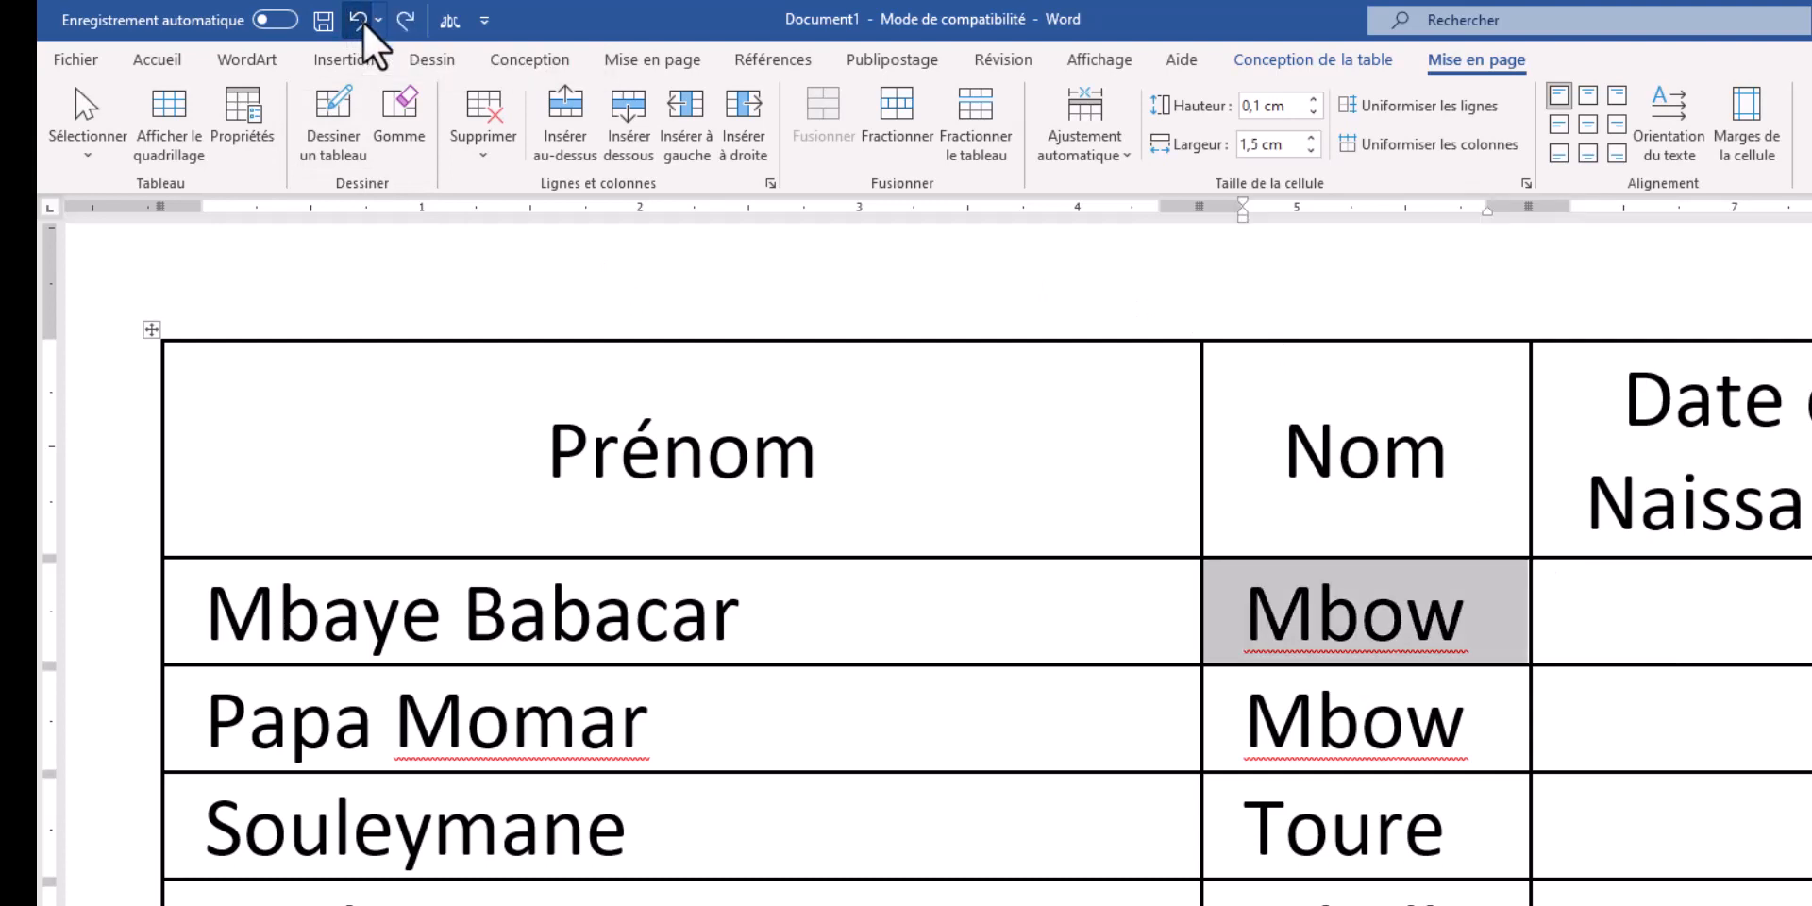
Merge the Date de Naissance and Lieu de Naissance header cells into a single cell.
left_click(1692, 486)
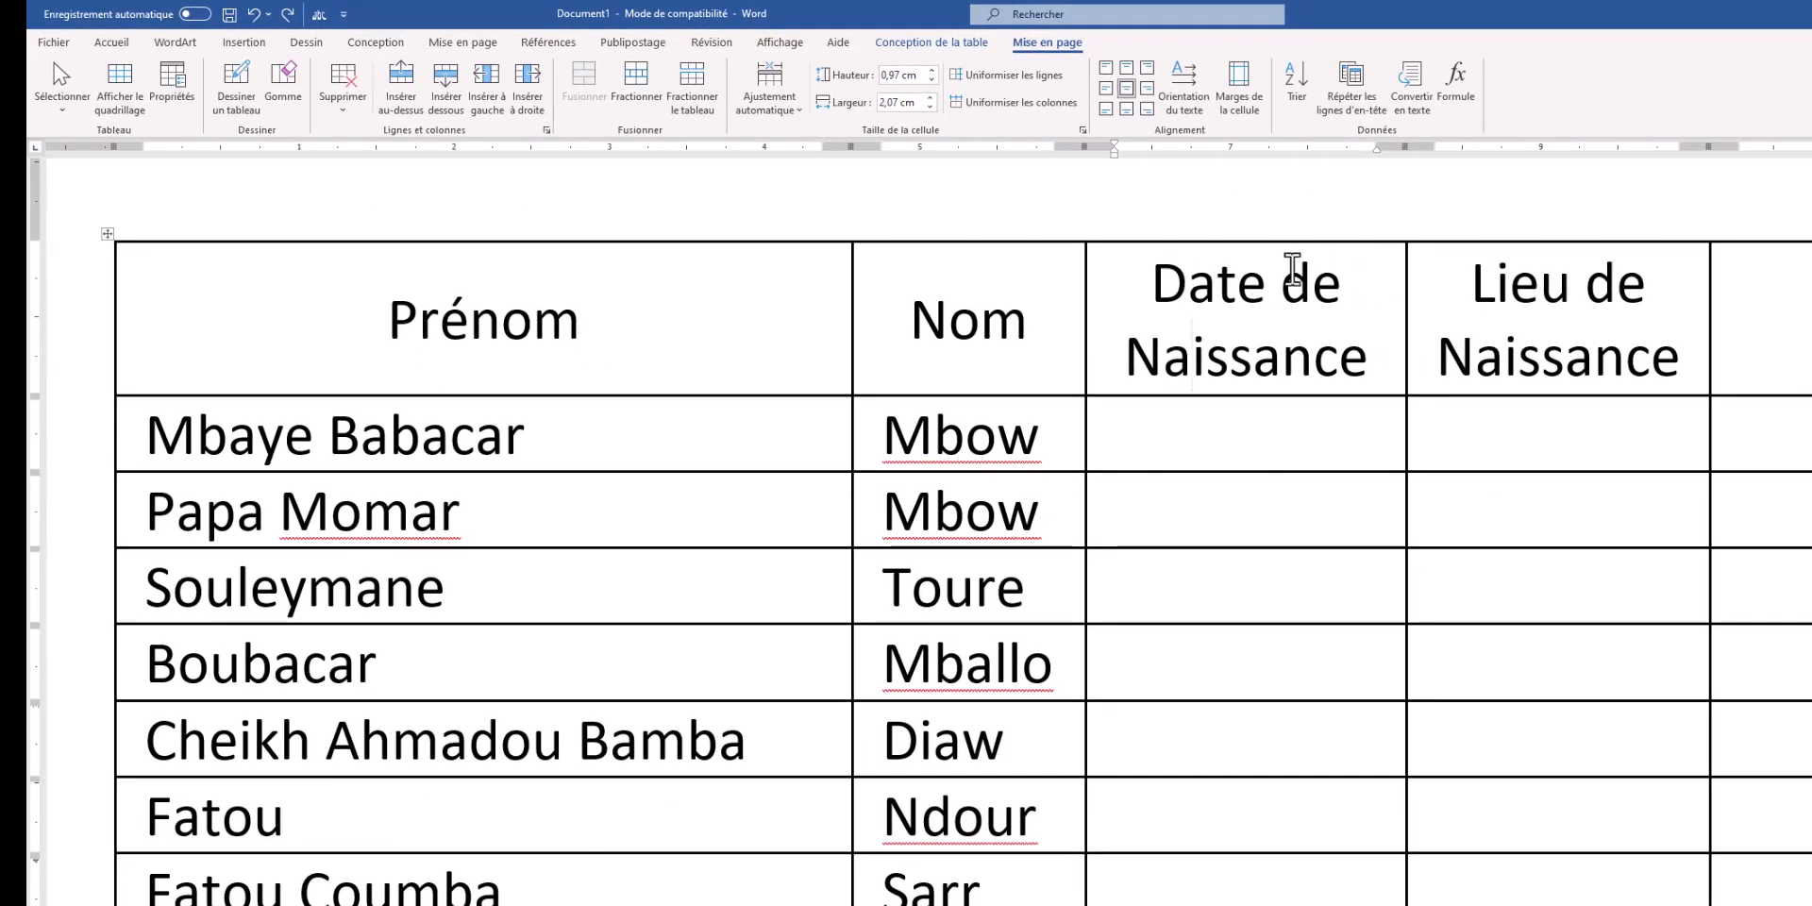
left_click_drag(1142, 281, 1566, 333)
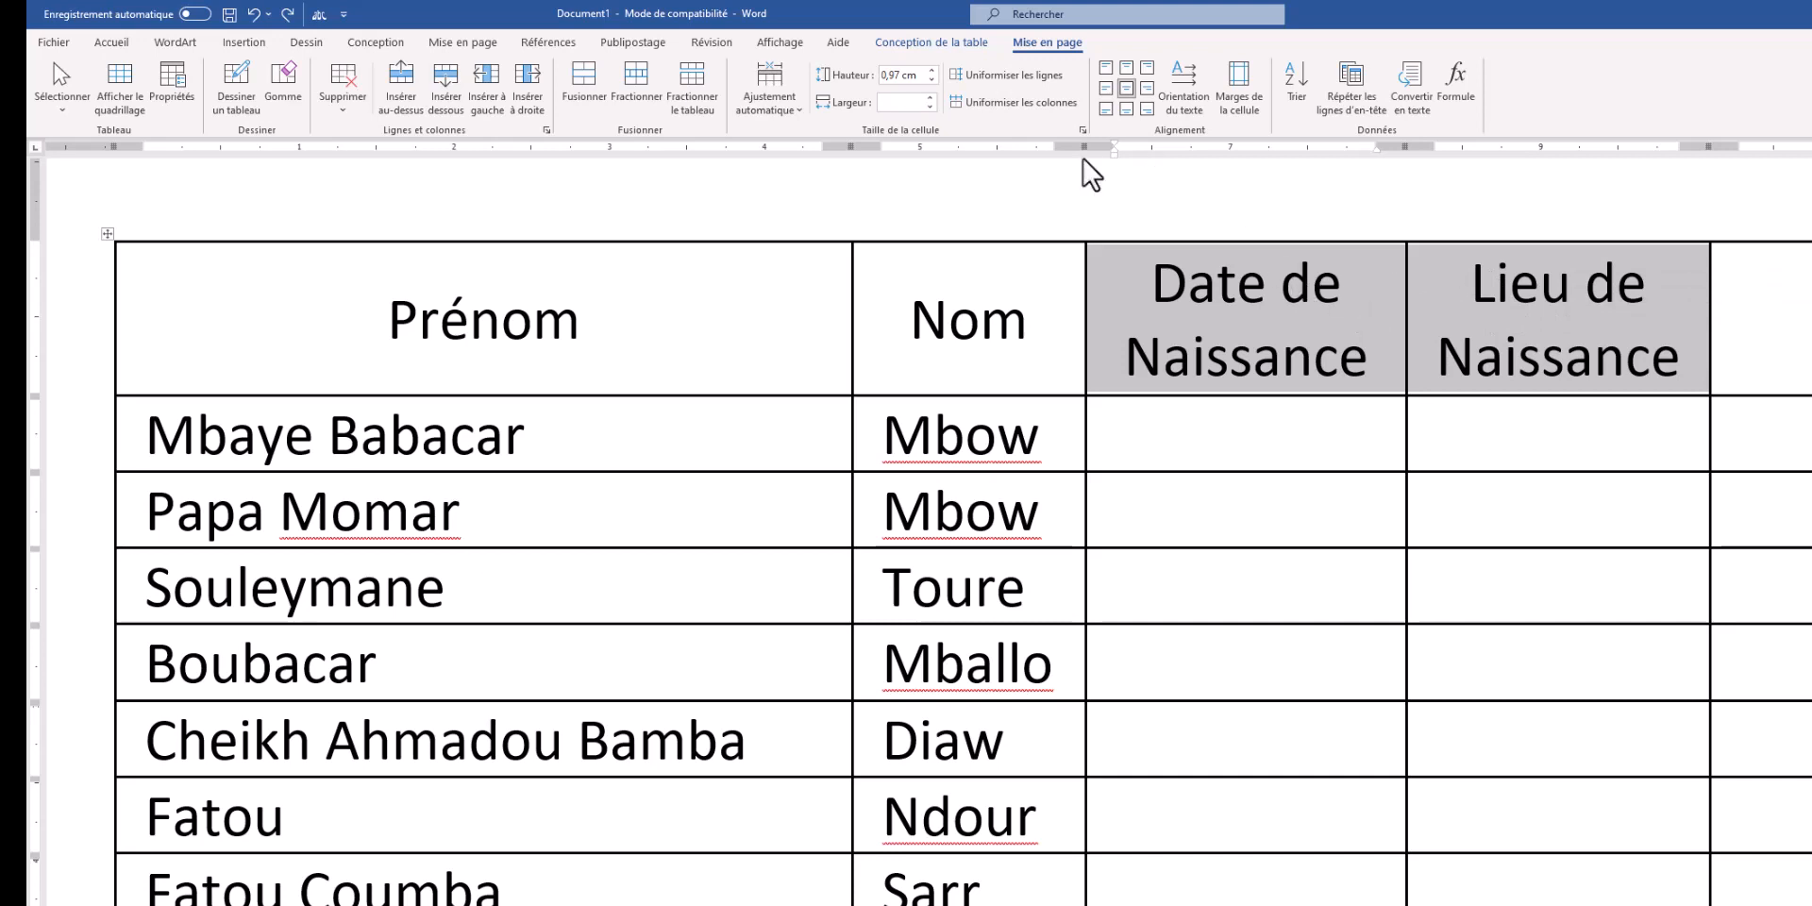
right_click(1324, 311)
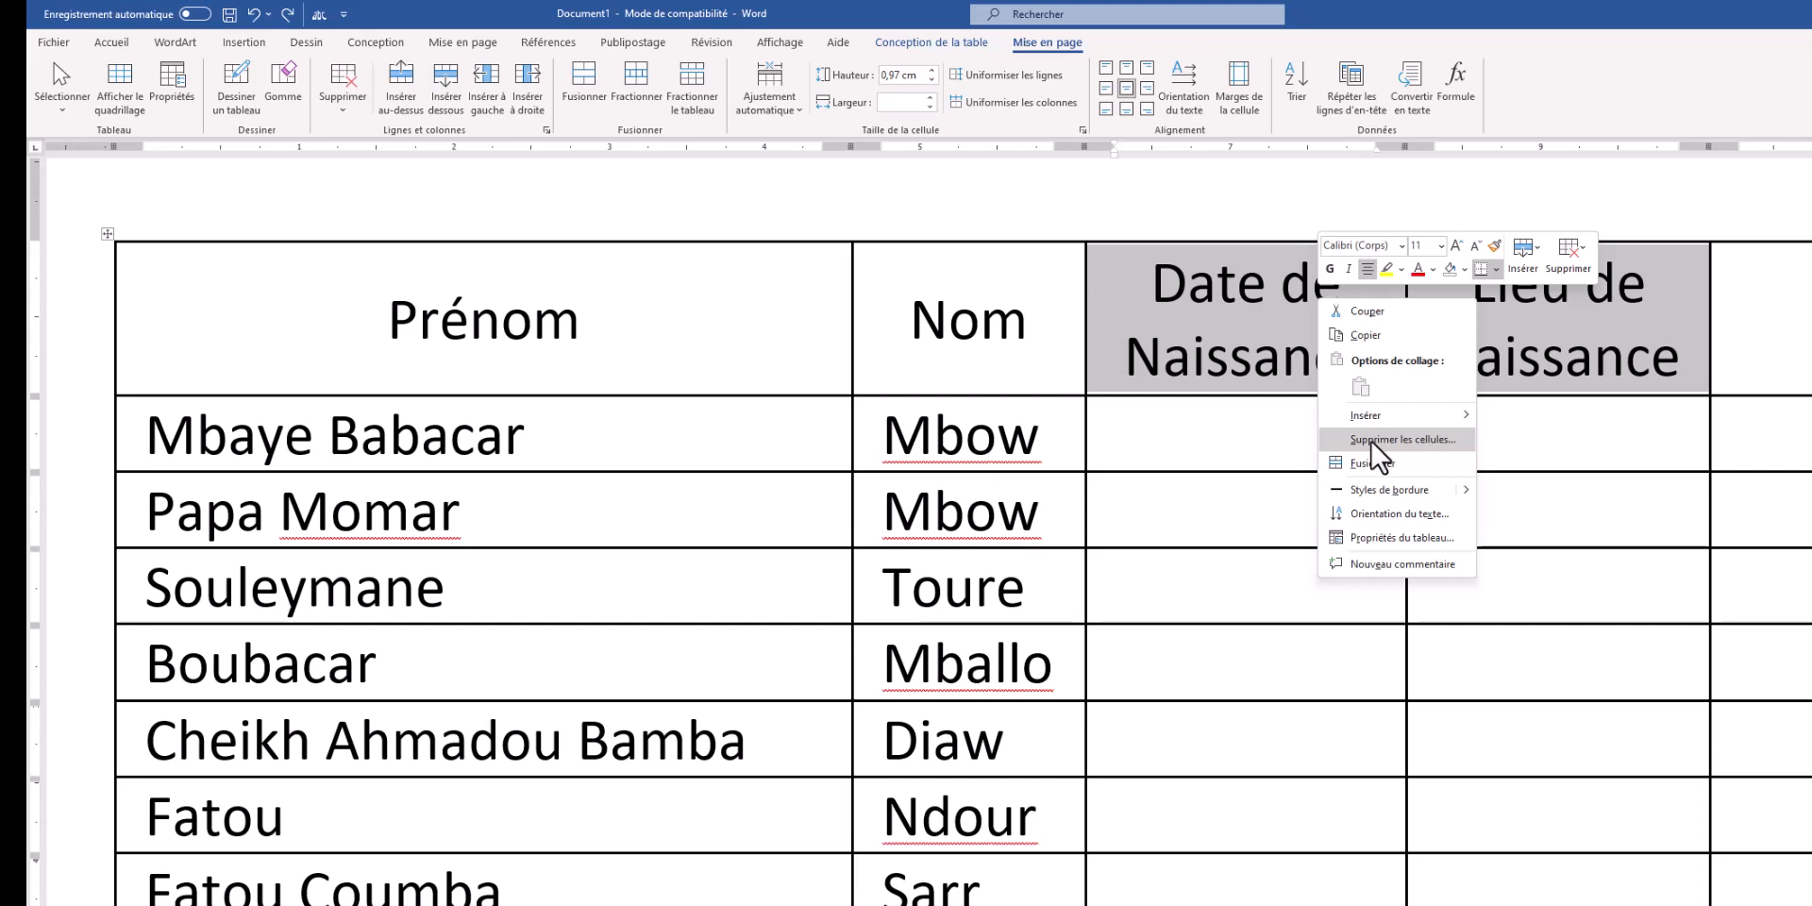
left_click(595, 109)
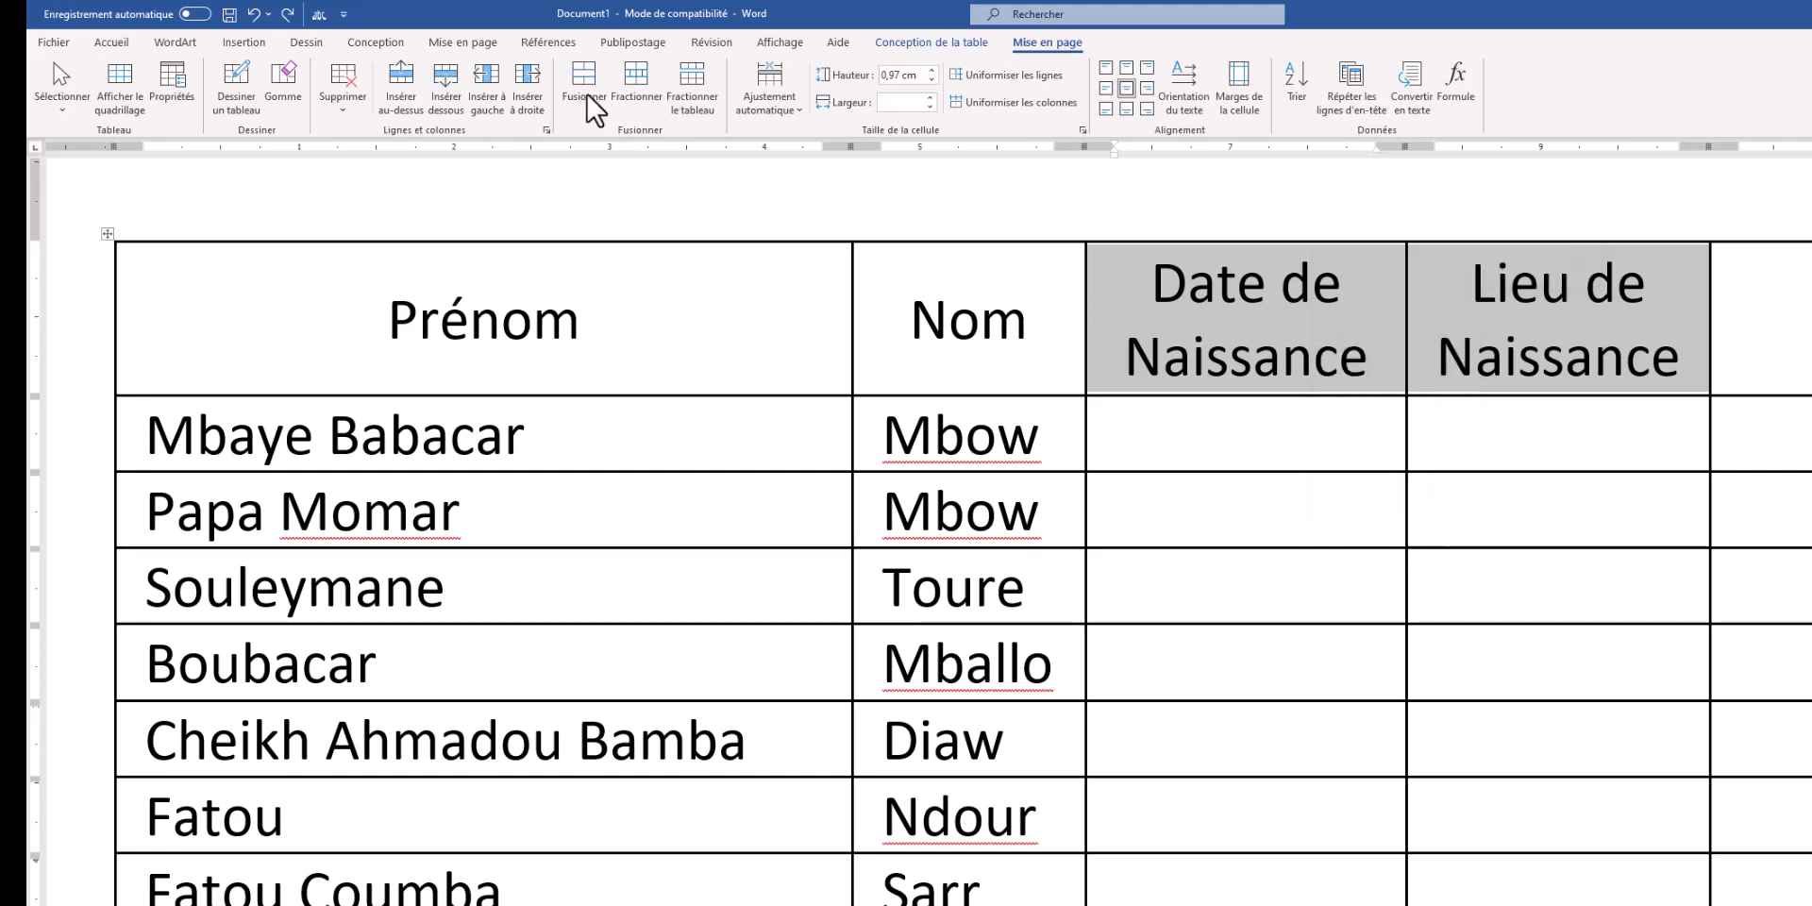
left_click(594, 104)
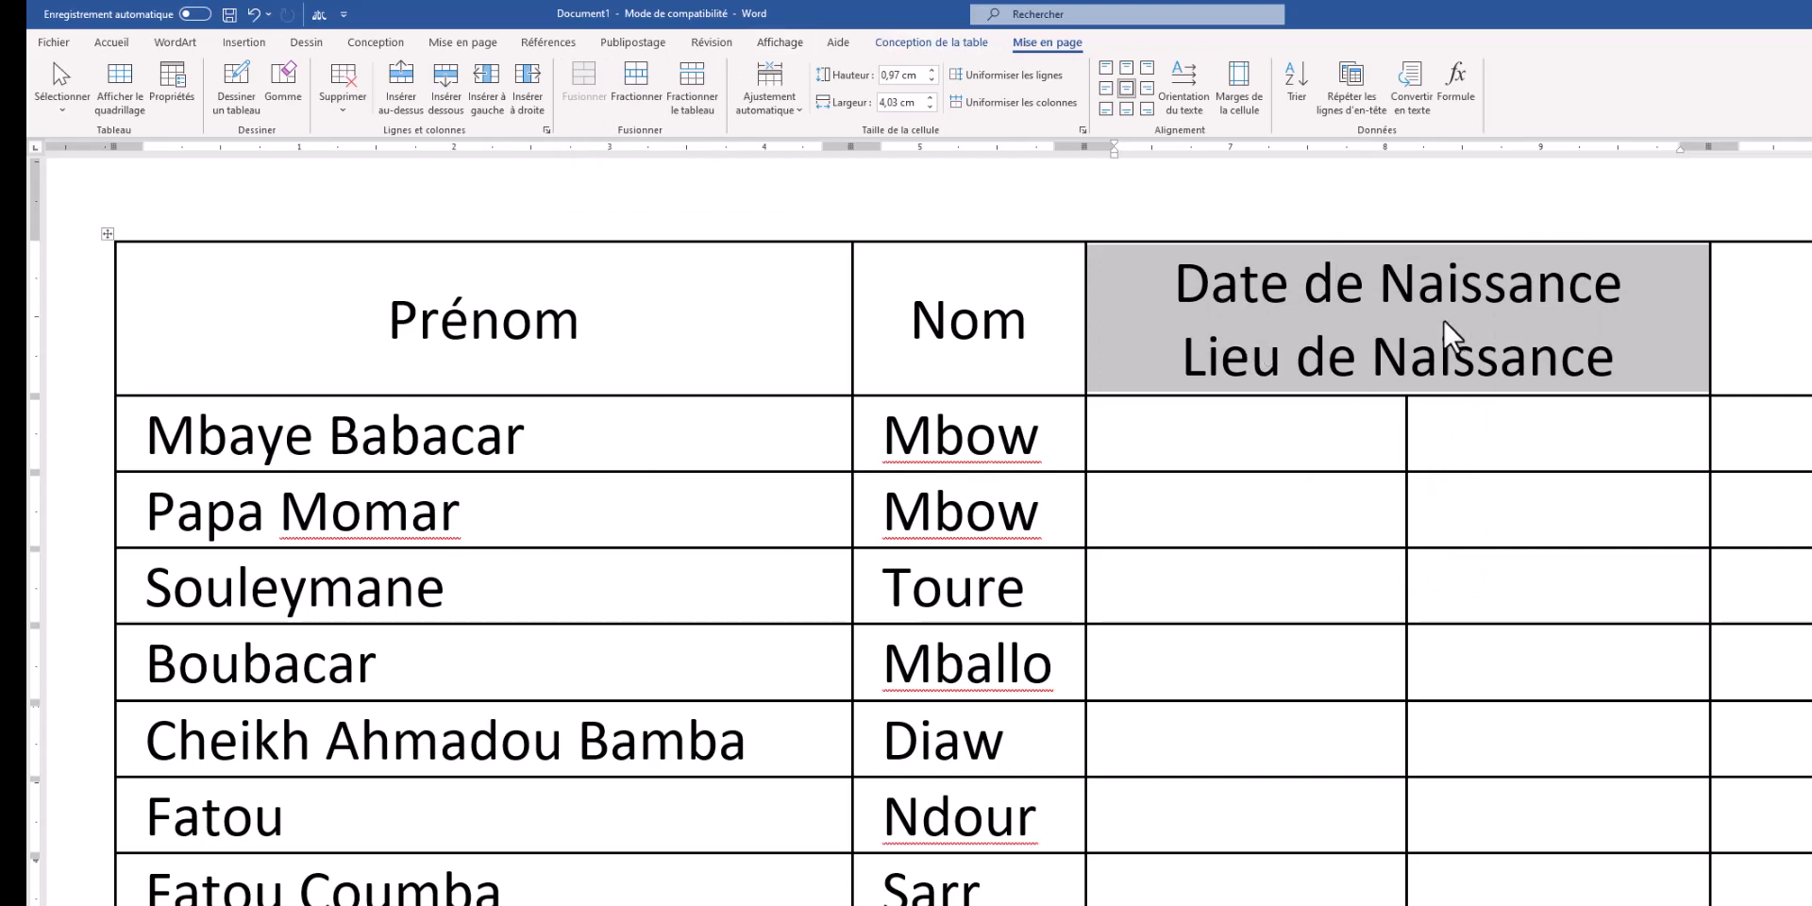
left_click(1362, 298)
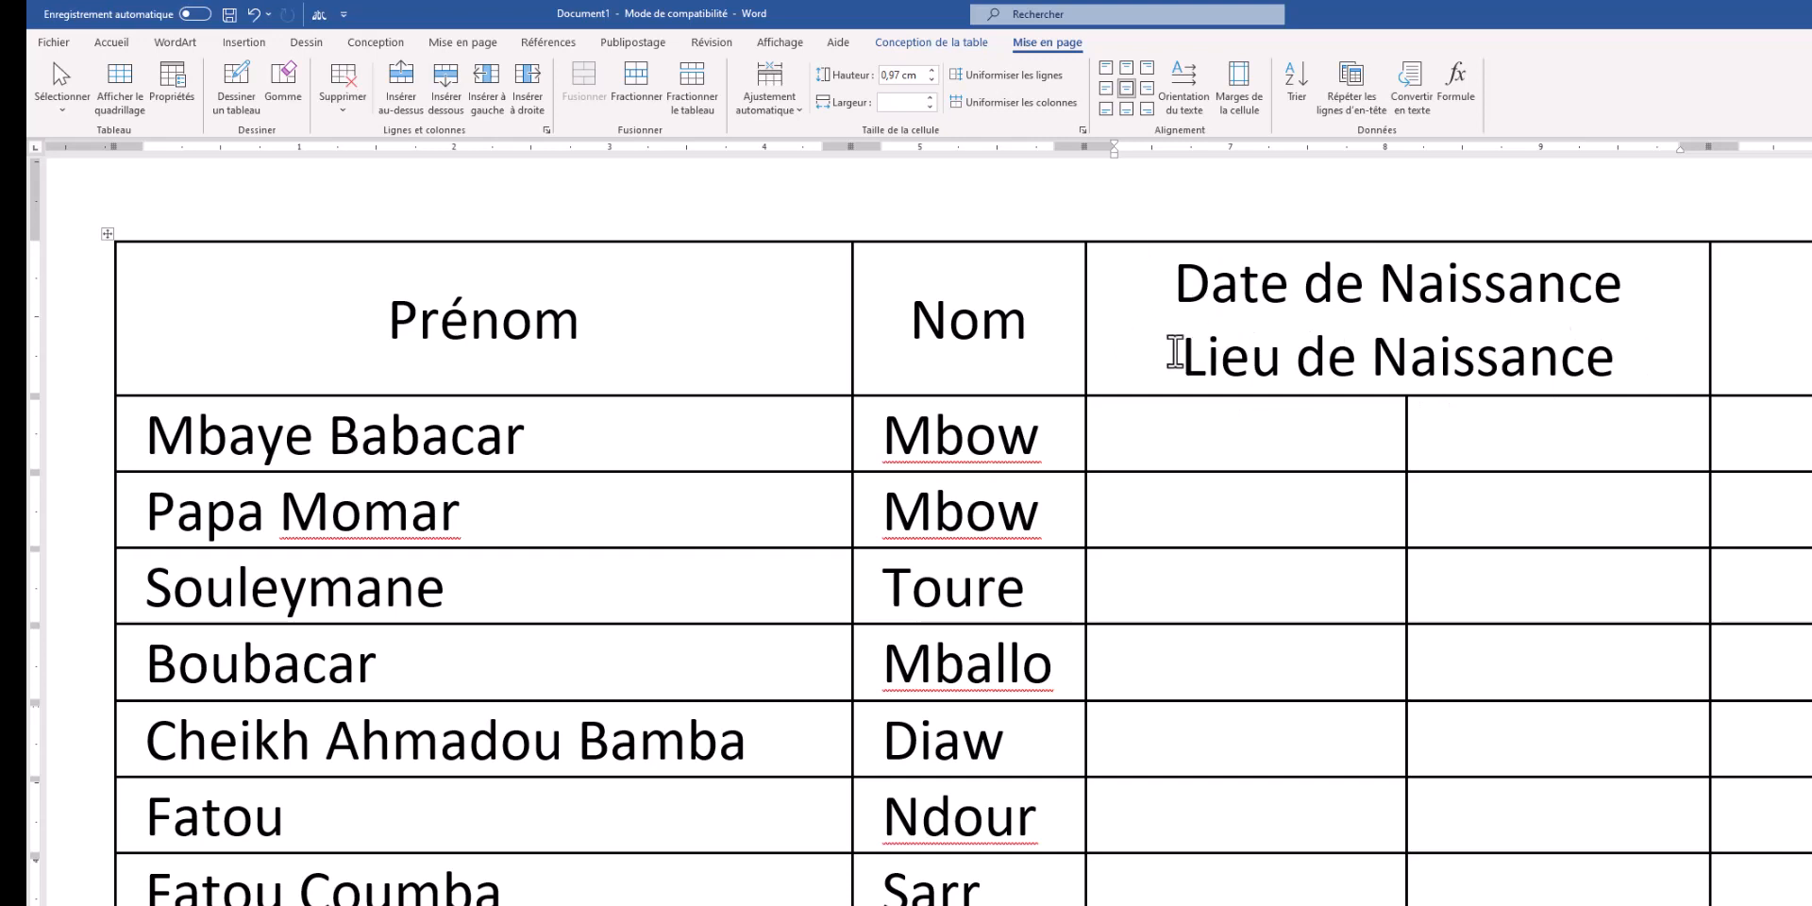
Split the merged Date de Naissance / Lieu de Naissance header cell into 3 columns and 1 row.
left_click(1176, 357)
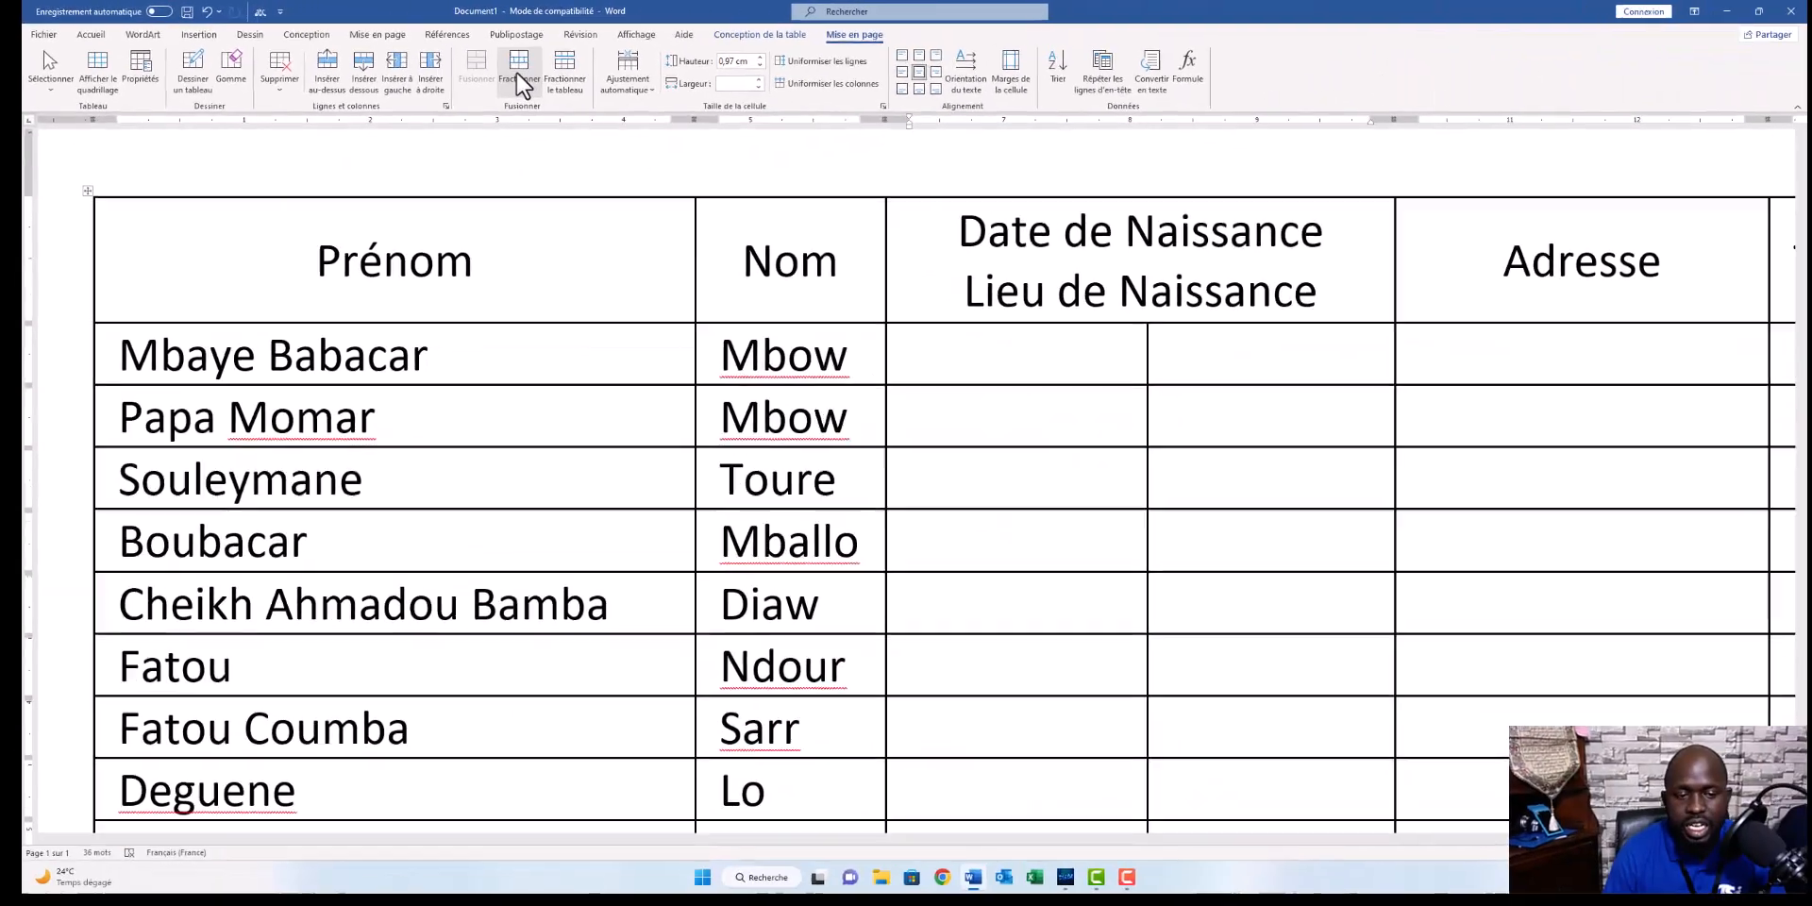
left_click(1138, 179)
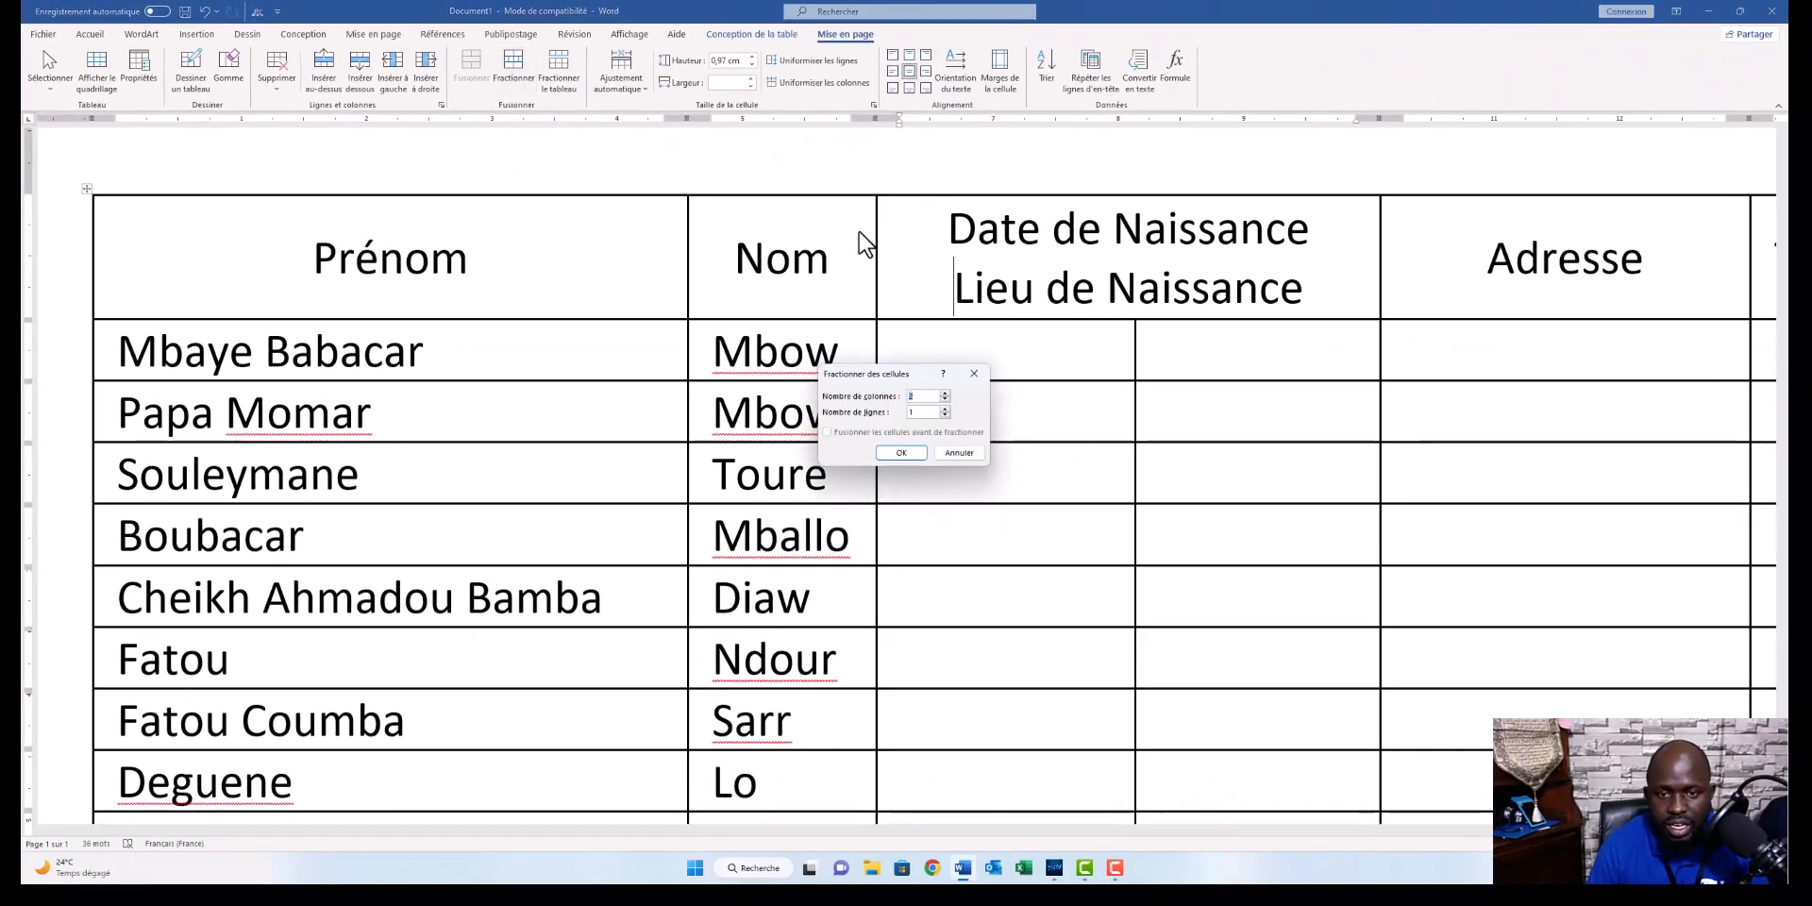
left_click_drag(869, 381, 741, 275)
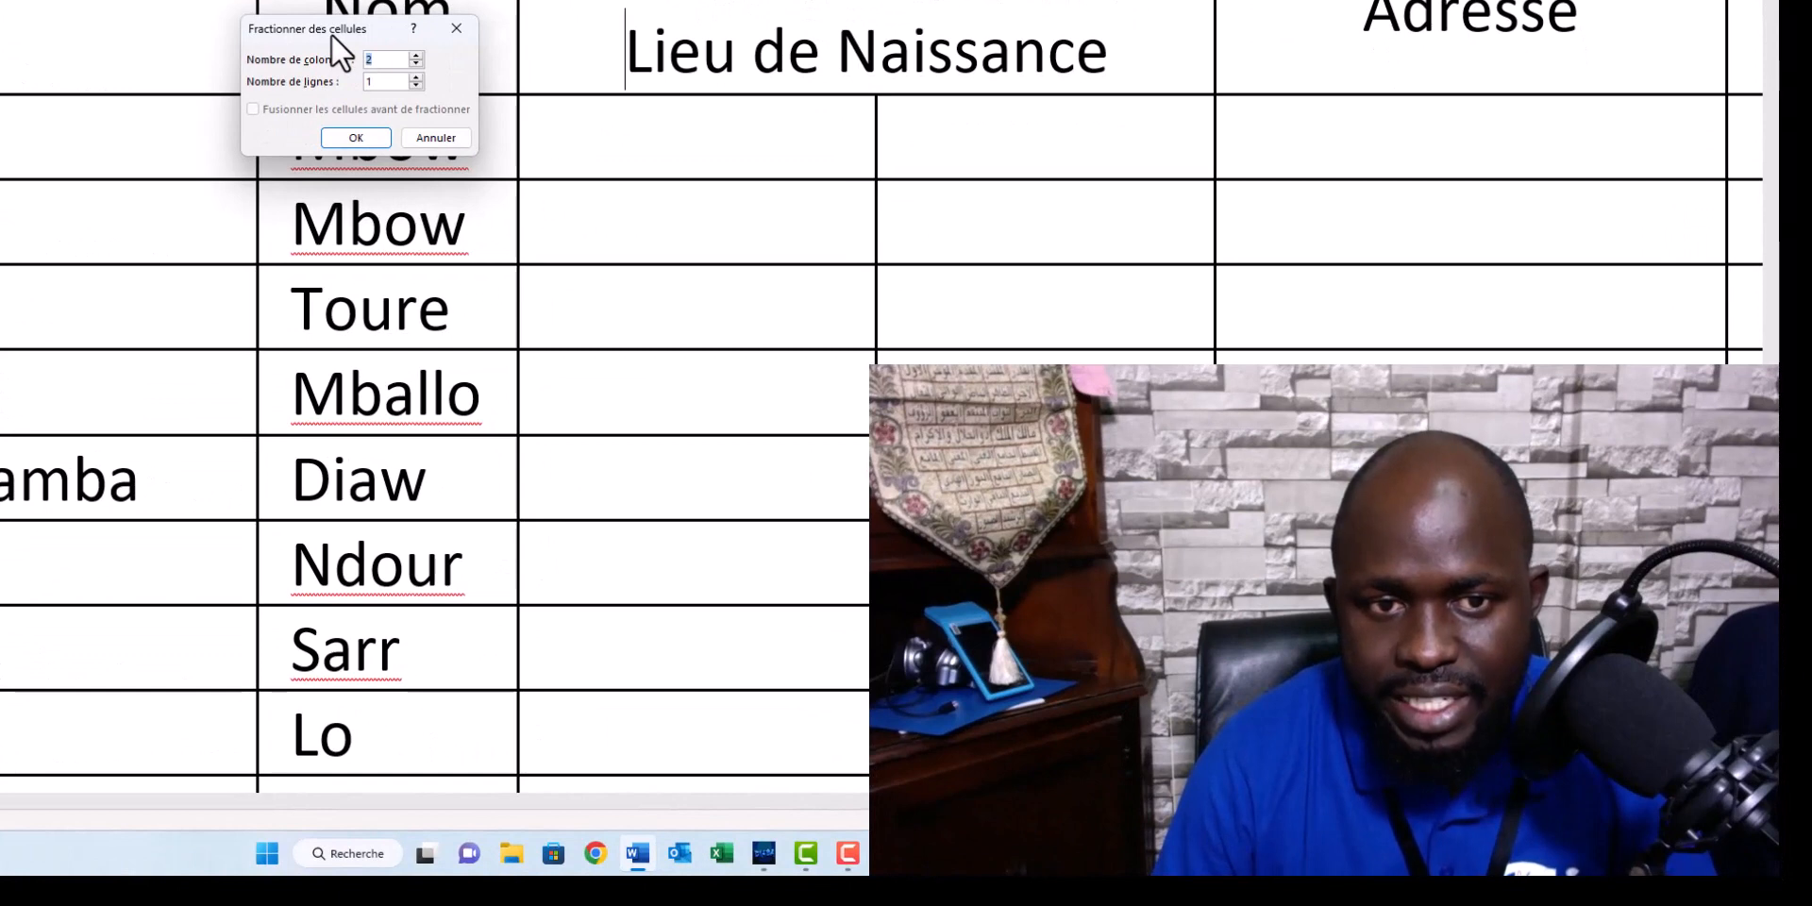
type("3")
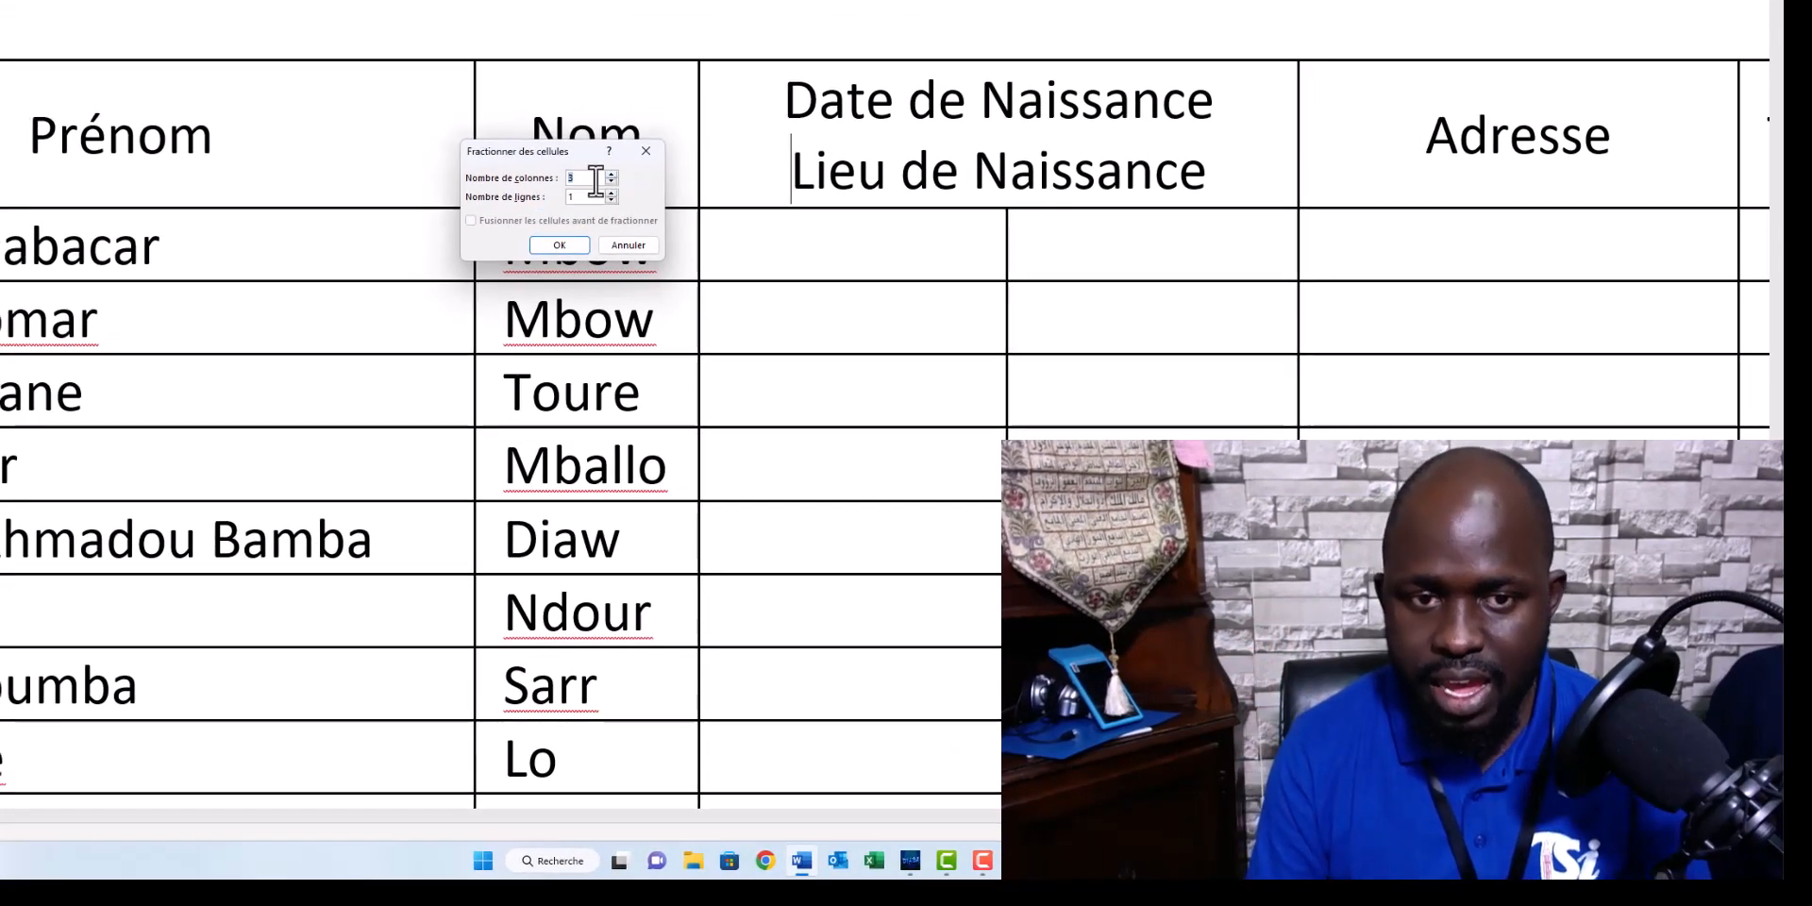
left_click(560, 247)
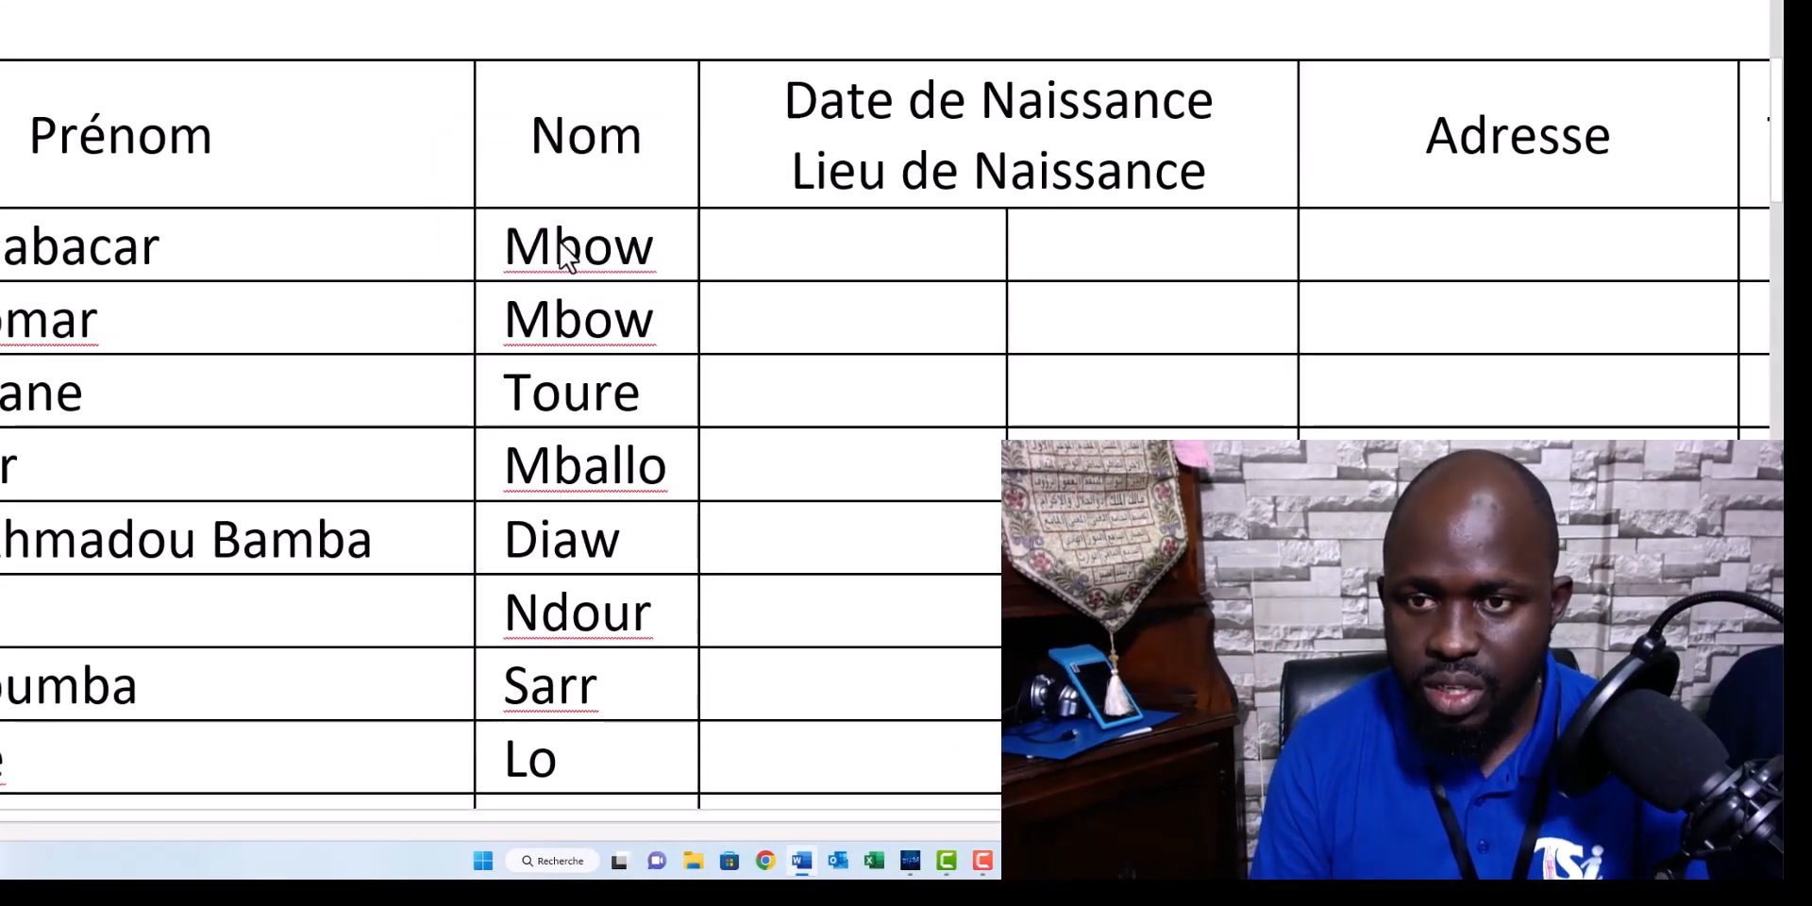
Check the split Date de Naissance and Lieu de Naissance header cells, and undo the three-column split.
left_click(1151, 179)
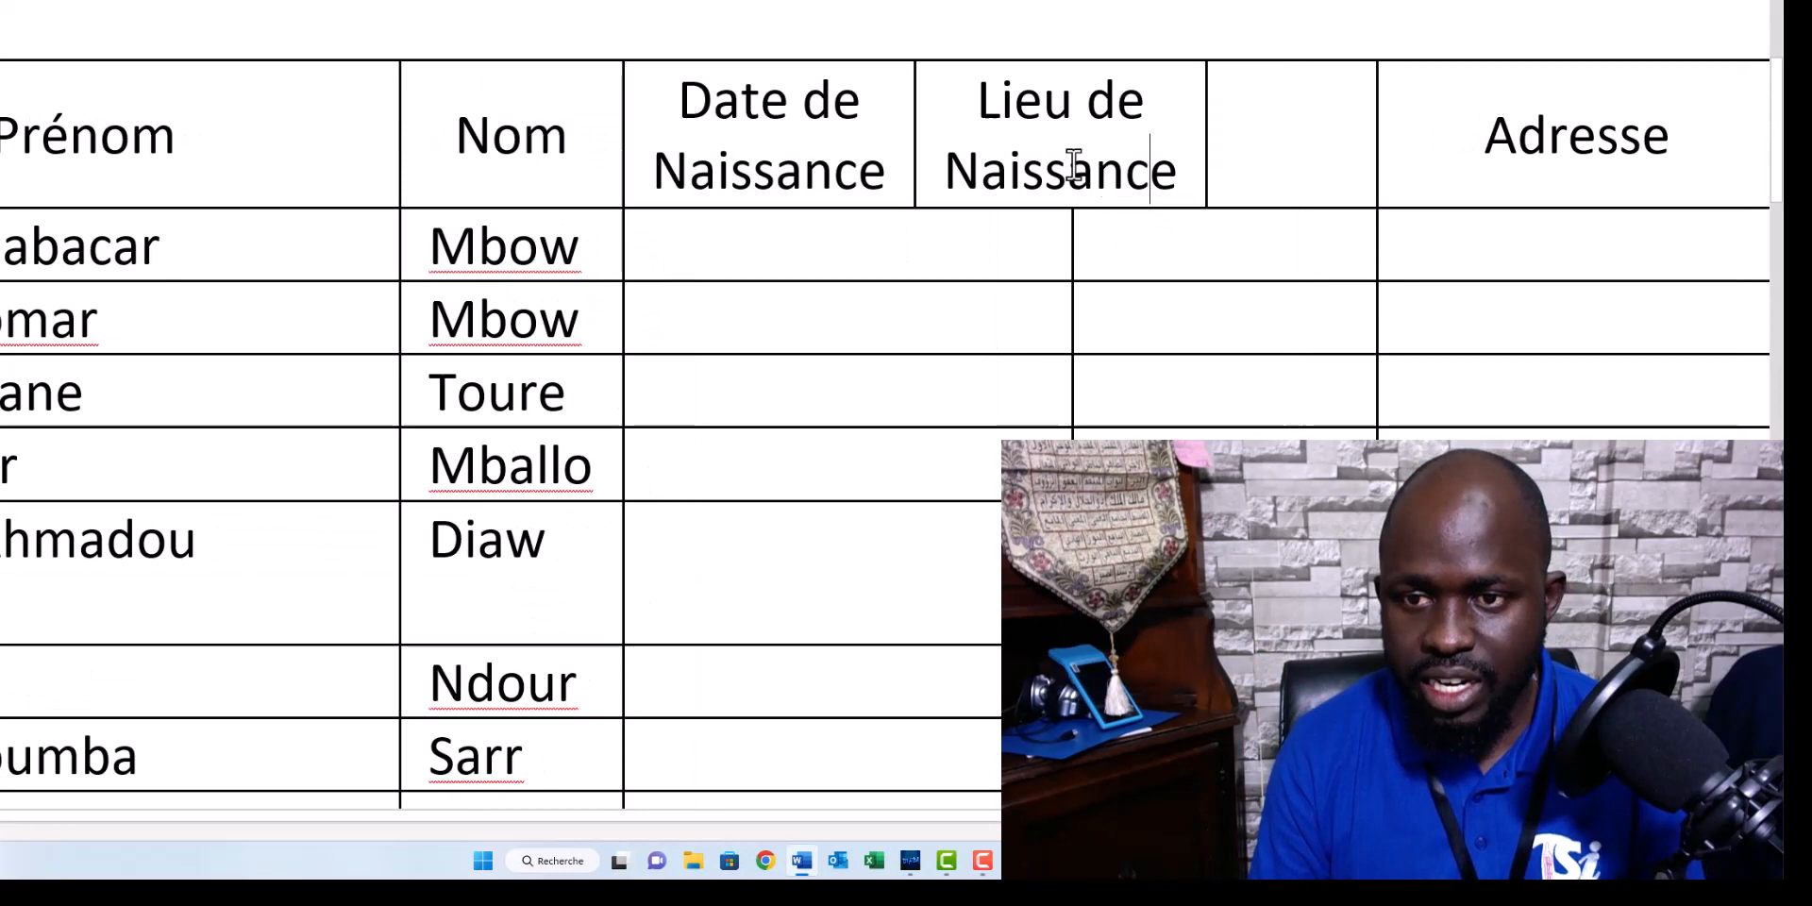
left_click(769, 140)
left_click(1027, 141)
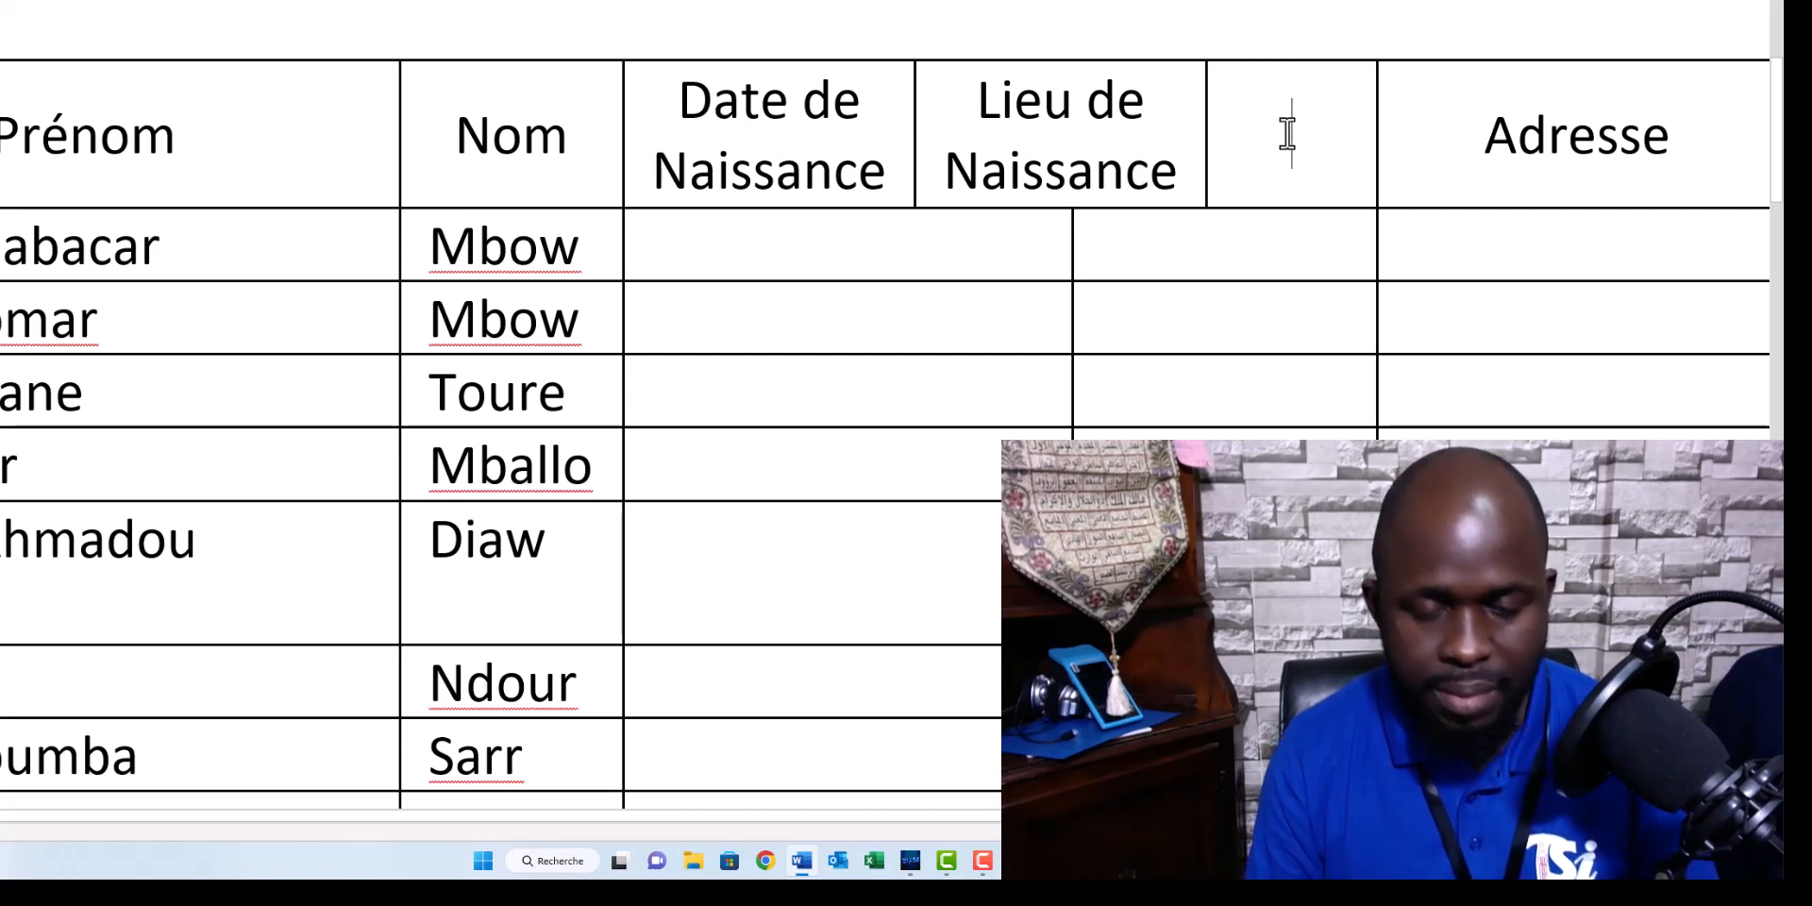
key("ctrl+z")
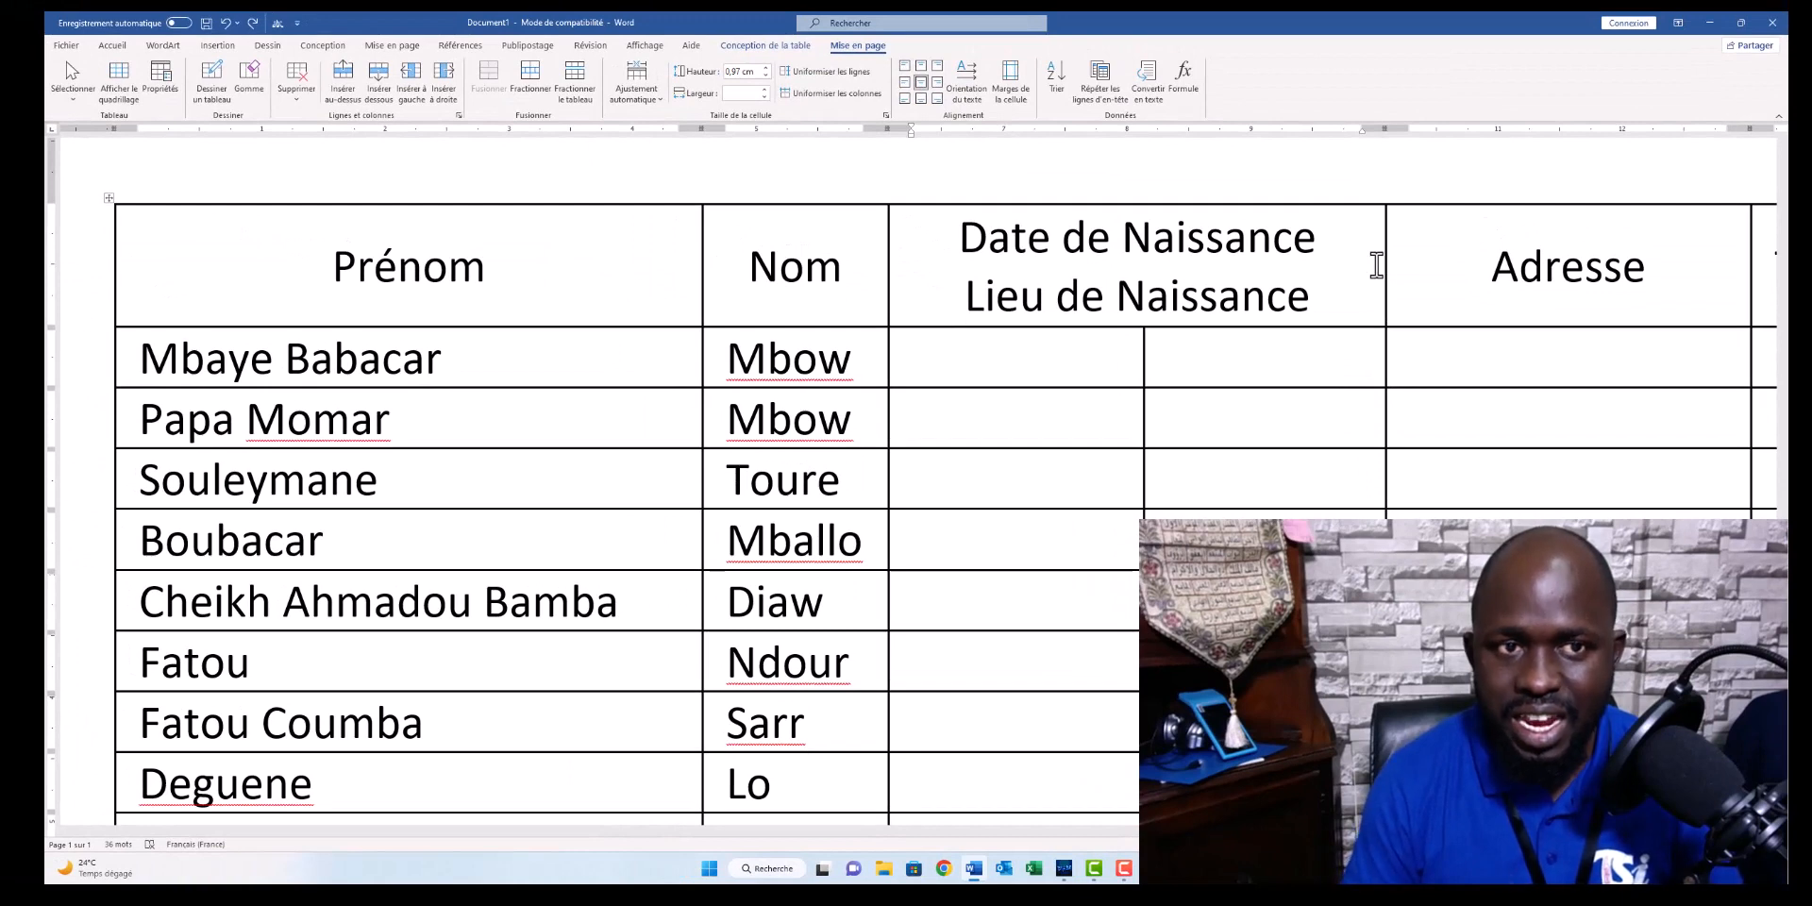
Split the merged Date de Naissance / Lieu de Naissance header cell into 1 column and 2 rows.
left_click(575, 93)
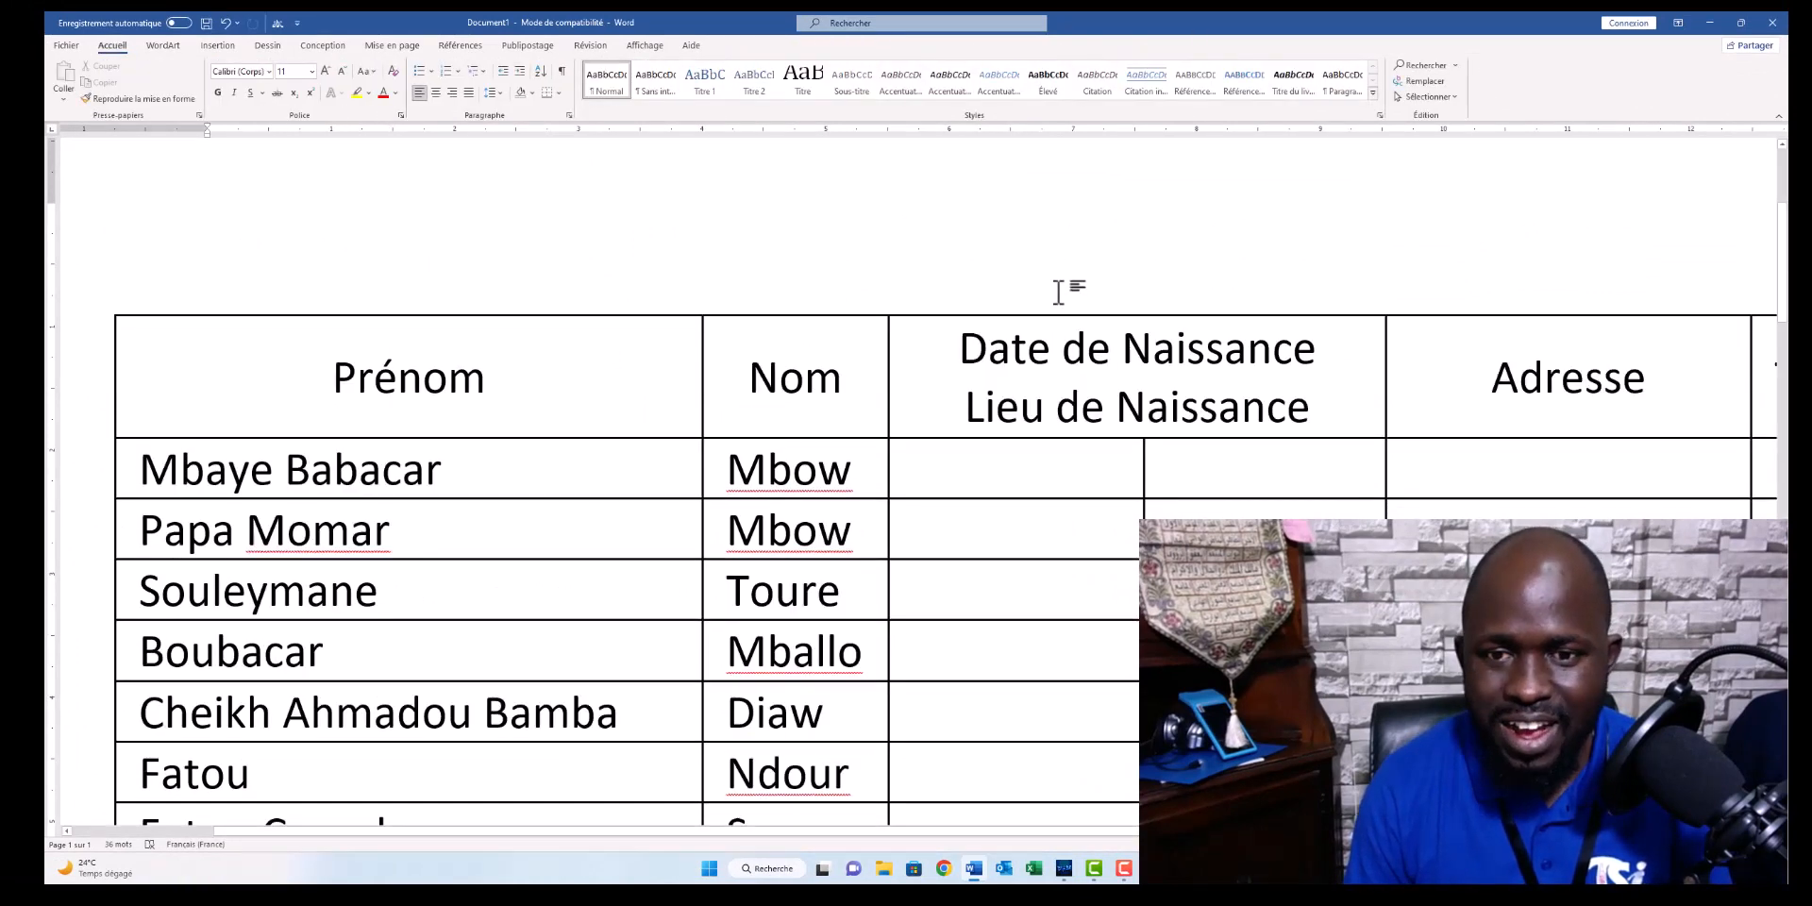
left_click(1034, 358)
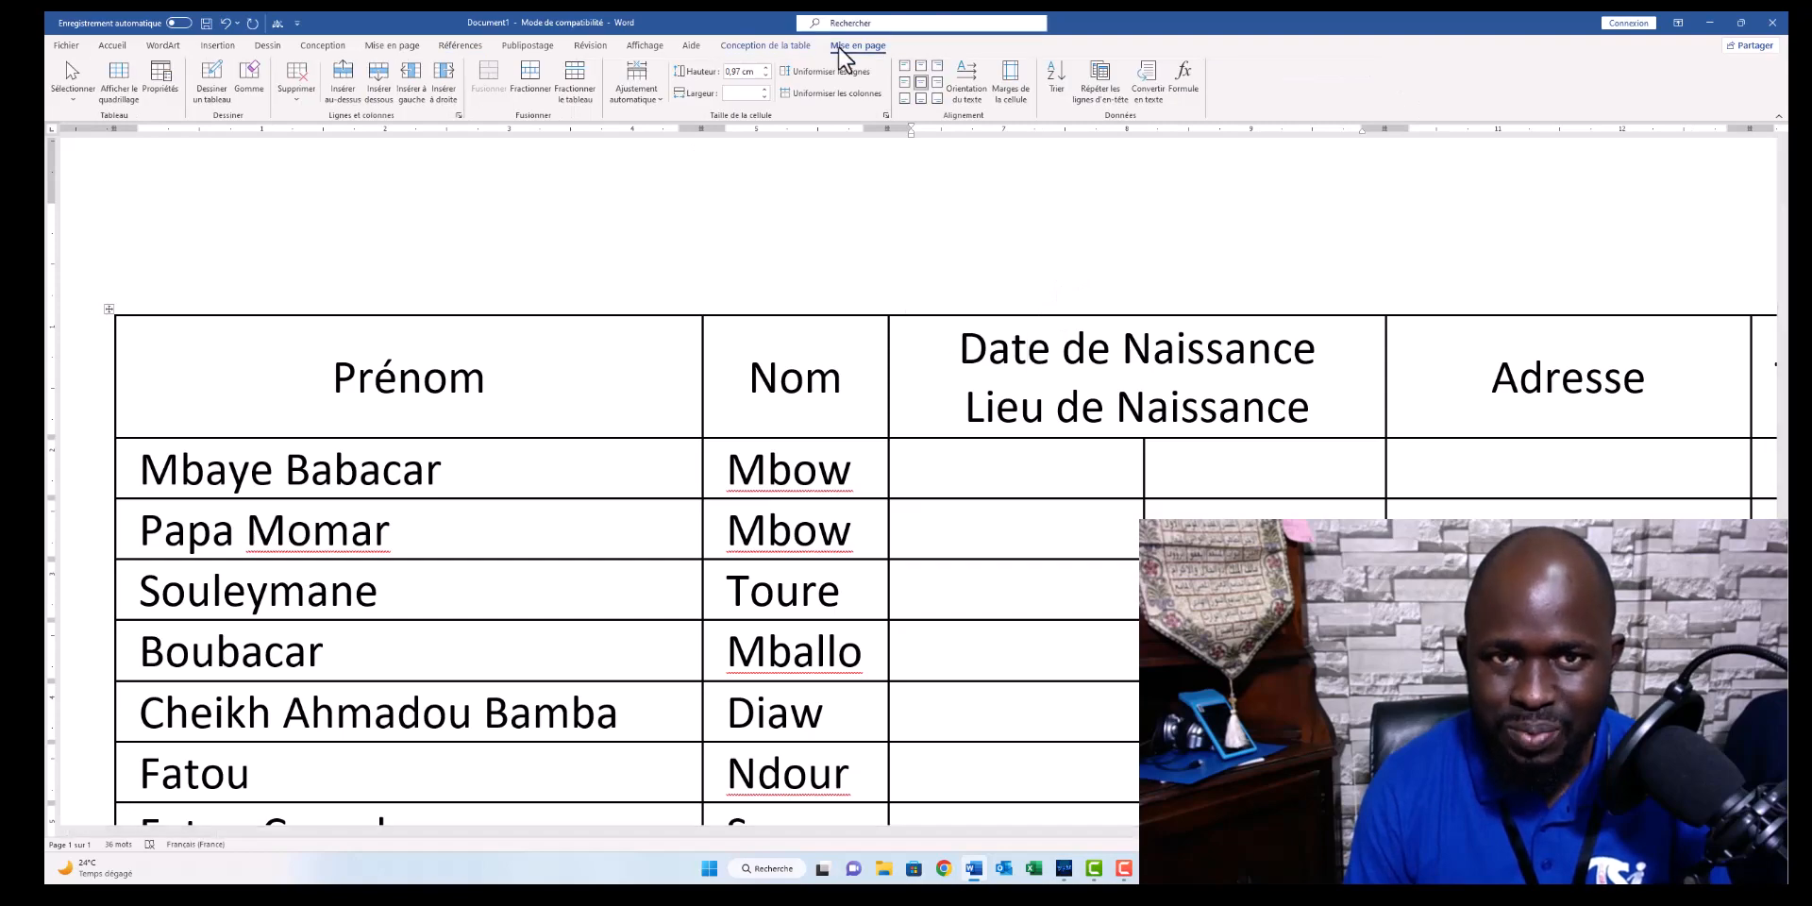
left_click(542, 92)
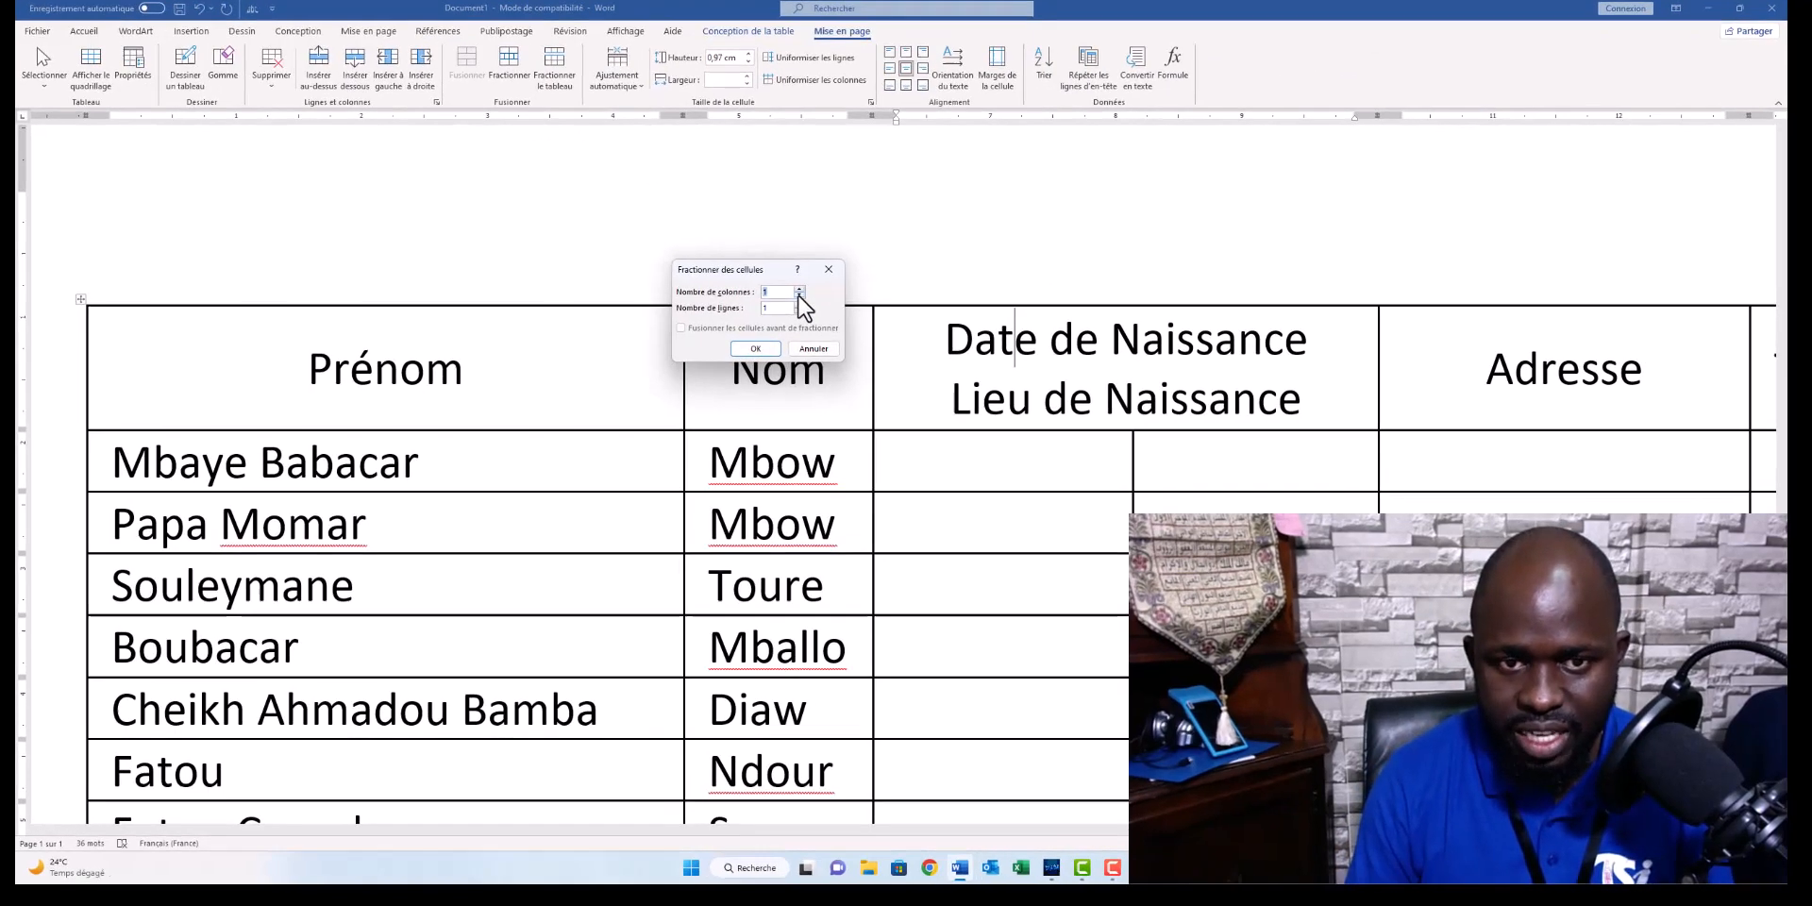
left_click(816, 305)
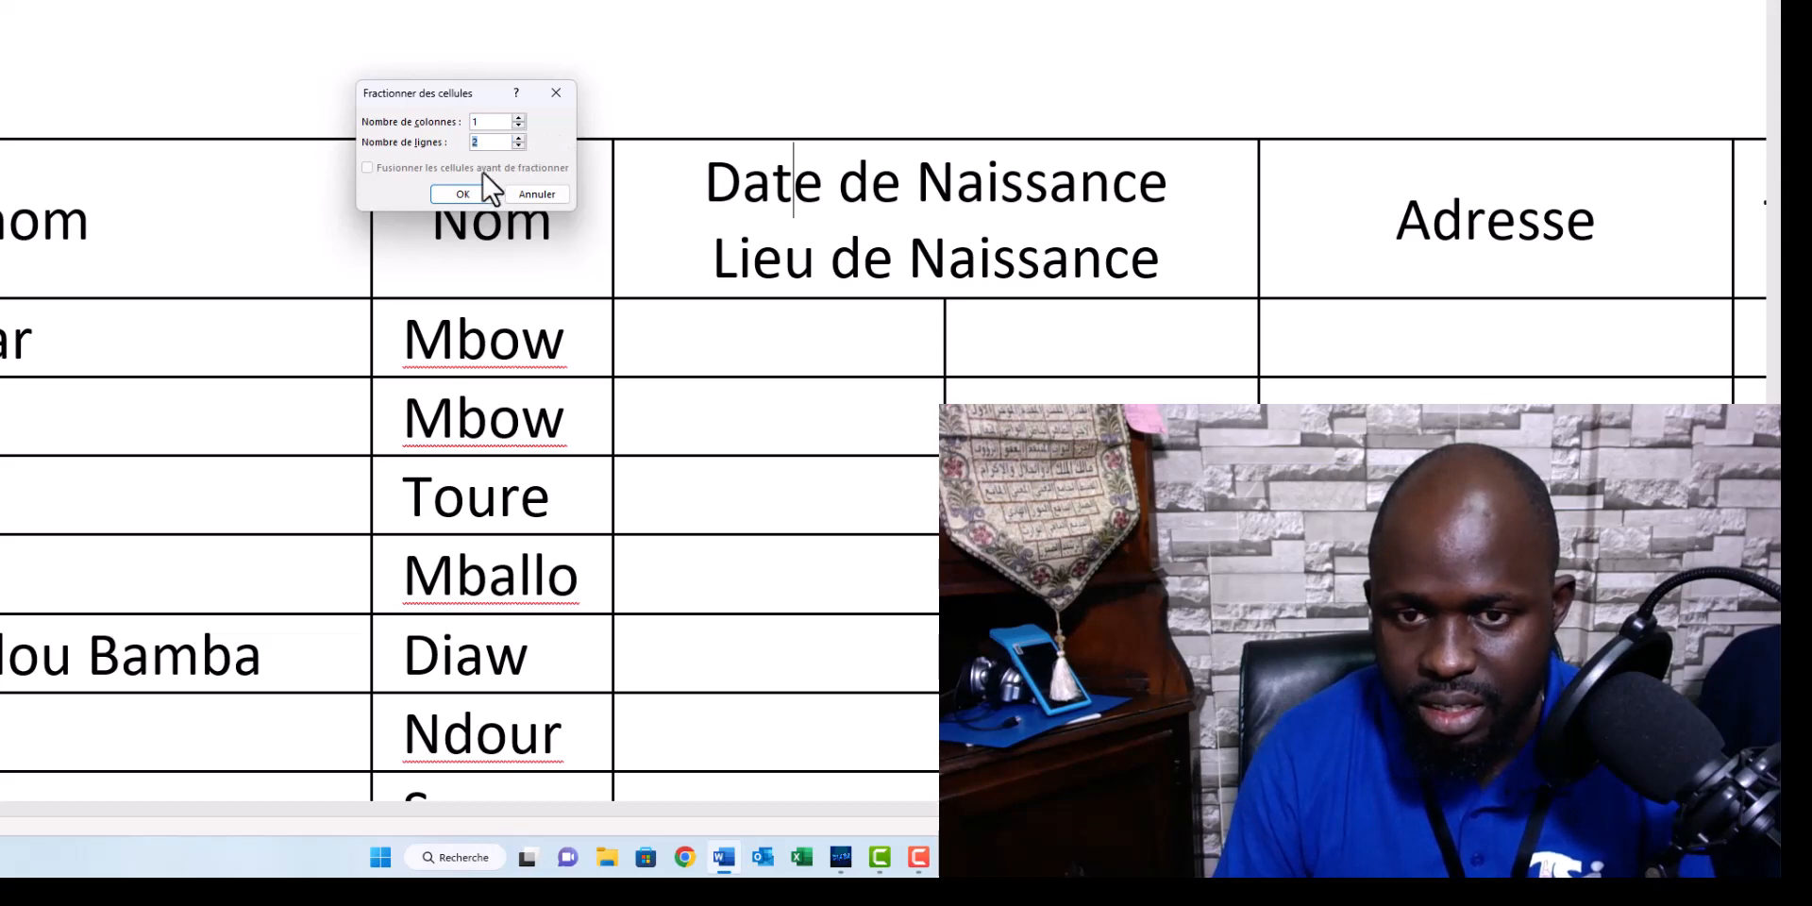
left_click(470, 191)
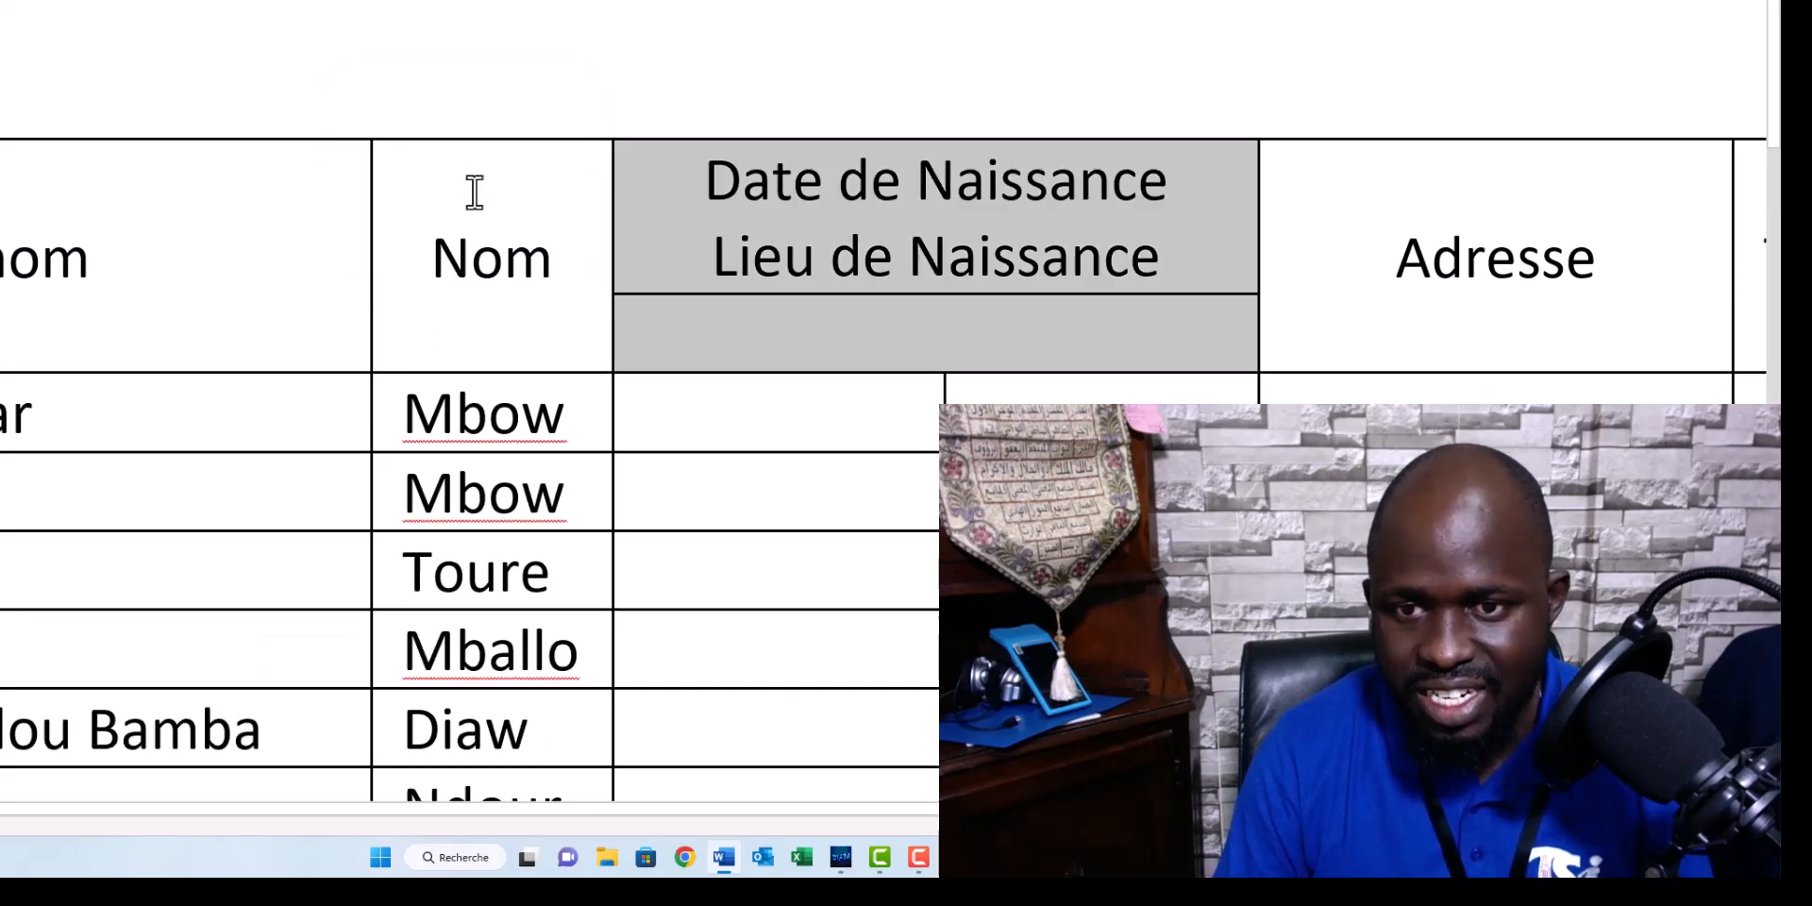
Move the text "Lieu de Naissance" from the upper header cell into the empty cell below it.
left_click(964, 193)
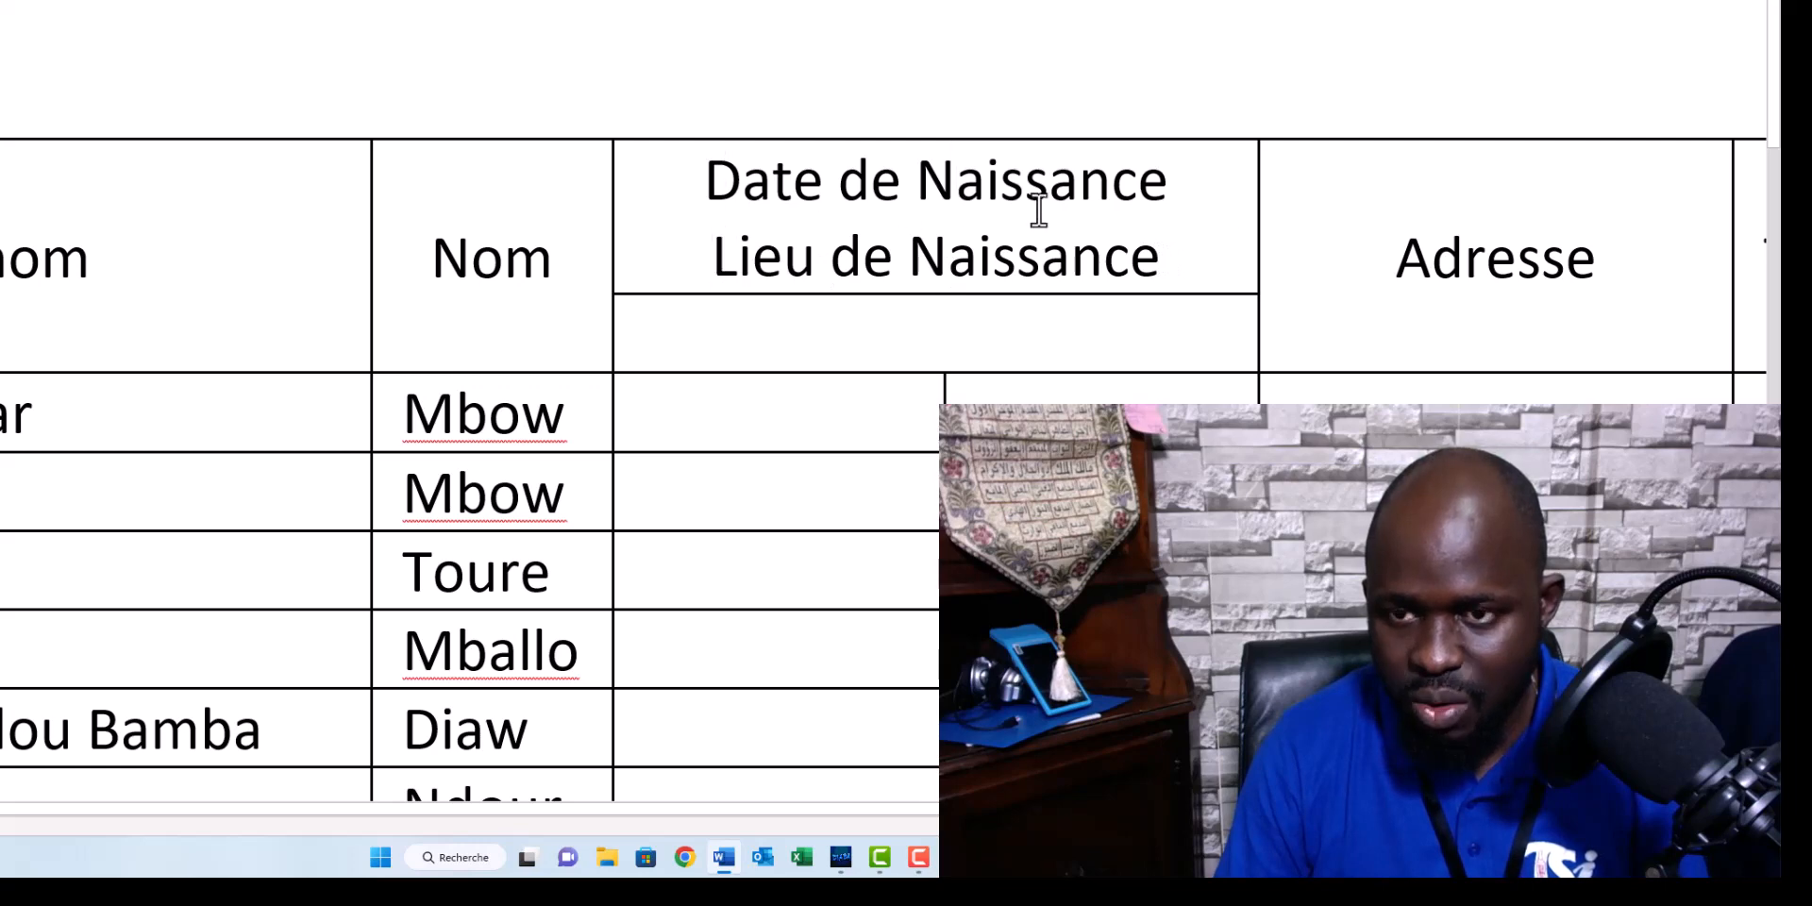
left_click(708, 255)
left_click_drag(708, 255, 1161, 256)
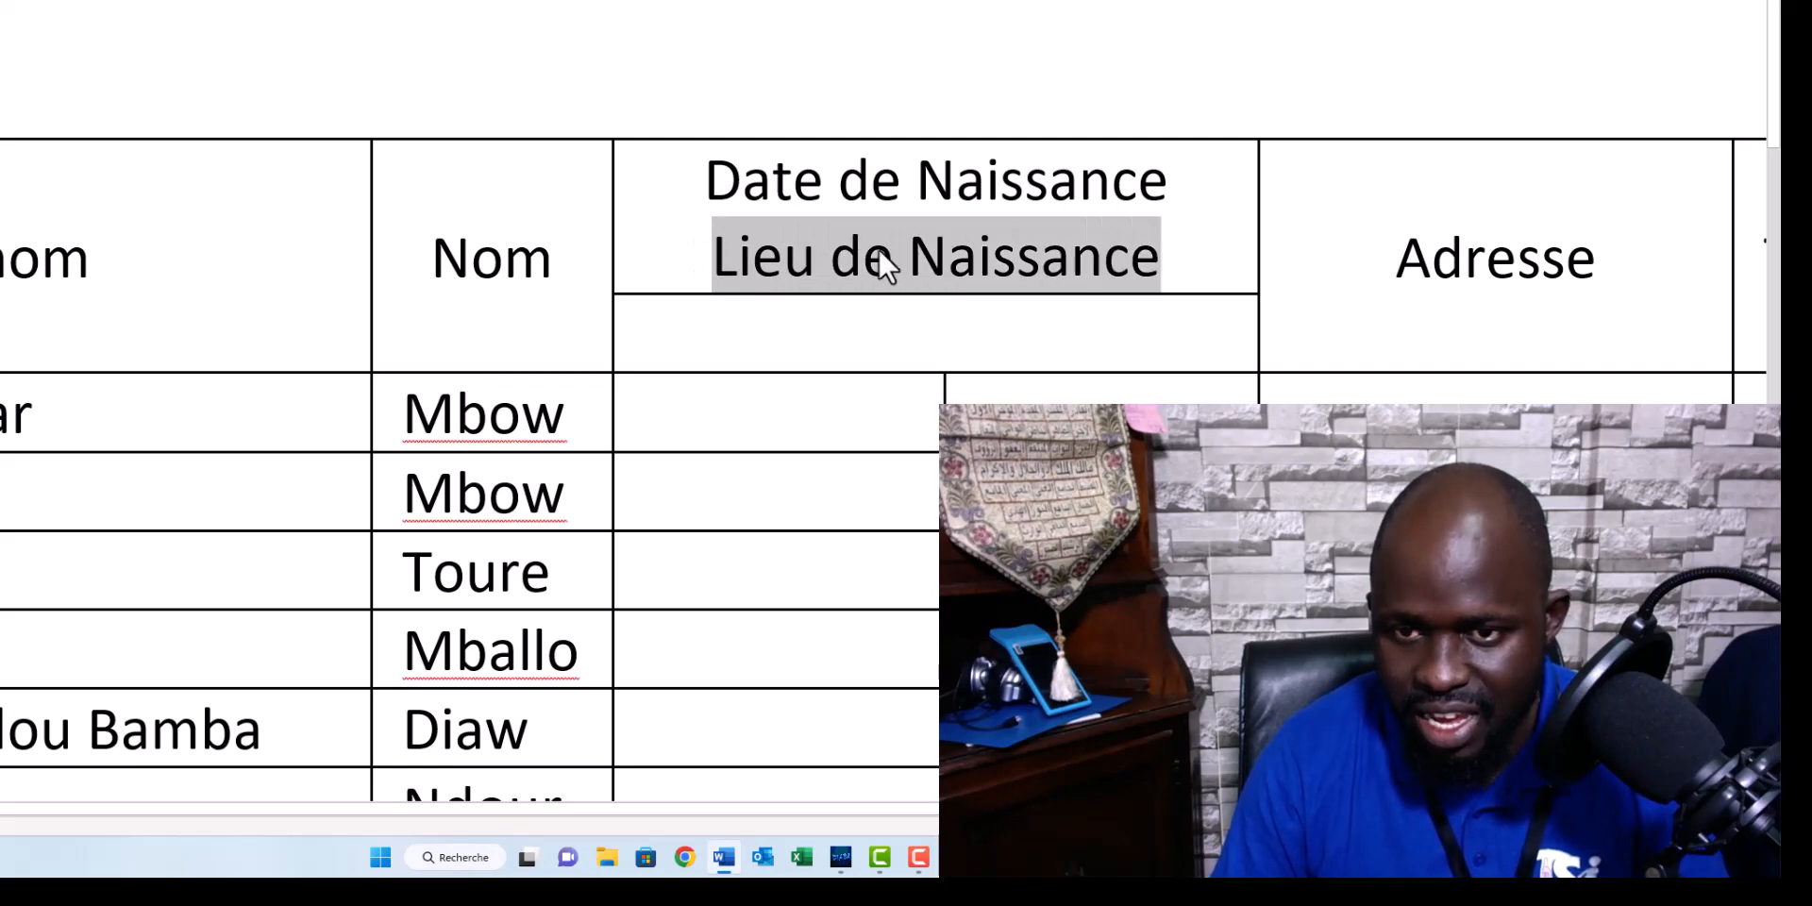
left_click_drag(886, 266, 872, 335)
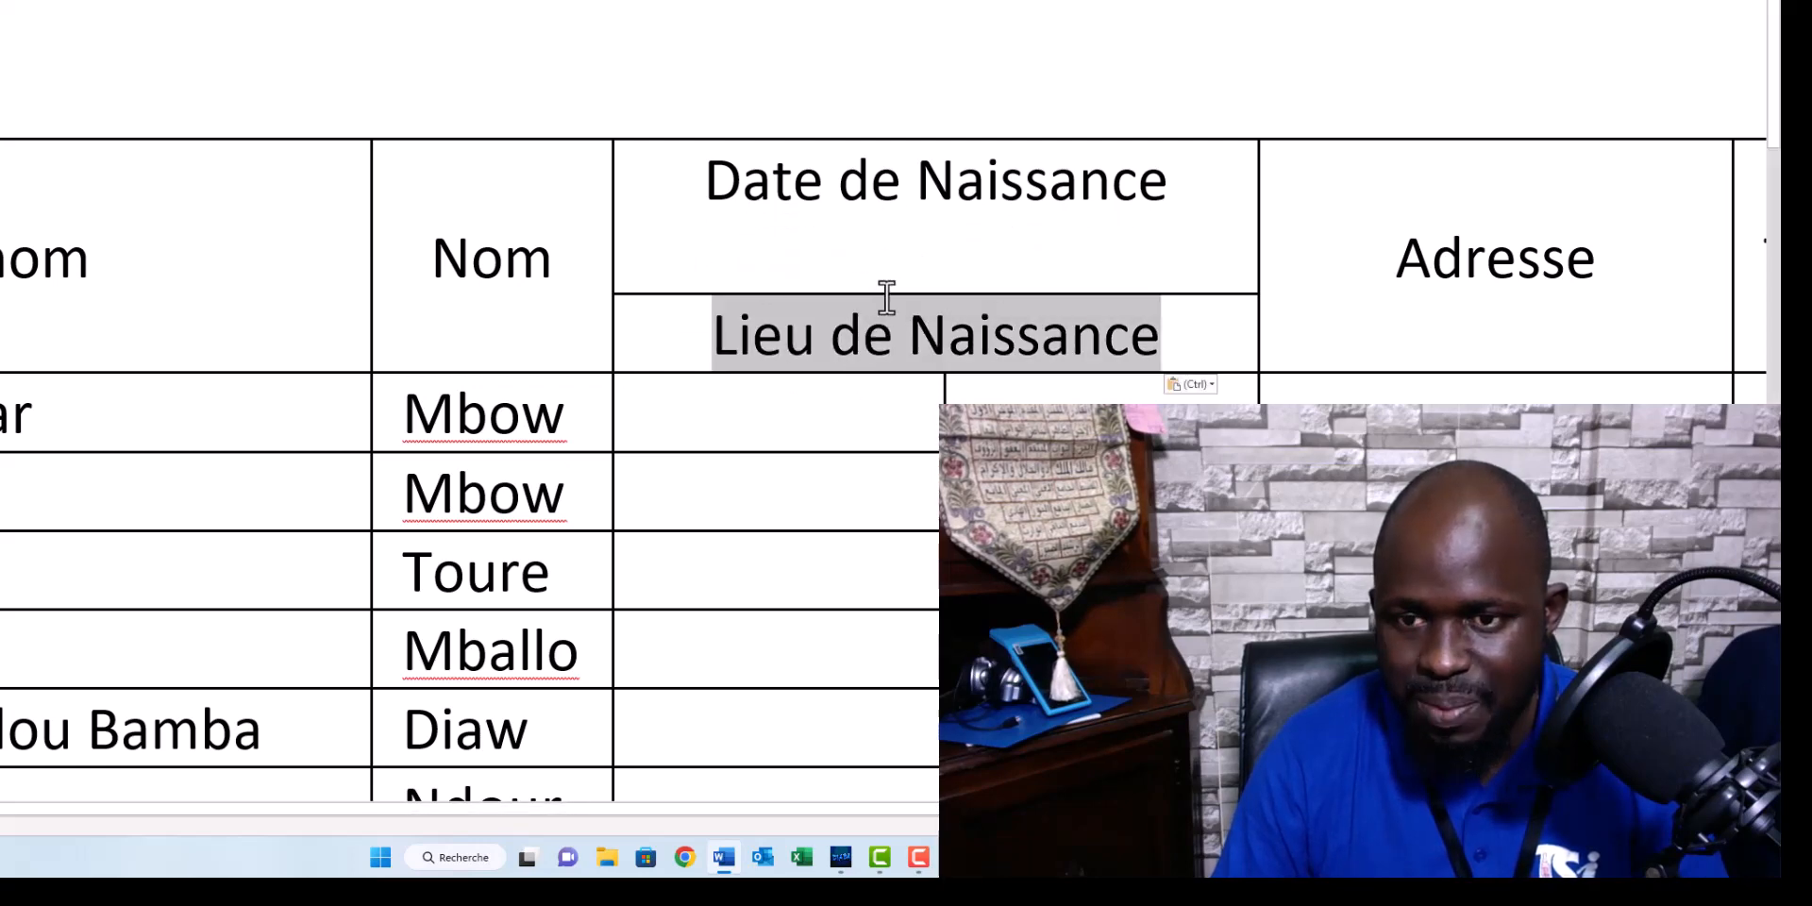
Remove the blank line under "Date de Naissance" and reduce the height of that upper header cell to fit its text.
left_click(945, 243)
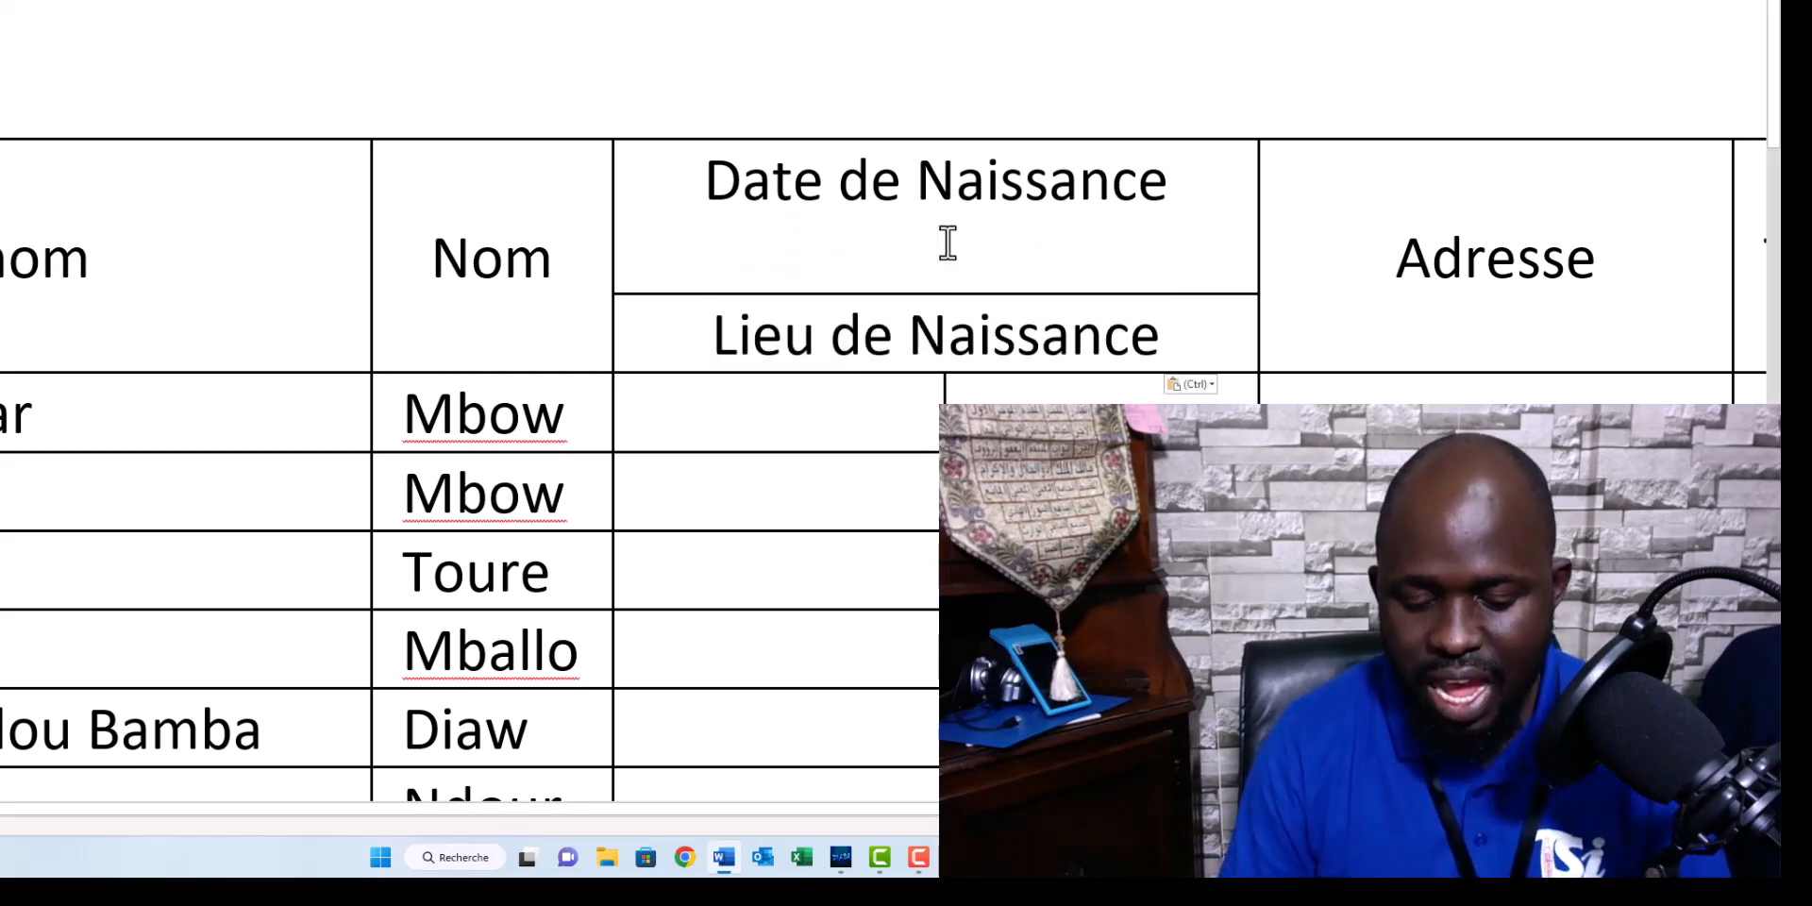
left_click_drag(883, 293, 884, 269)
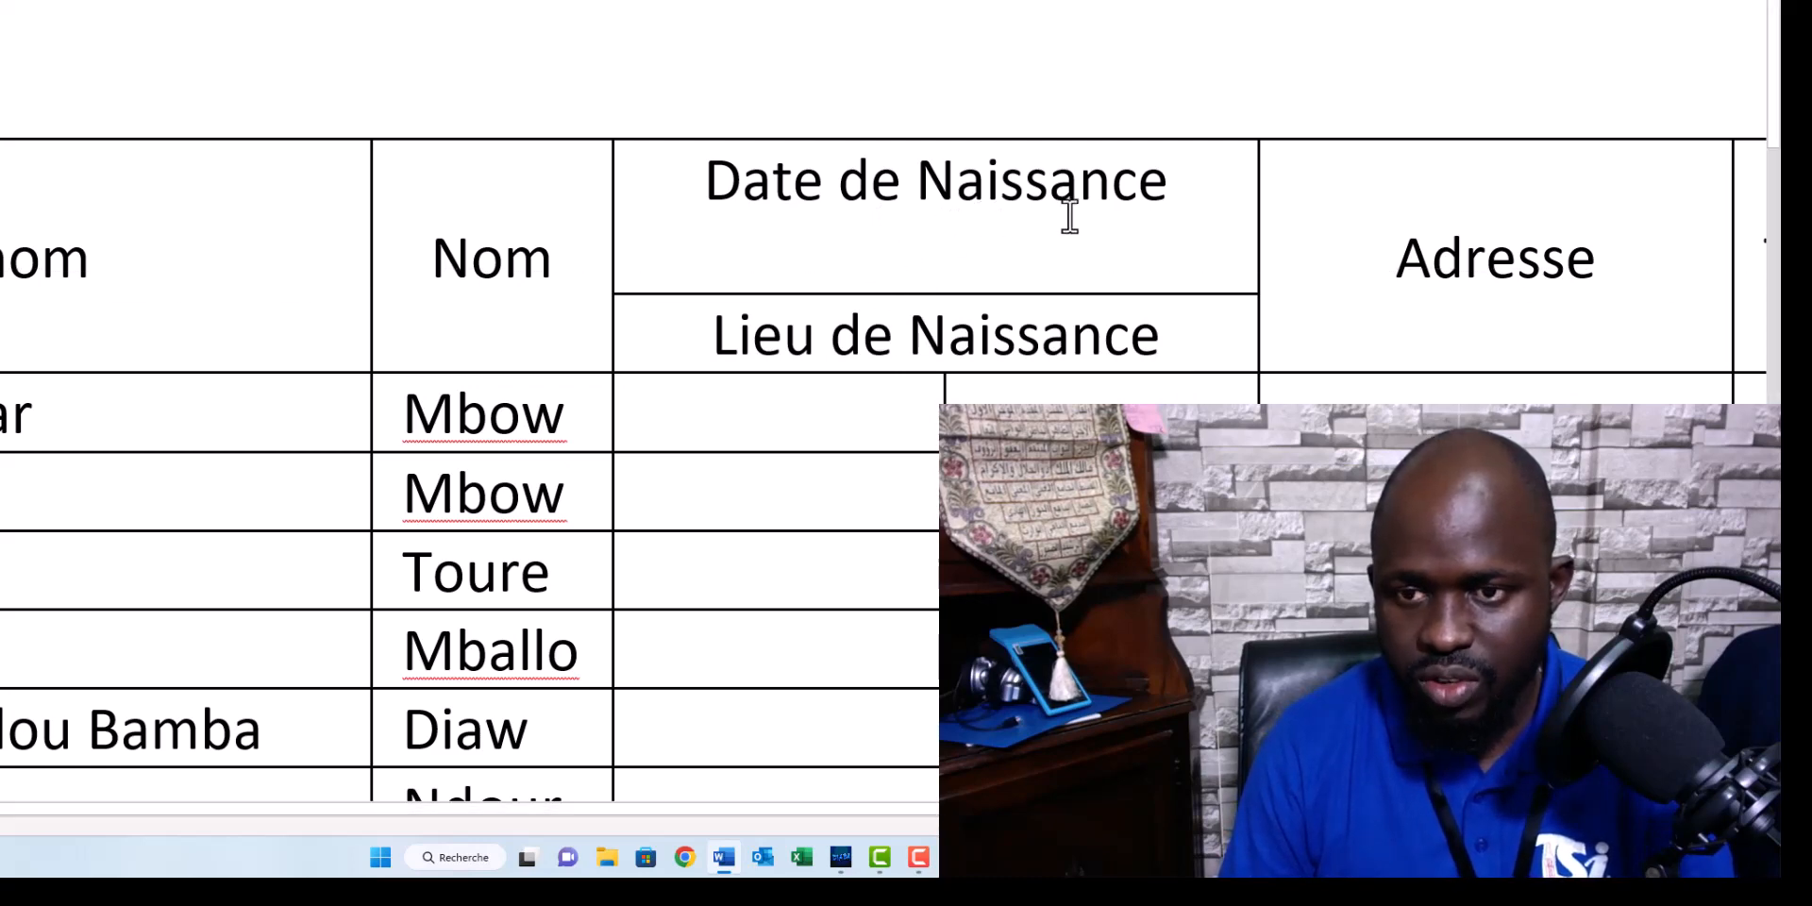
key("BackSpace")
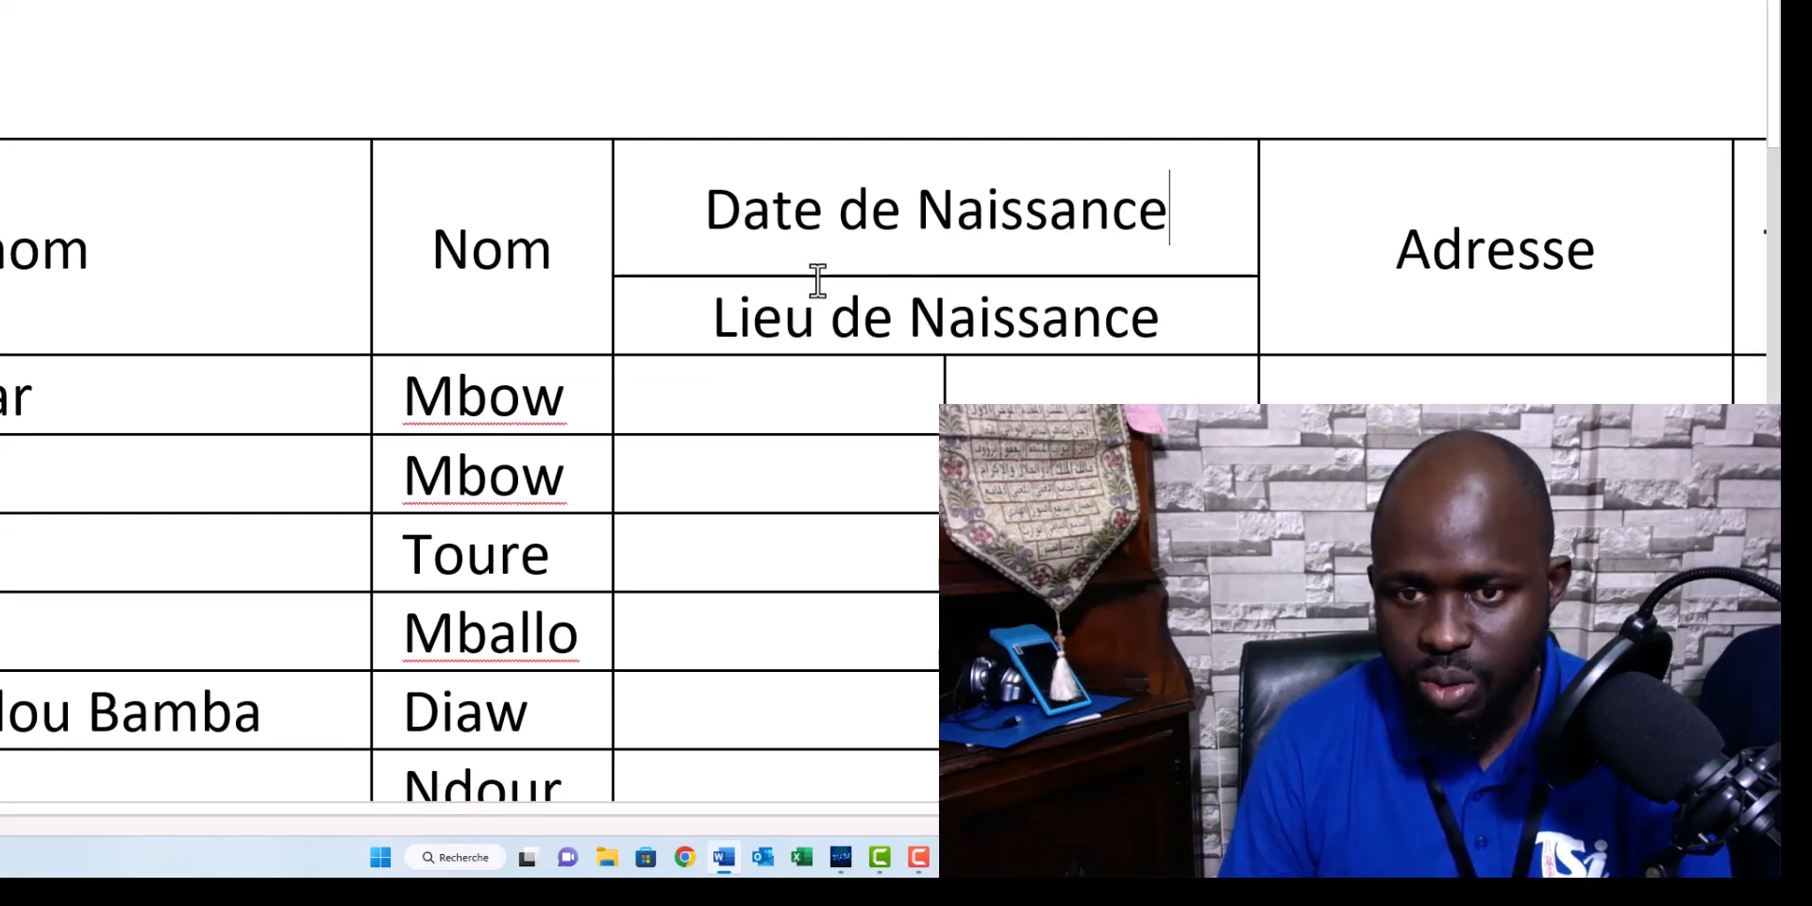
left_click_drag(815, 276, 816, 253)
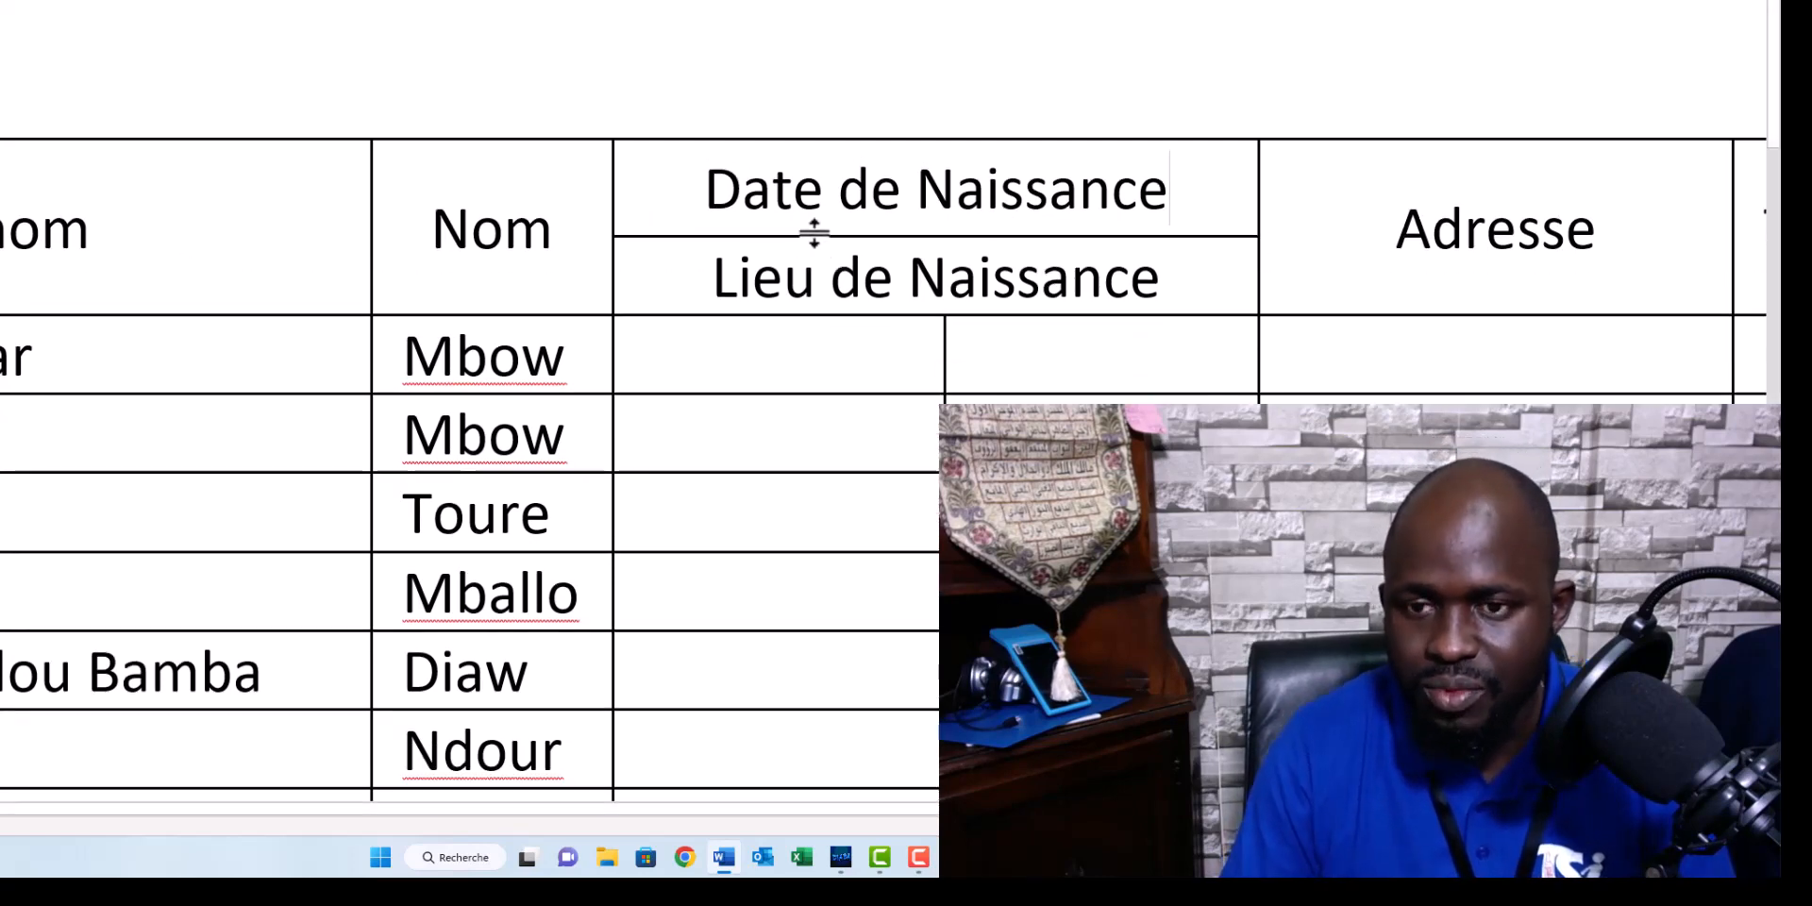
Delete the text "Prénom" from the first header cell, leaving the cell empty.
scroll(846, 356, "up", 2)
scroll(846, 356, "down", 2)
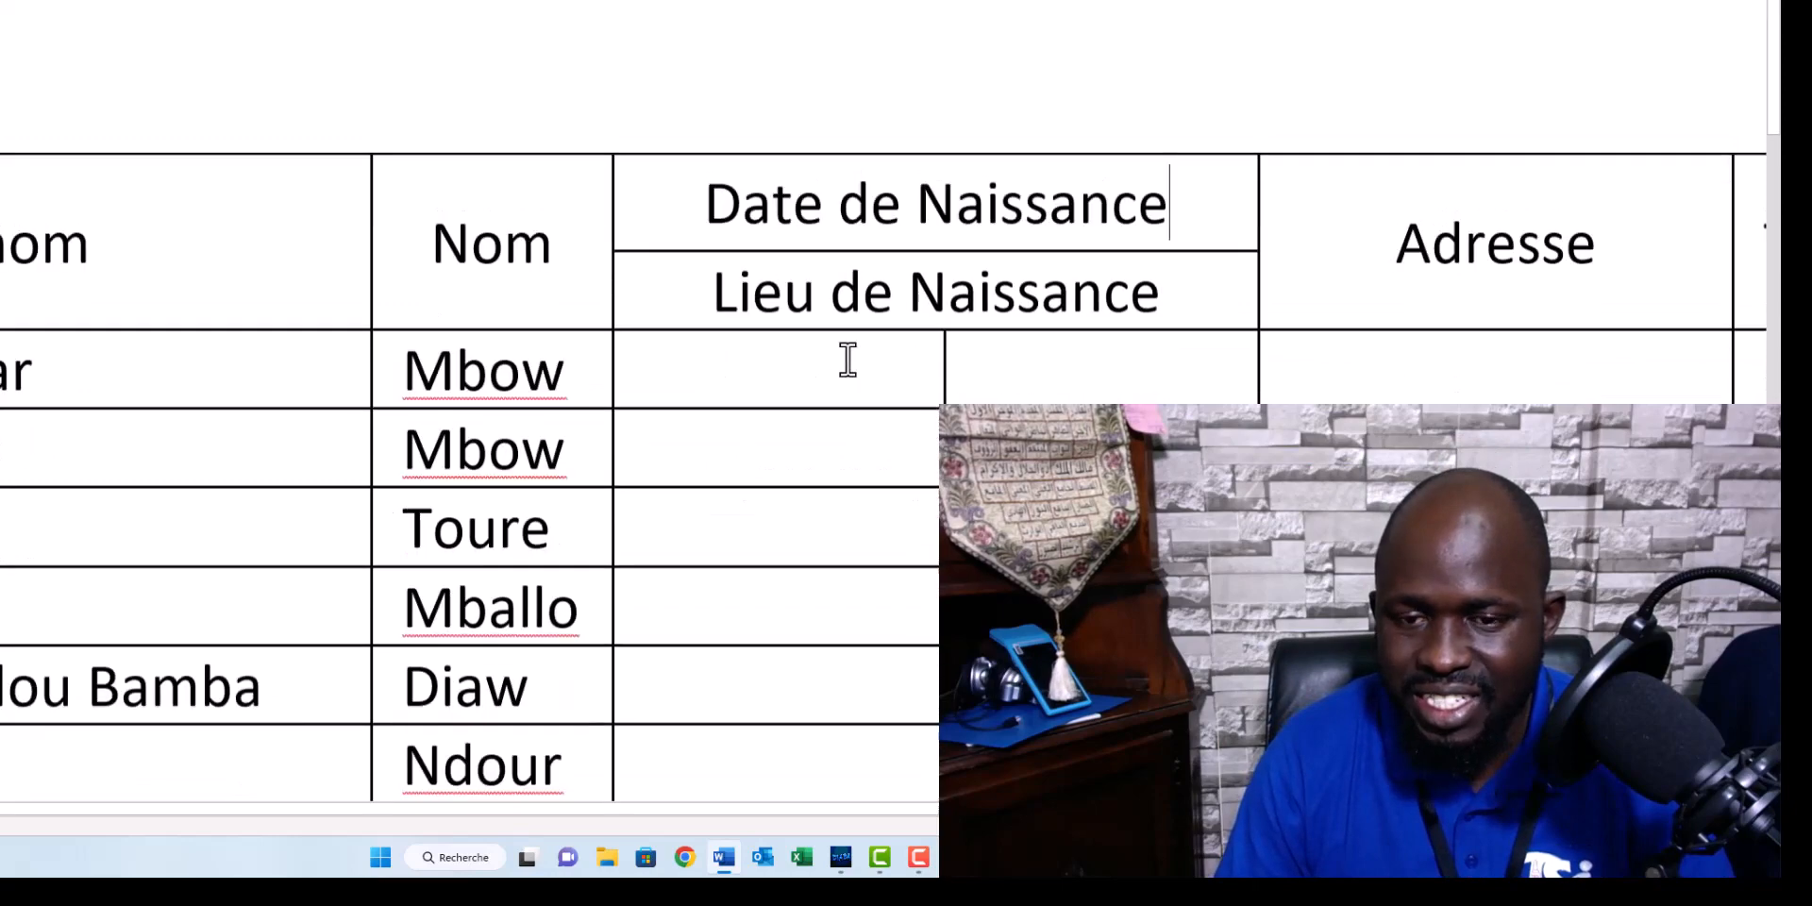
scroll(848, 359, "down", 3)
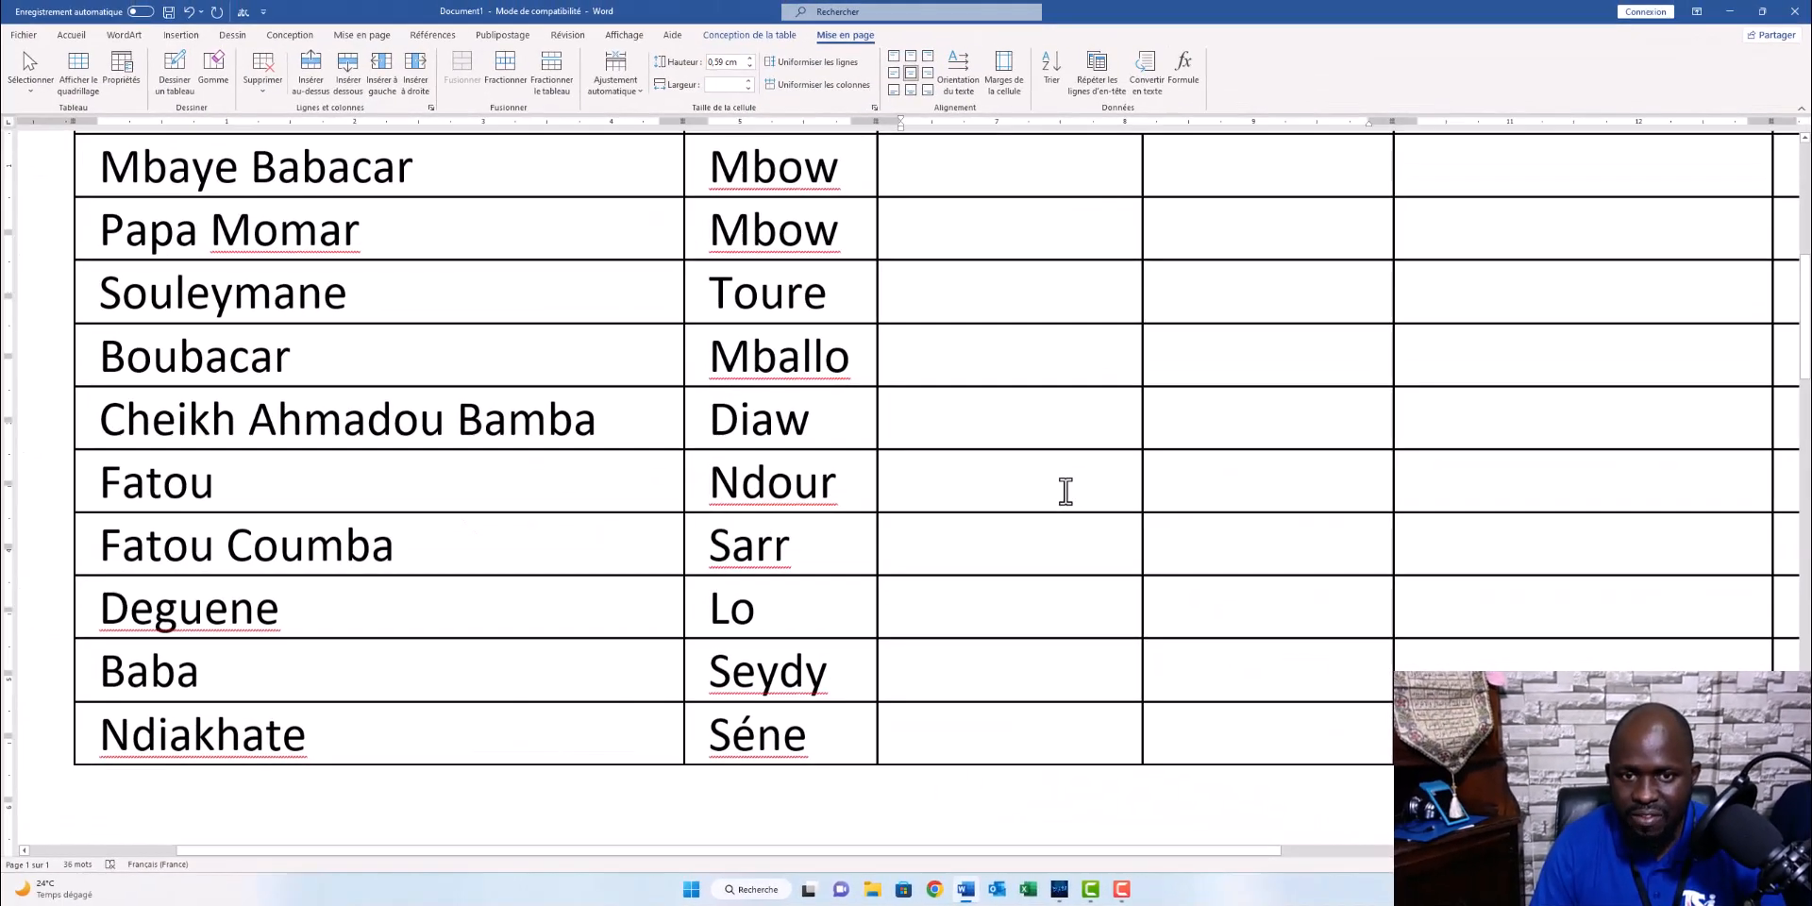
scroll(848, 358, "up", 2)
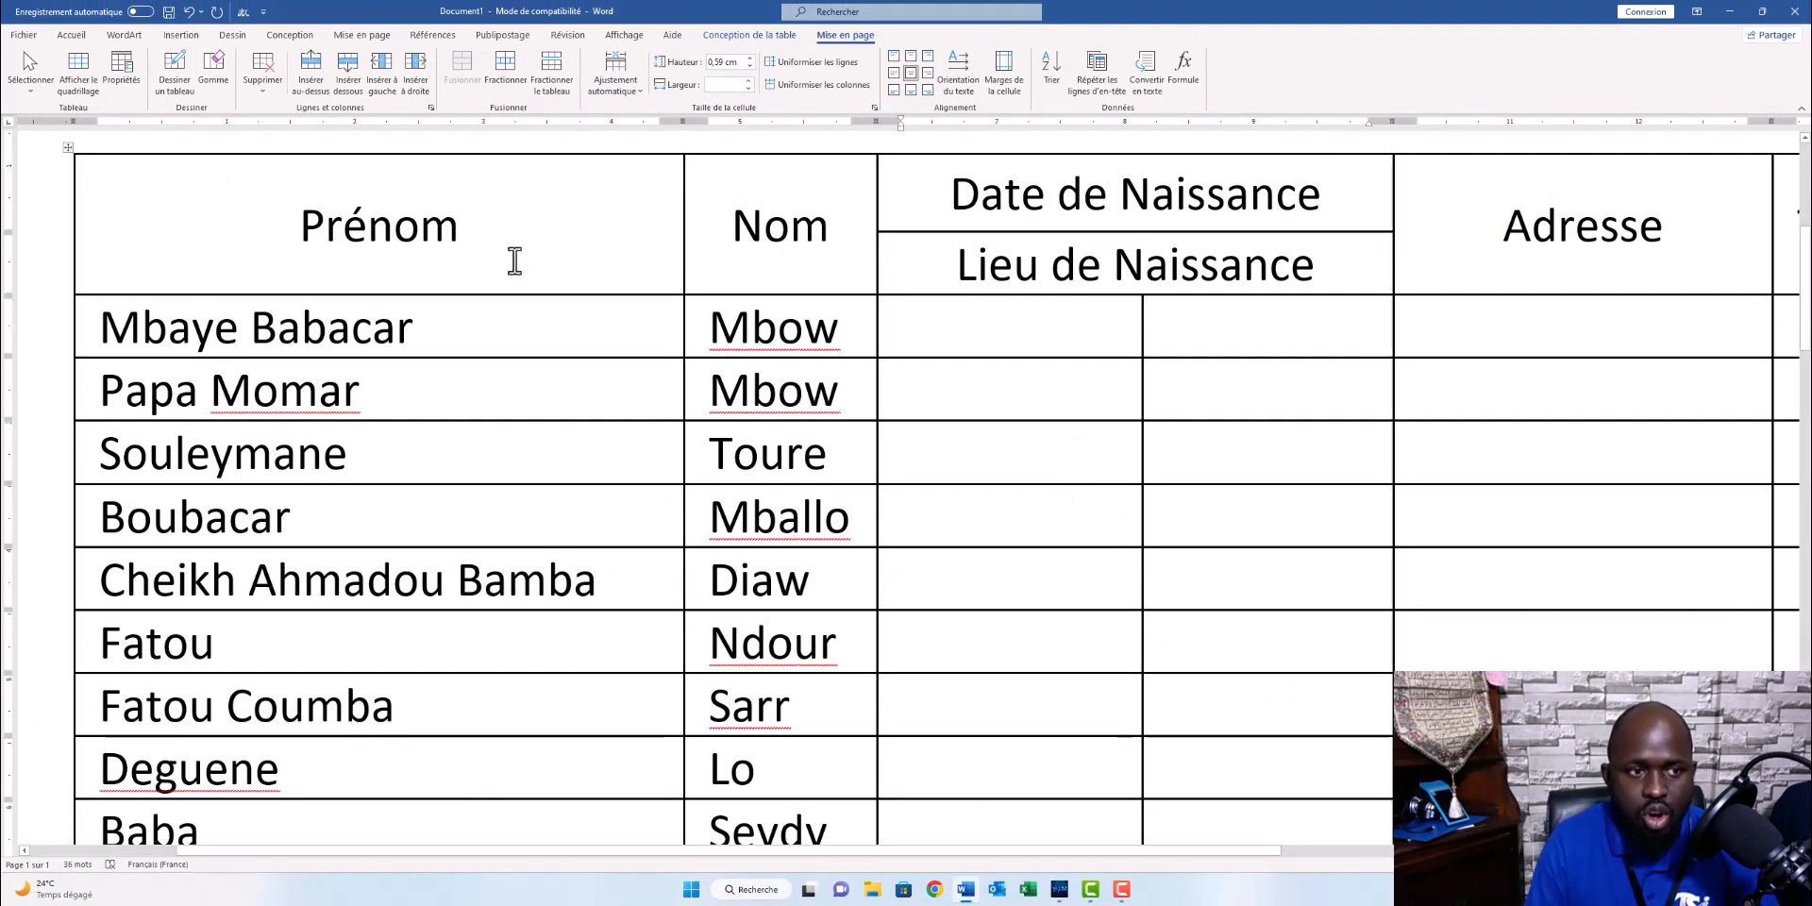
left_click_drag(459, 231, 289, 233)
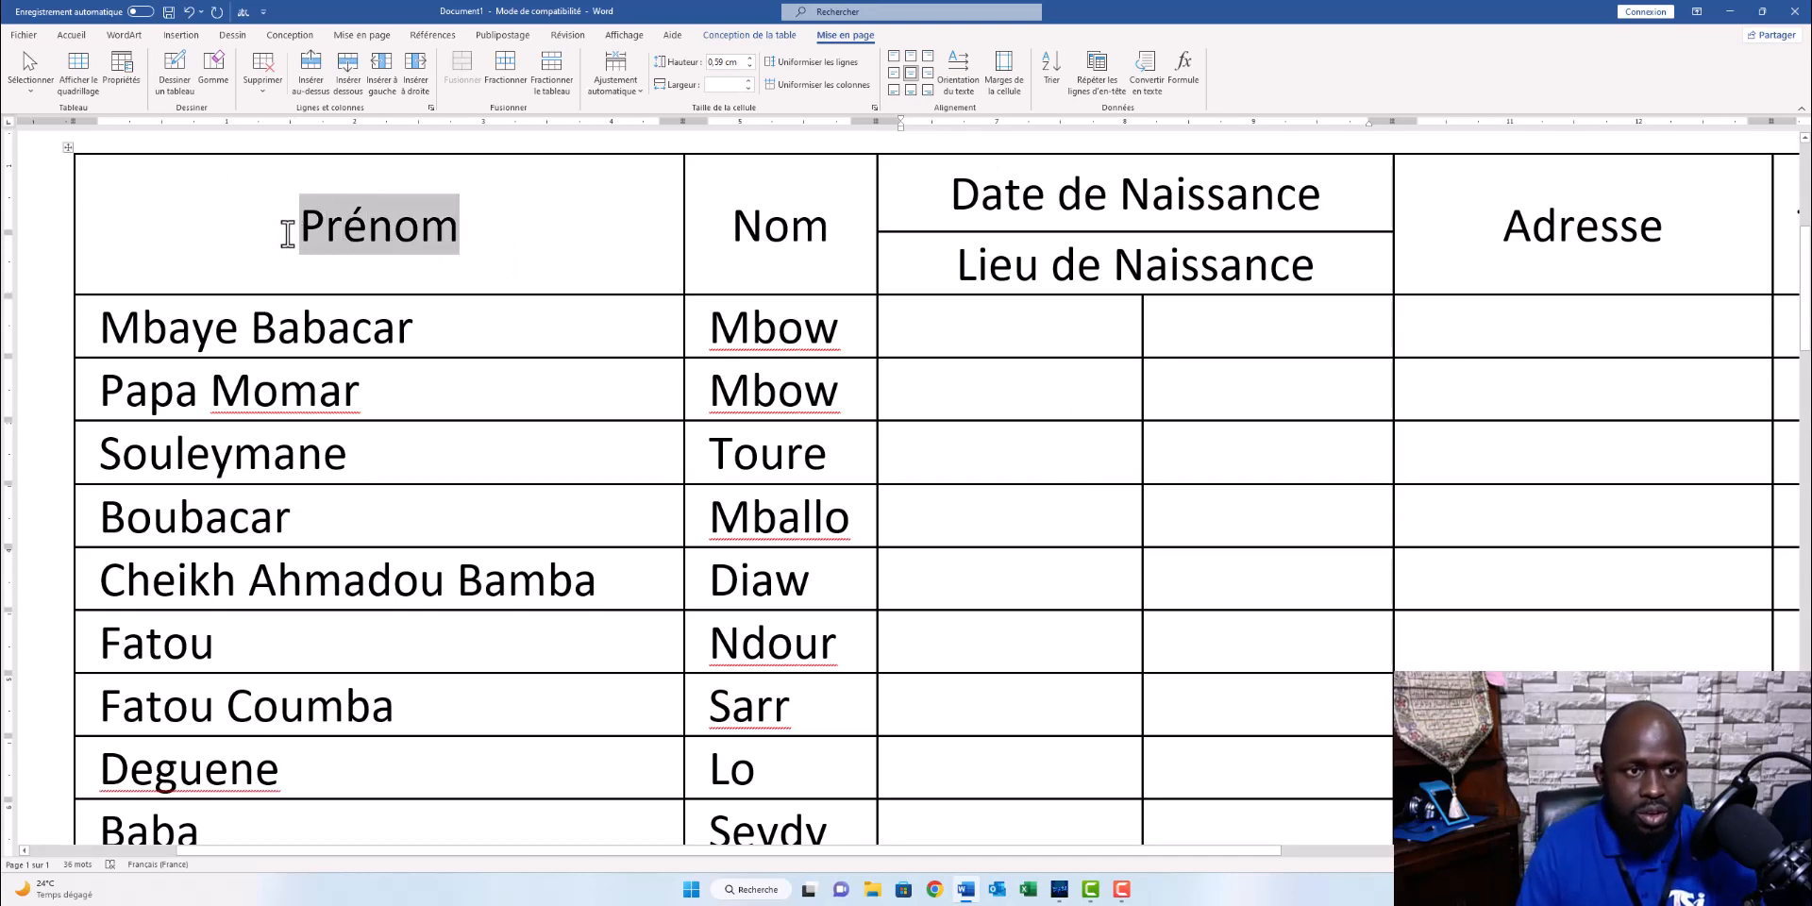
key("BackSpace")
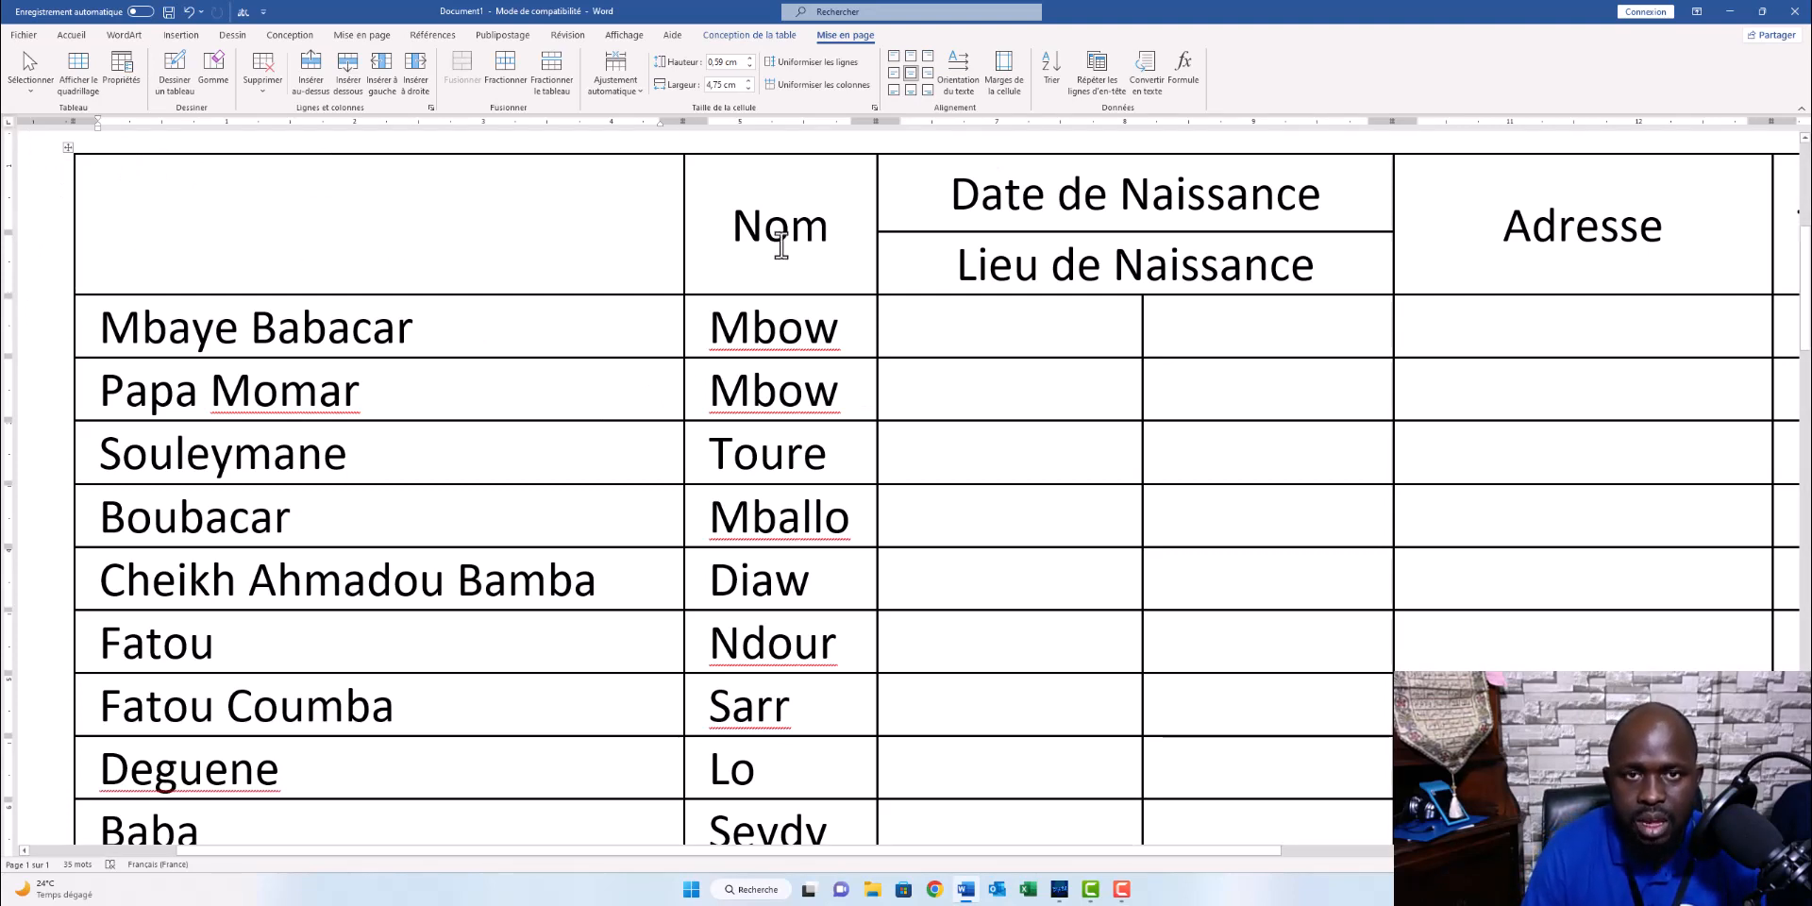
Choose the thick diagonal-striped line style for painting the table's borders.
left_click(748, 38)
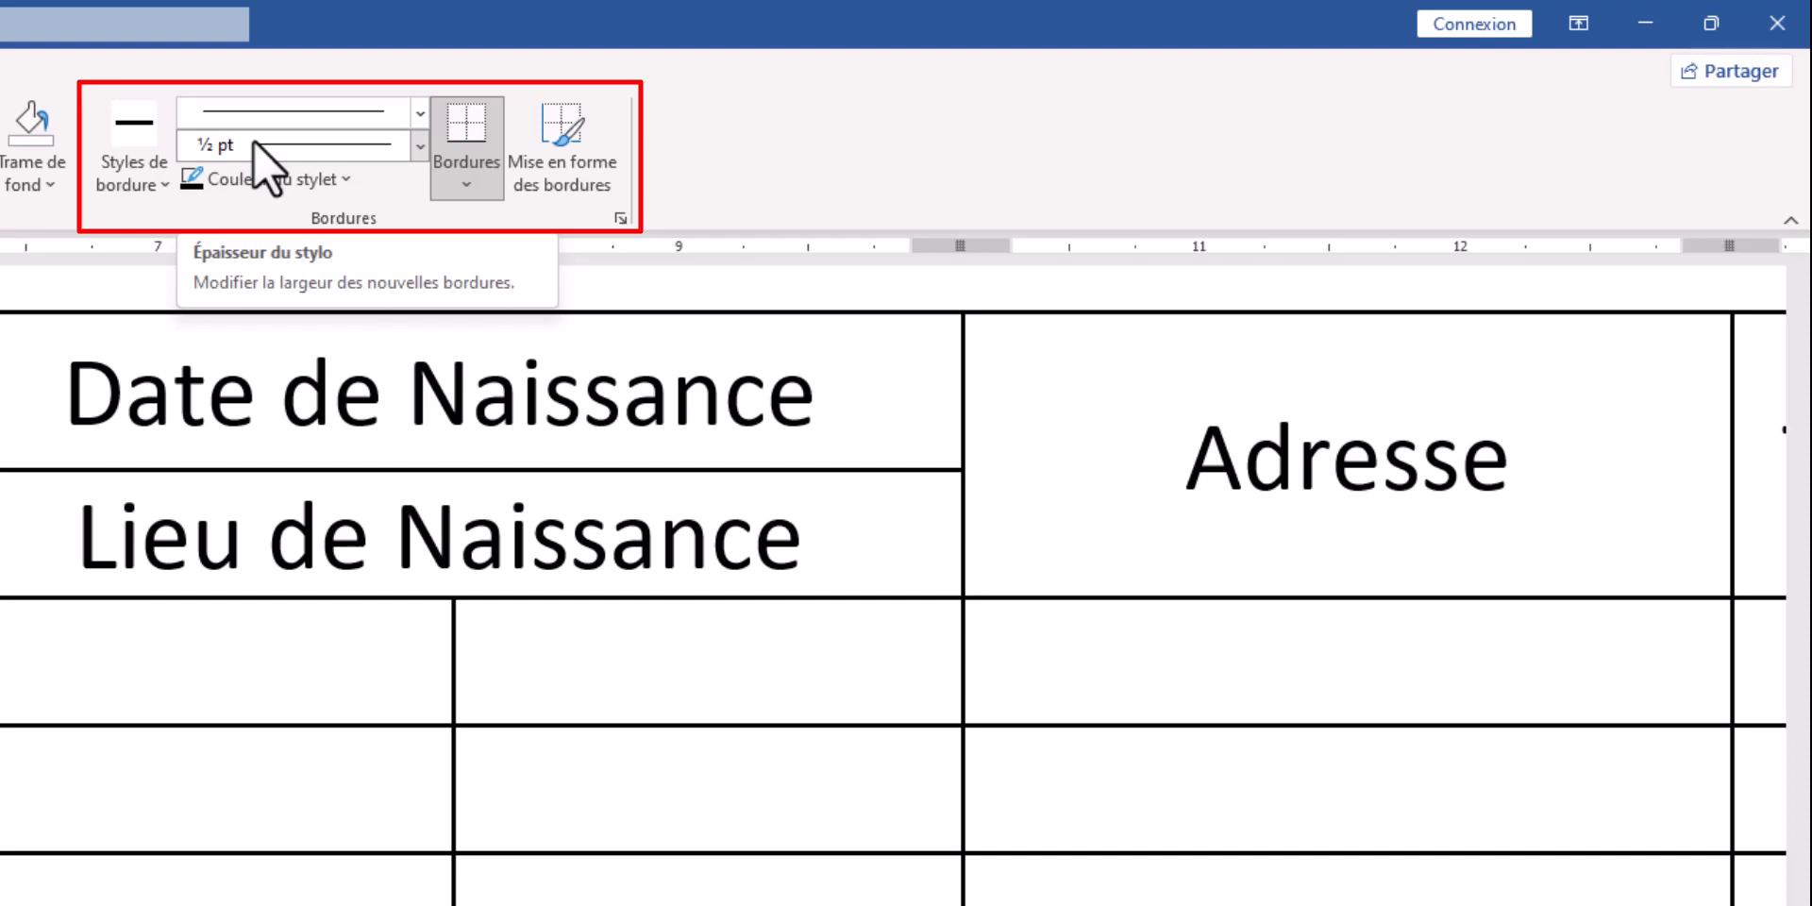
left_click(419, 111)
left_click(415, 111)
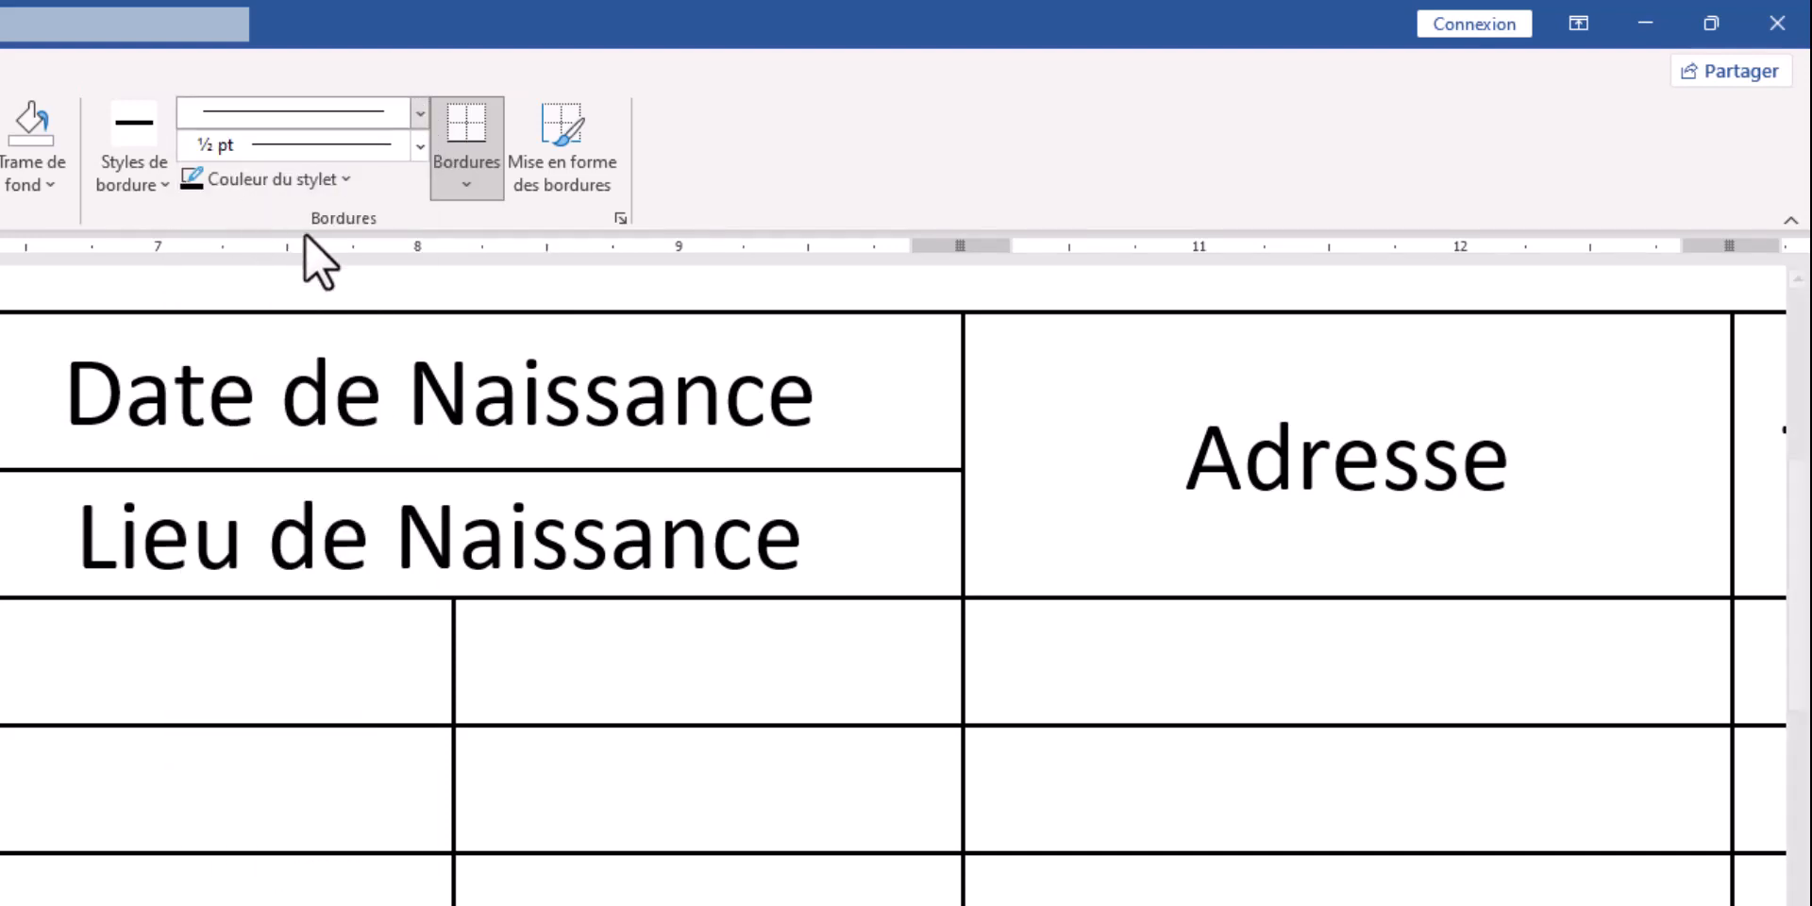
left_click(419, 112)
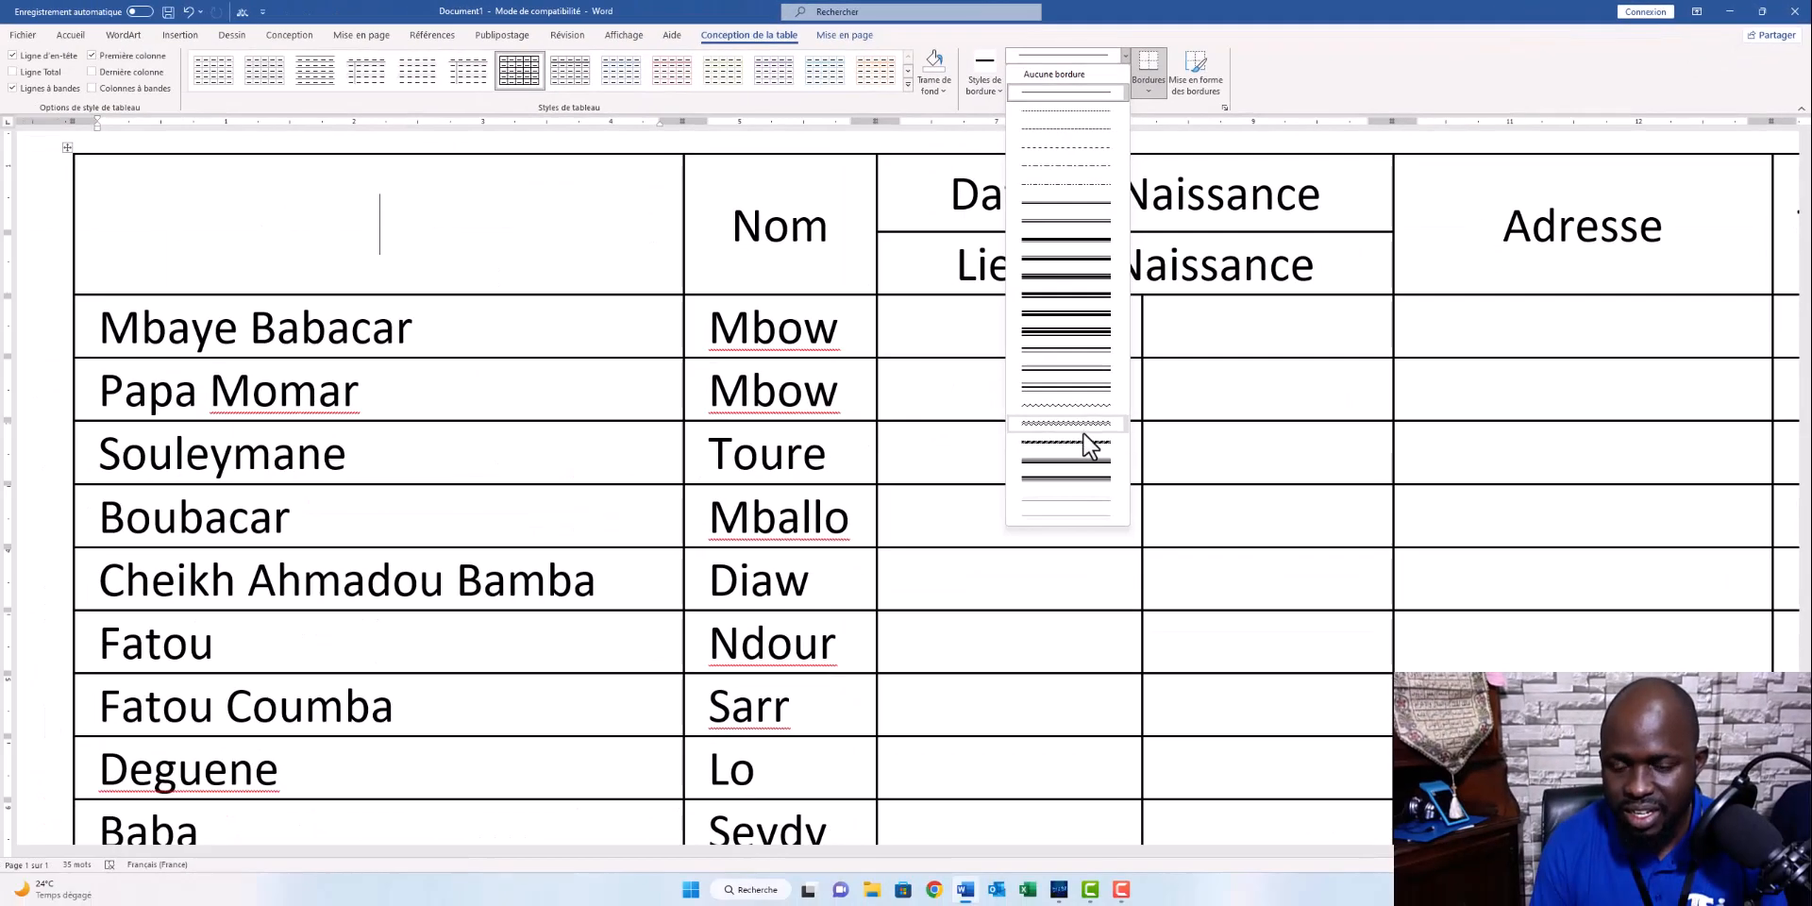
left_click(1085, 442)
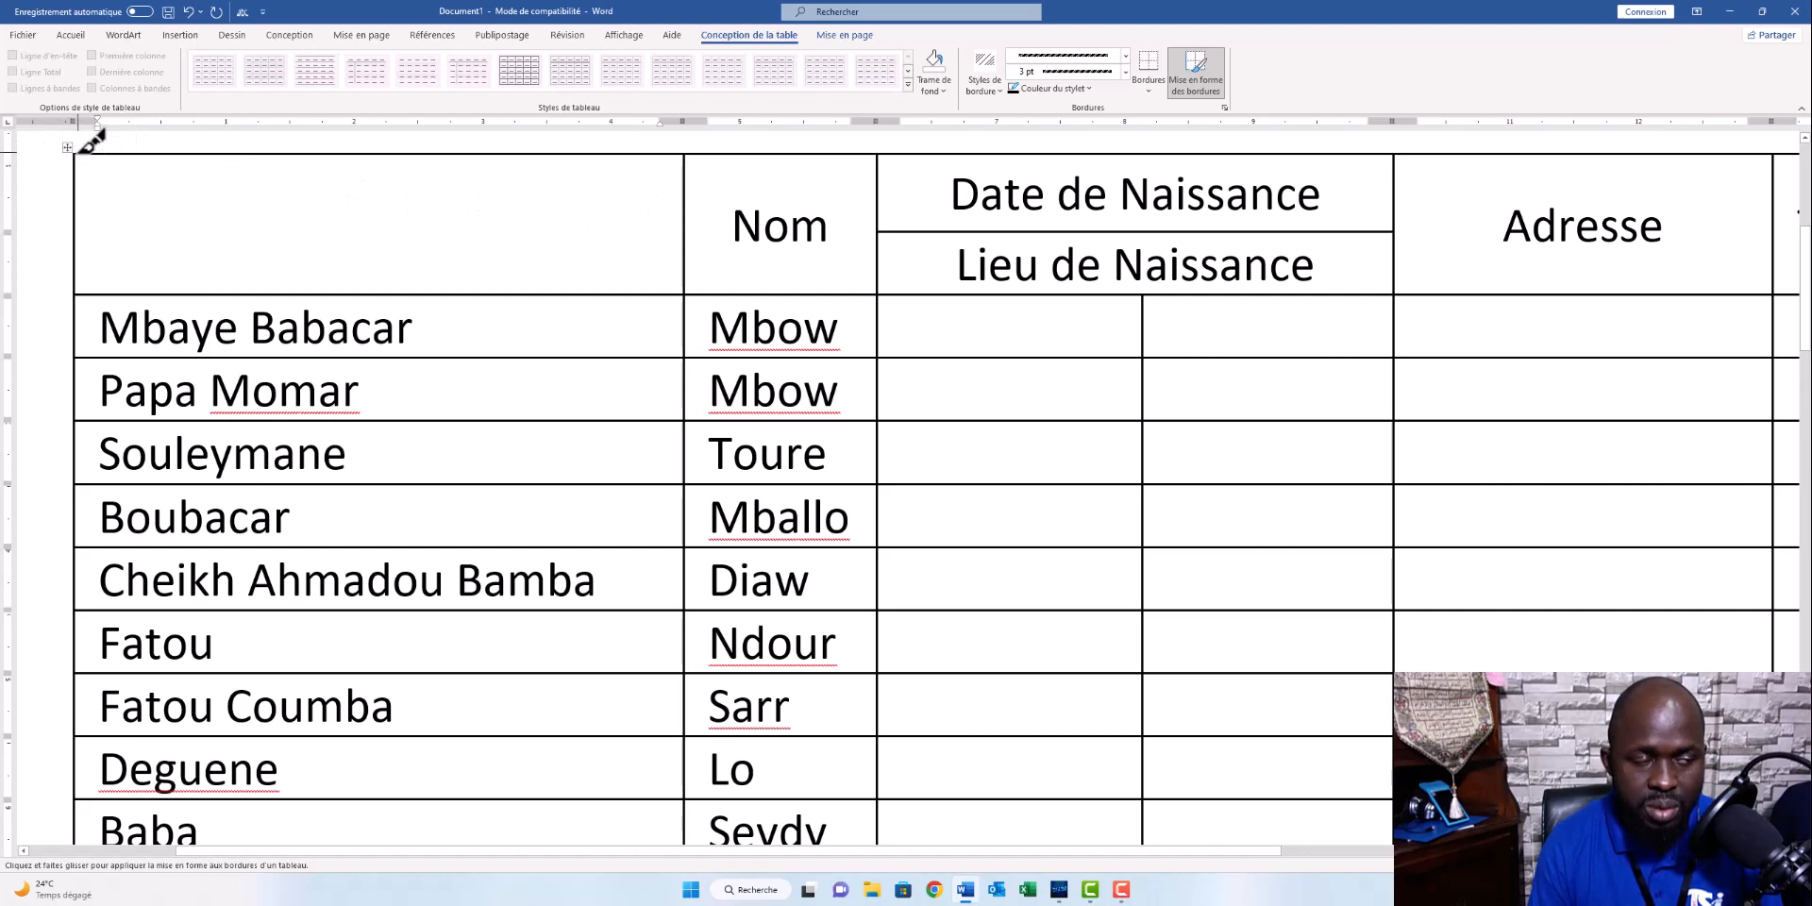
Paint the striped border along the top of the empty header cell and down the table's entire left edge.
left_click(273, 154)
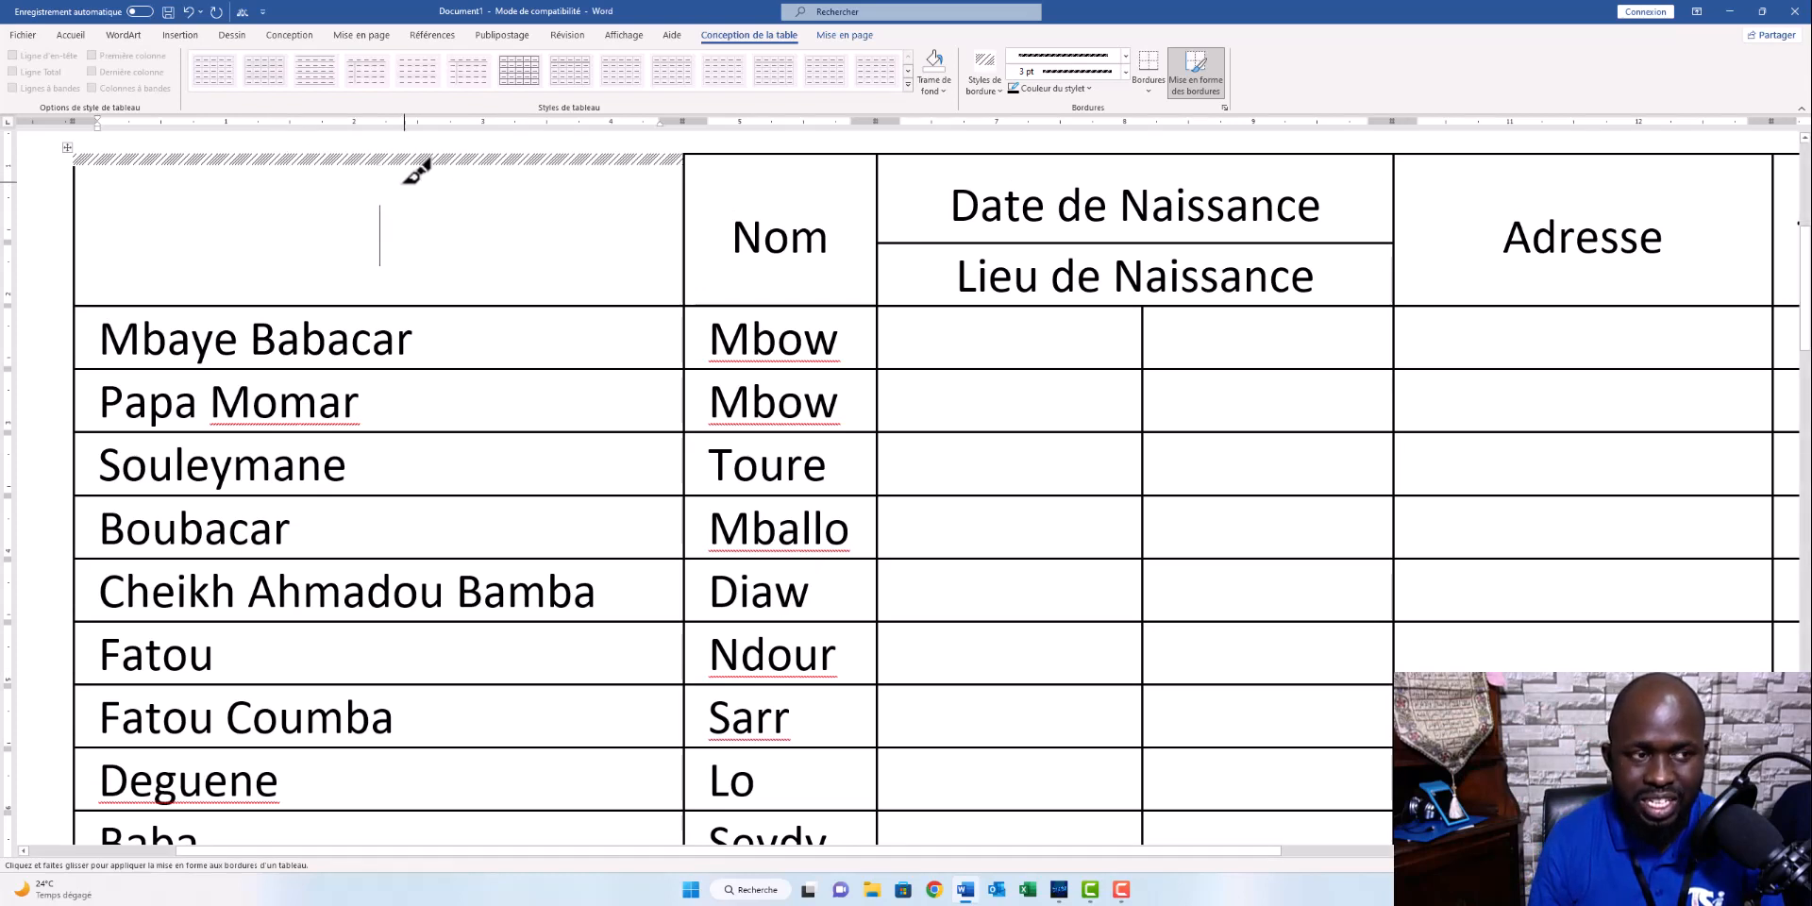
left_click(75, 193)
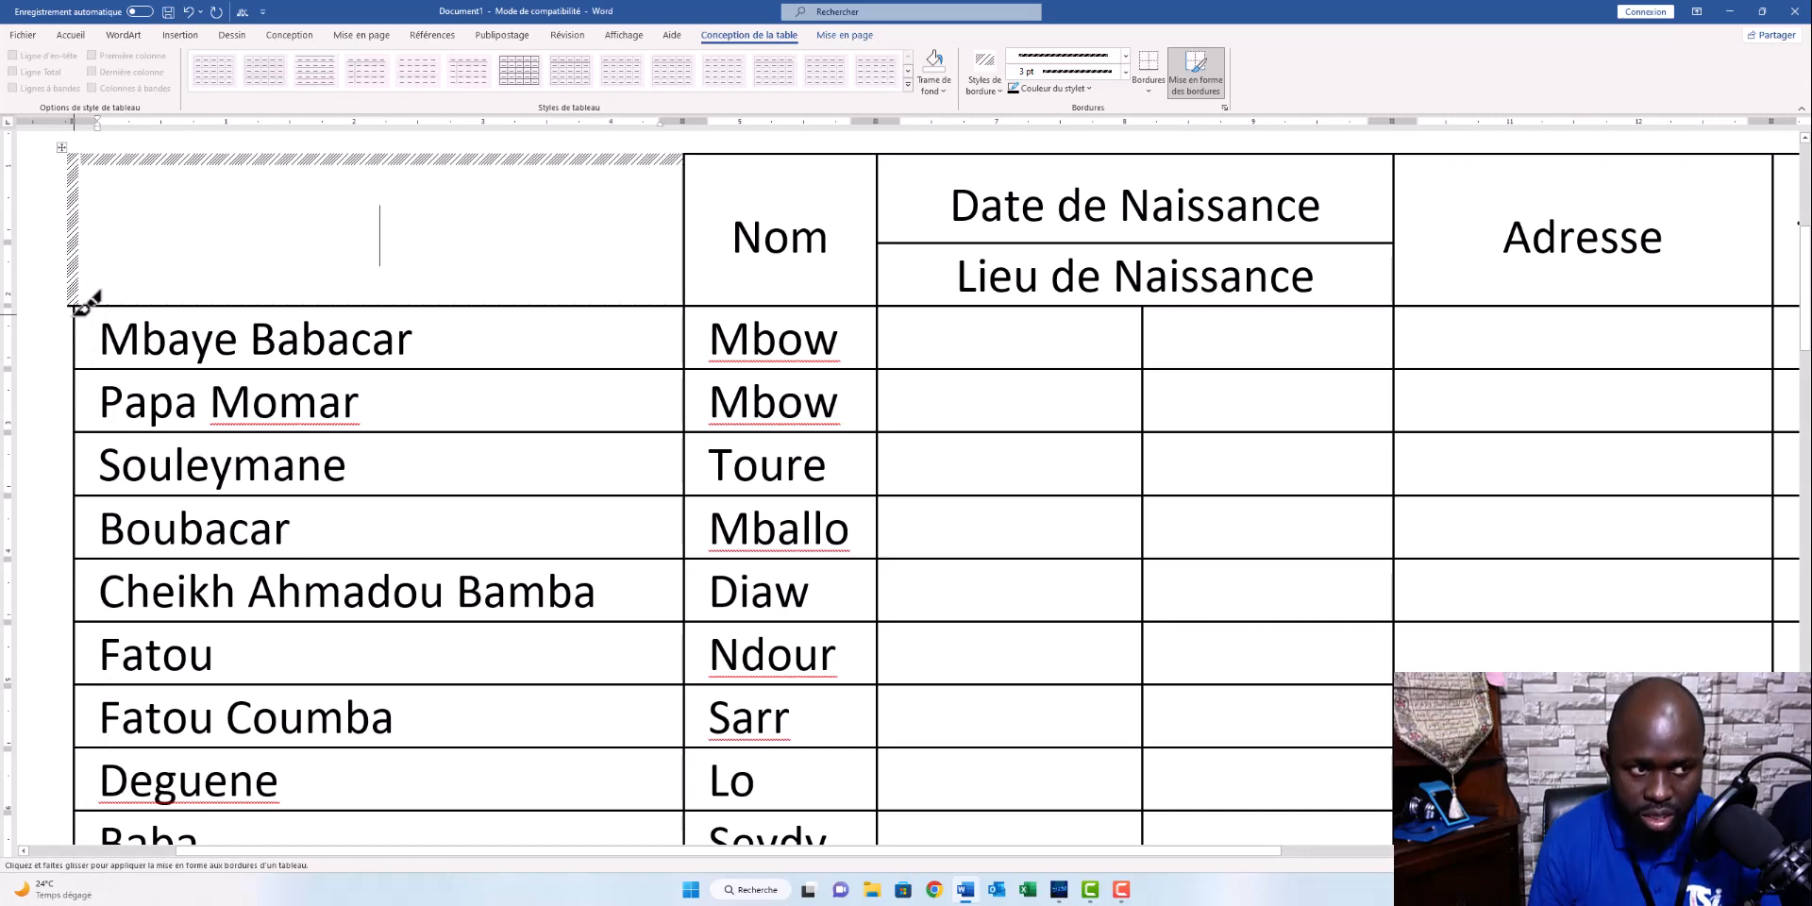
mouse_move(78, 326)
left_mouse_down()
mouse_move(63, 528)
mouse_move(77, 897)
mouse_move(91, 770)
left_mouse_up()
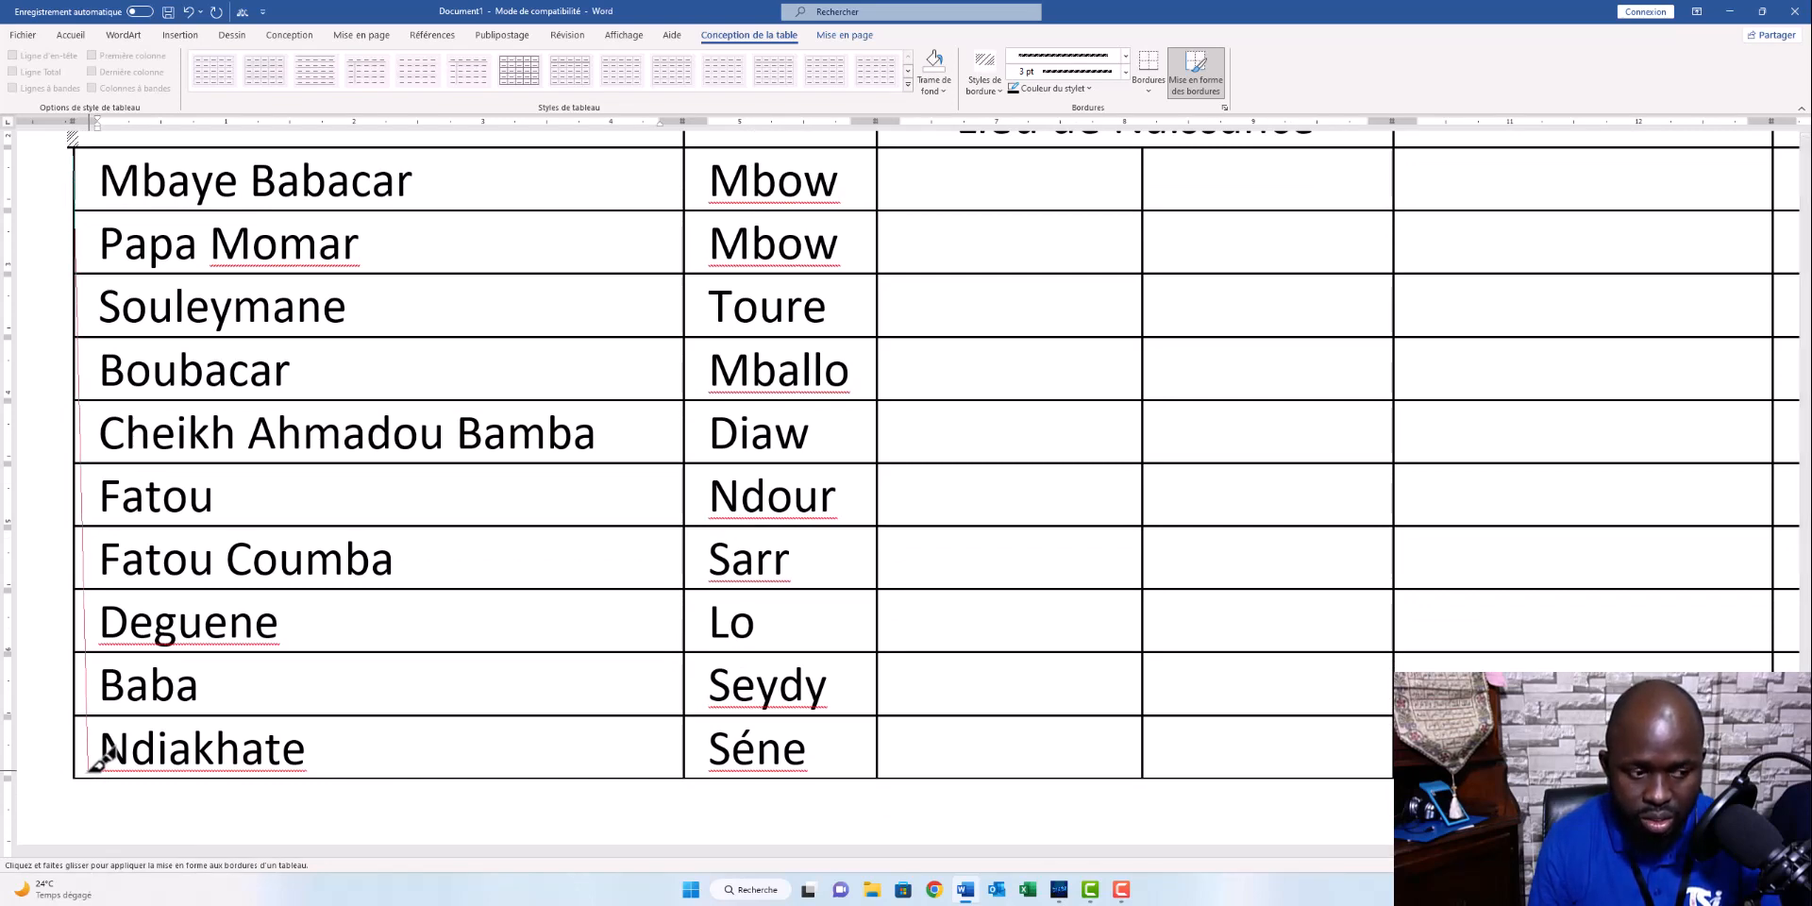
left_click_drag(88, 771, 77, 771)
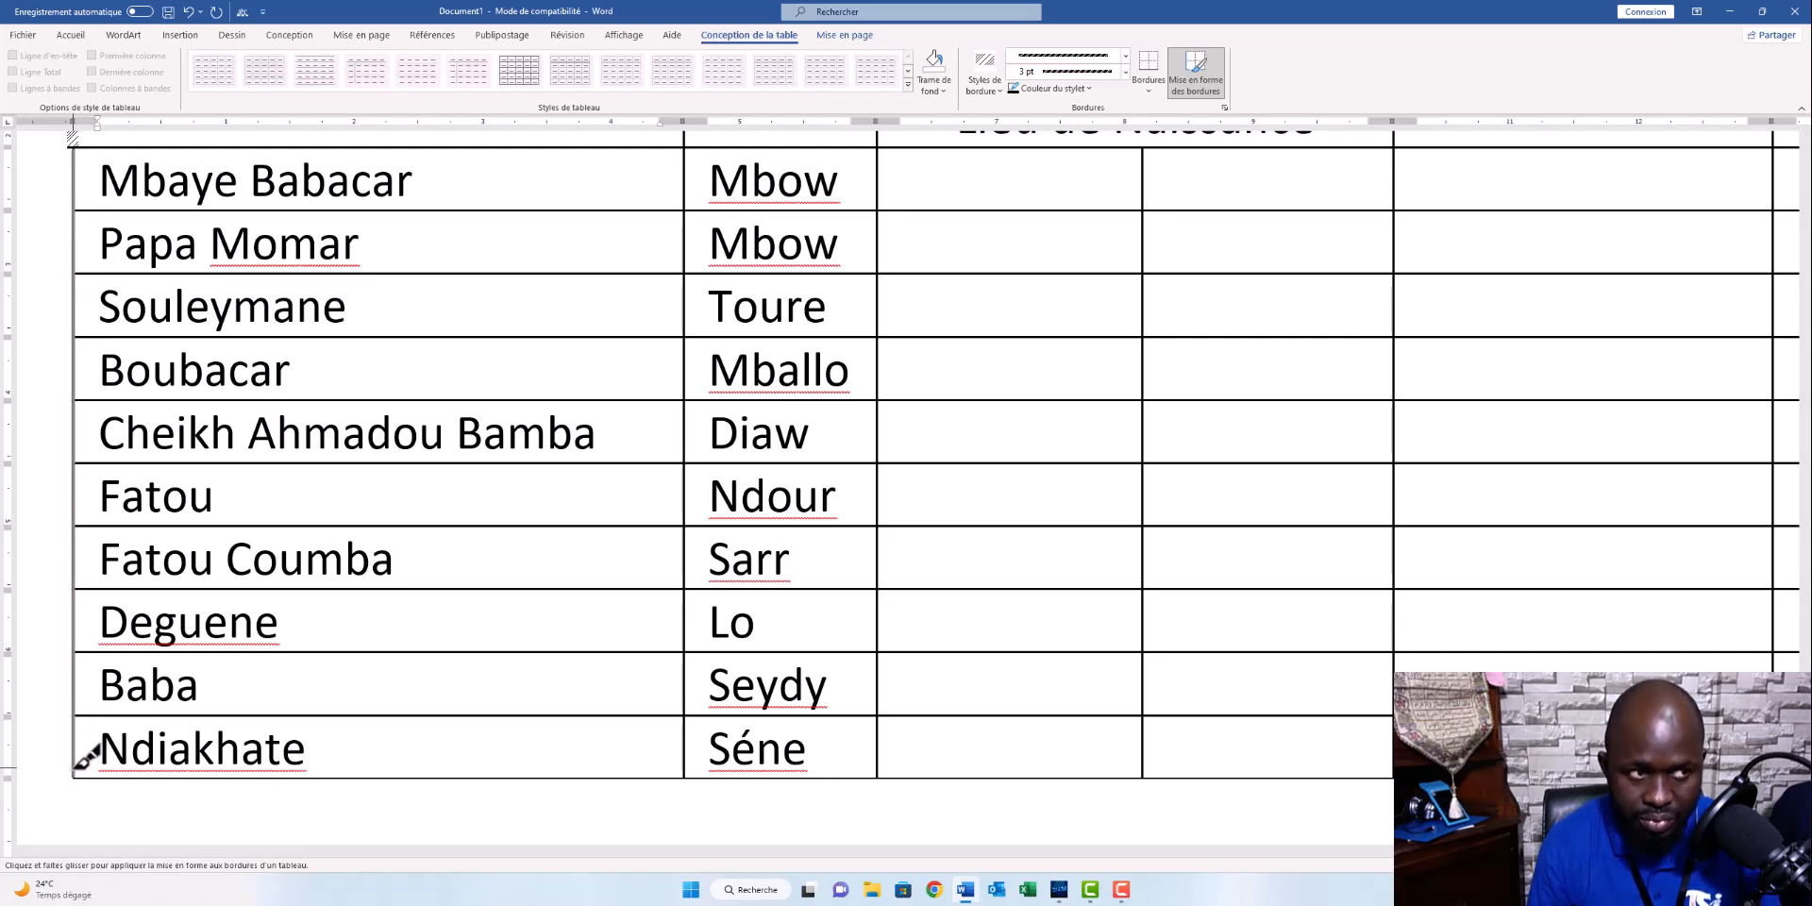
left_click(76, 769)
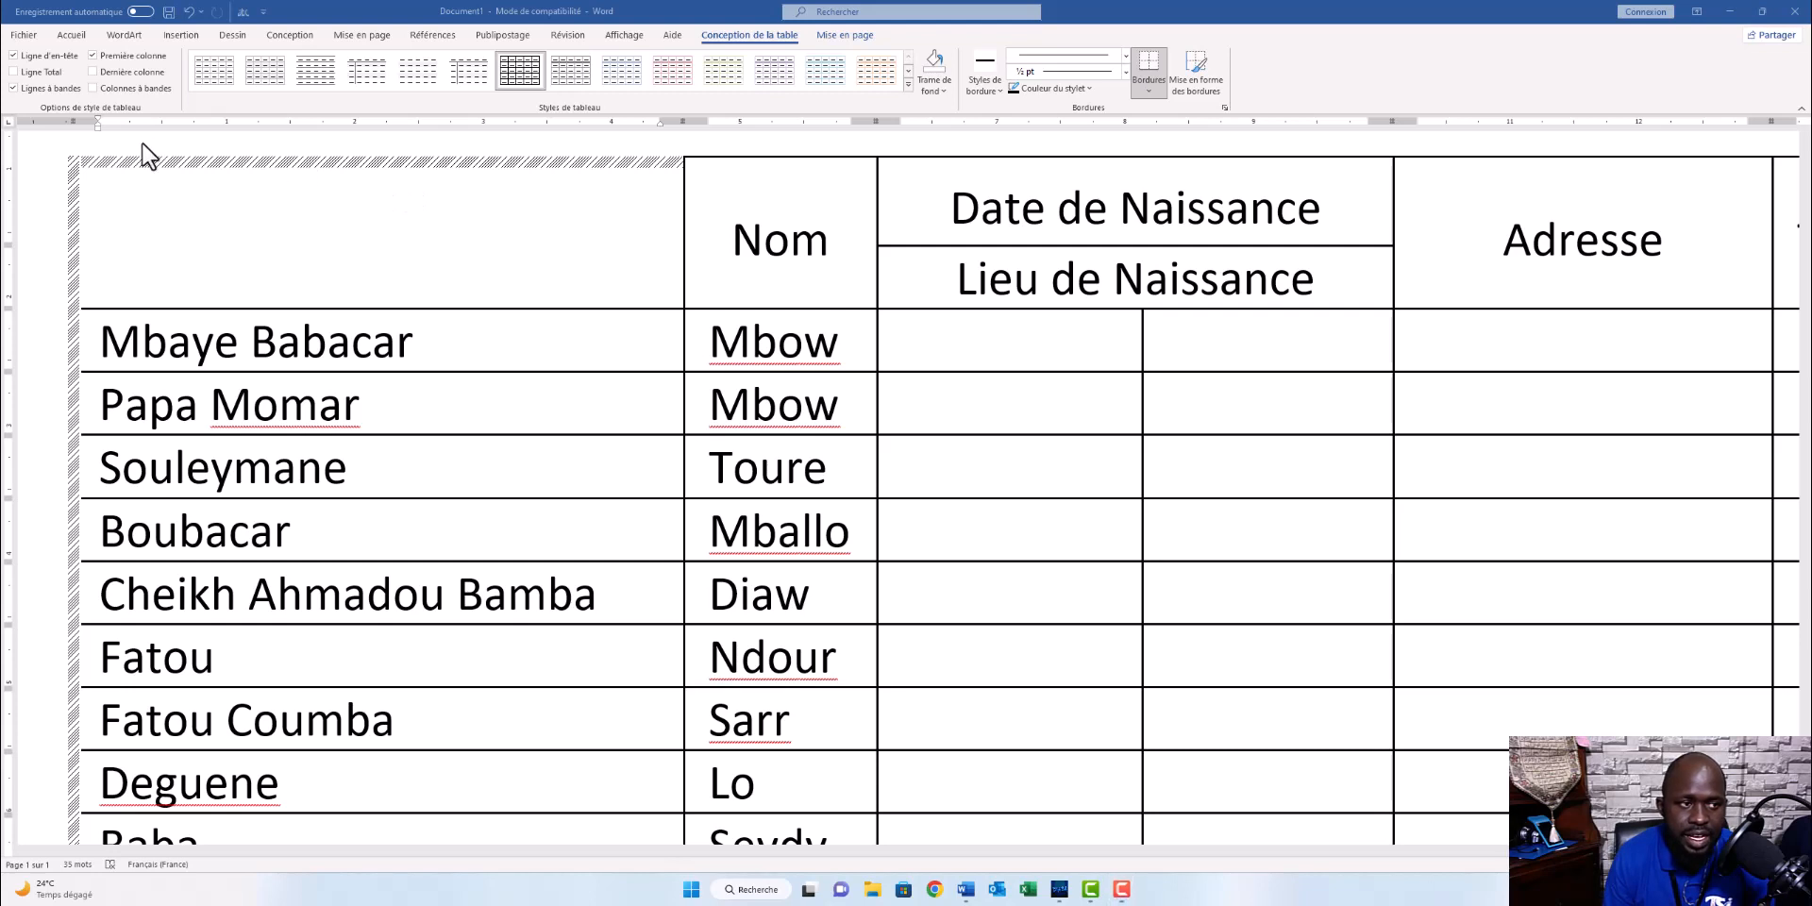
Add a rising diagonal border across the empty first header cell, from its lower-left to its upper-right corner.
left_click(123, 195)
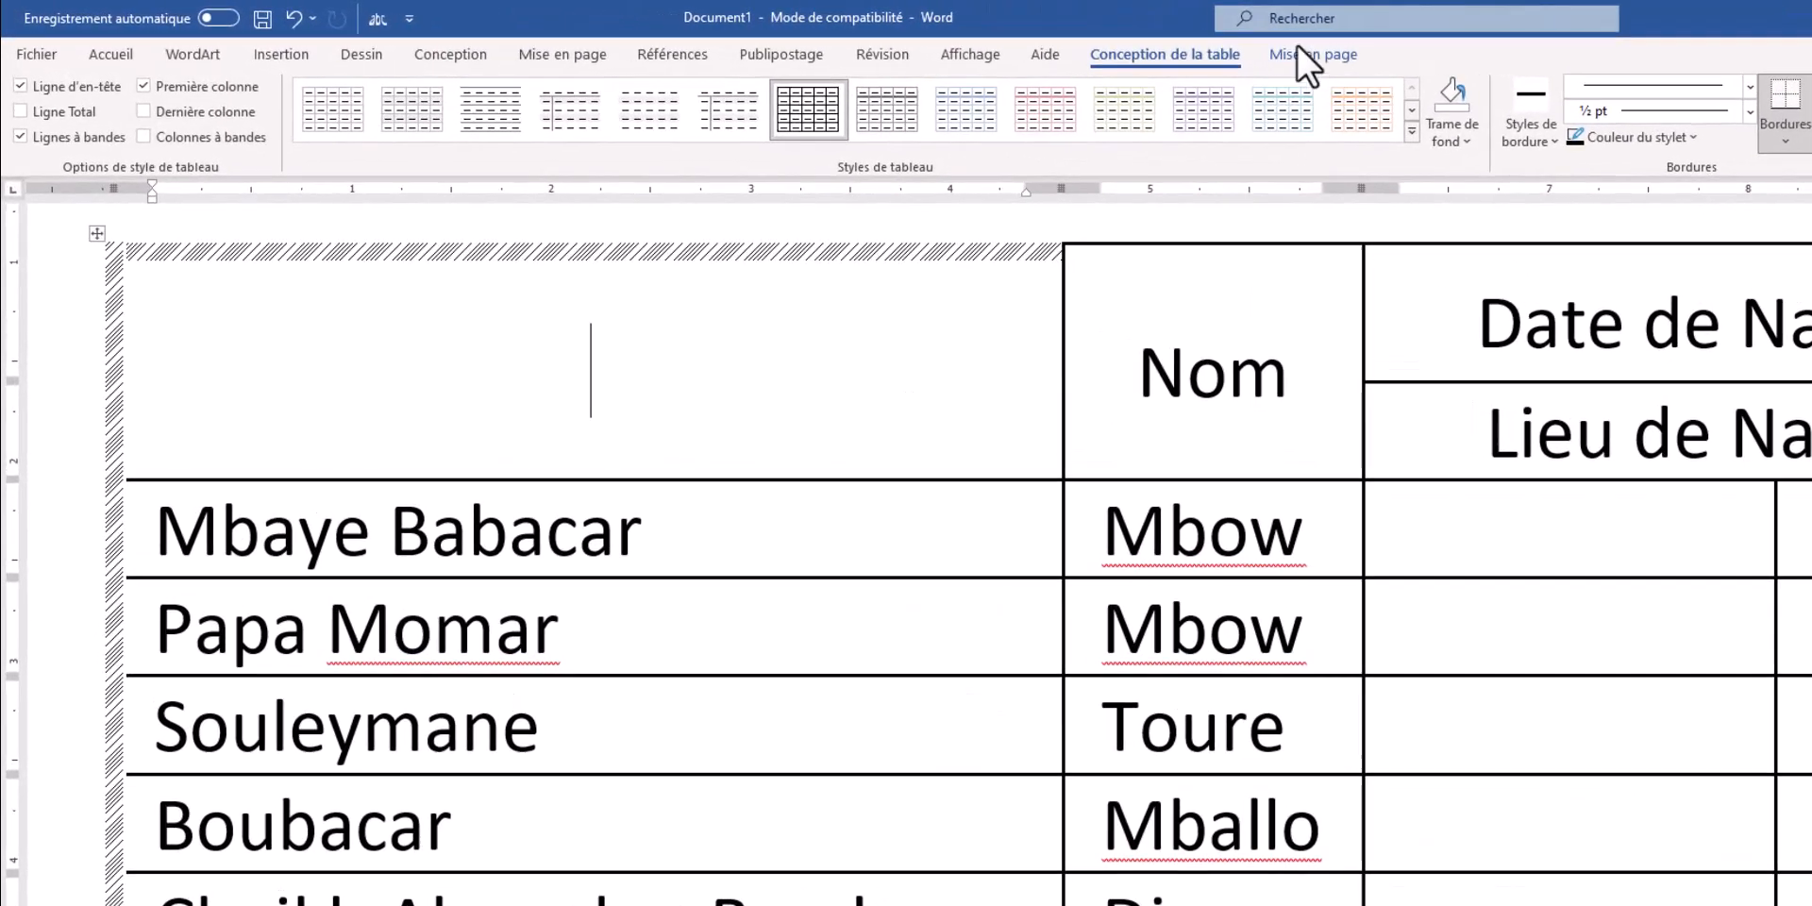
left_click(1786, 139)
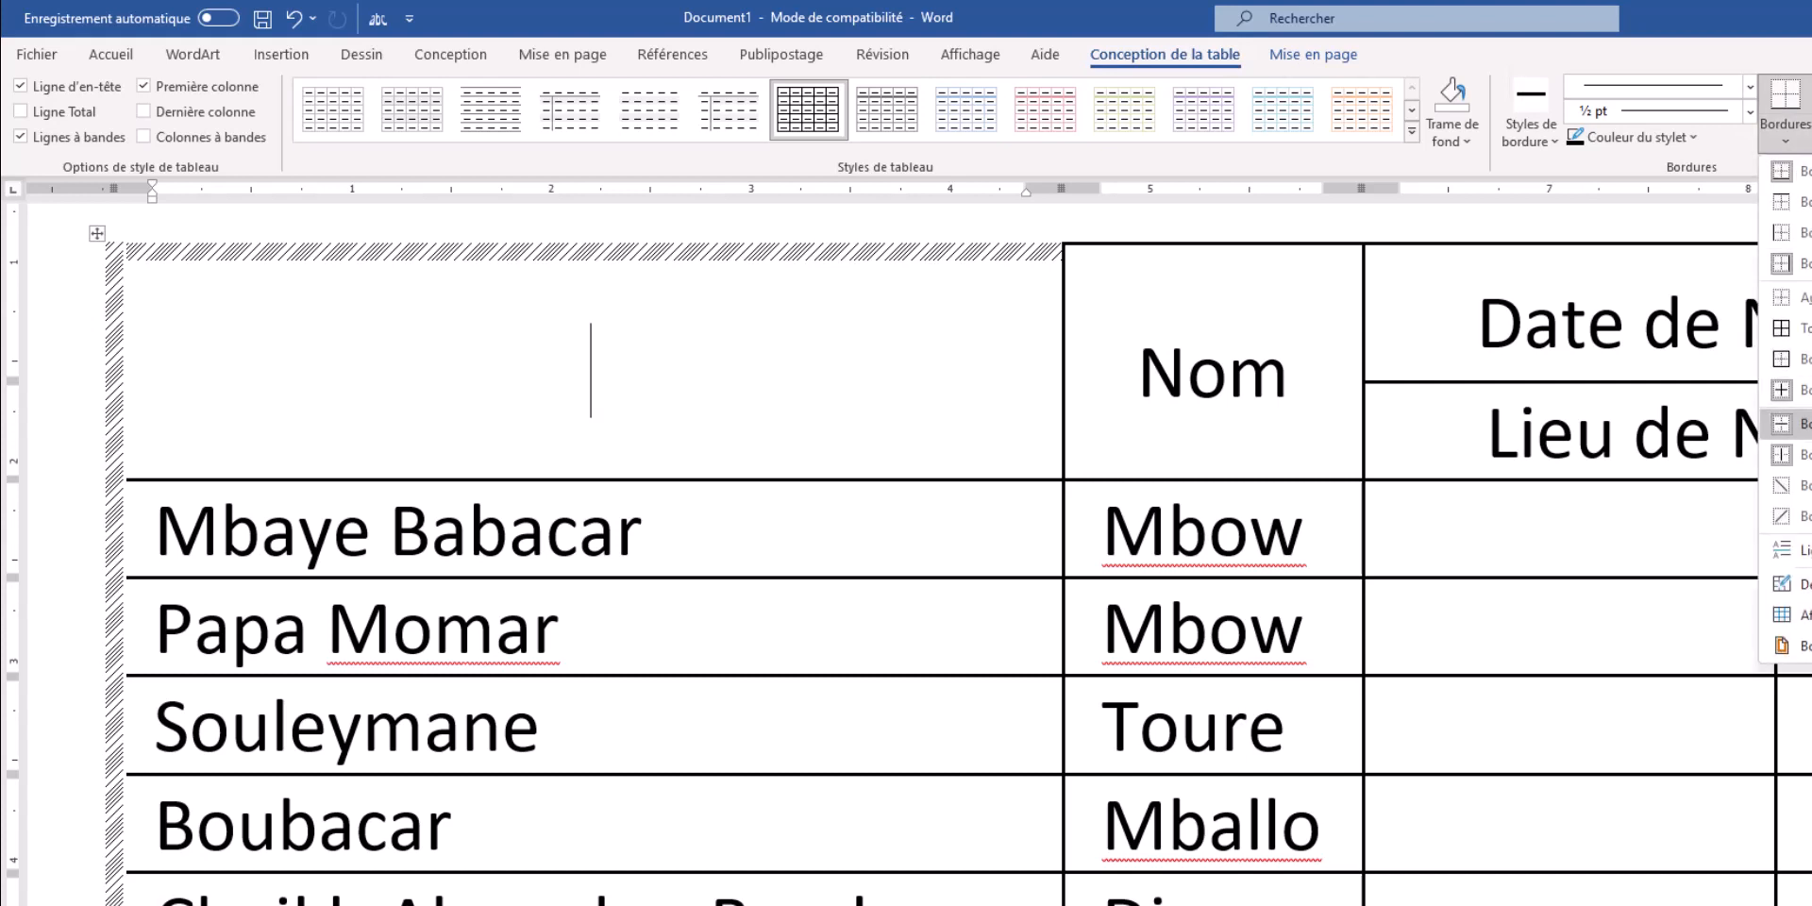
left_click(1784, 516)
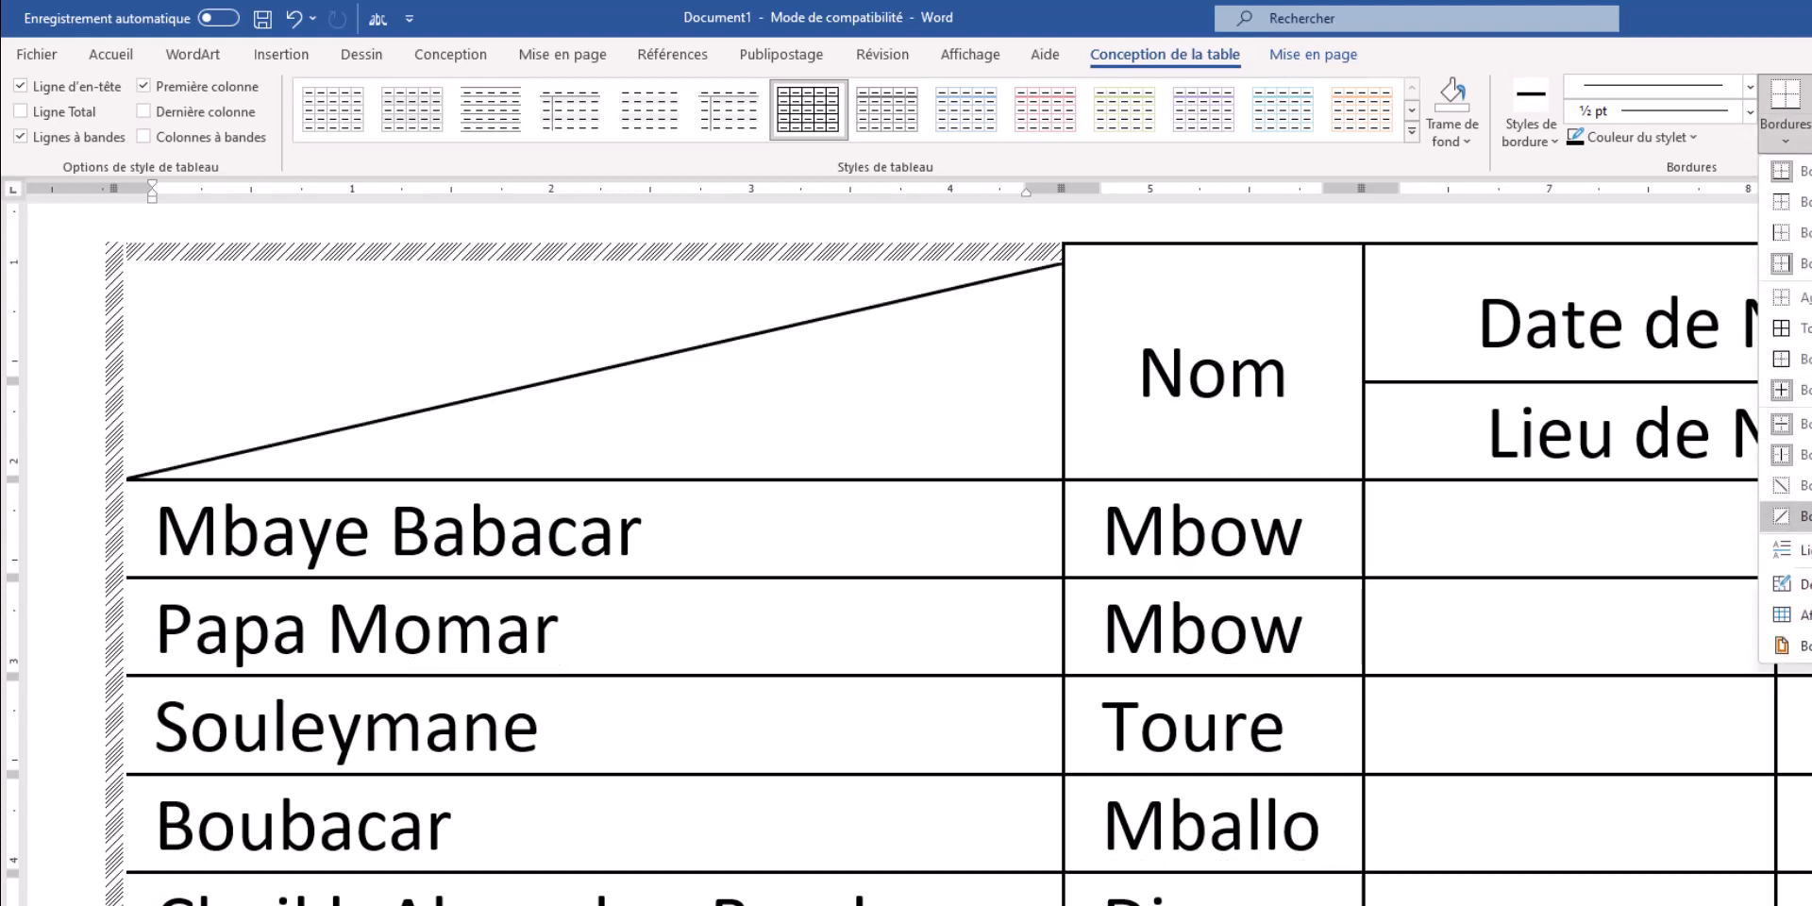
left_click(1783, 516)
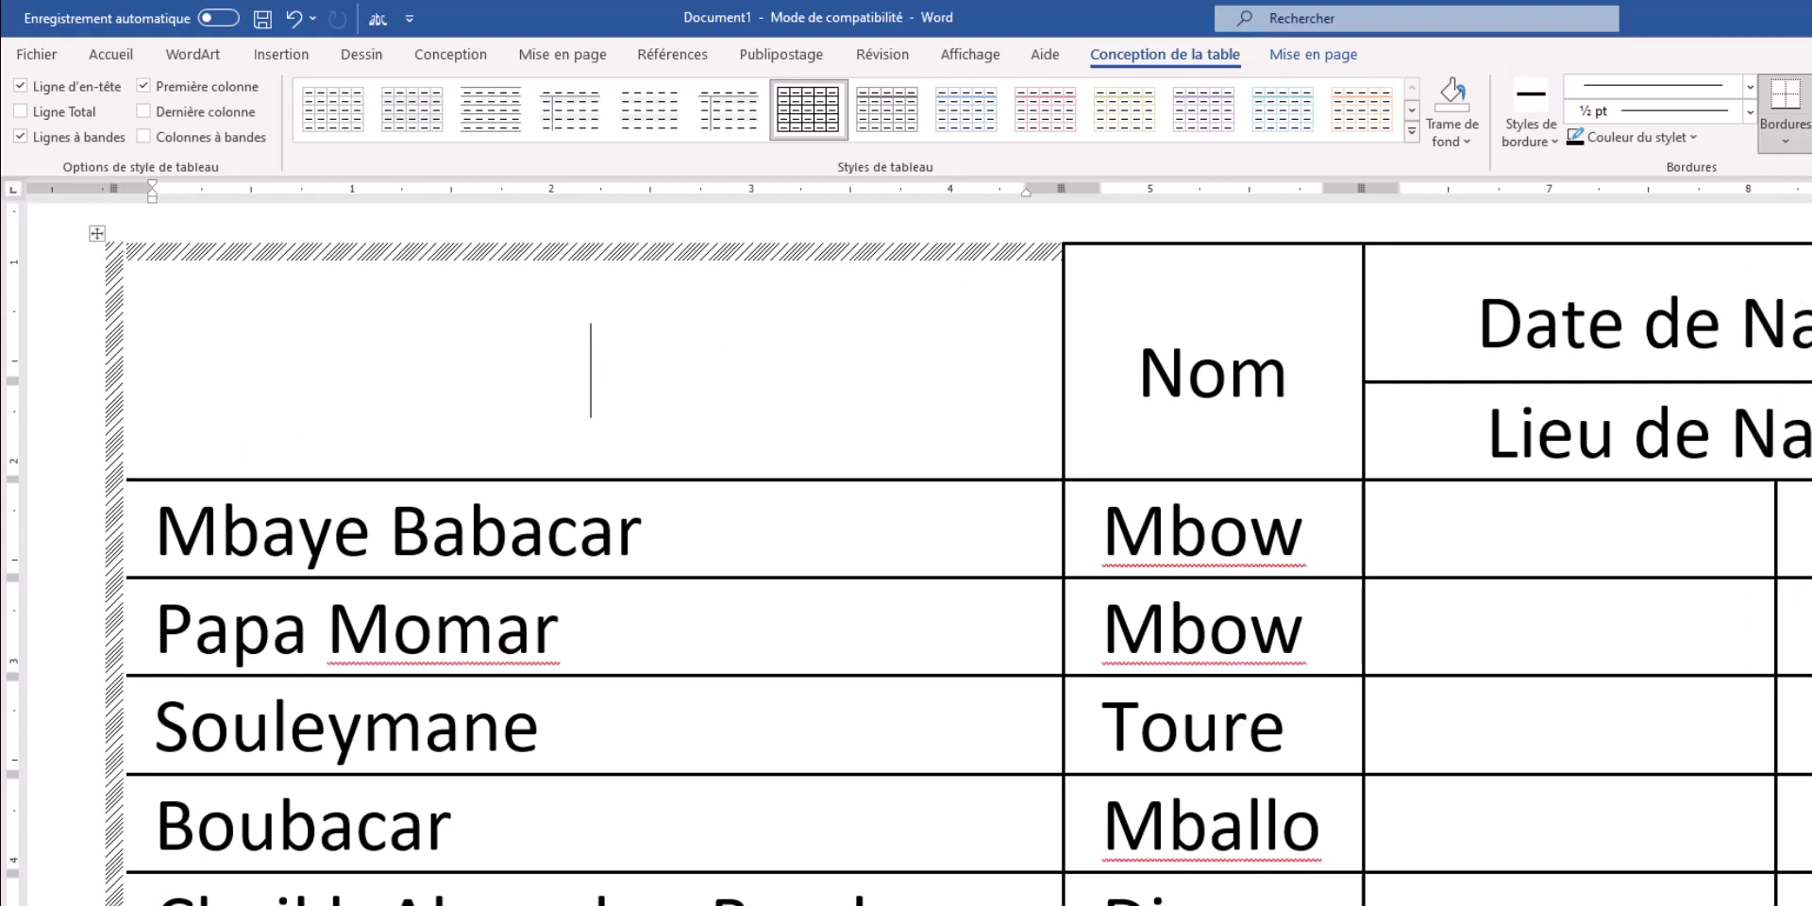
left_click(1790, 137)
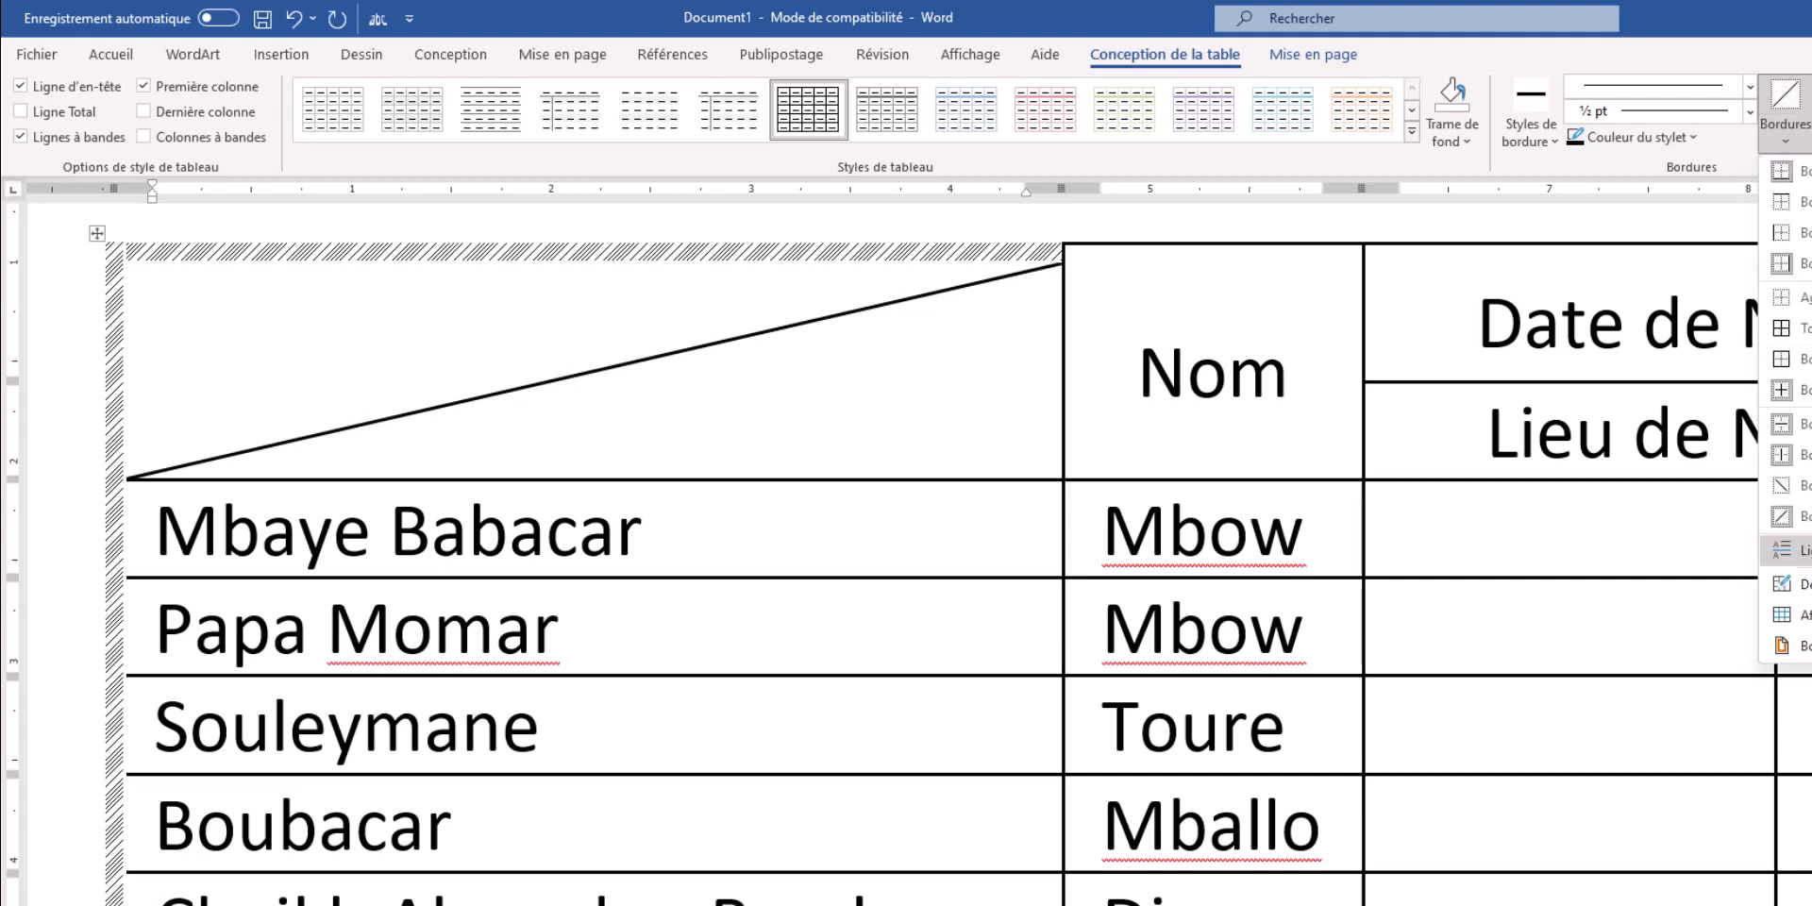
left_click(591, 370)
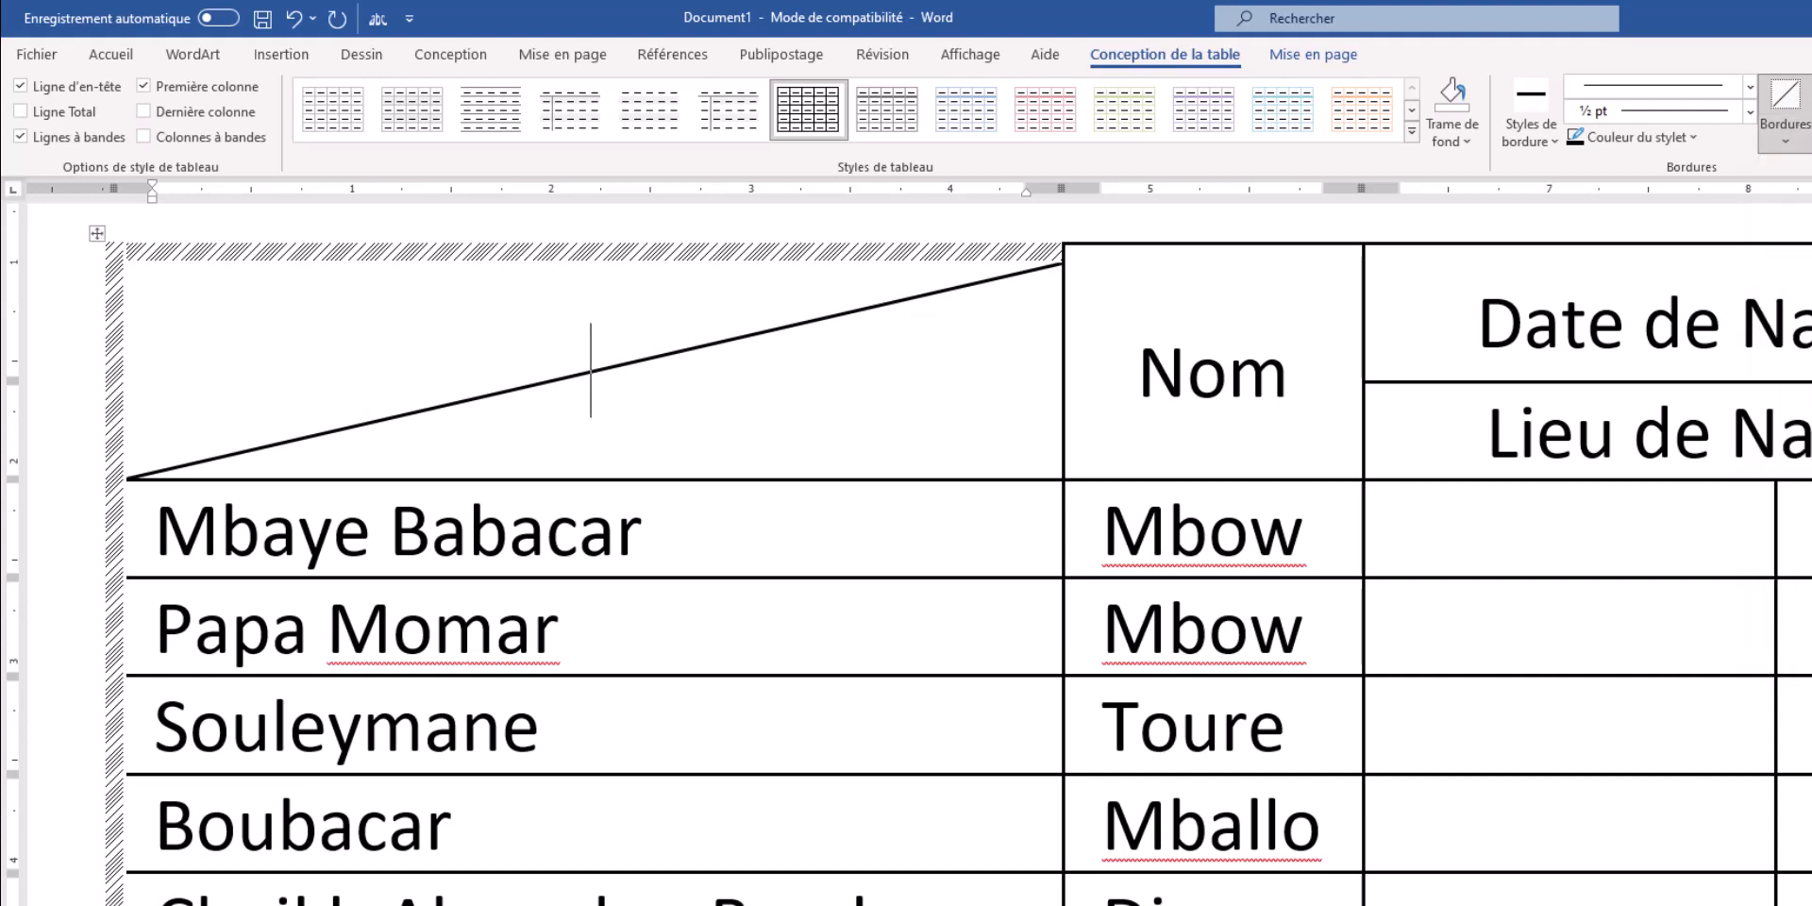
Set the table border pen to the thick-and-thin double line style, 4½ pt wide, in a medium blue theme colour.
left_click(1748, 85)
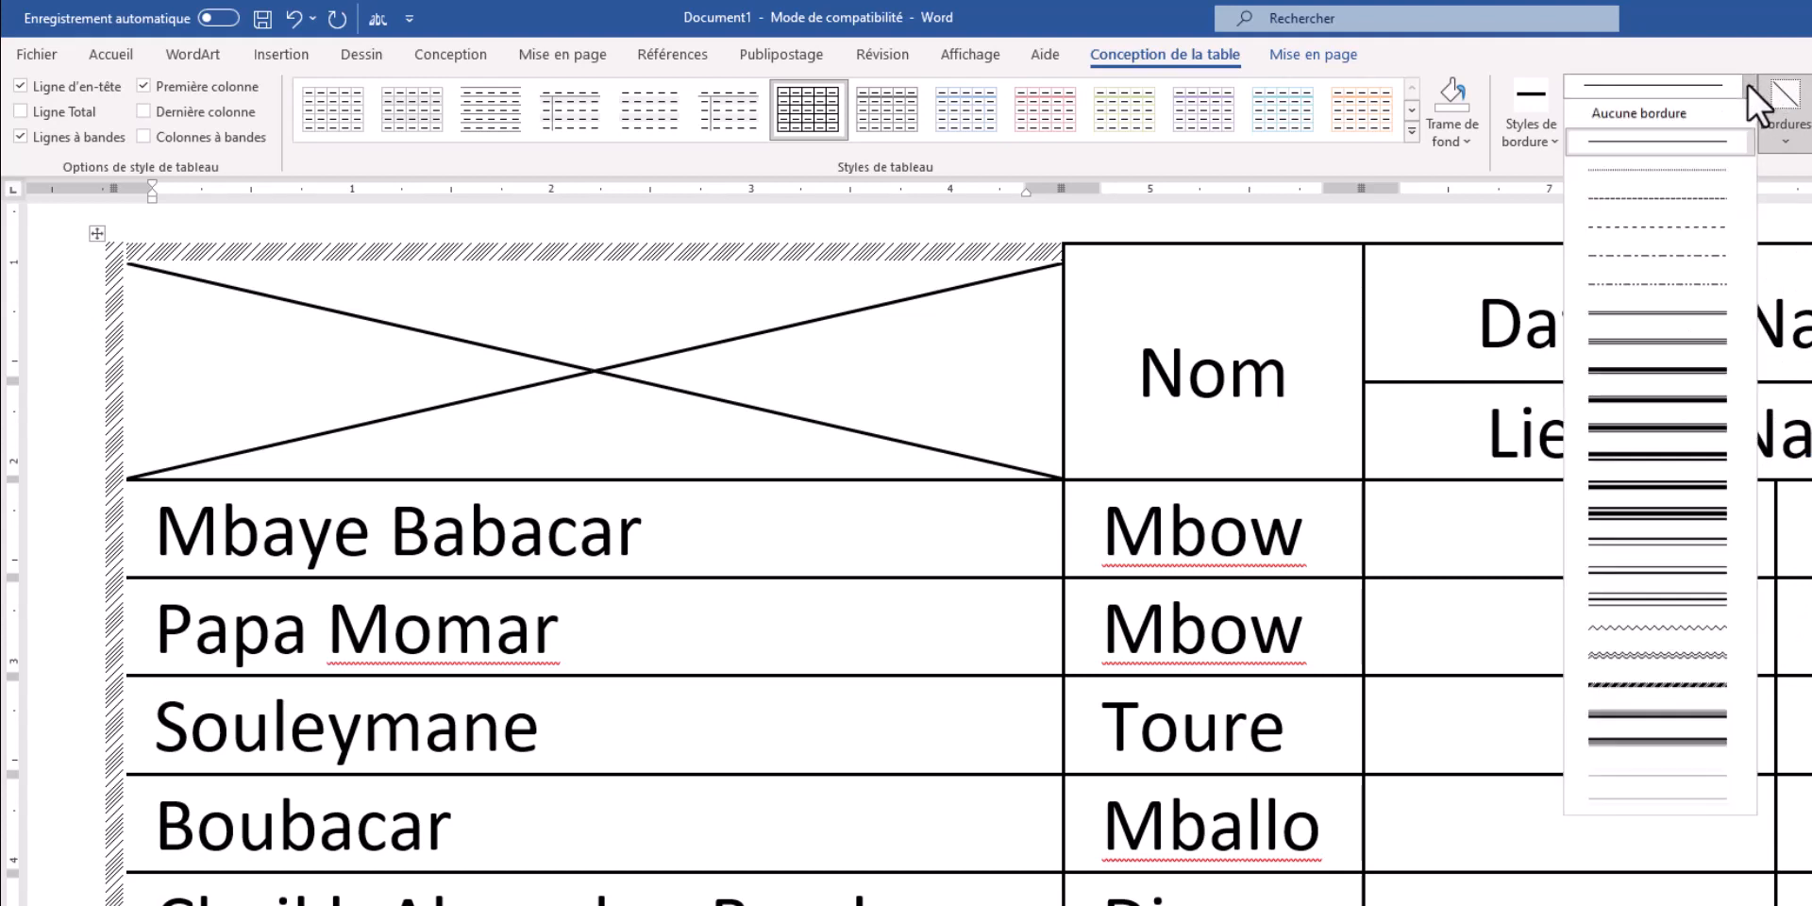
left_click(1678, 314)
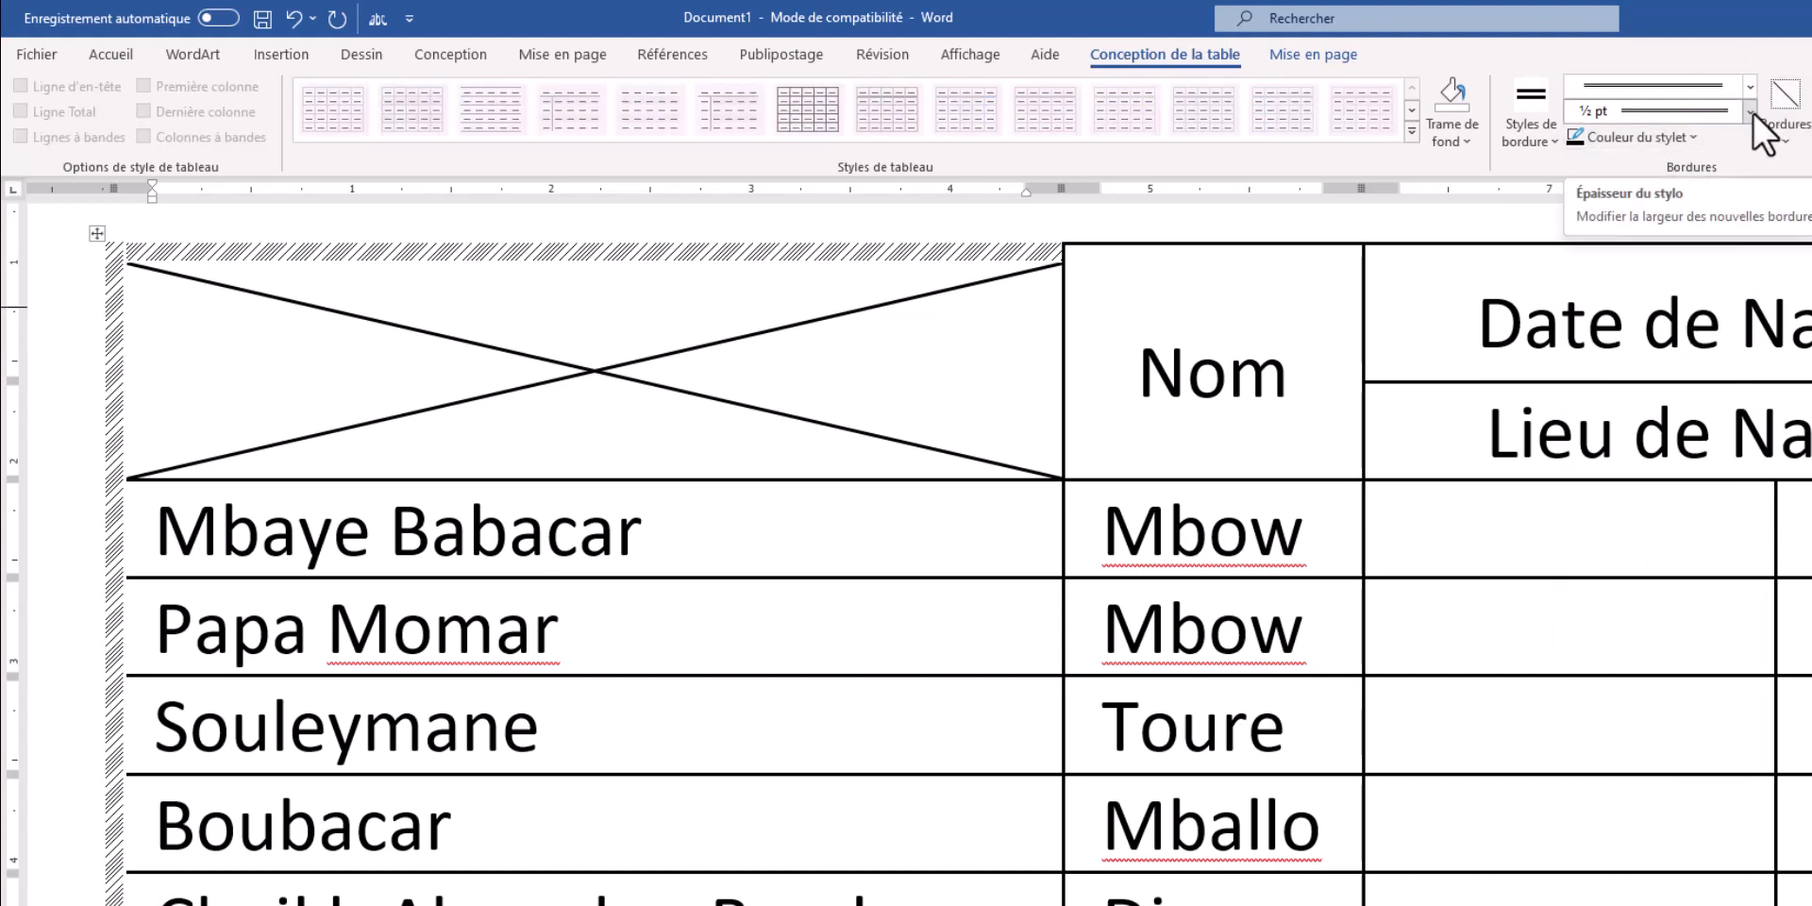
left_click(1749, 86)
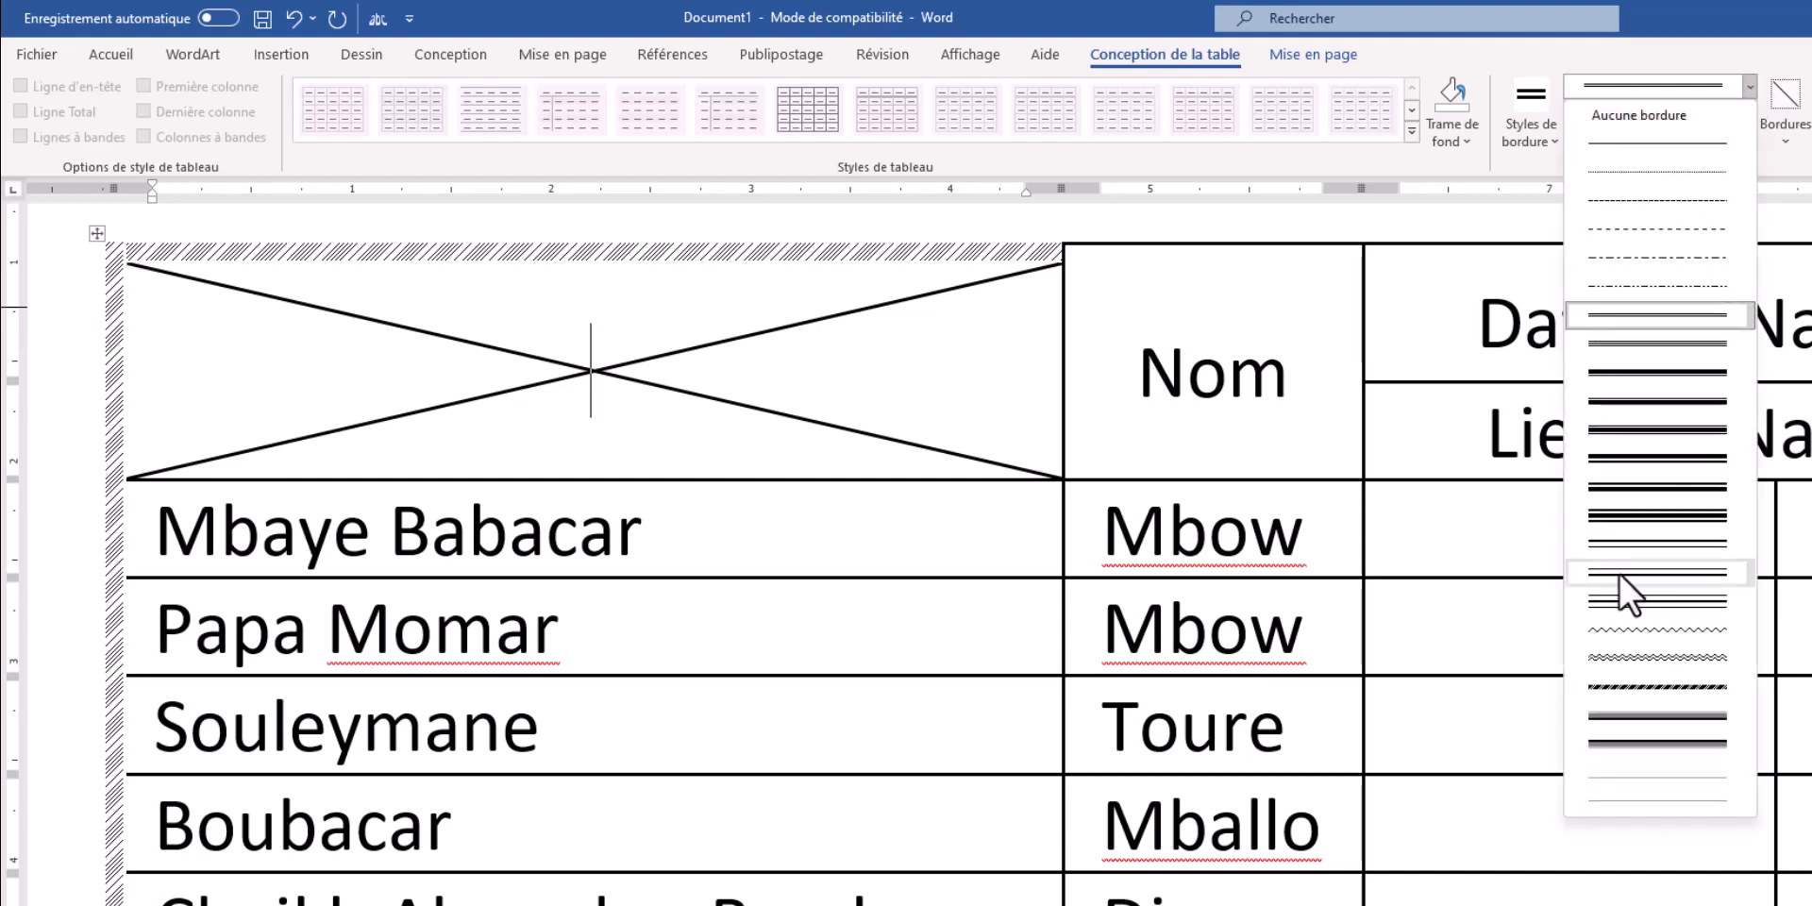
left_click(1641, 370)
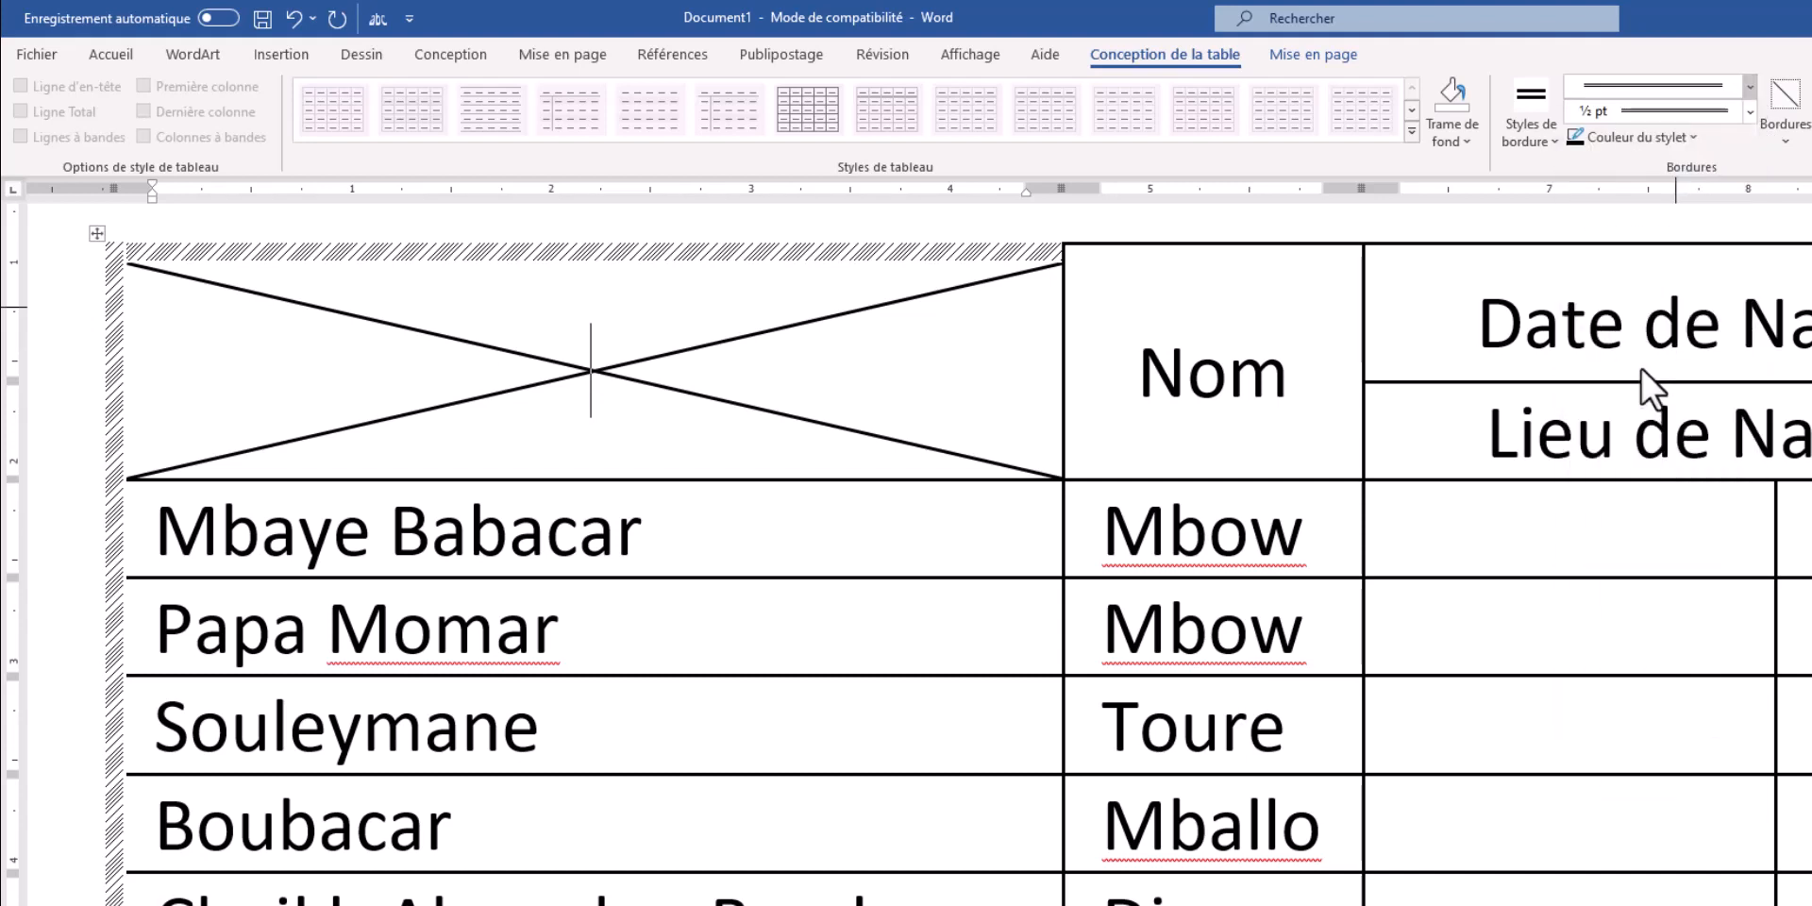
left_click(1742, 110)
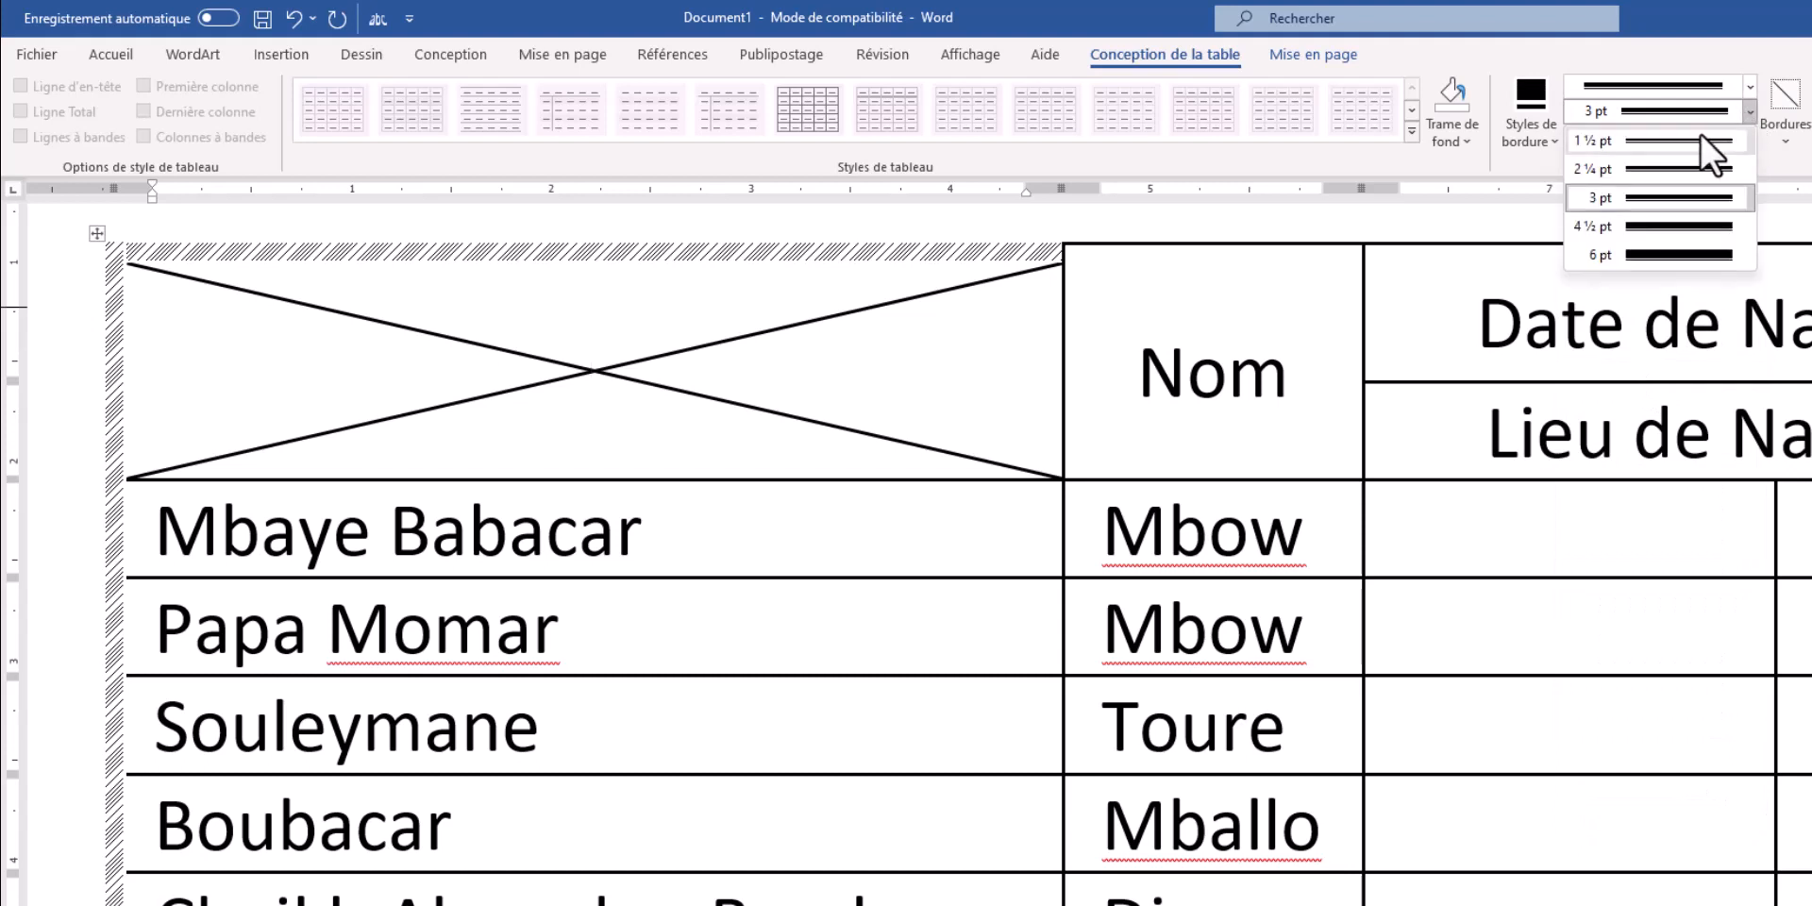
left_click(1678, 200)
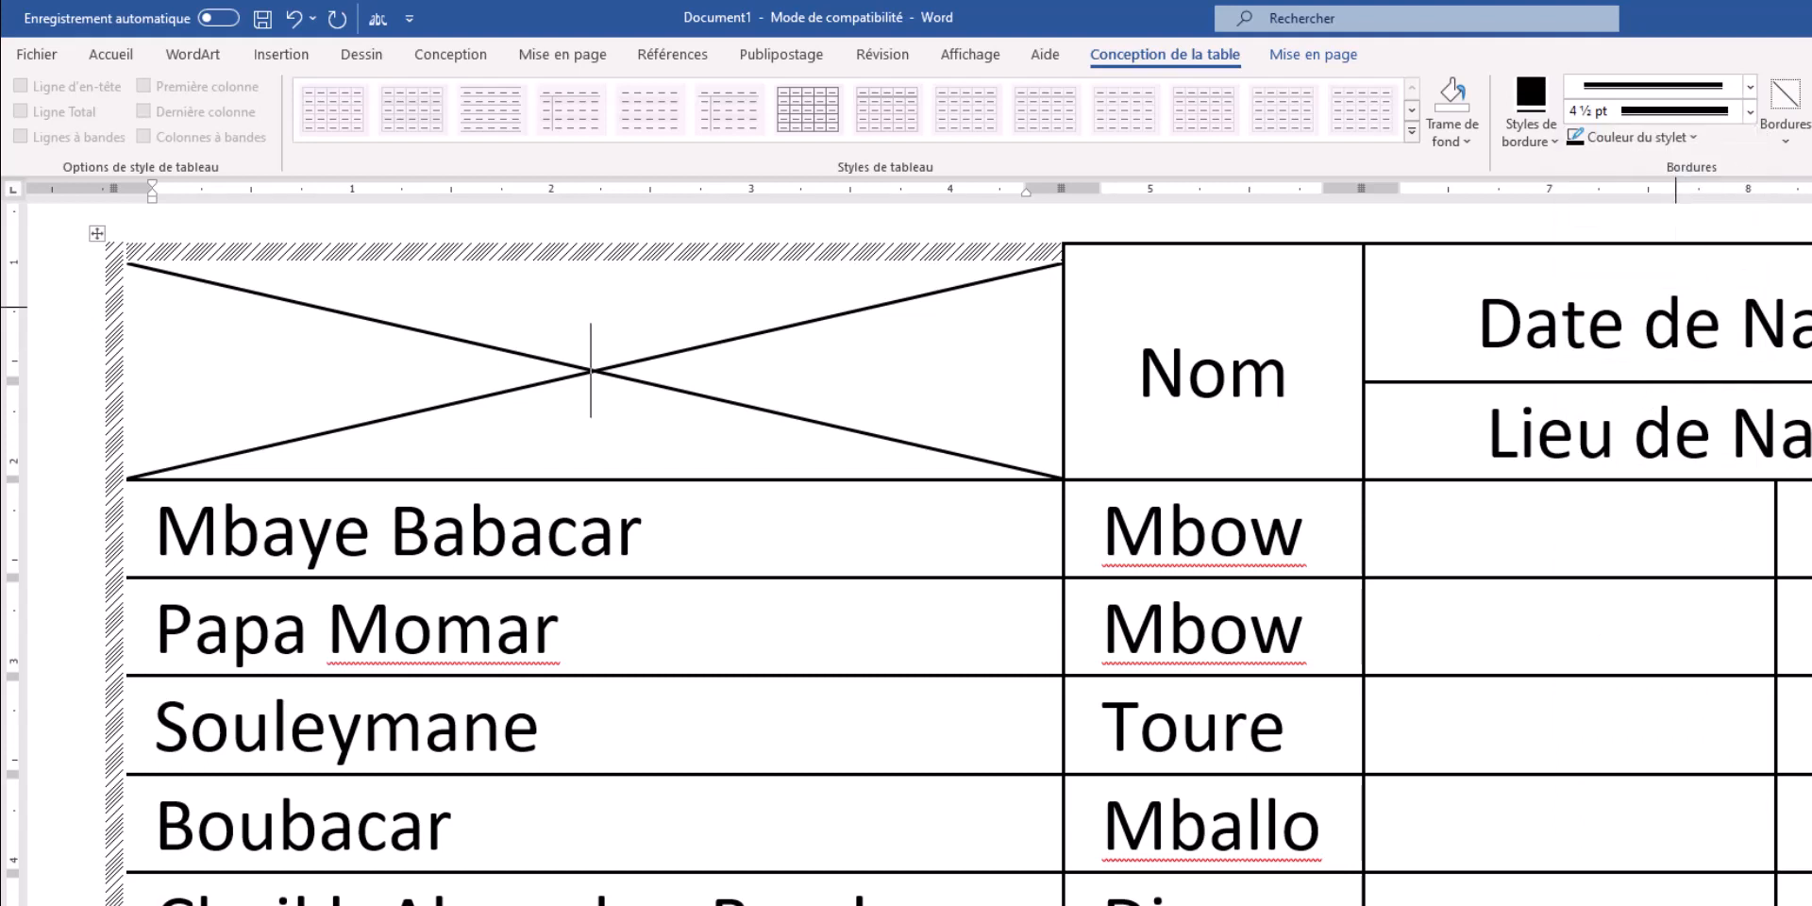
left_click(1665, 136)
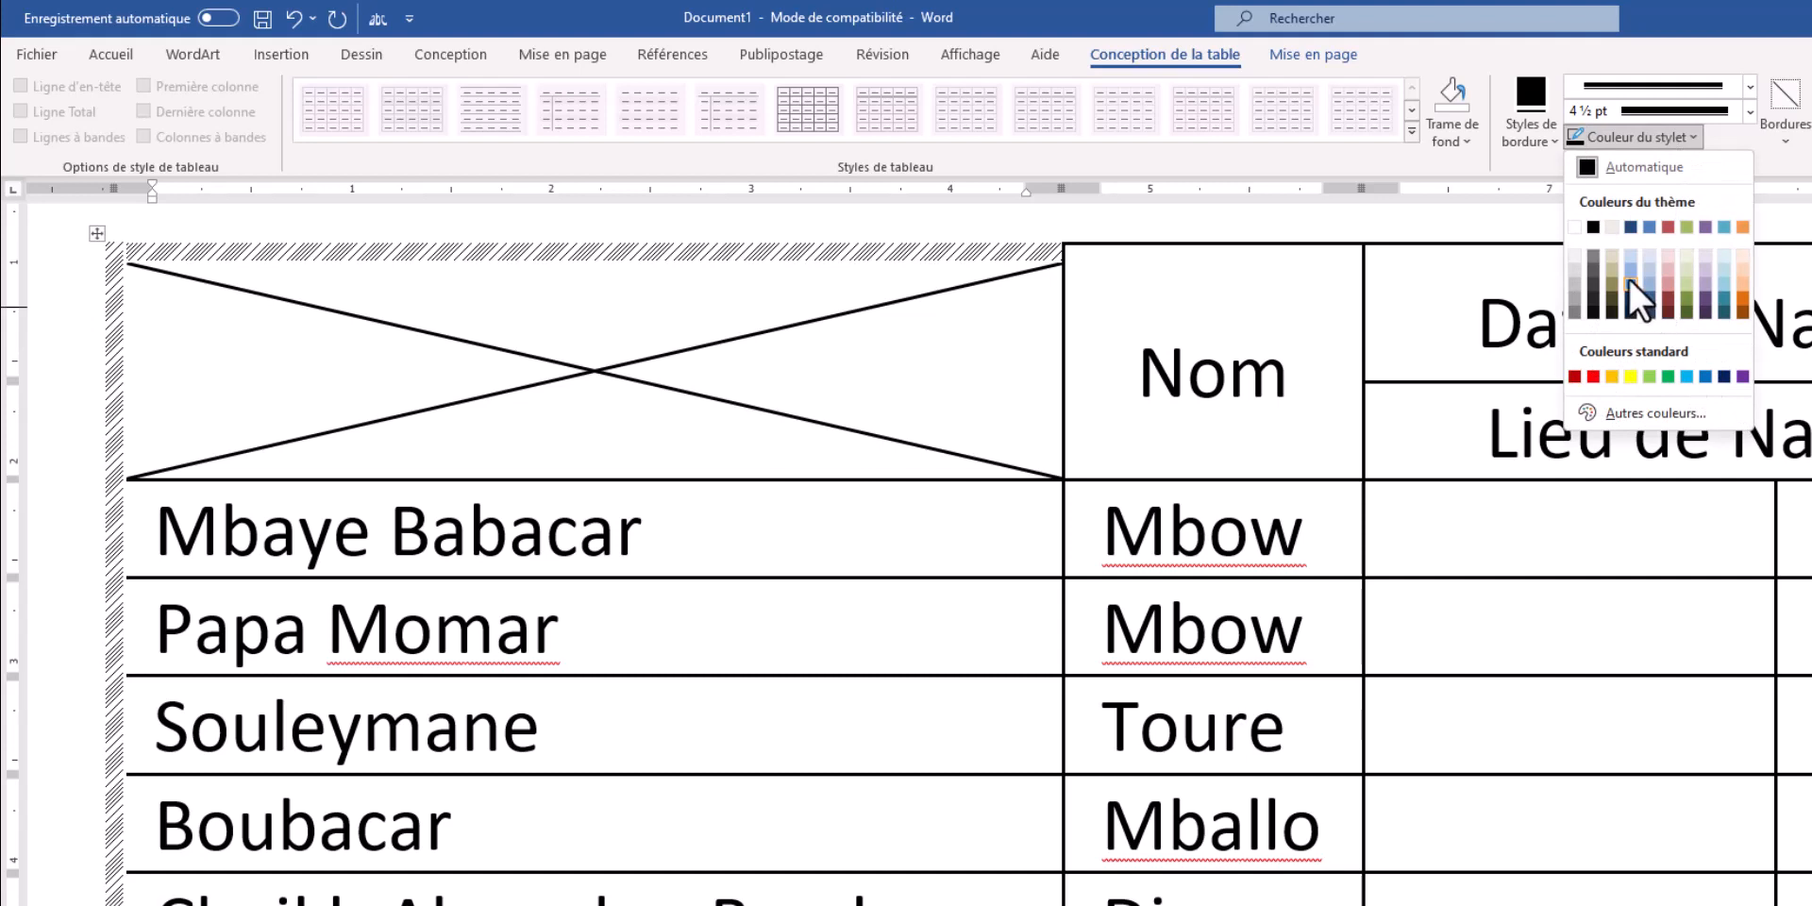
left_click(1628, 277)
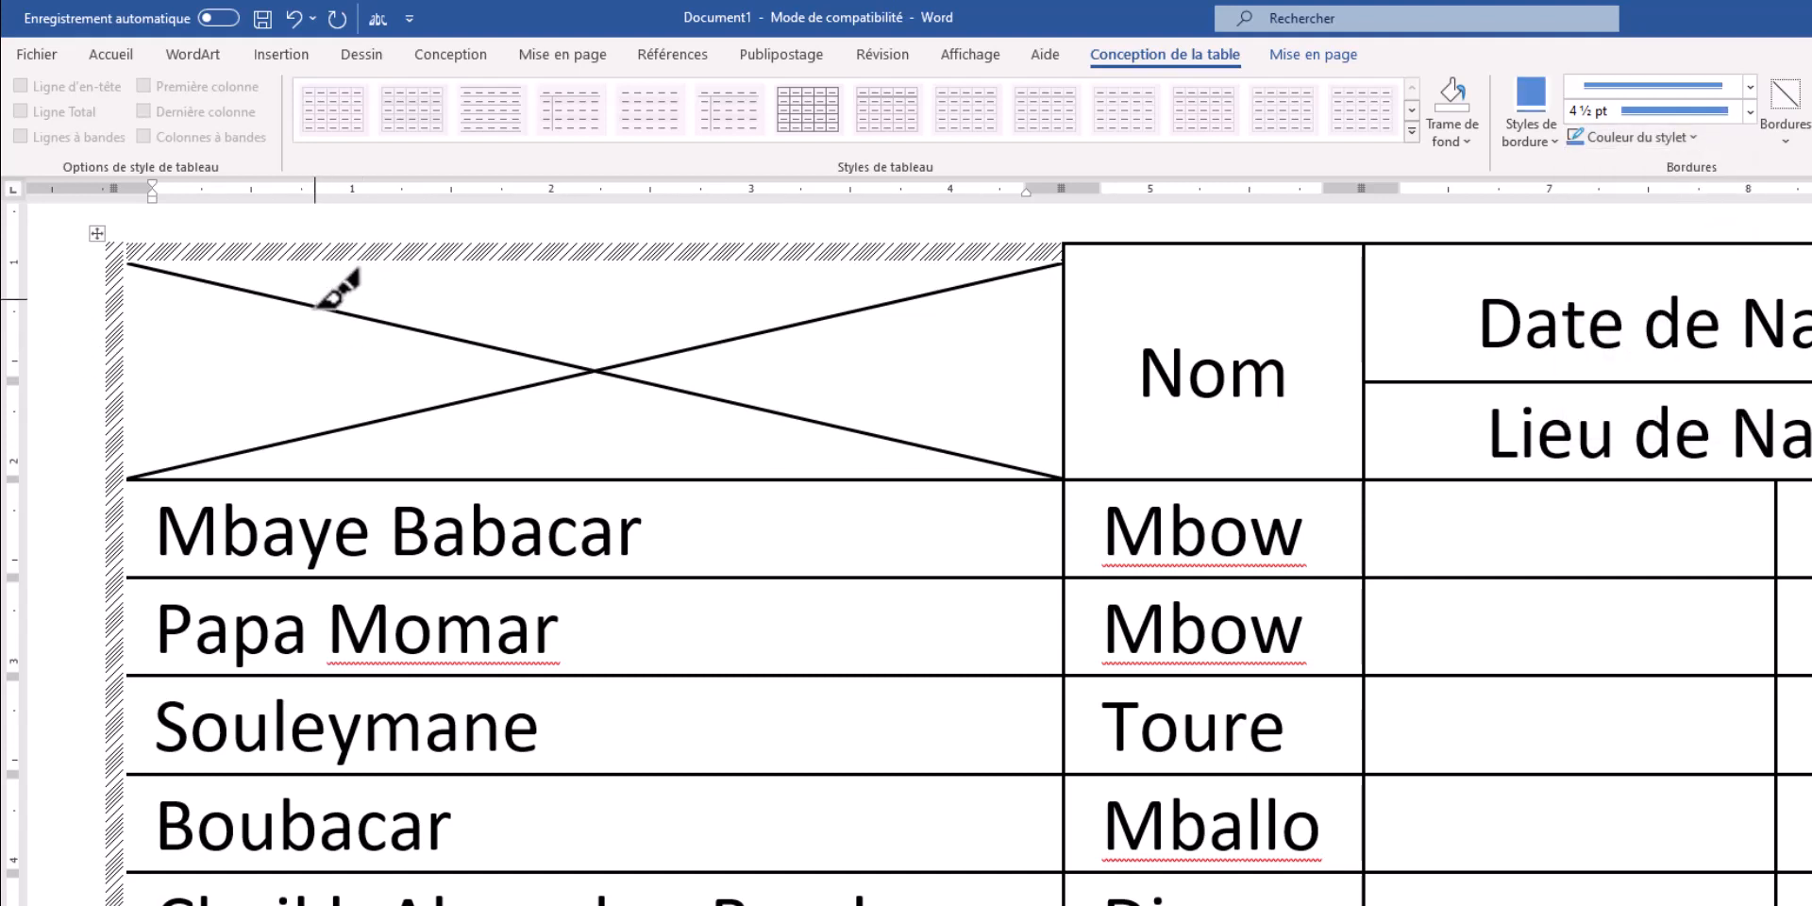
Paint both diagonals of the empty first header cell with the blue 4½ pt border.
left_click(253, 293)
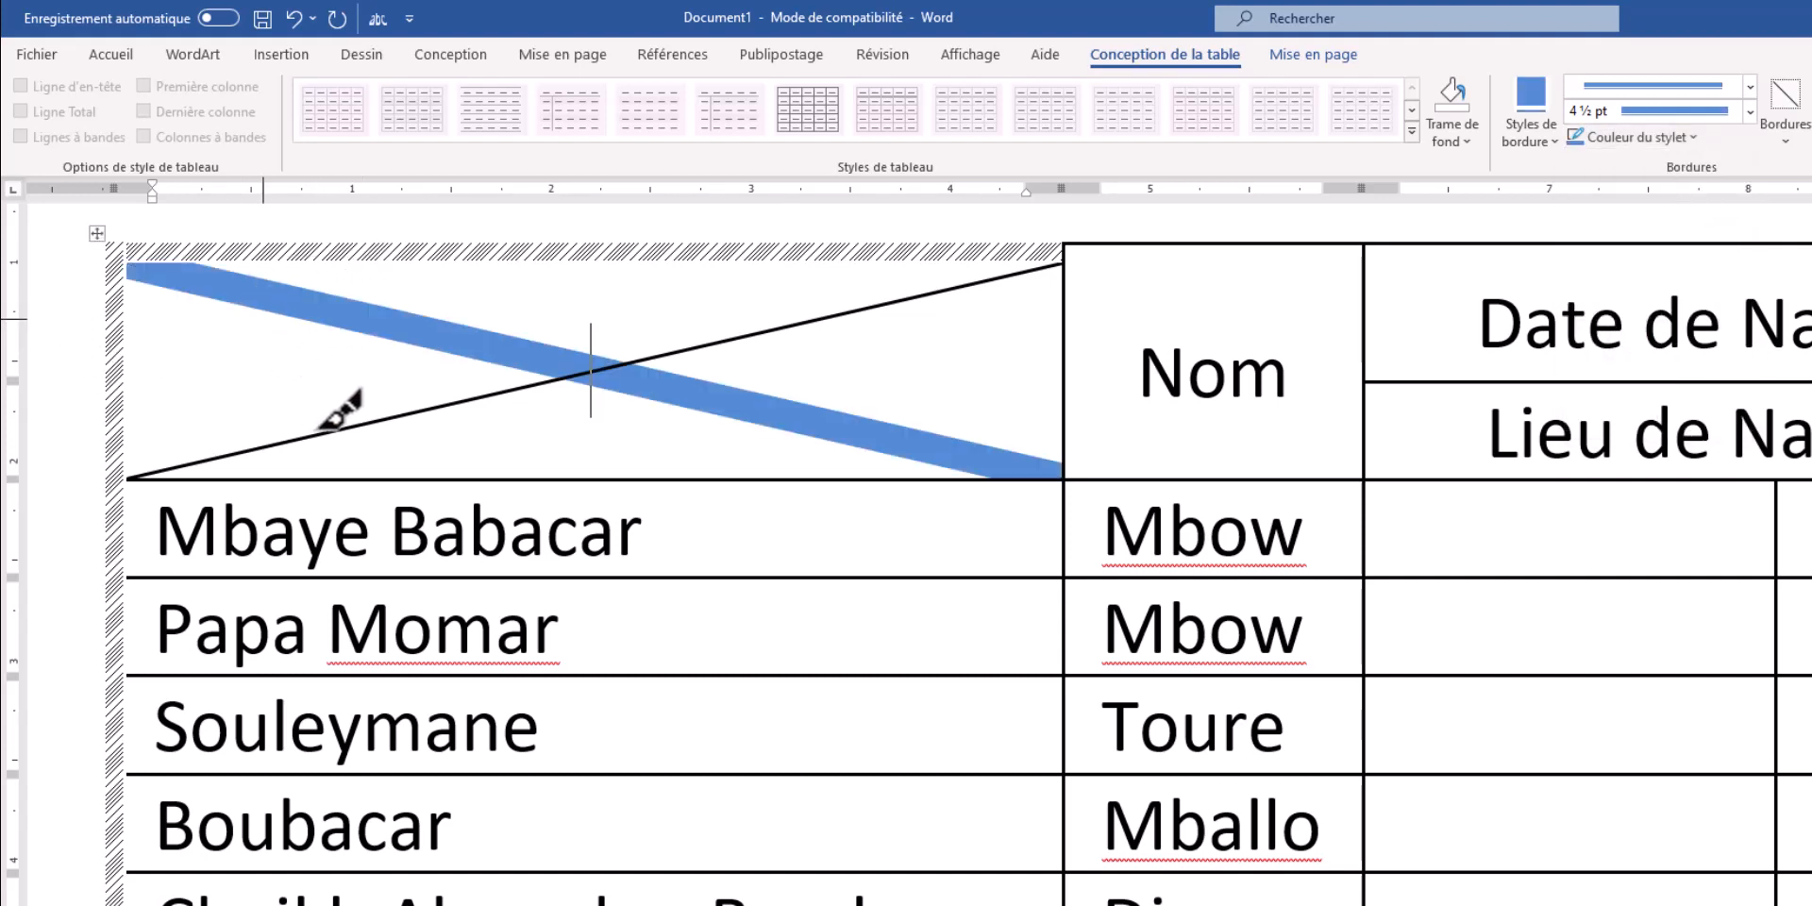
left_click(341, 430)
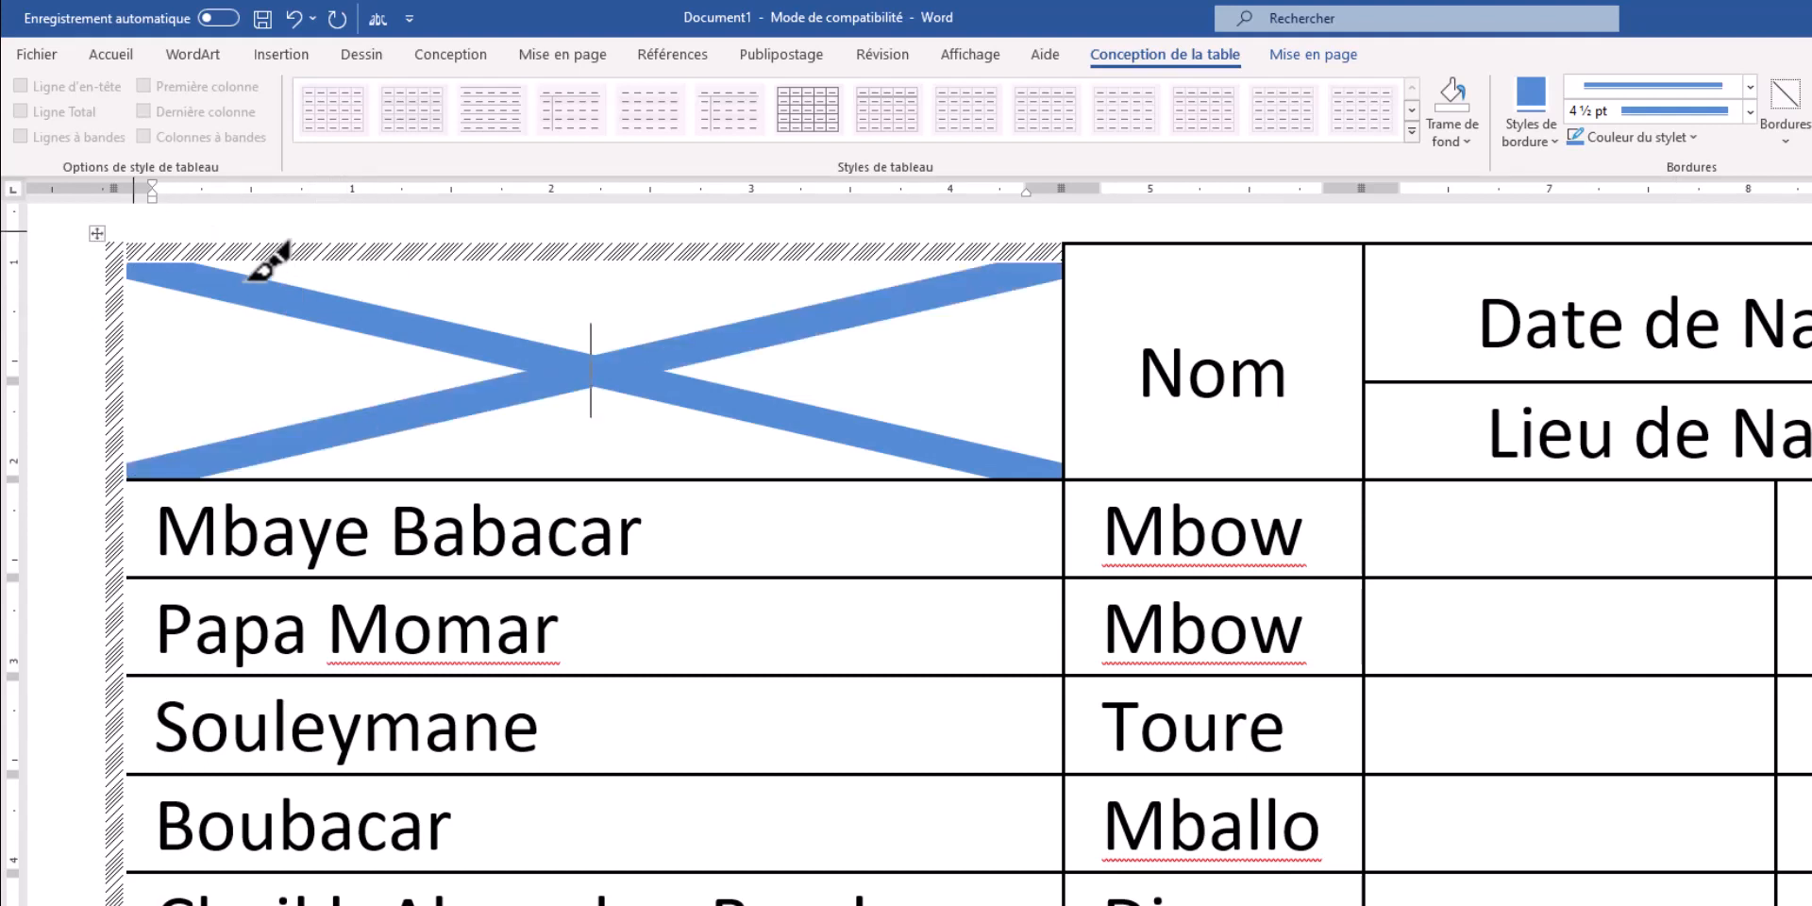
key("Escape")
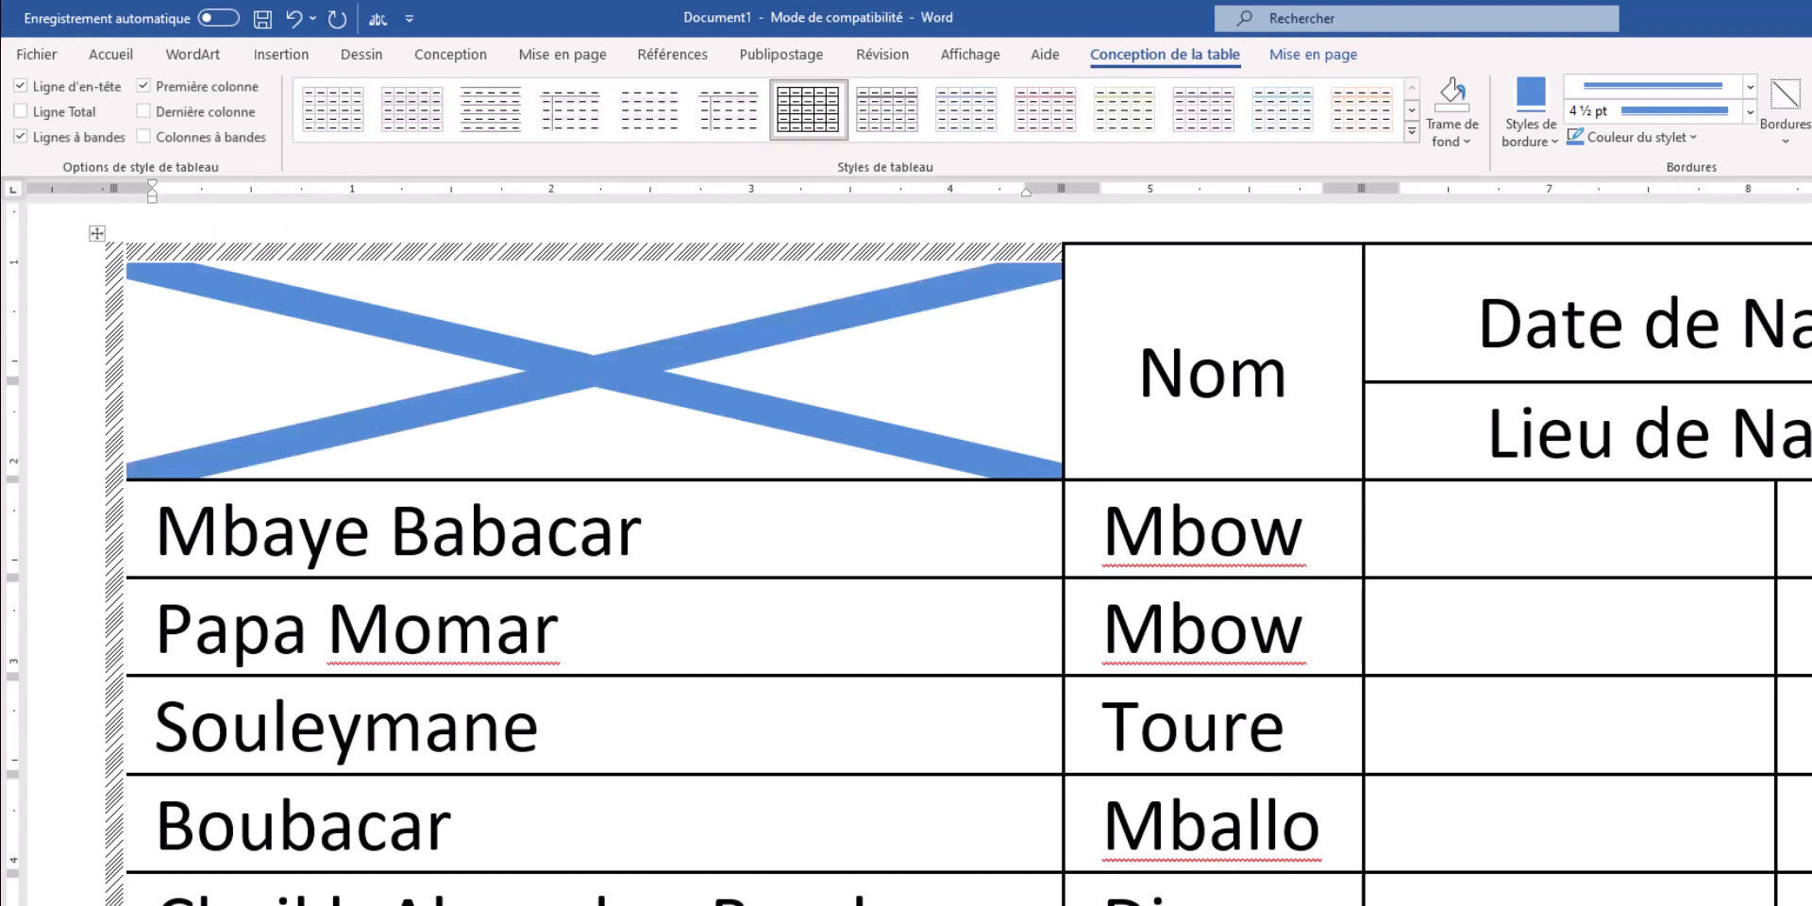
Paint the blue border along the table's top edge and the first header cell's left edge, and stop border painting.
left_click(1811, 109)
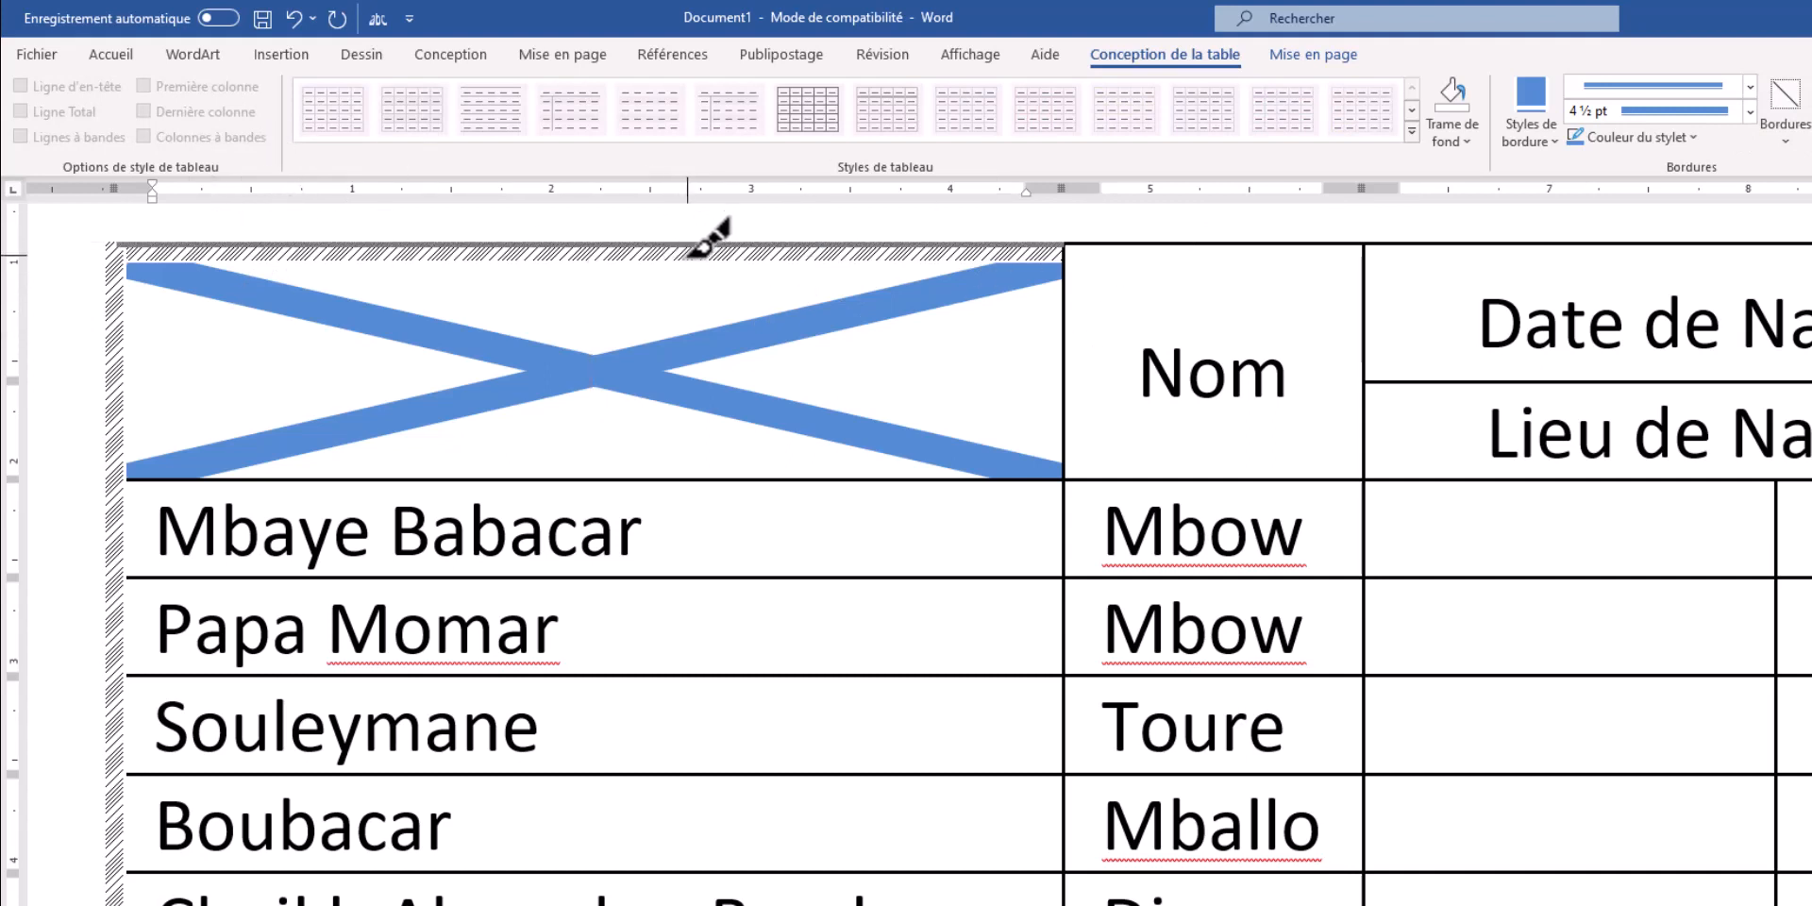
left_click(552, 253)
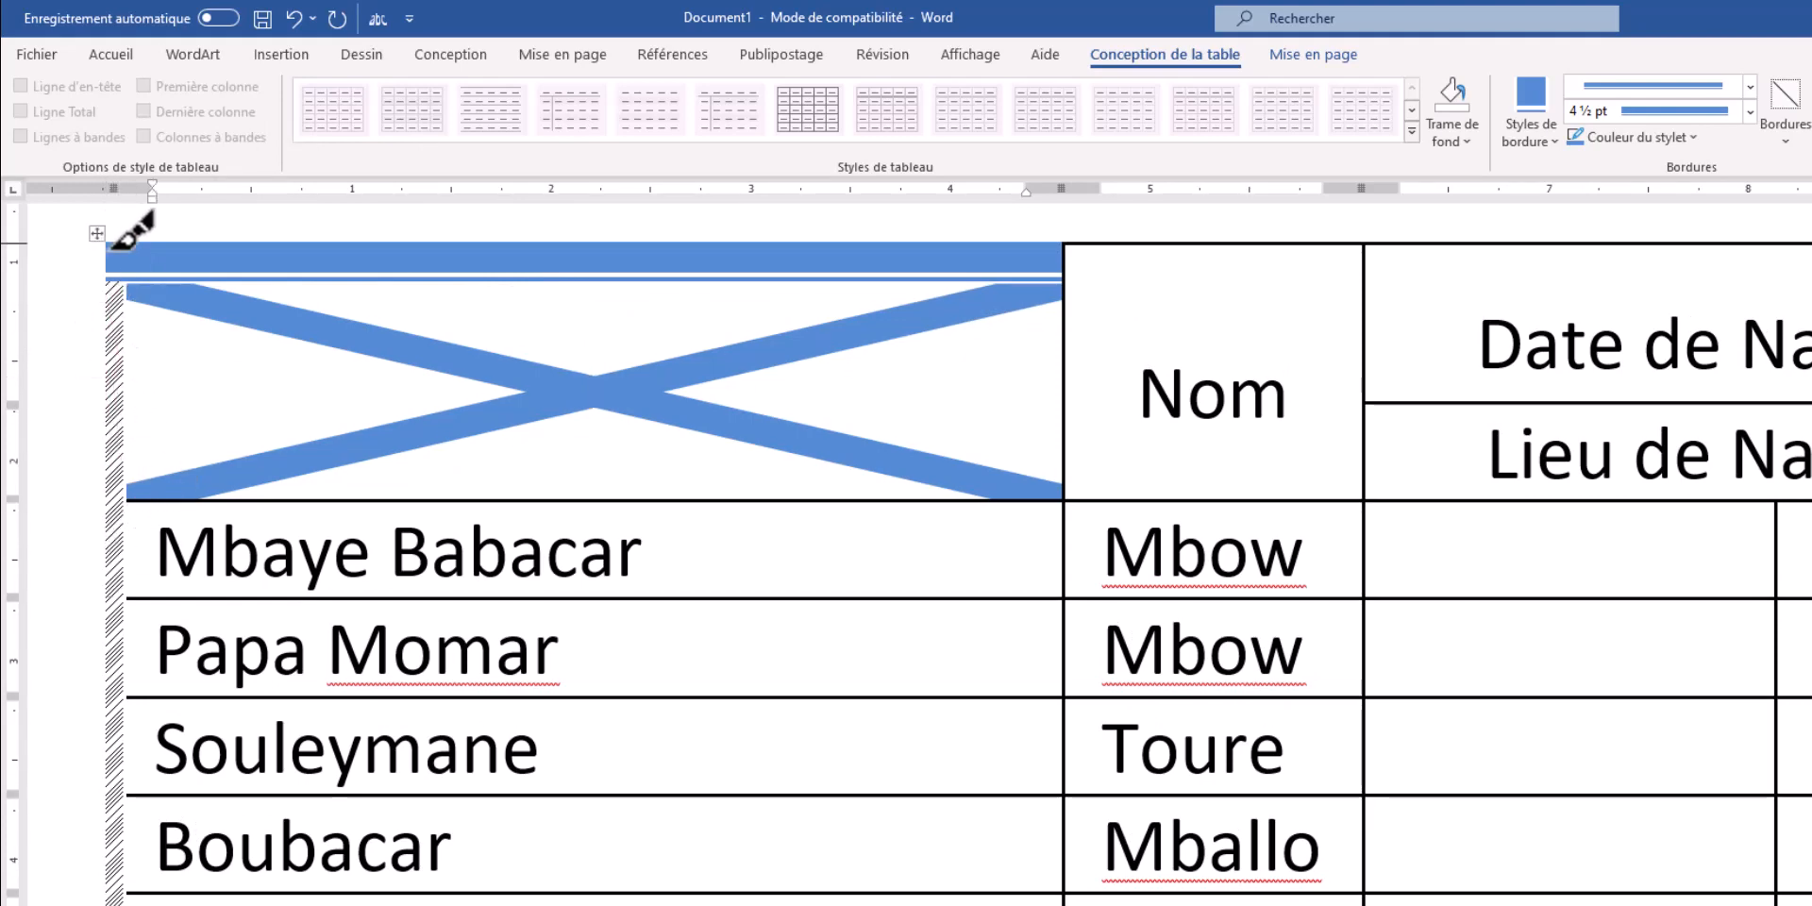
left_click_drag(125, 246, 111, 498)
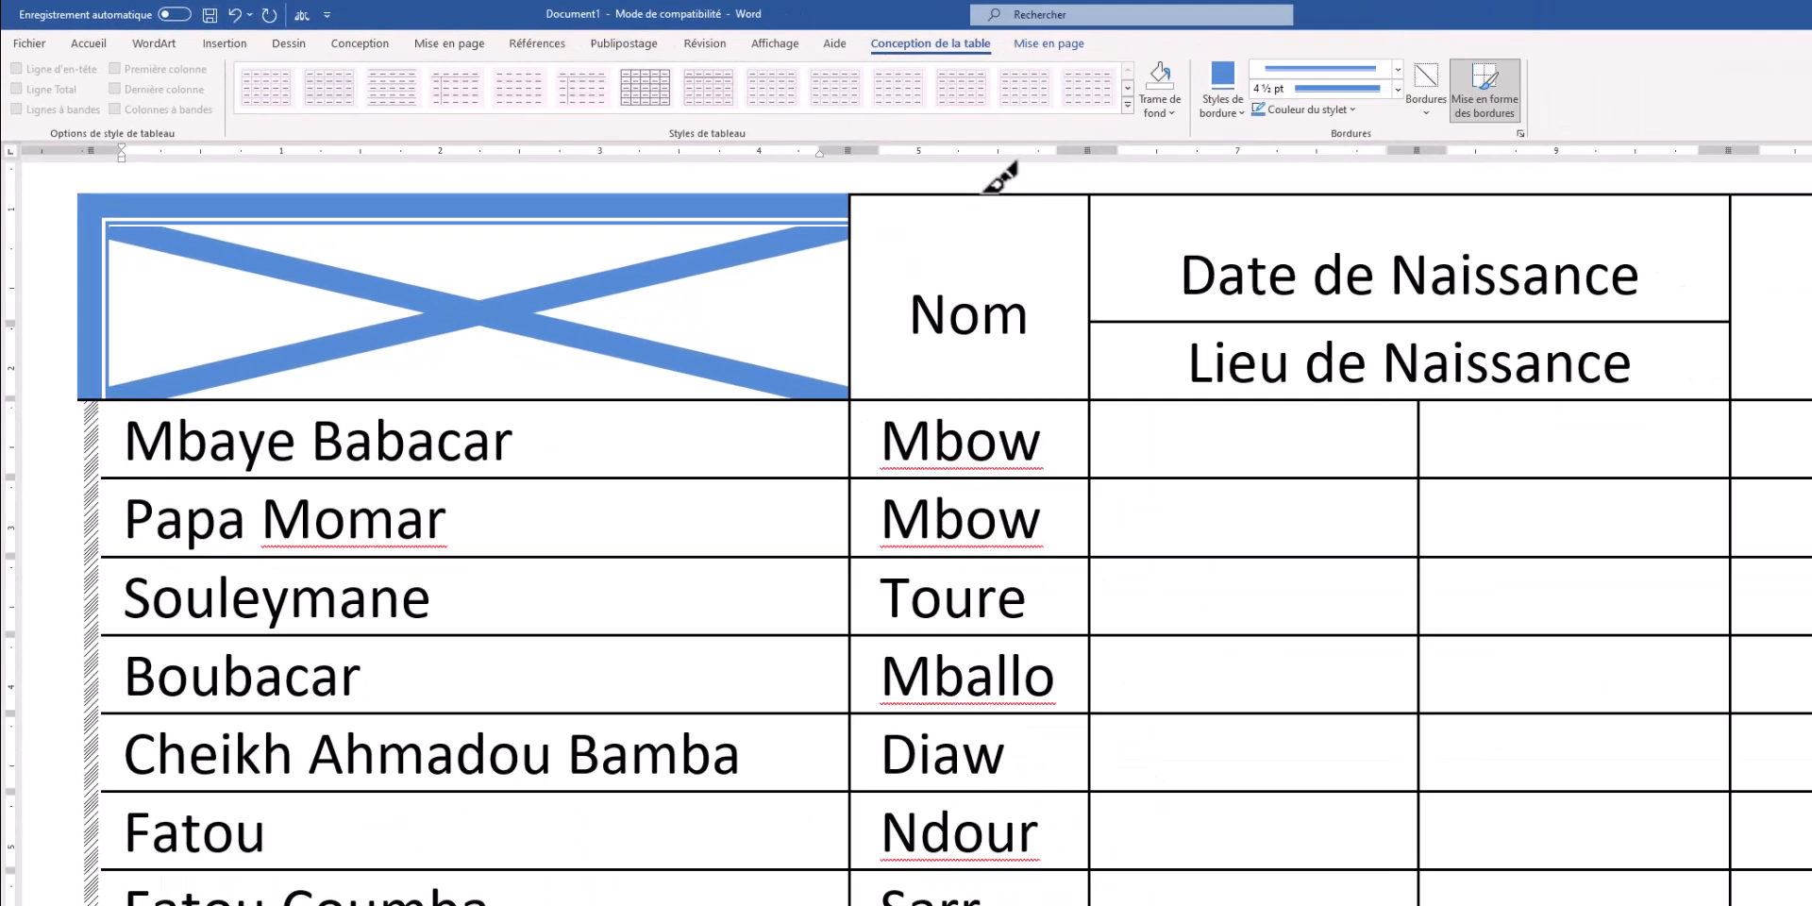
left_click(1236, 243)
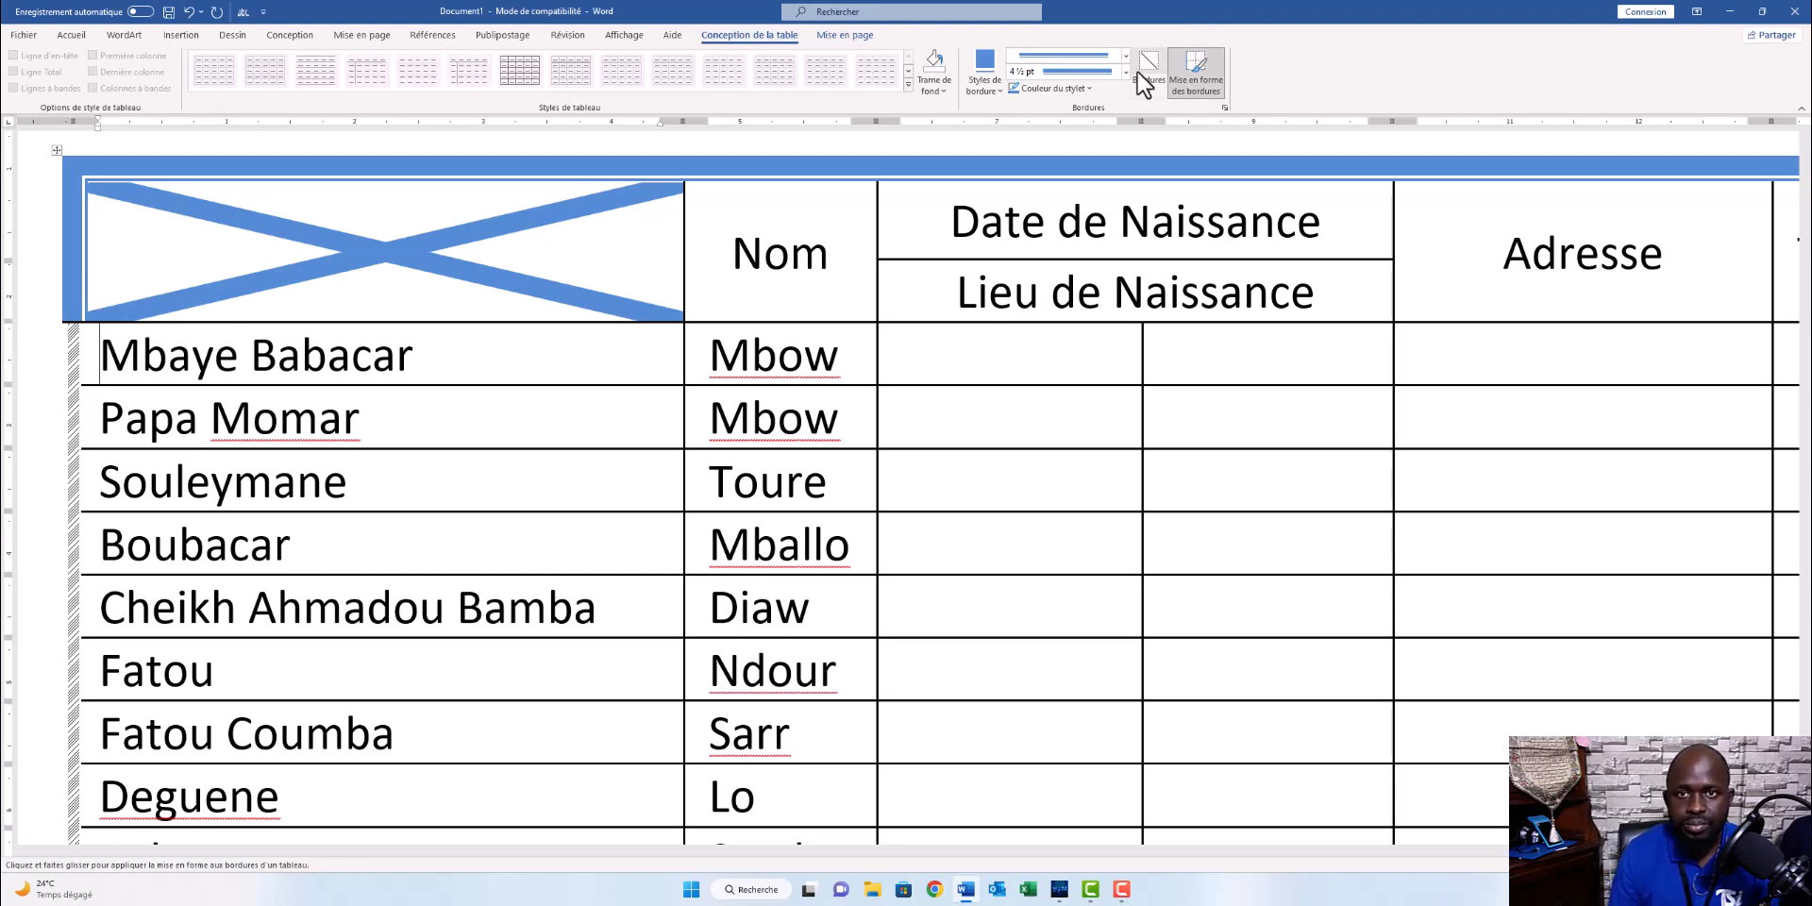
left_click(1200, 70)
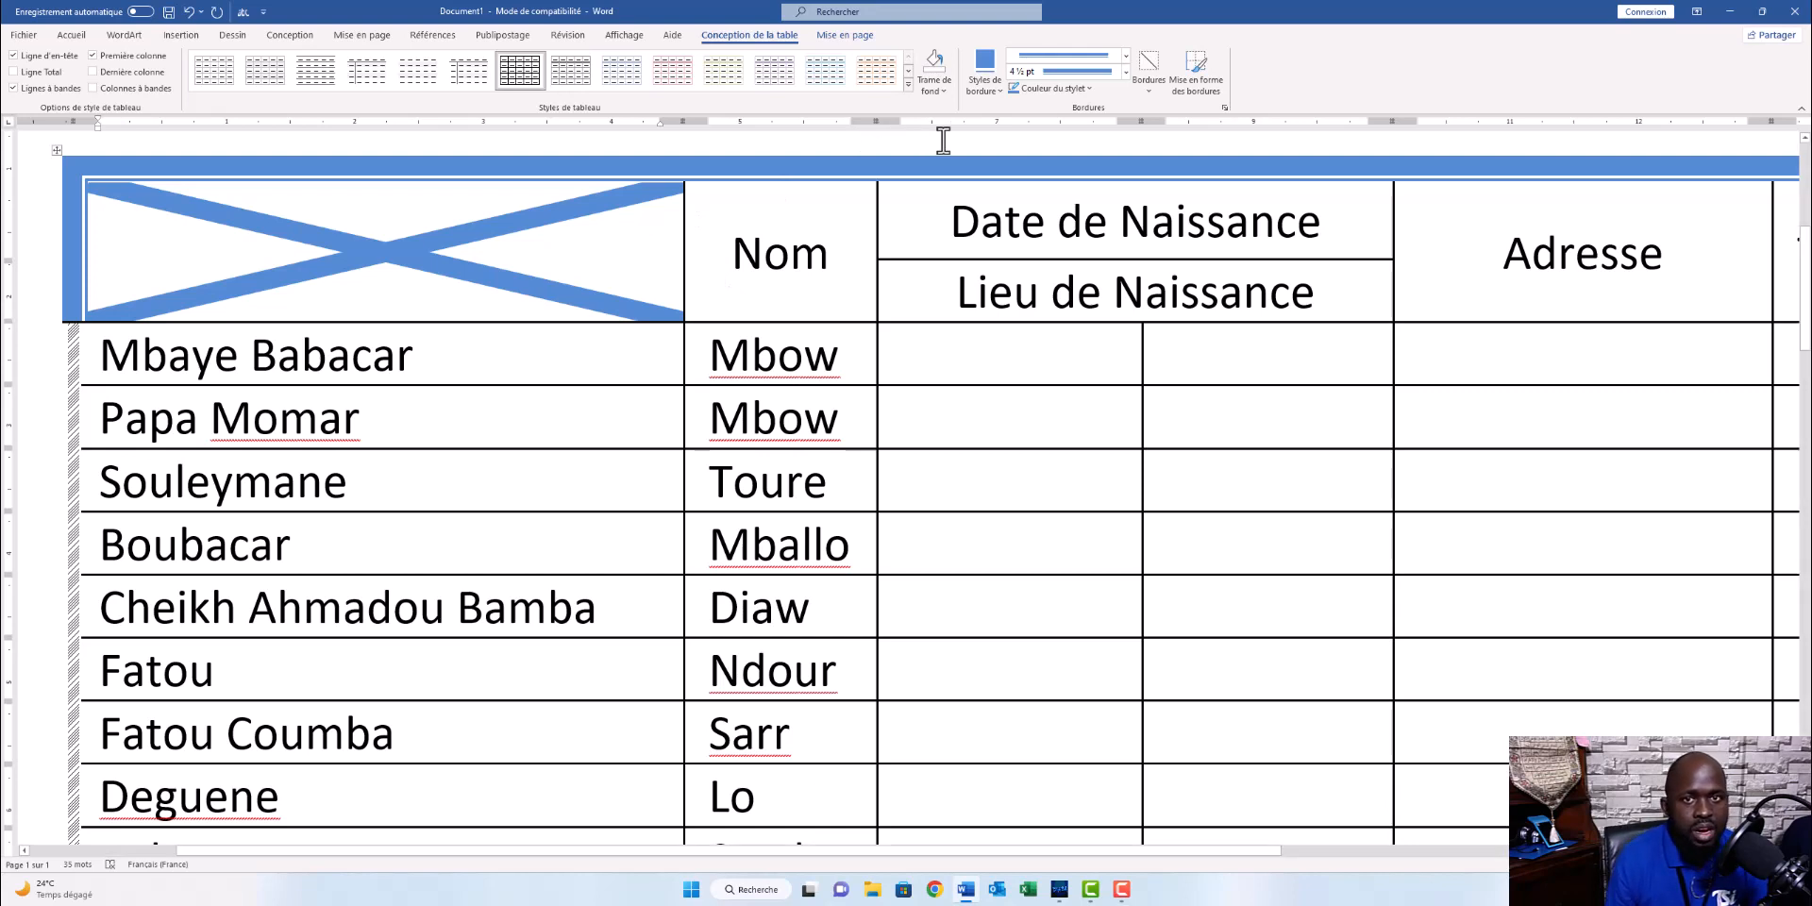
Apply the dark orange banded grid style to the whole table, check its rows, and show the table layout tools.
left_click(908, 83)
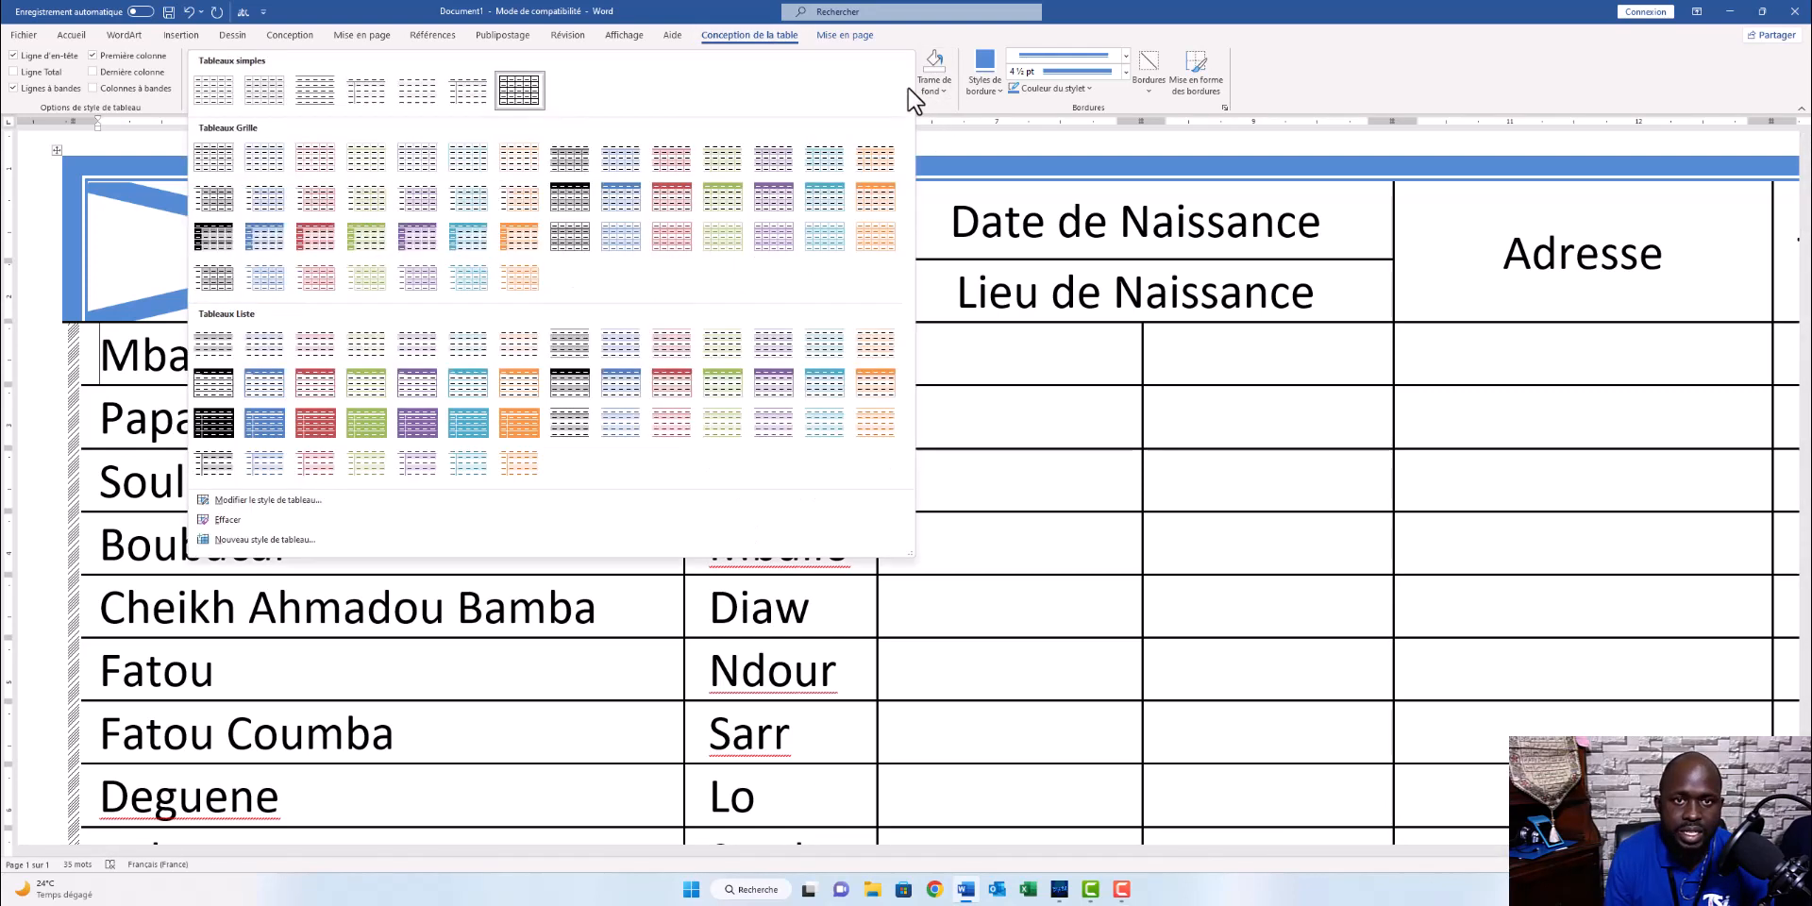
left_click(530, 237)
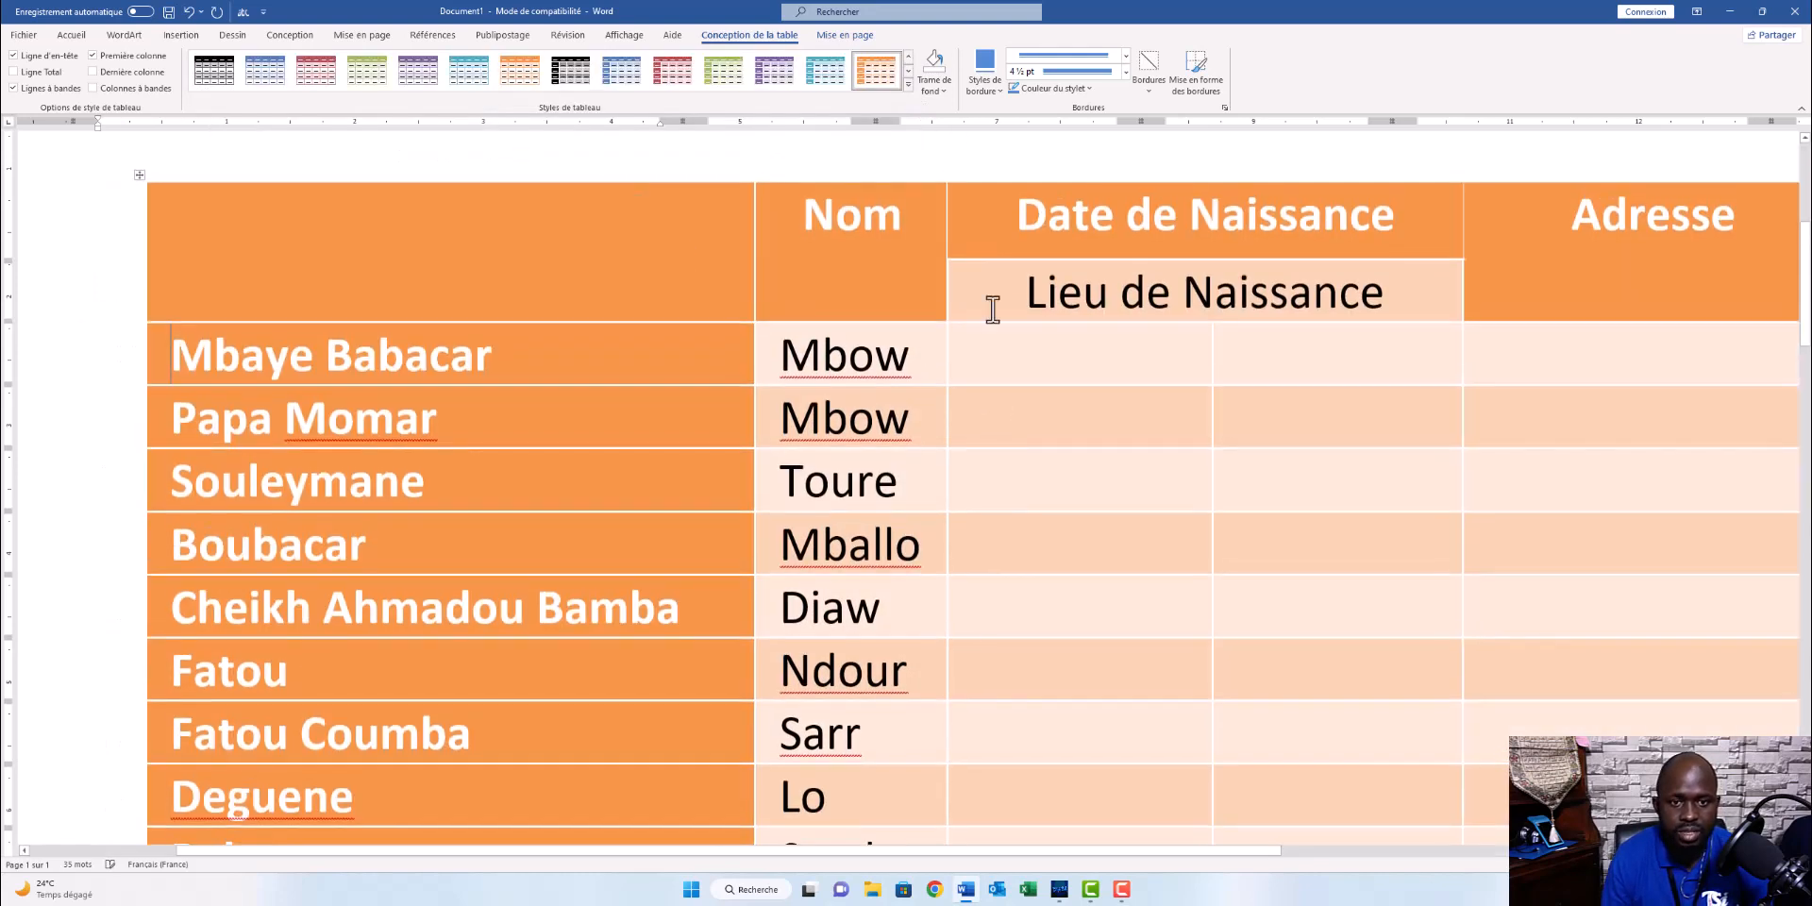
scroll(844, 424, "down", 5)
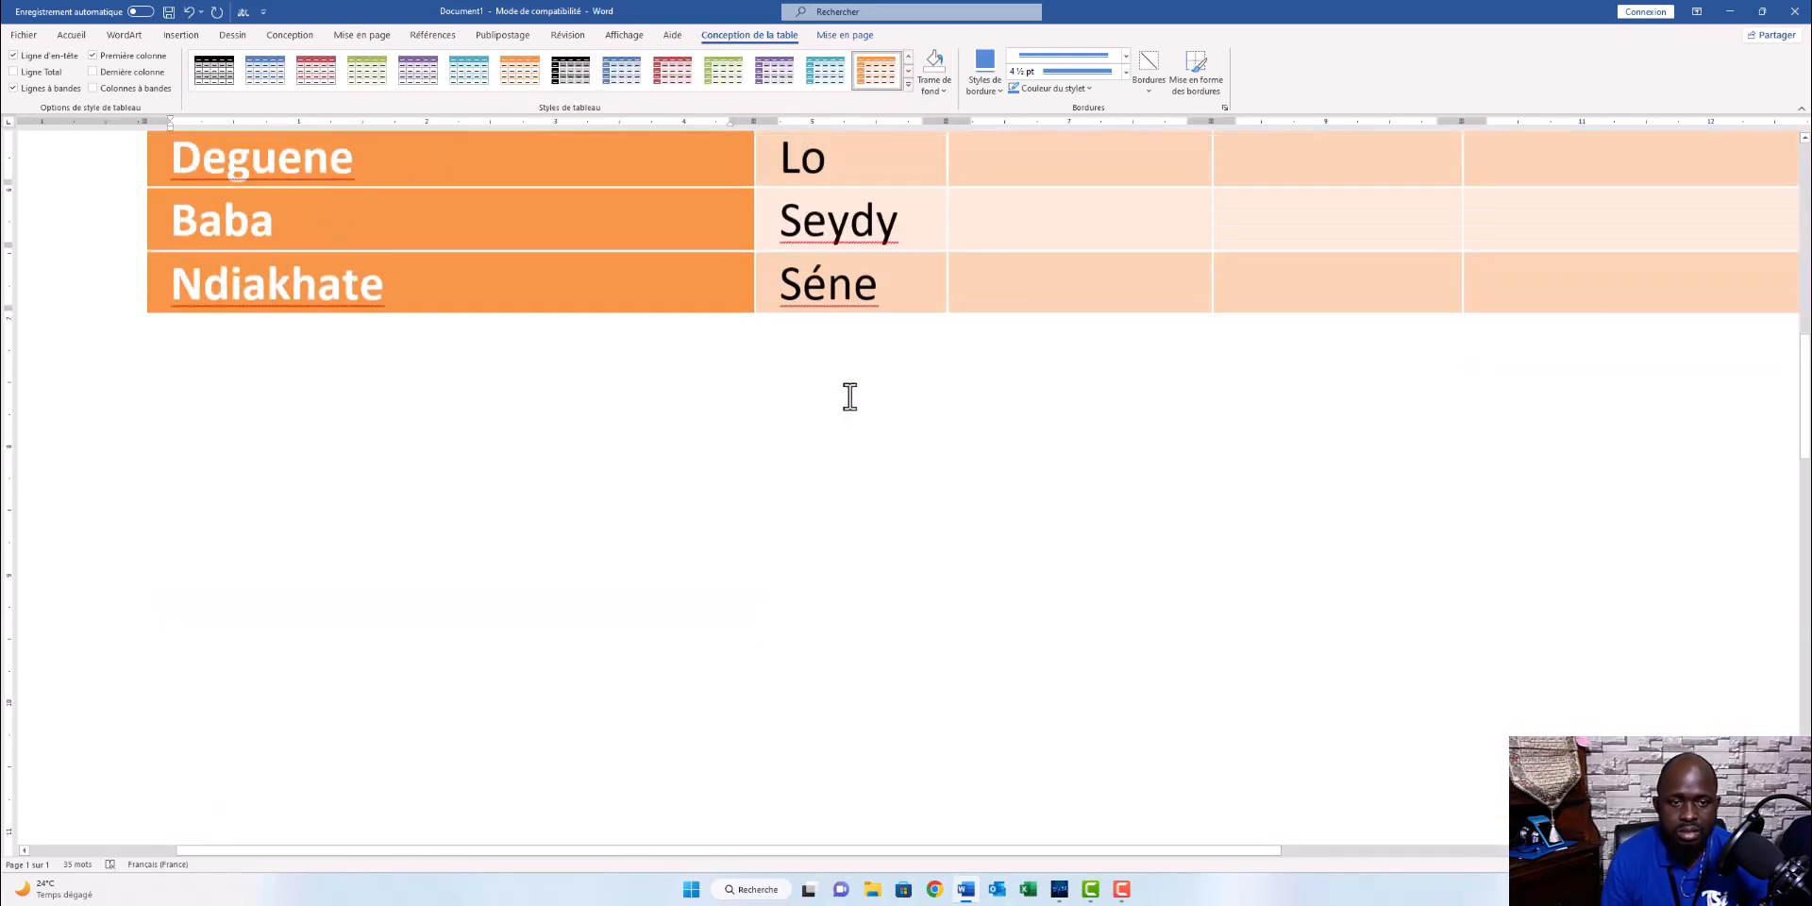
scroll(850, 394, "up", 5)
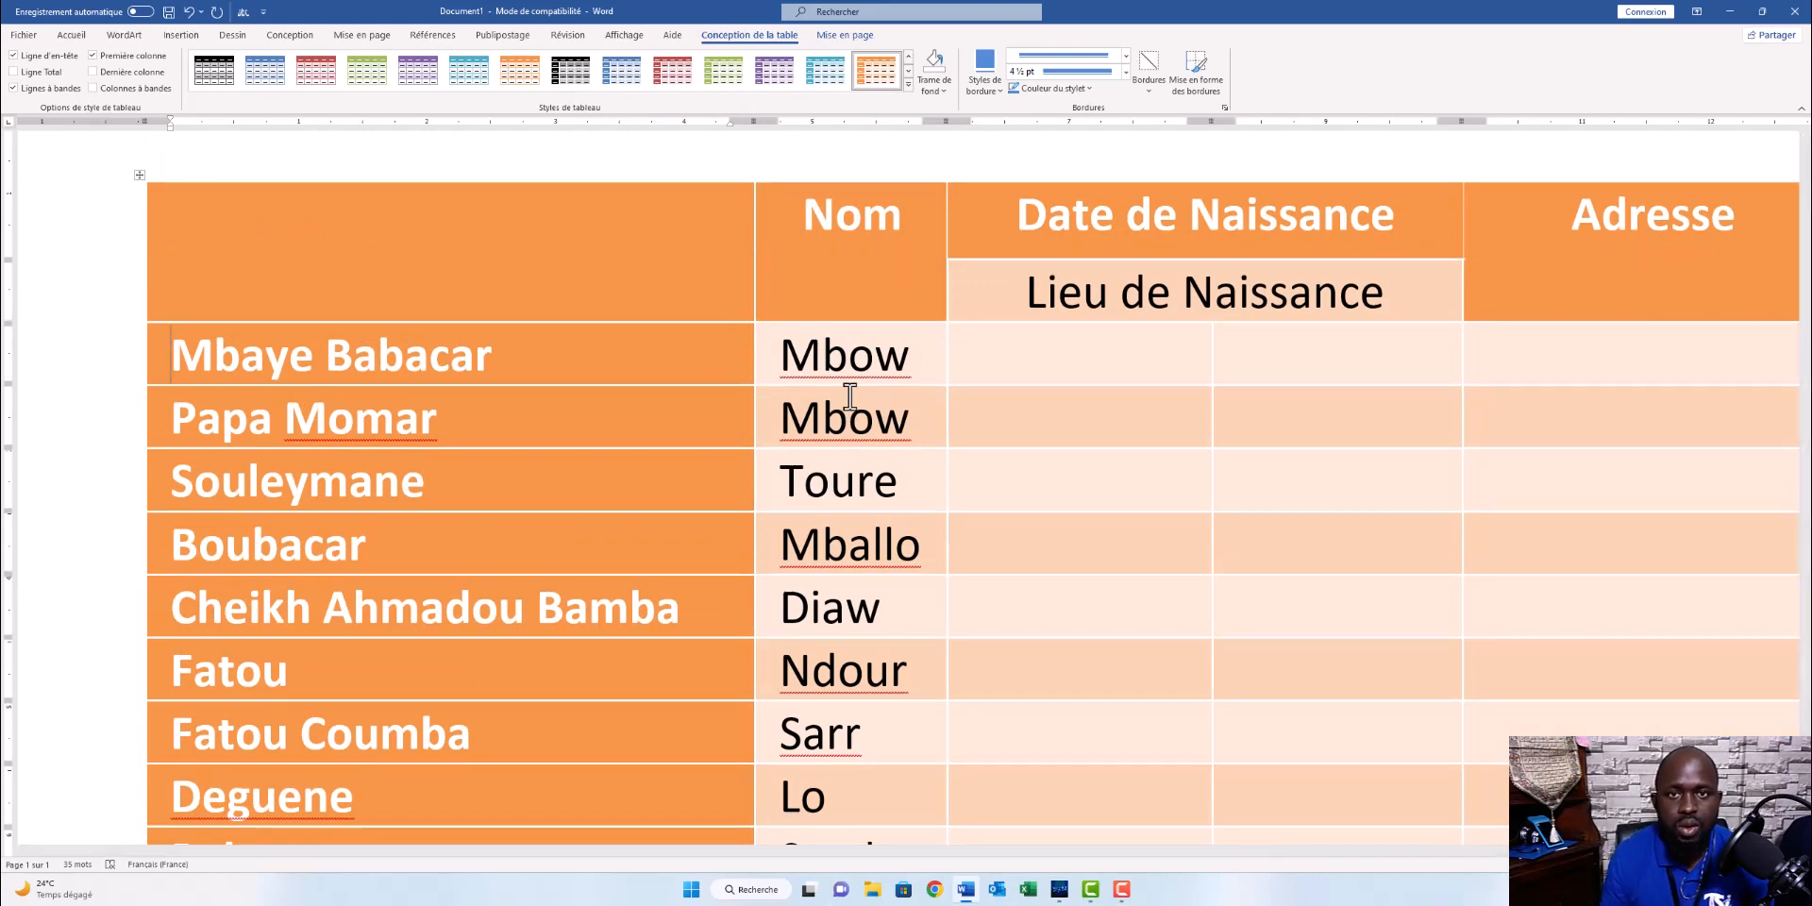
left_click(844, 36)
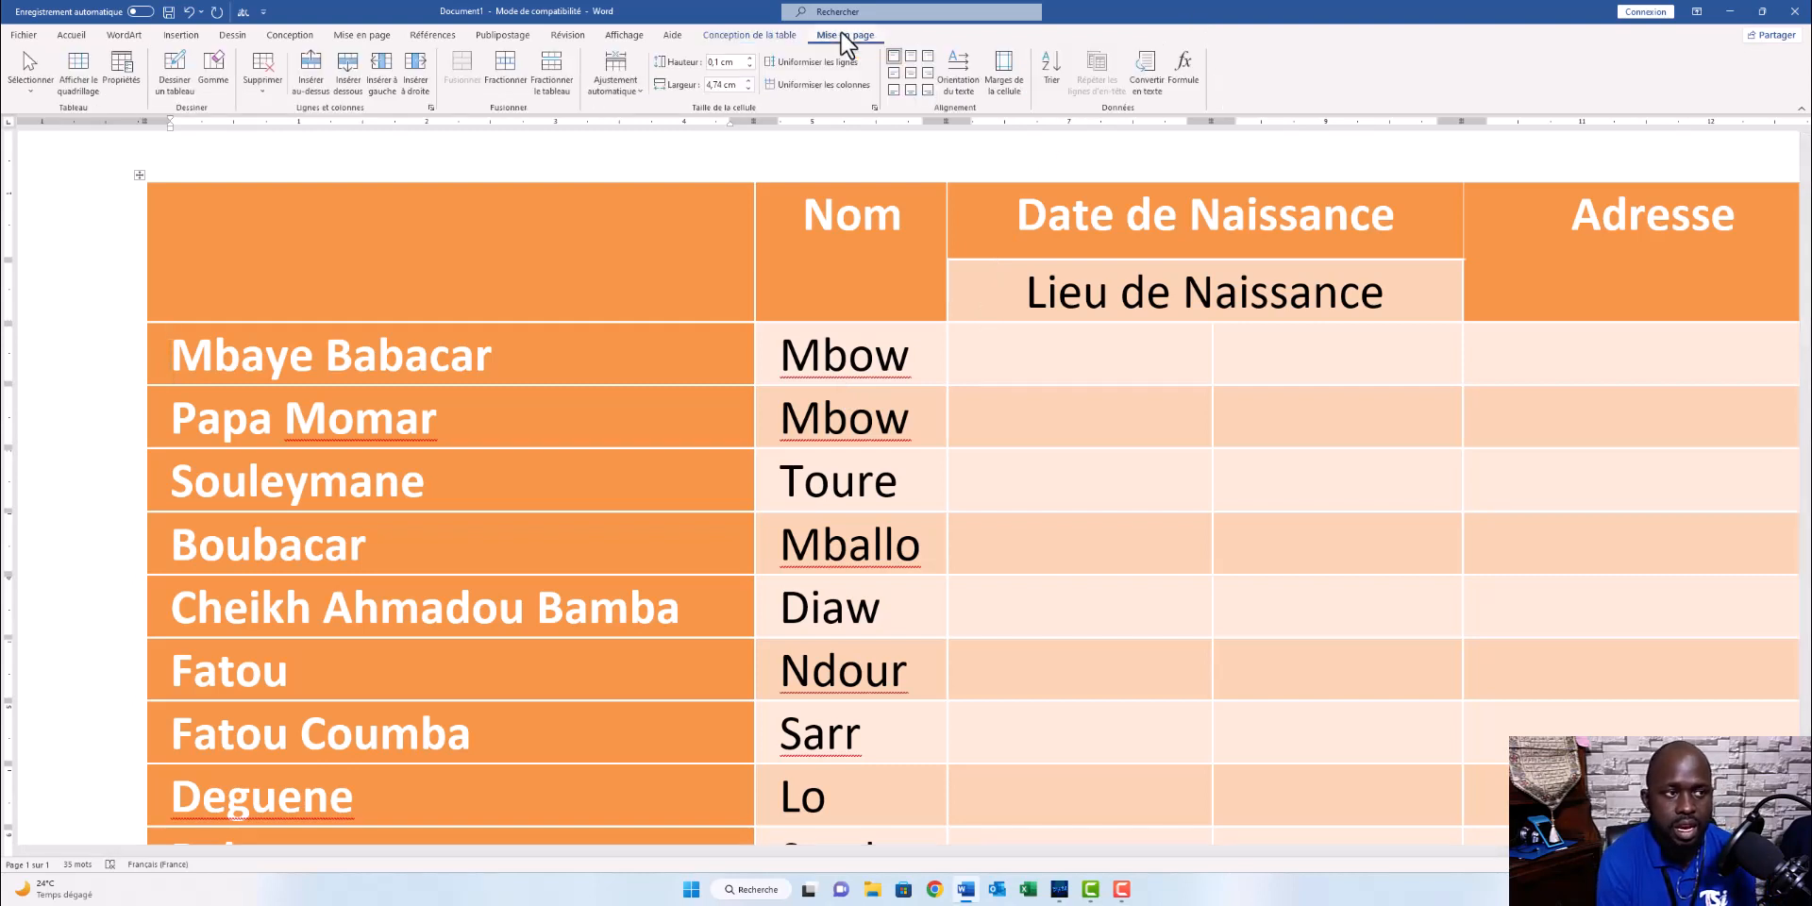